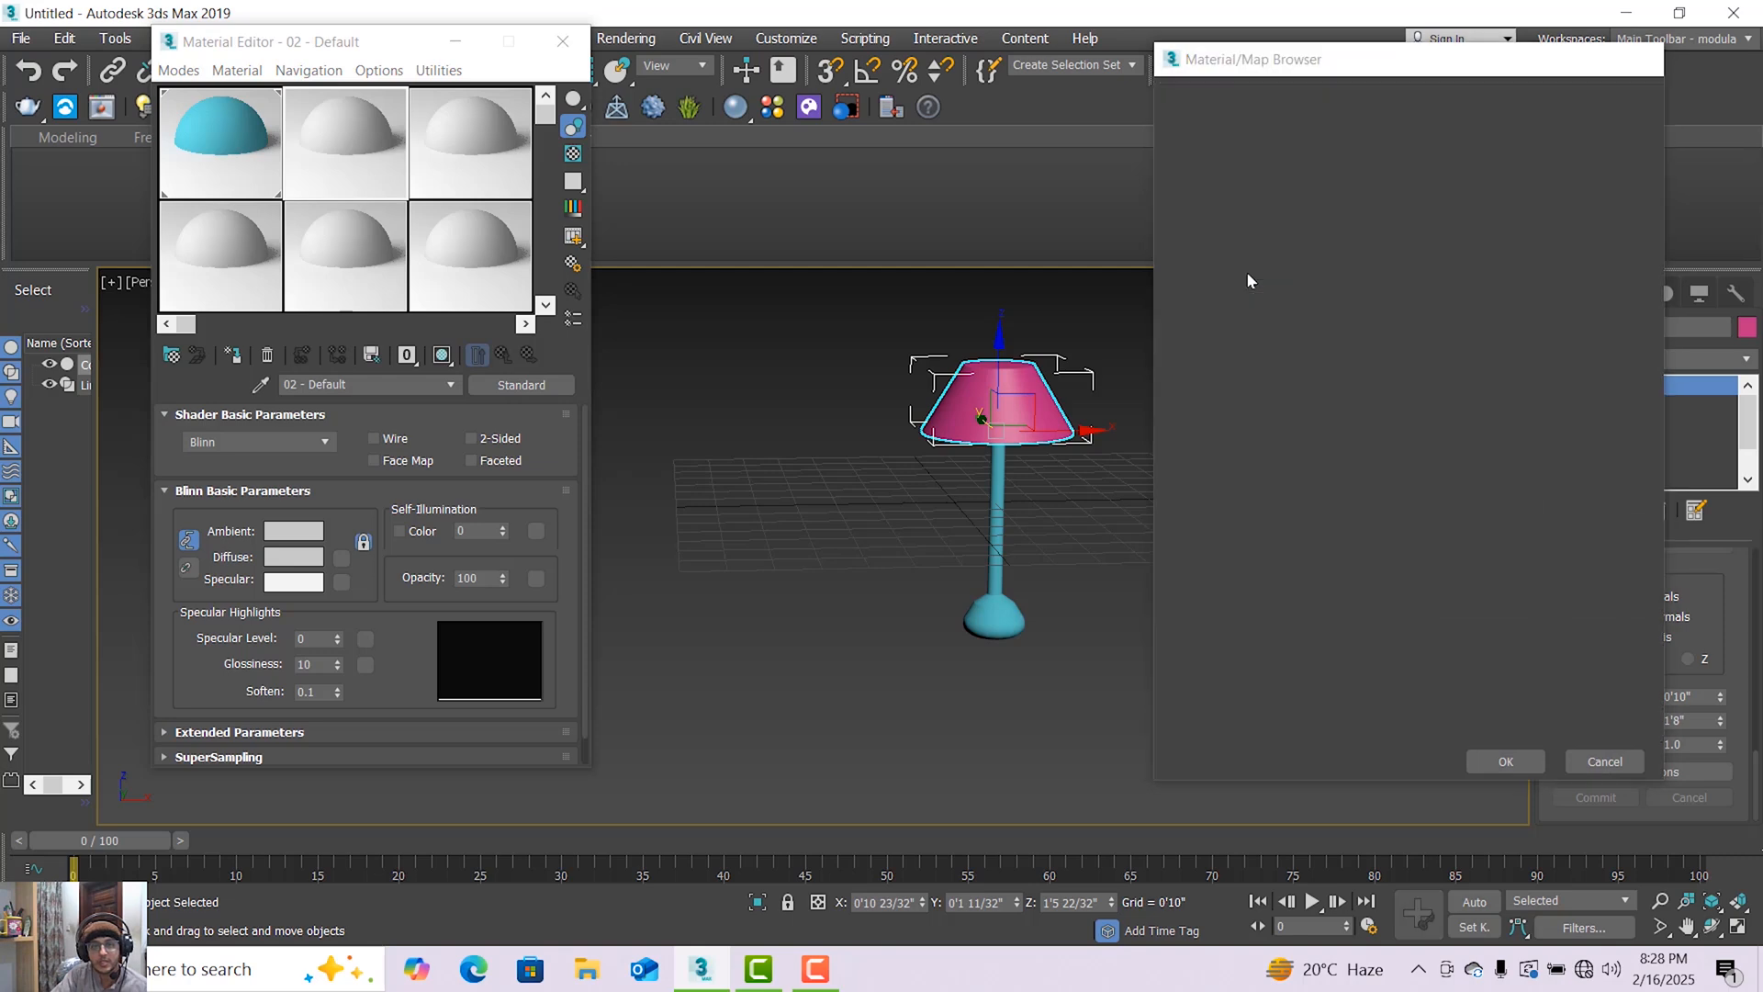
Change the second material to Multi/Sub-Object and clear the sub-material with ID 1.
left_click(347, 469)
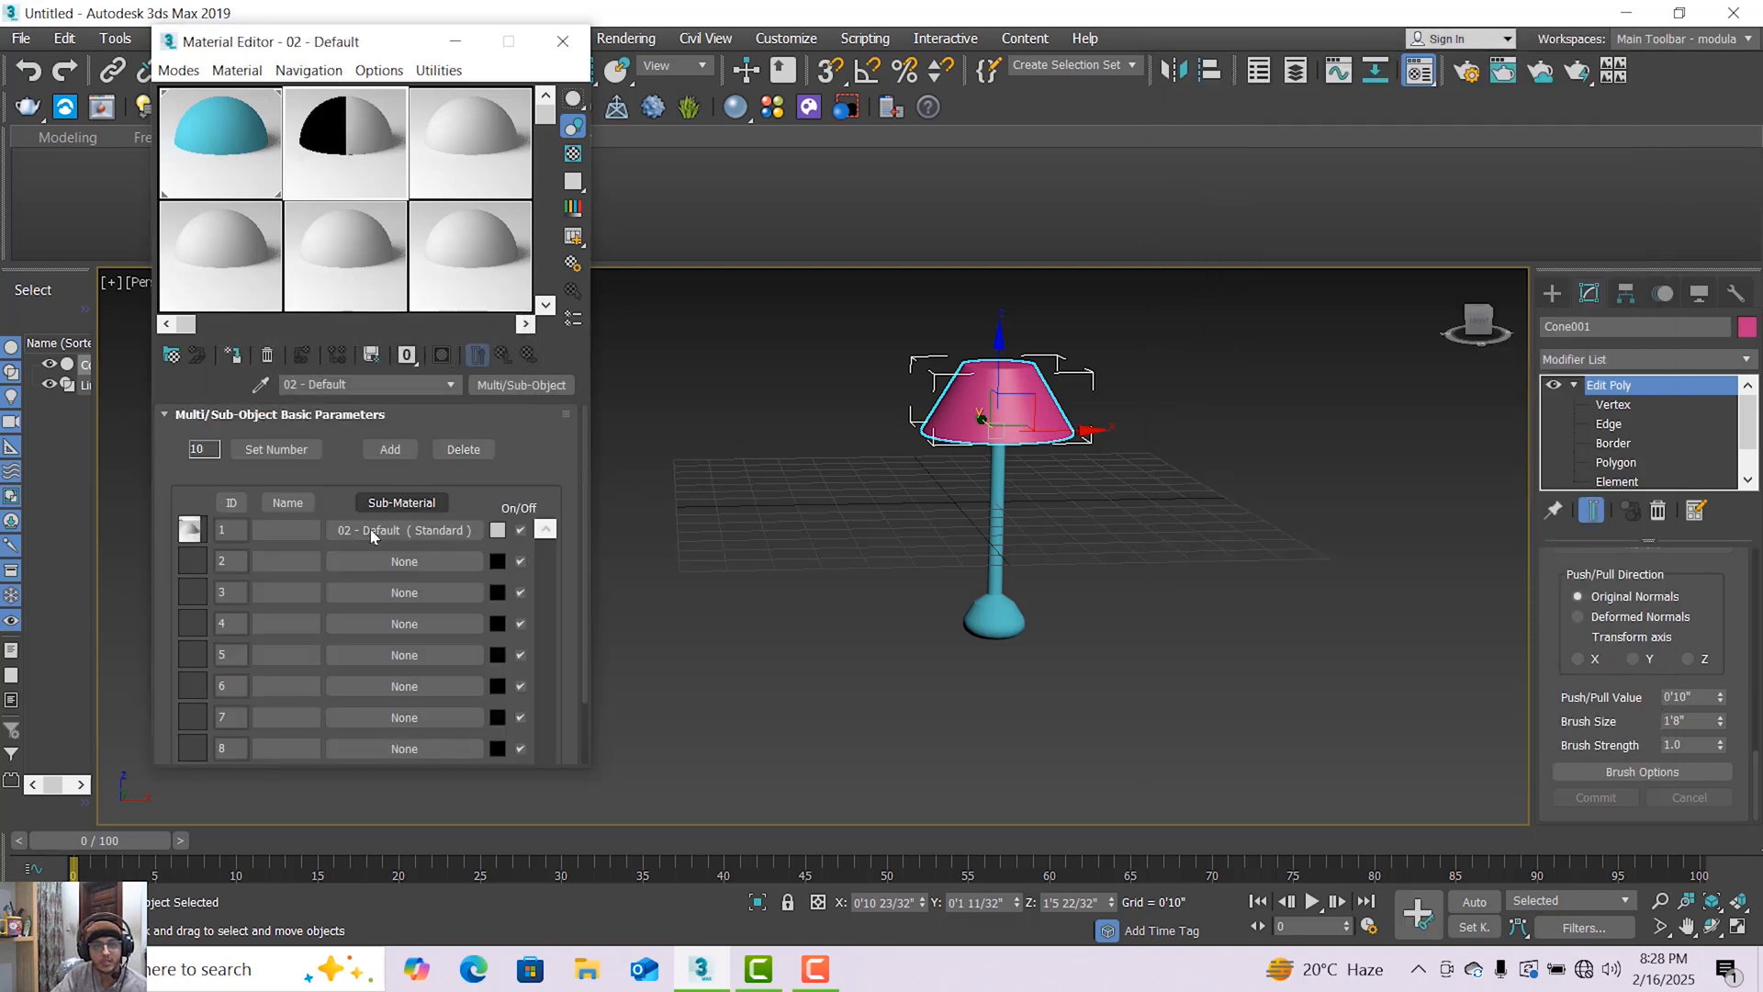
right_click(372, 539)
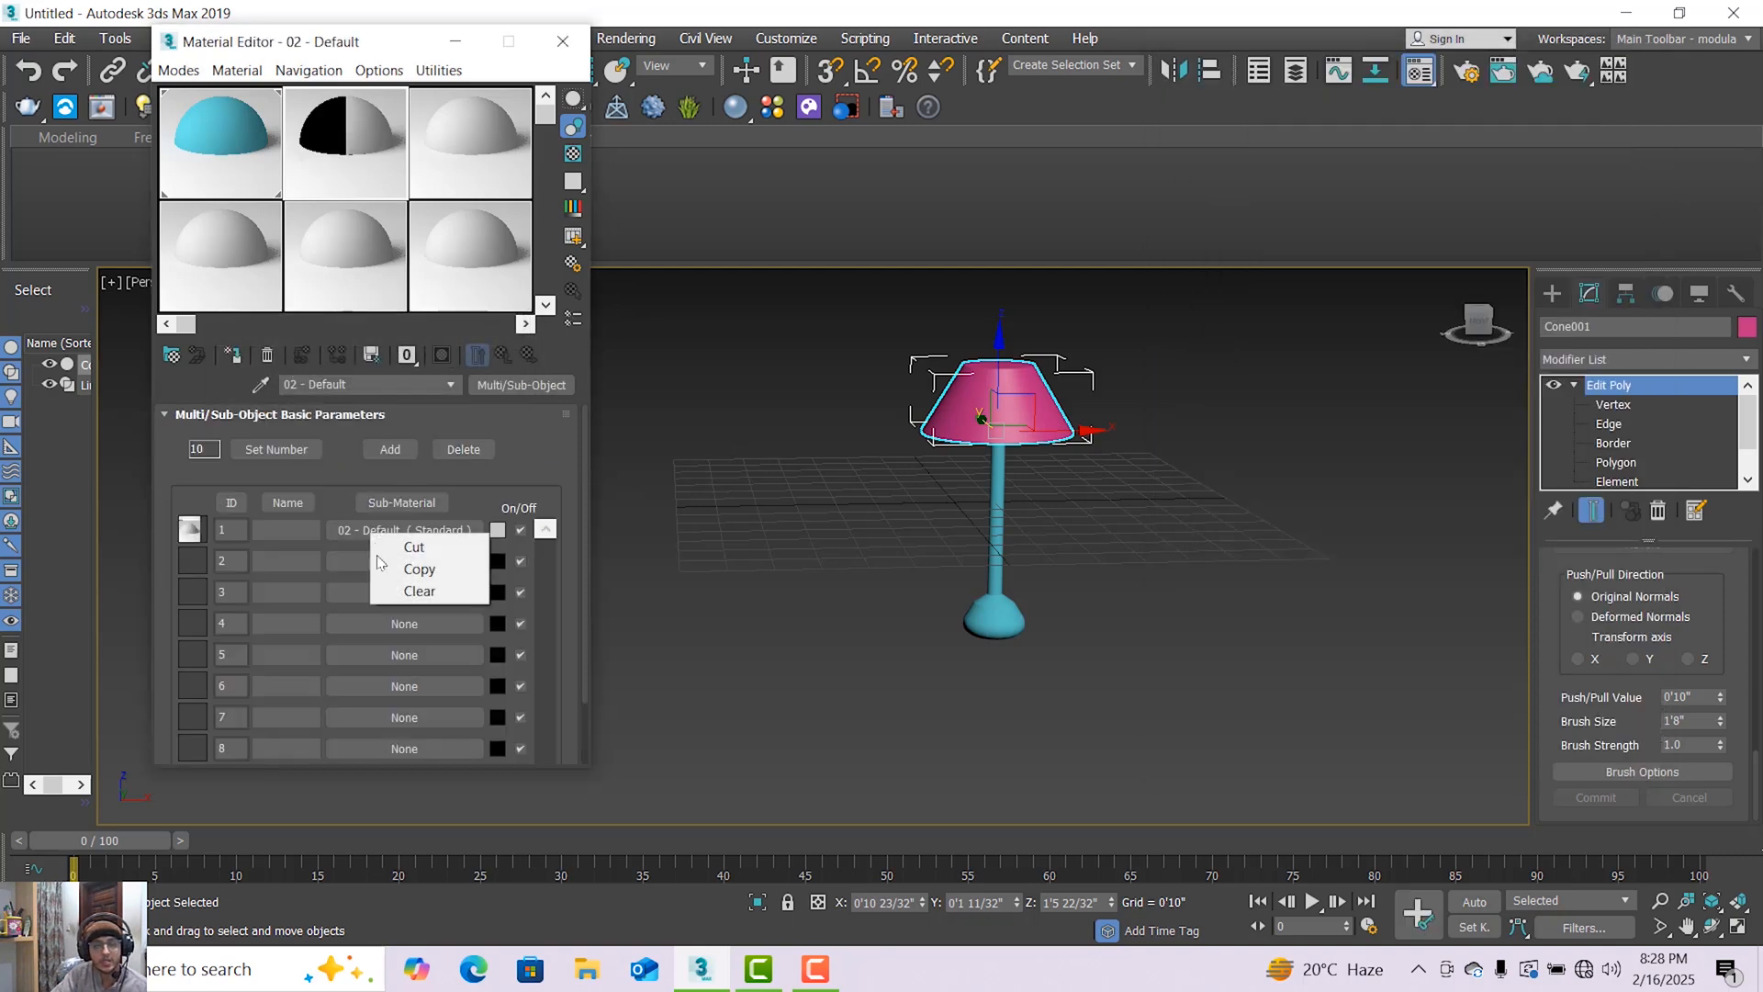
left_click(408, 570)
right_click(364, 542)
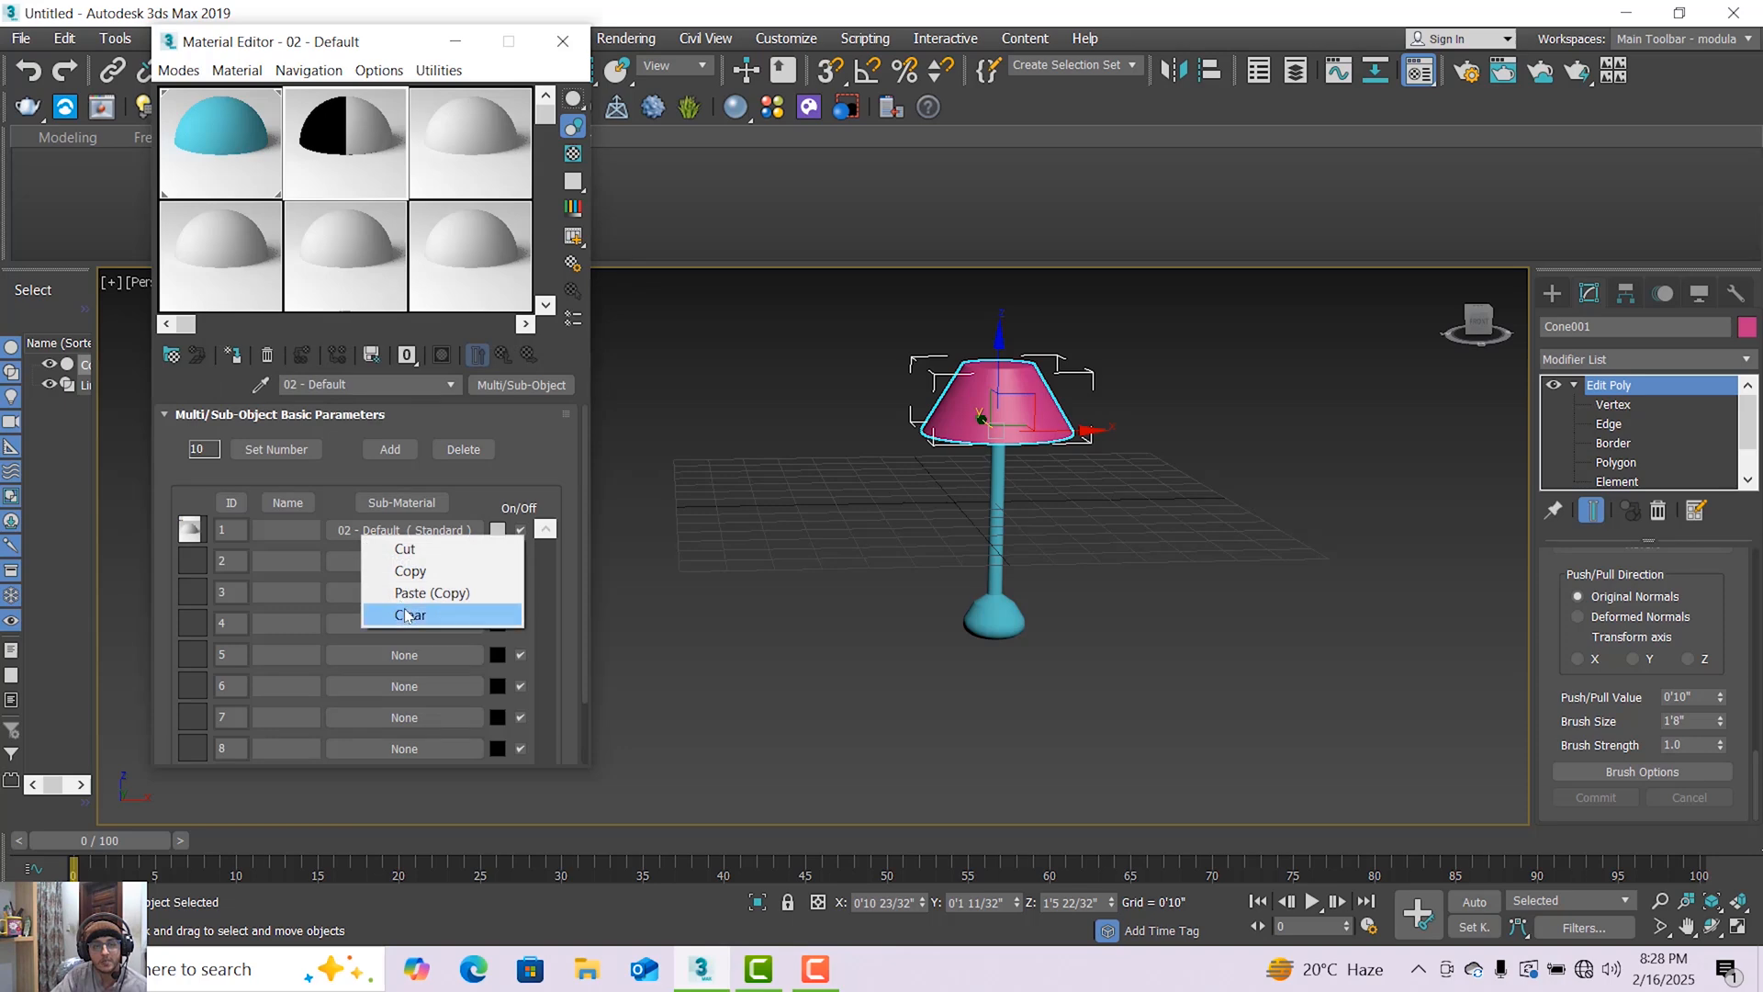
left_click(411, 614)
Assign a VRay2SidedMtl to sub-material ID 1 and enable Multiply by front diffuse.
left_click(404, 530)
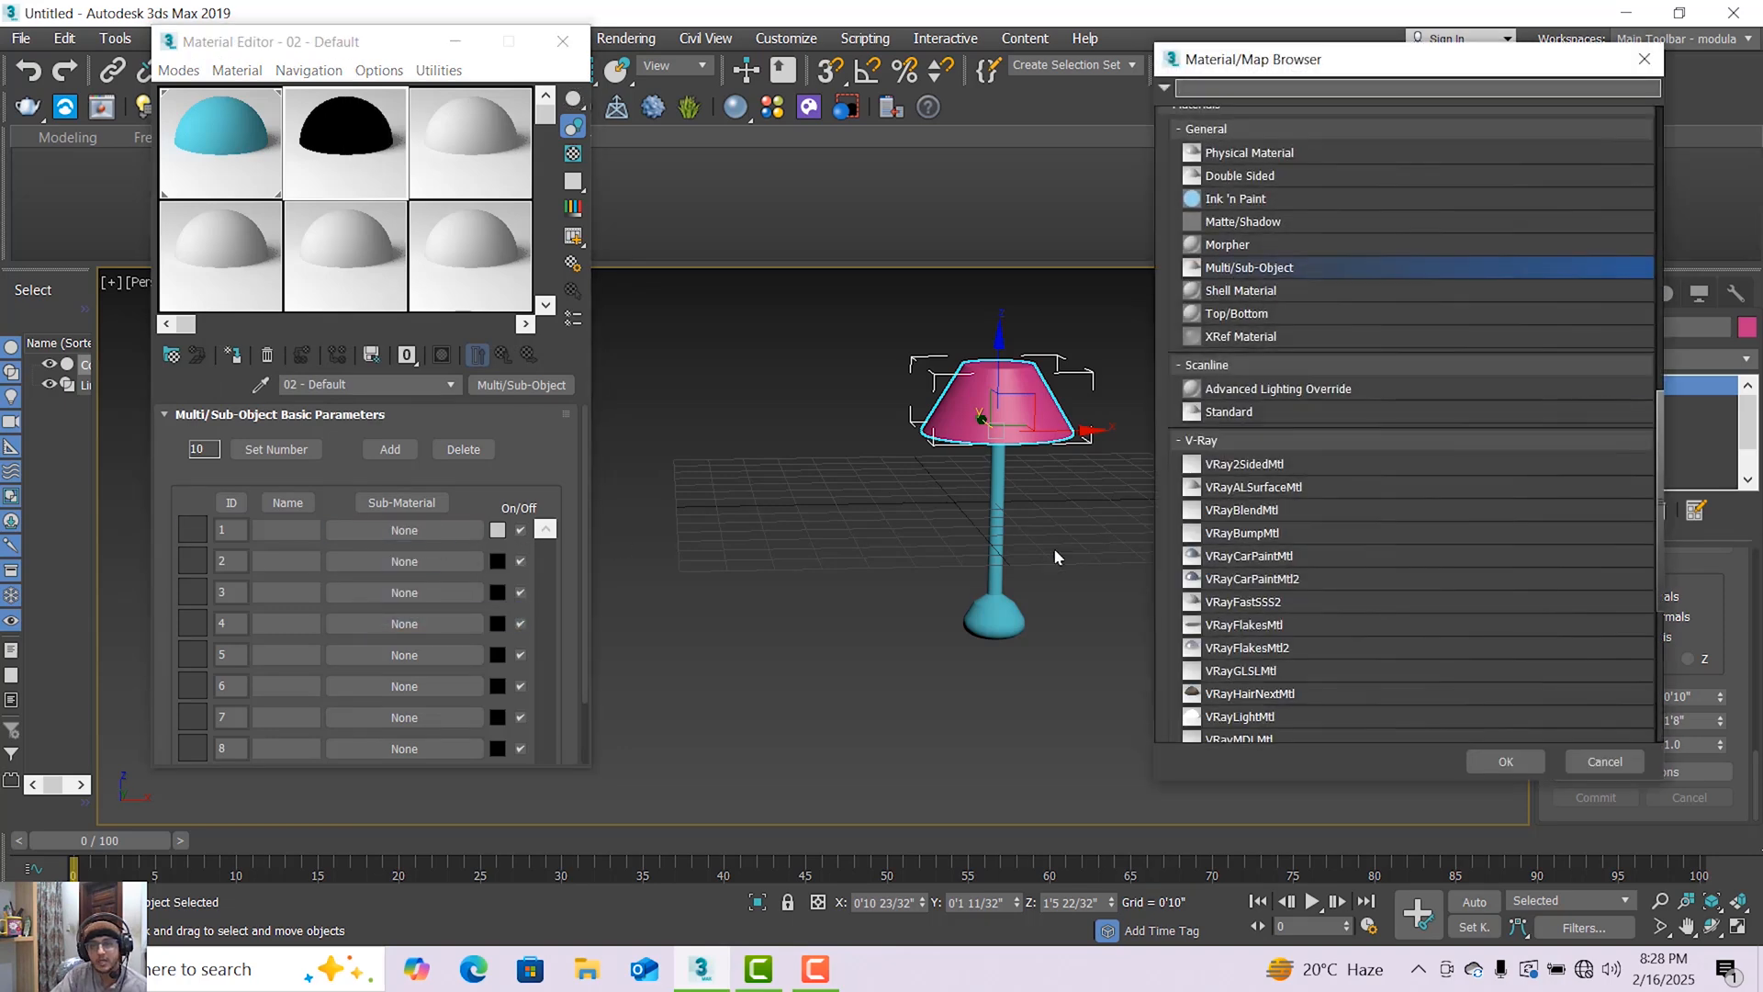
double_click(1254, 465)
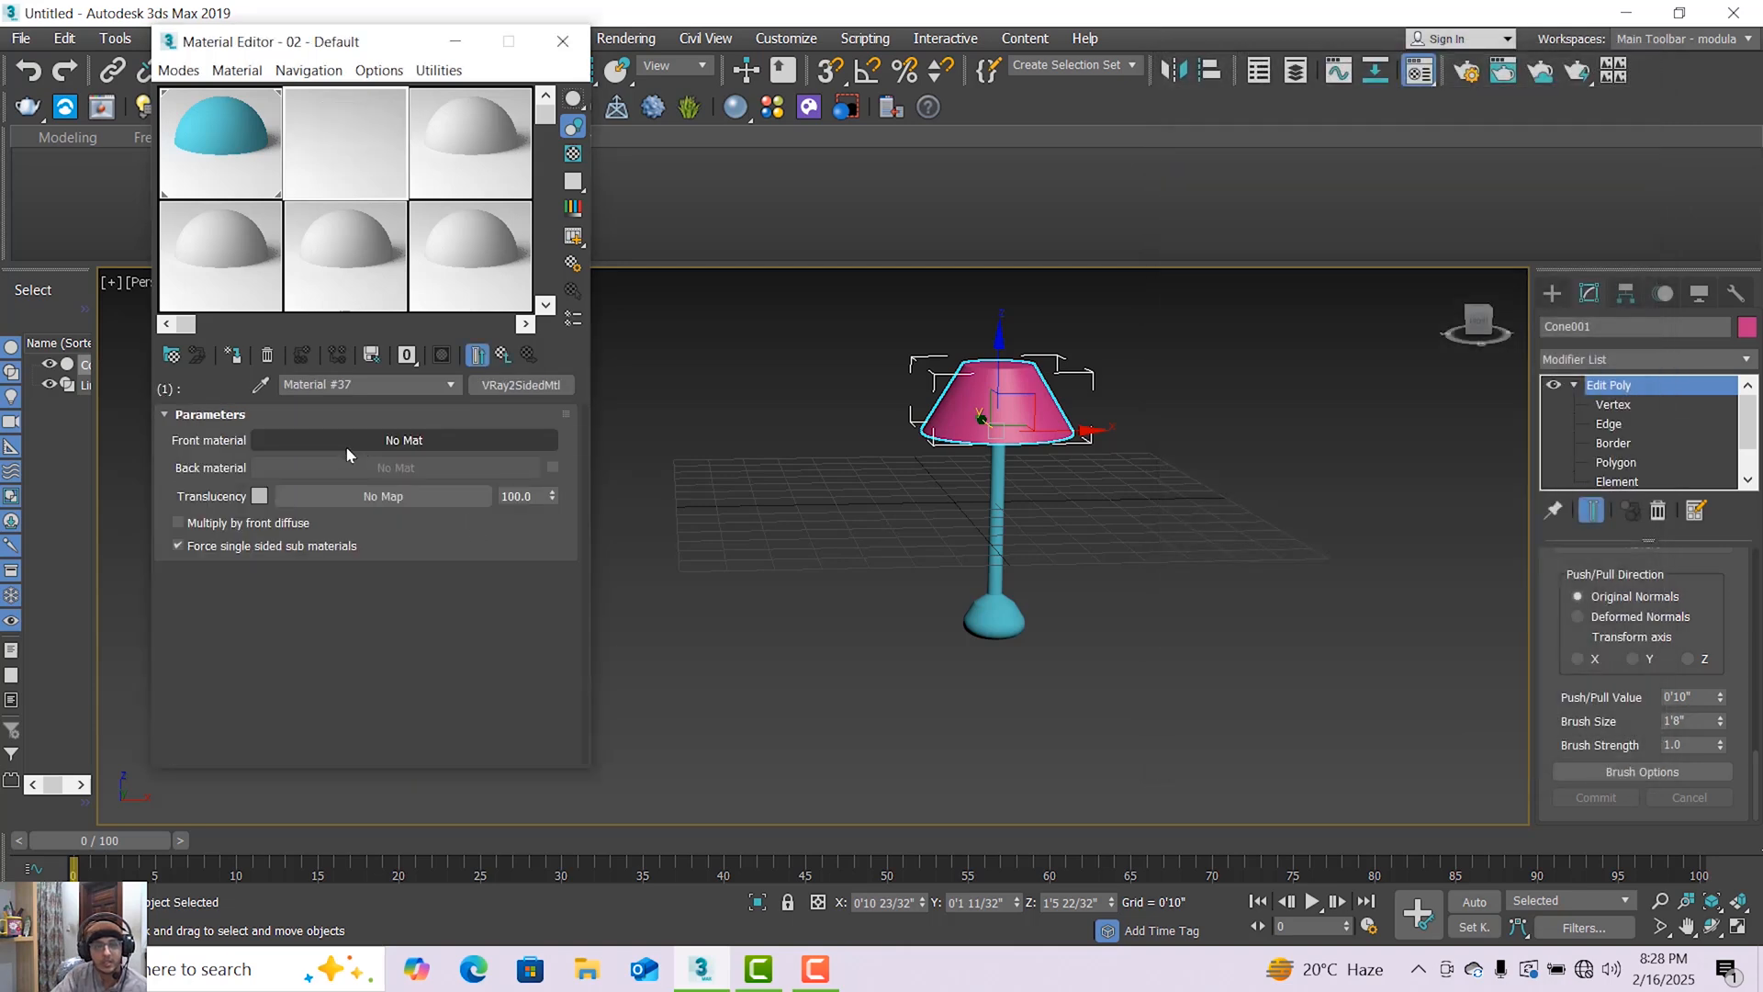
left_click(223, 525)
Use a VRayLightMtl as the front material of the two-sided material.
left_click(396, 445)
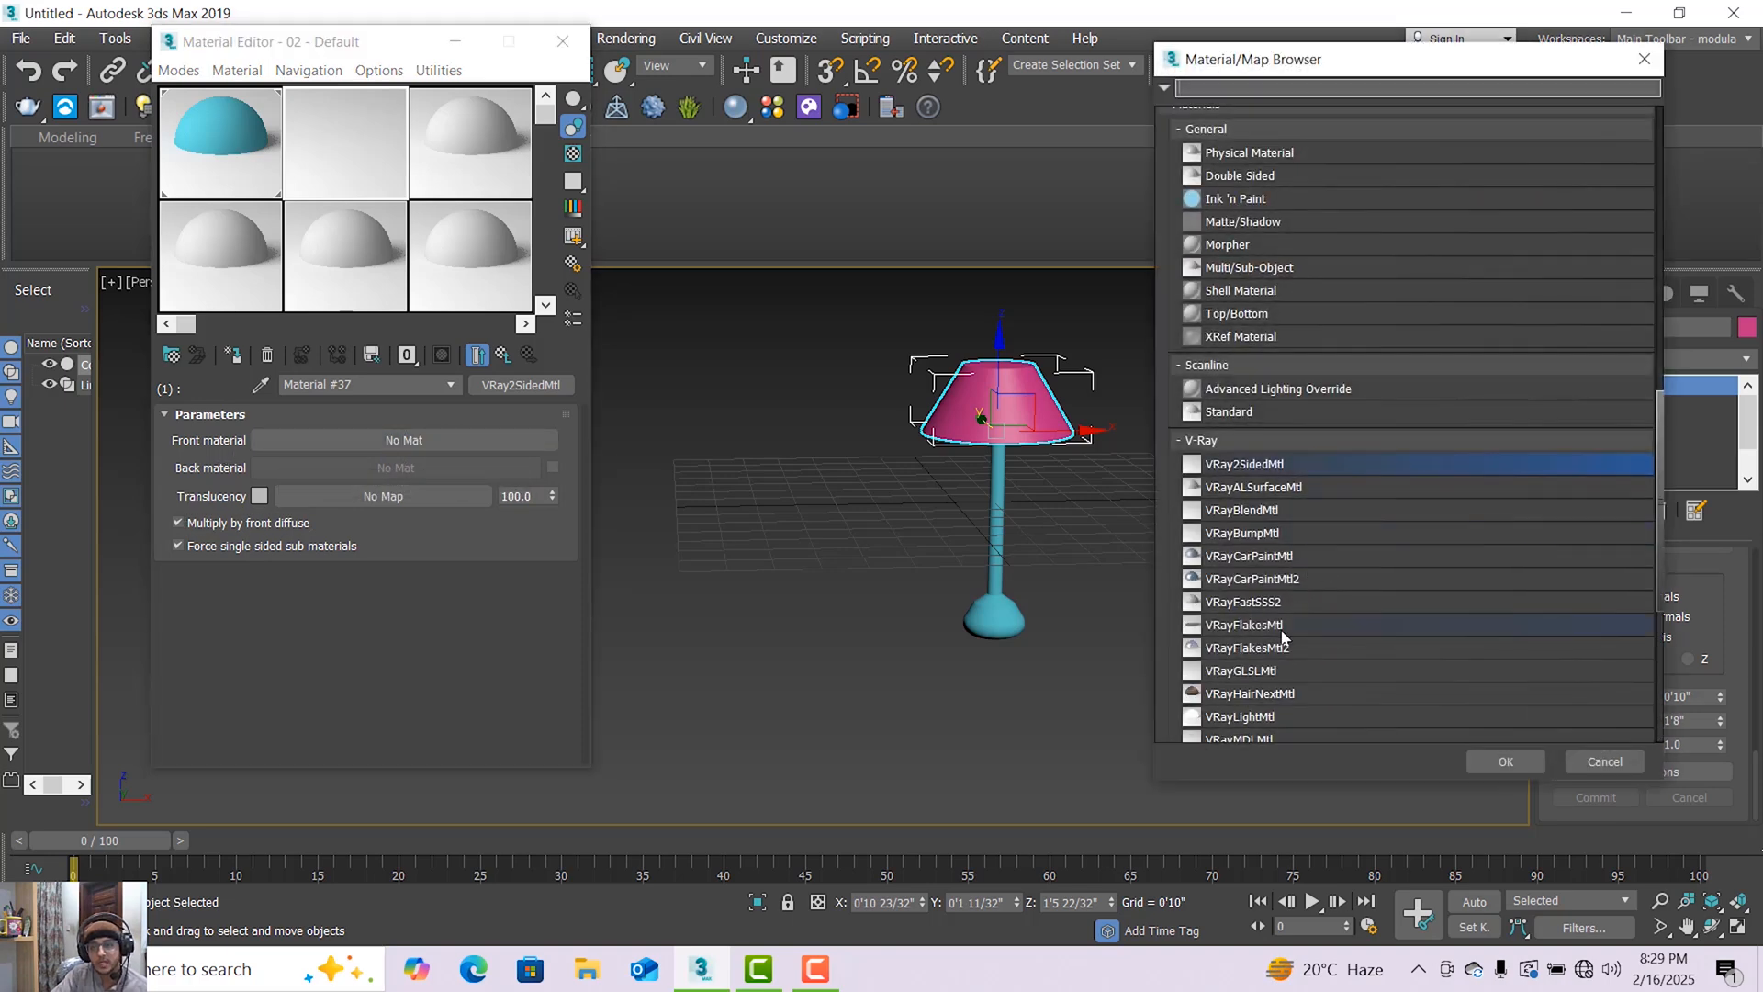
scroll(1324, 681, "down", 1)
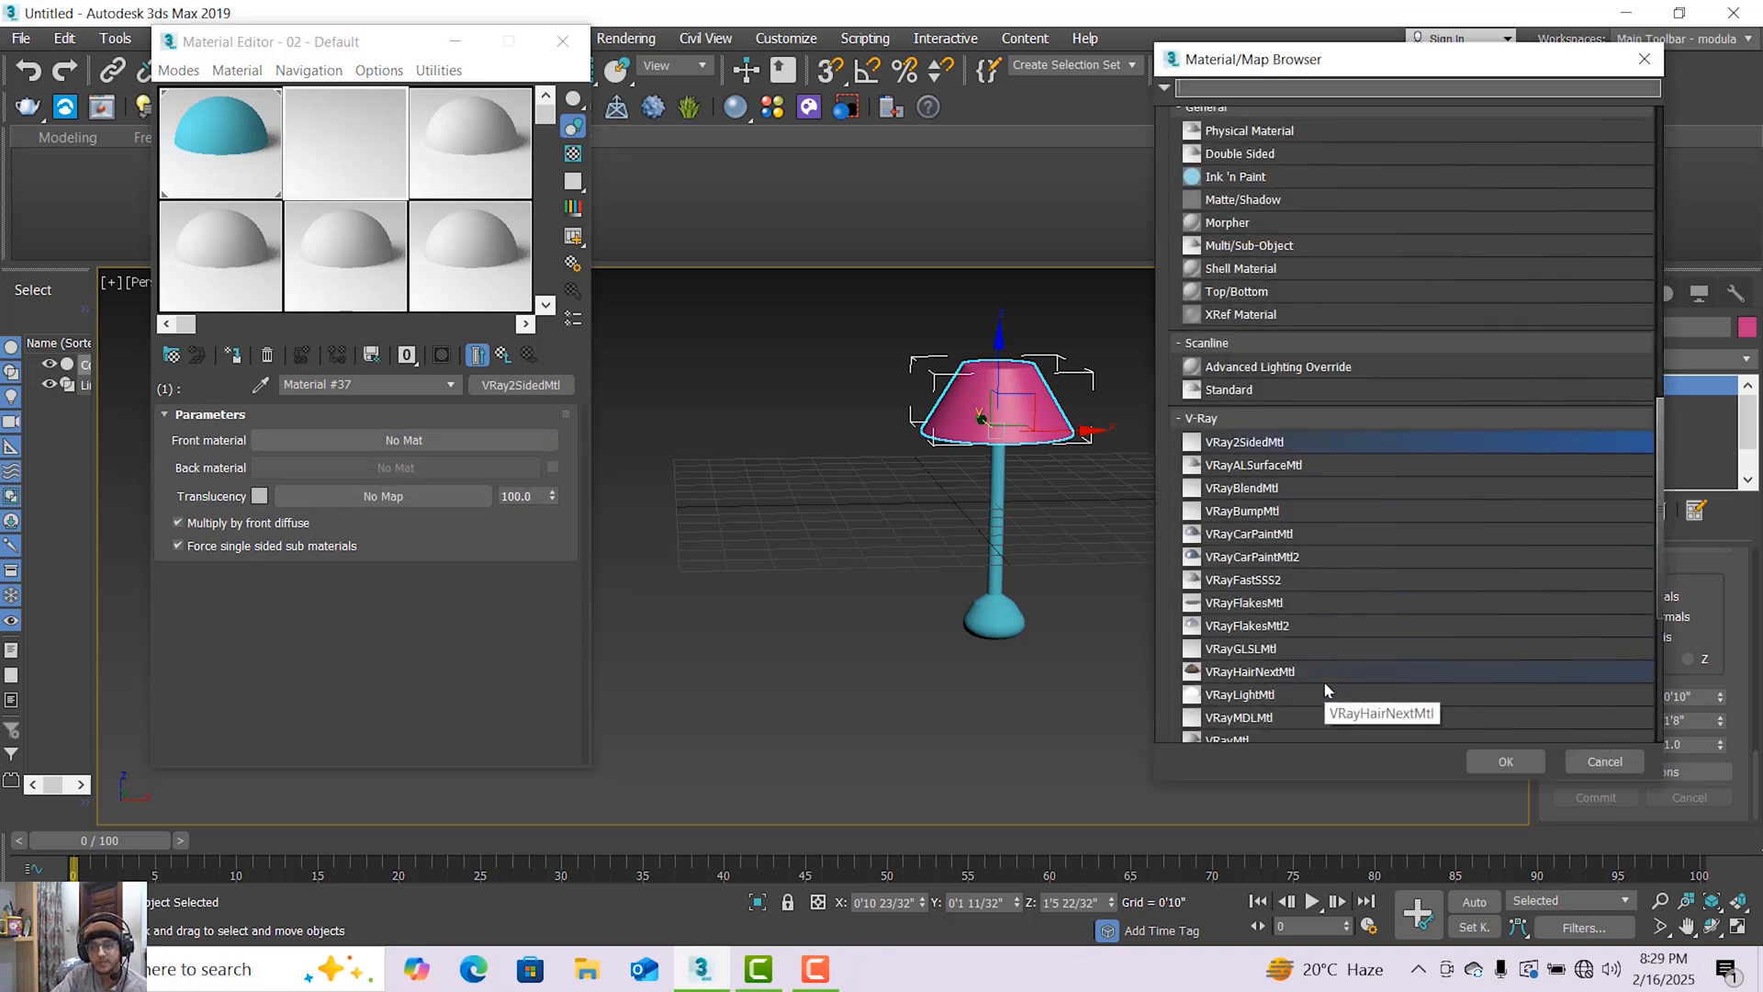
double_click(1247, 696)
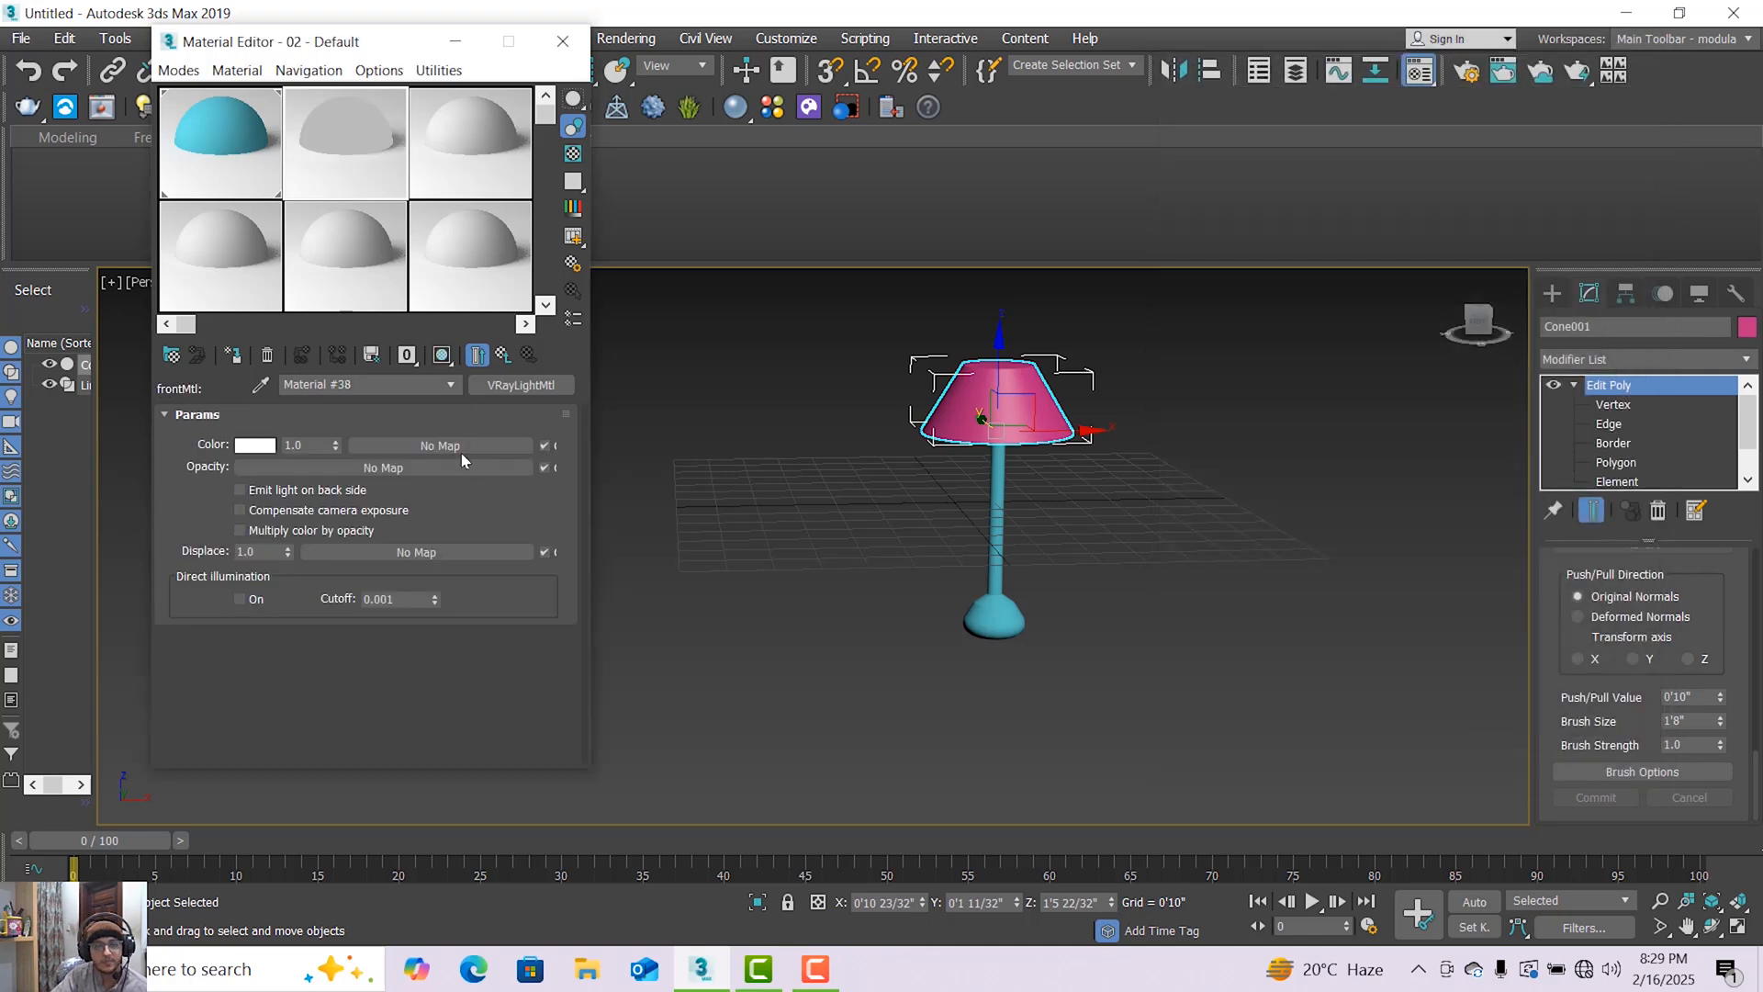
Set the light material's color to a warm orange with red 212, green 87 and blue 49.
left_click(247, 446)
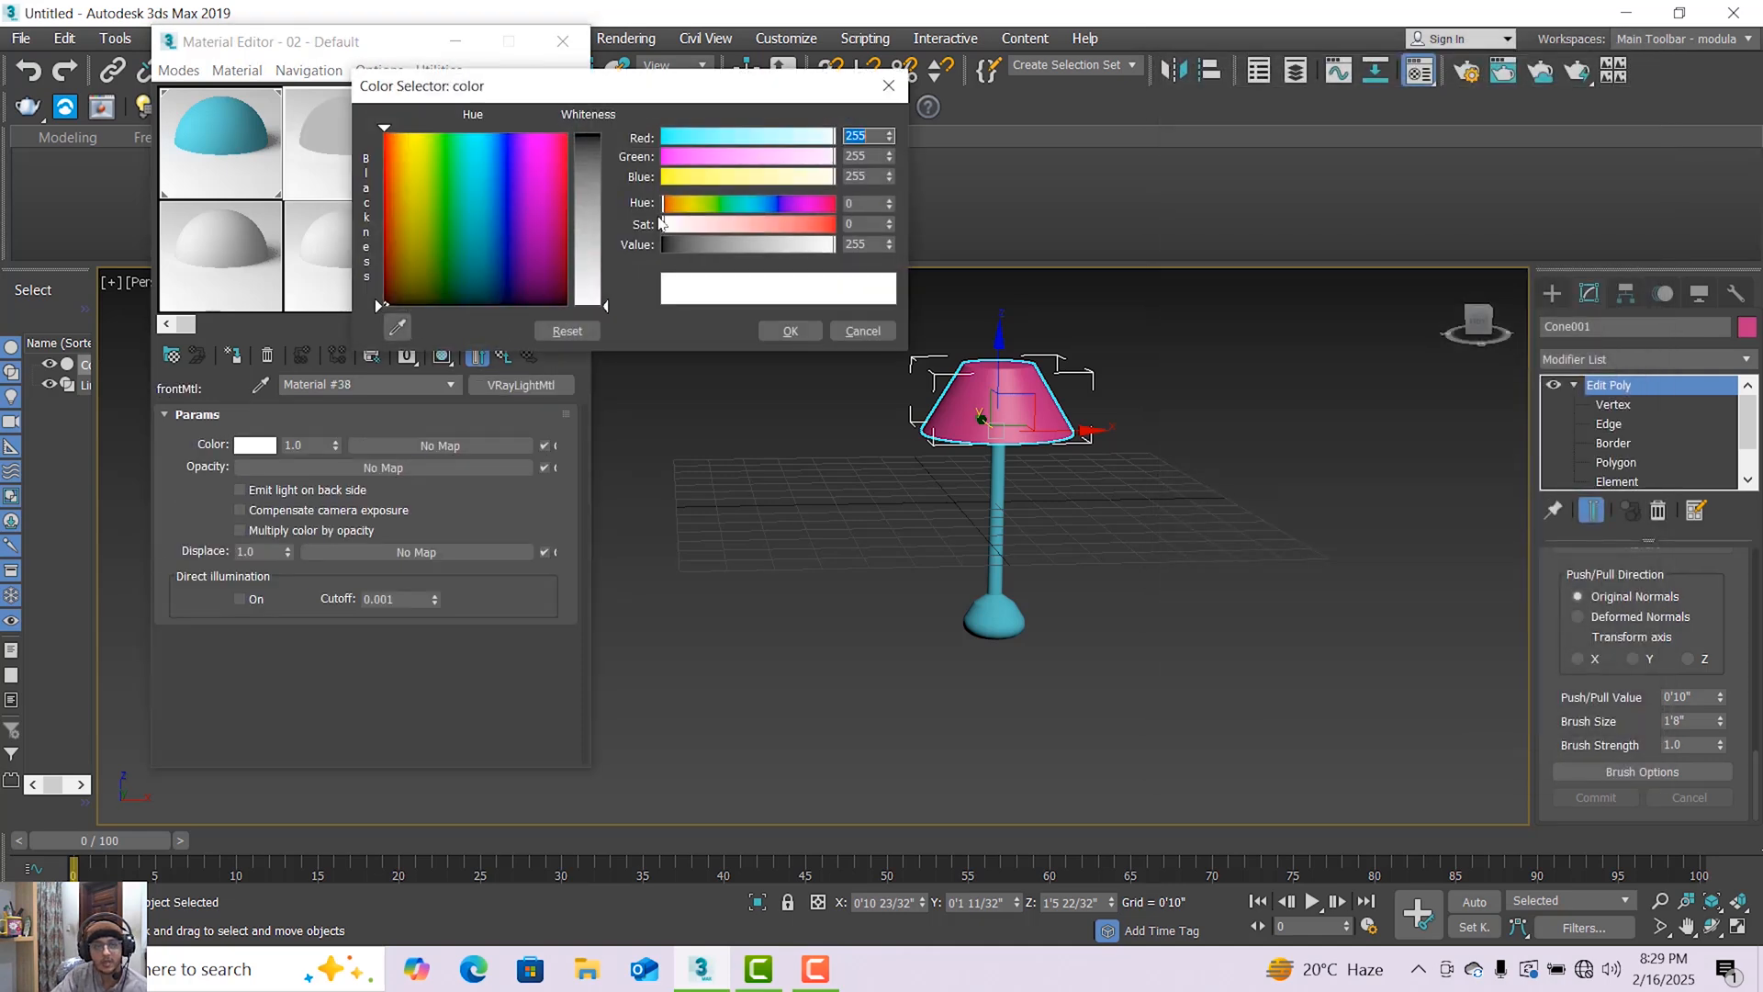
left_click(404, 209)
left_click_drag(588, 174, 588, 149)
left_click(397, 196)
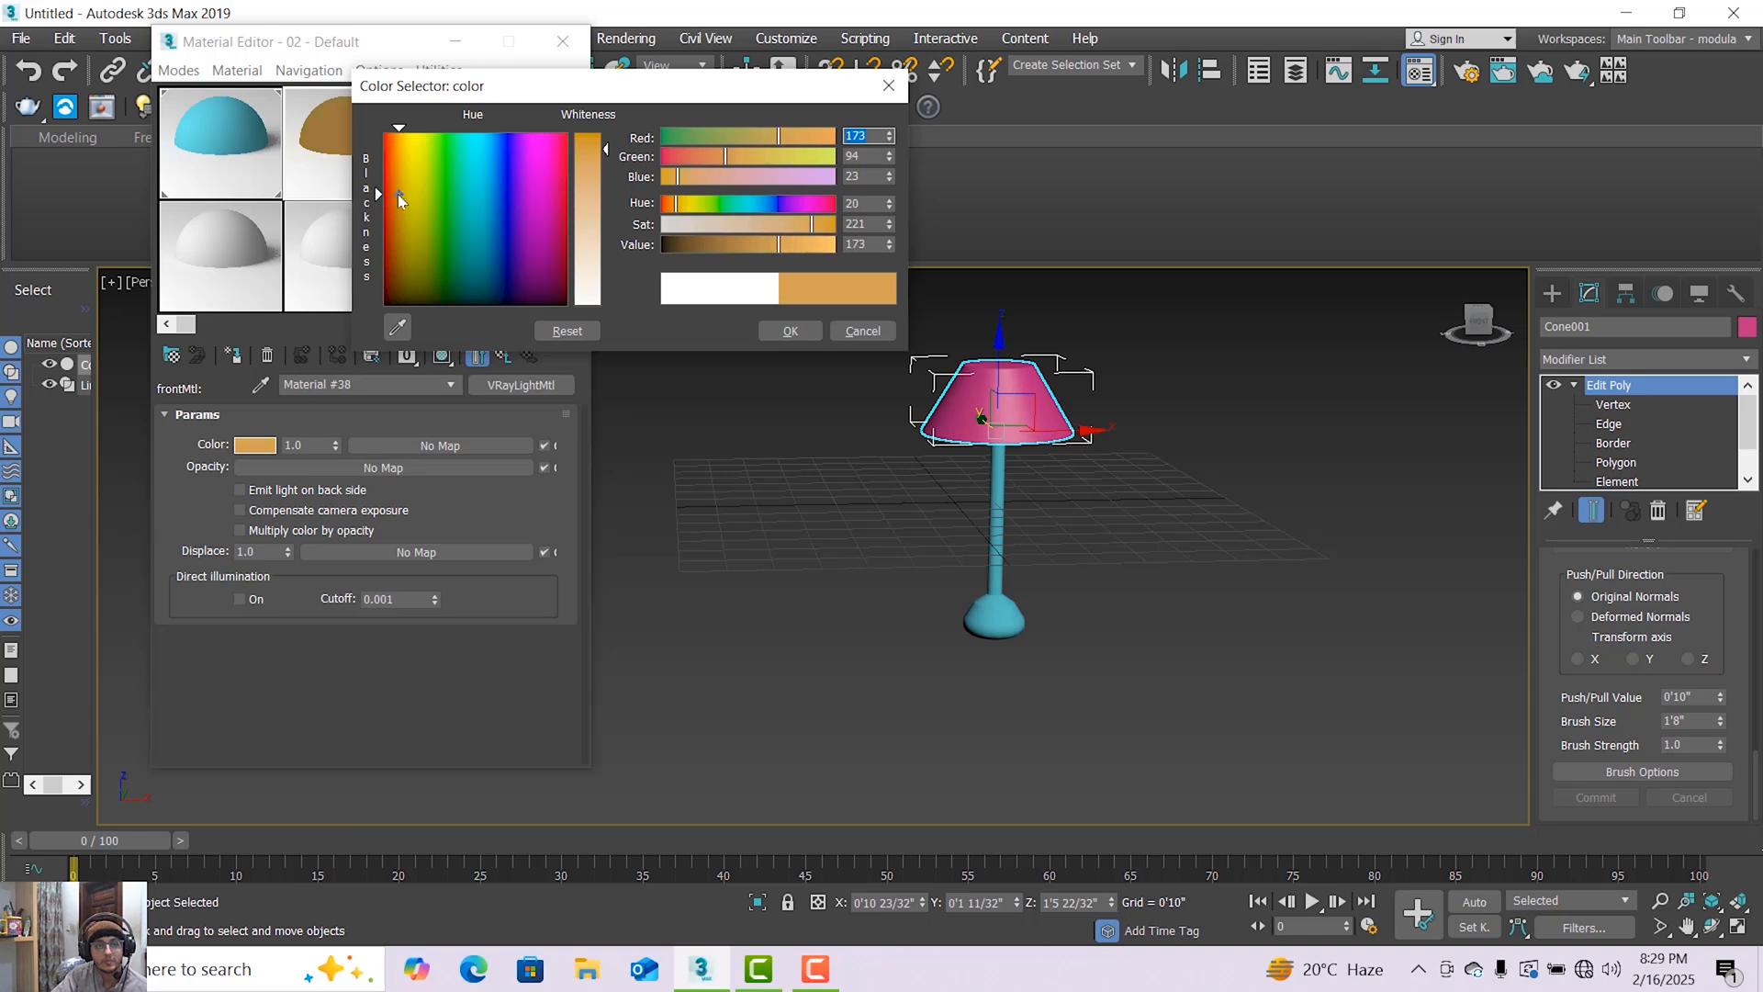
left_click_drag(586, 161, 586, 142)
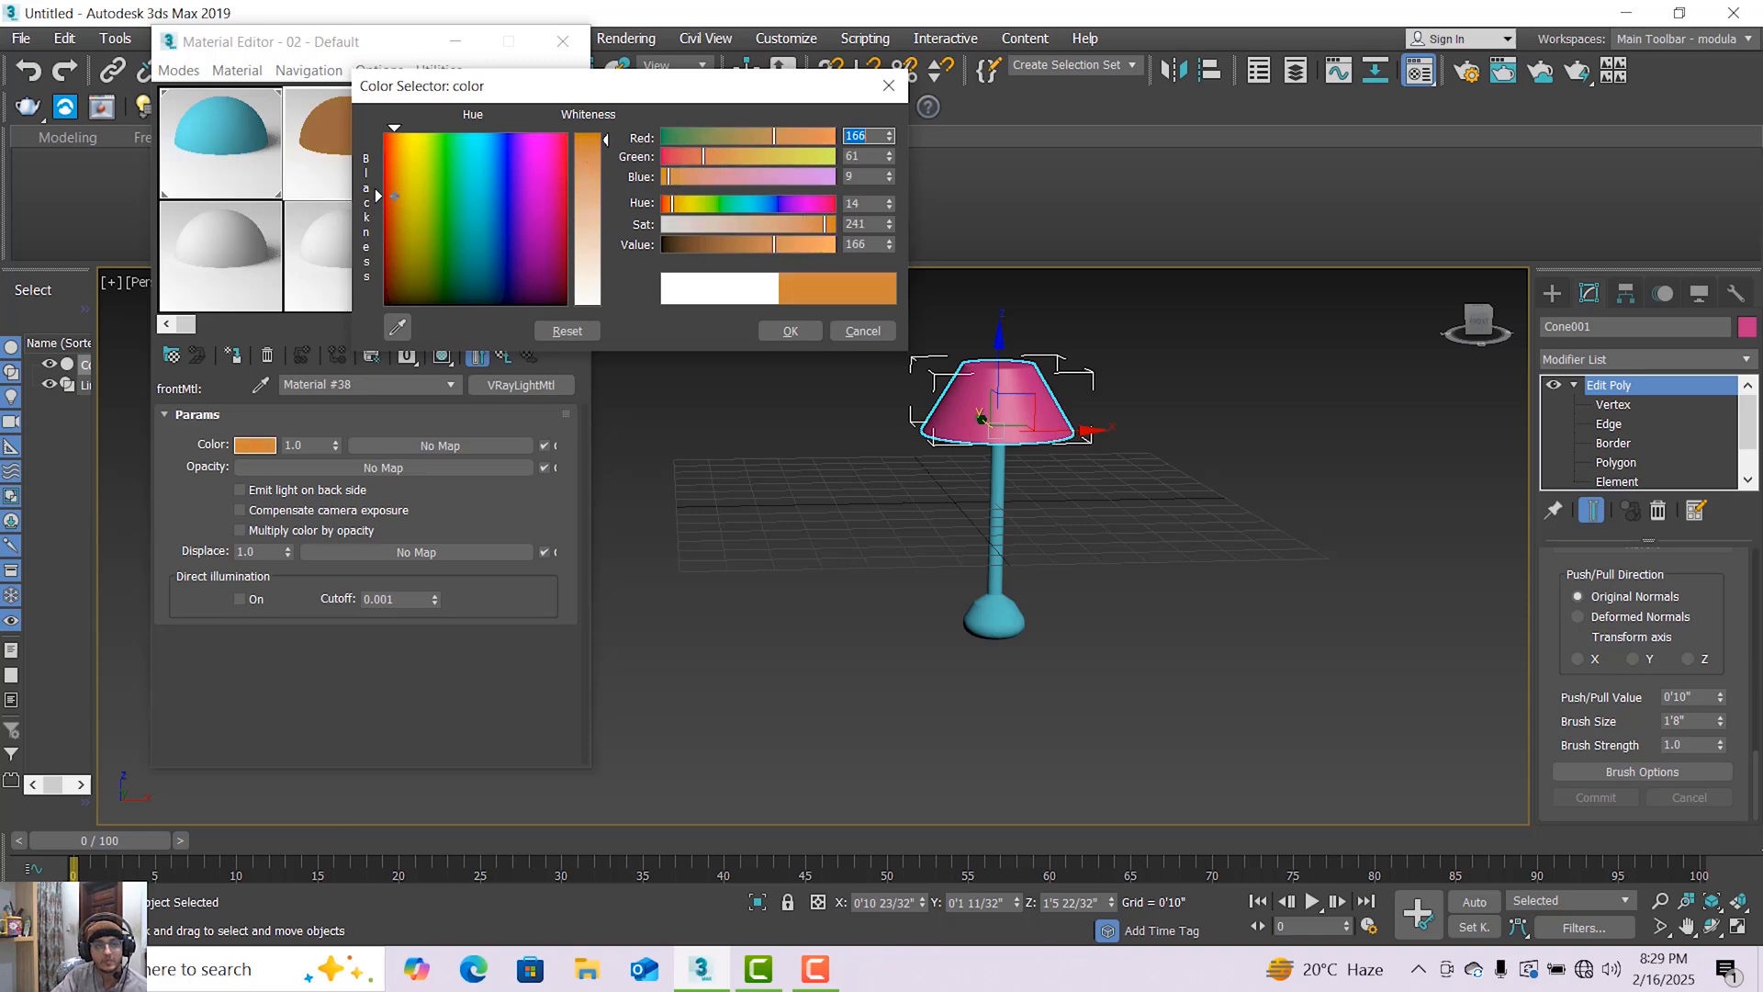
left_click_drag(756, 248, 785, 248)
left_click(762, 224)
left_click(762, 244)
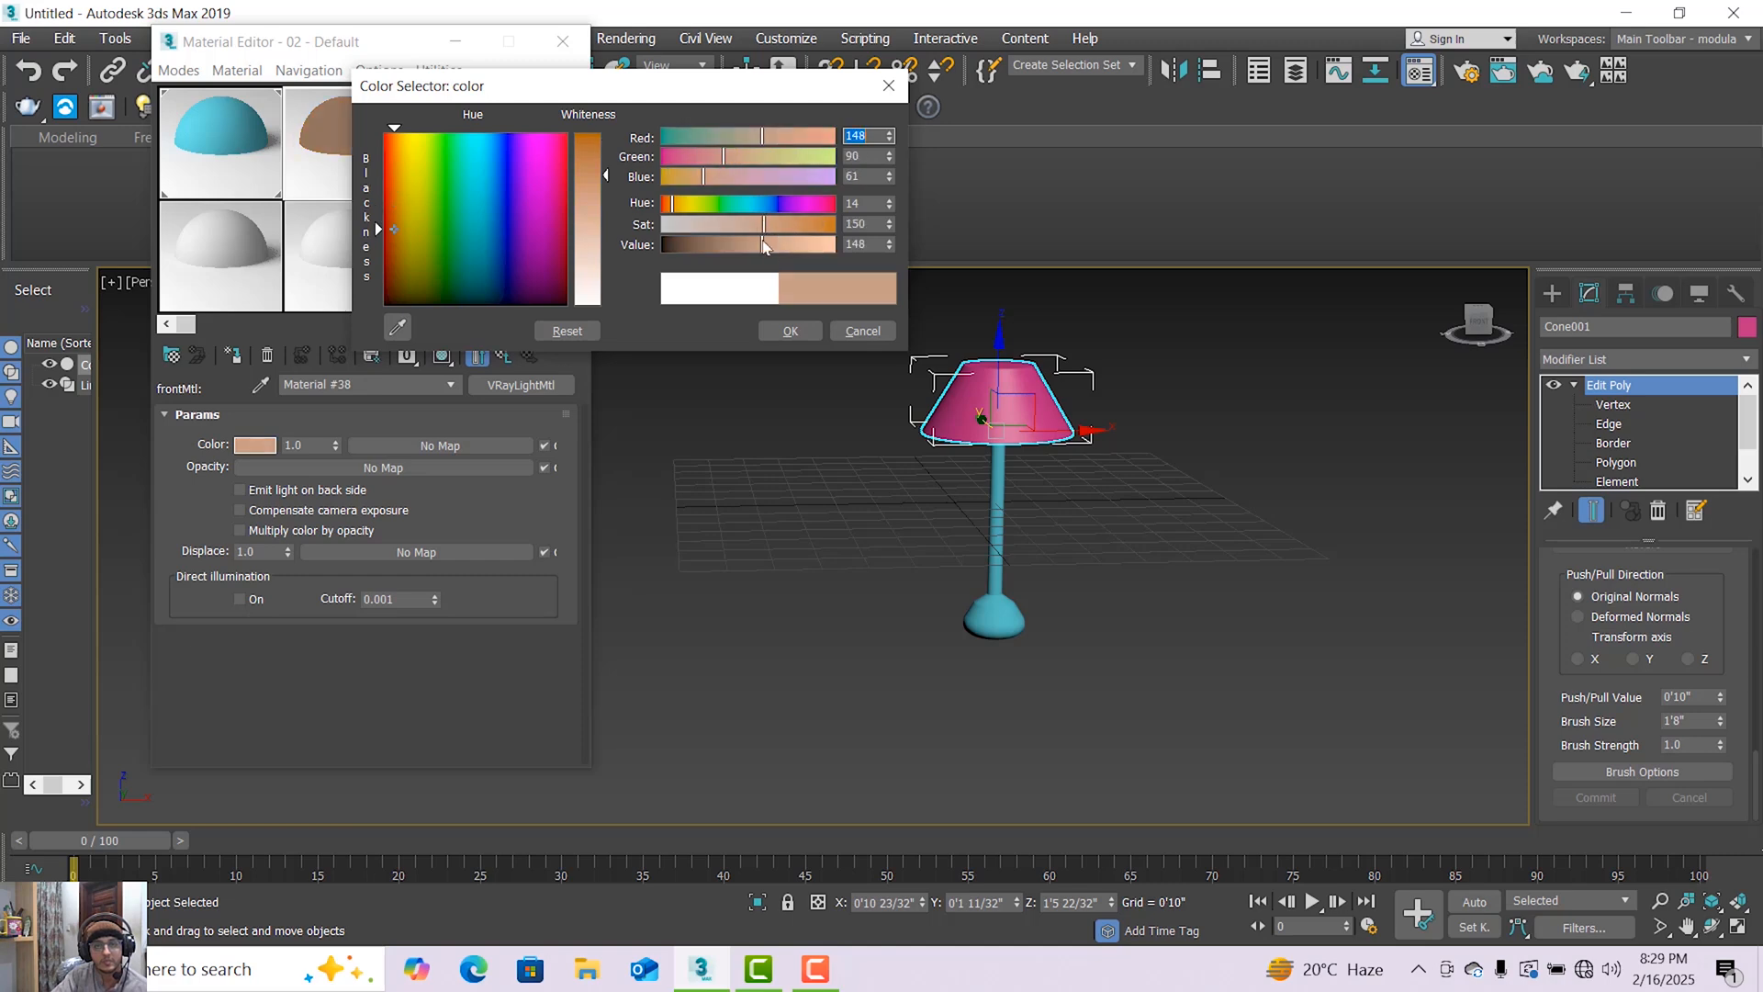
mouse_move(787, 253)
left_mouse_down()
mouse_move(800, 248)
mouse_move(749, 243)
mouse_move(783, 234)
left_mouse_up()
left_click(784, 226)
left_click(784, 136)
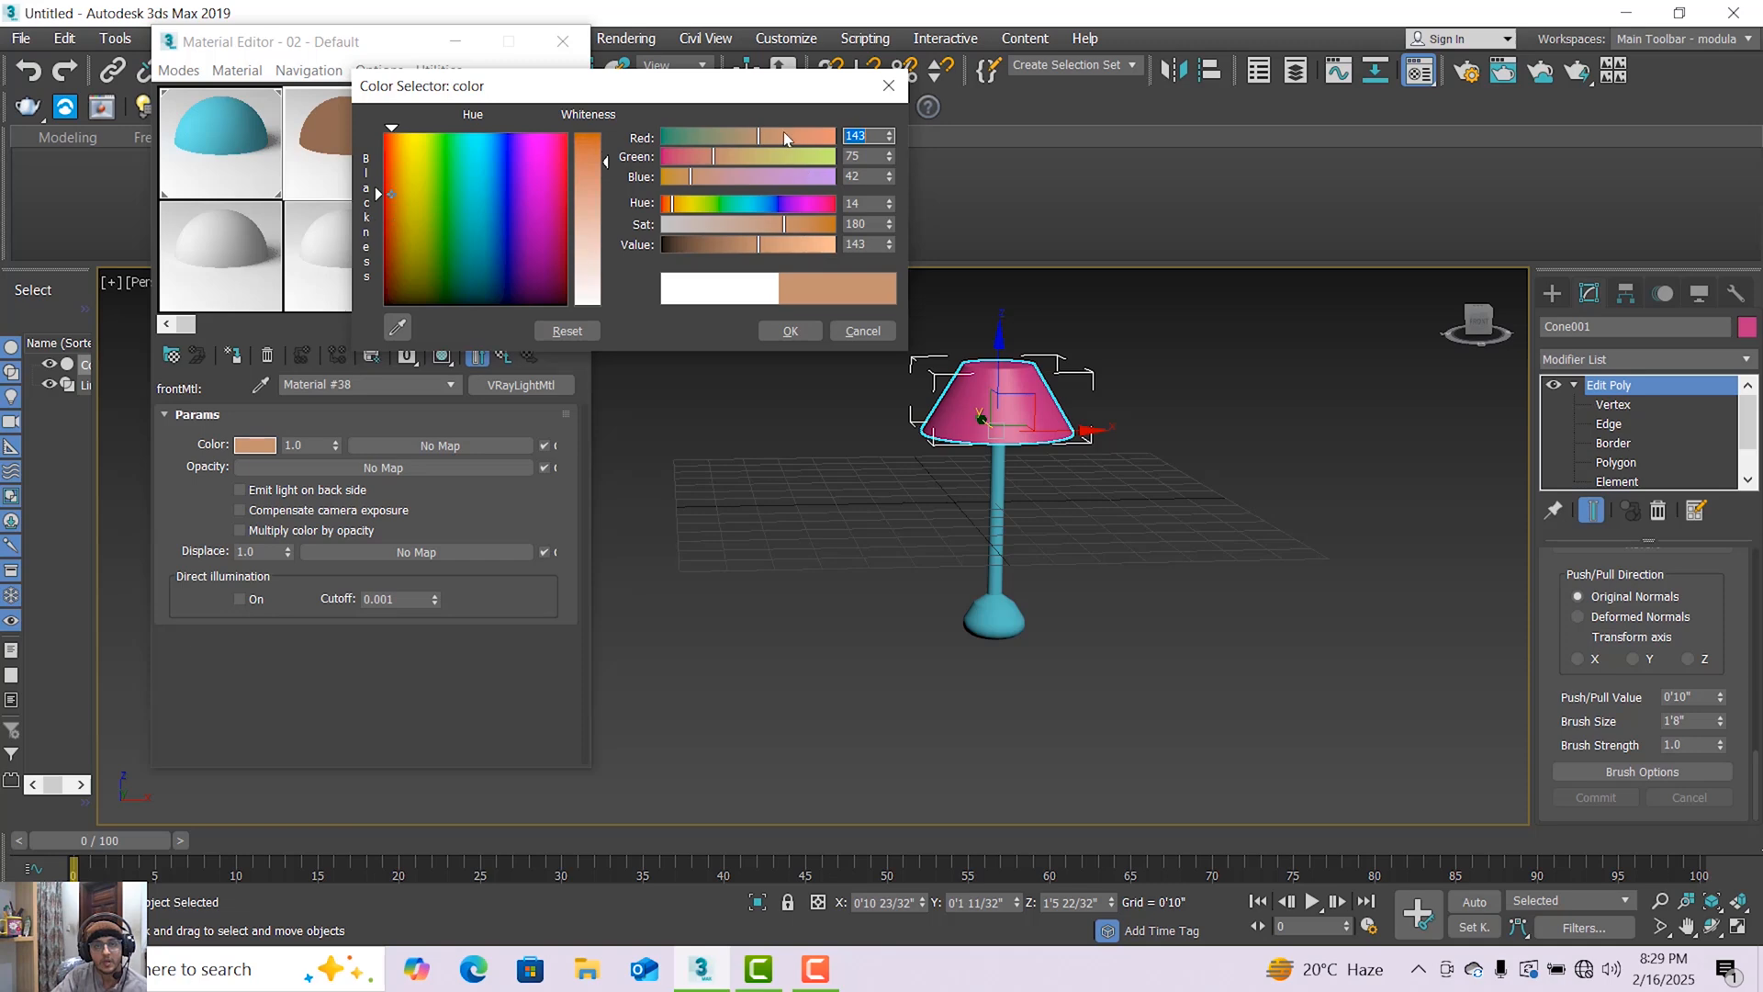
left_click(806, 245)
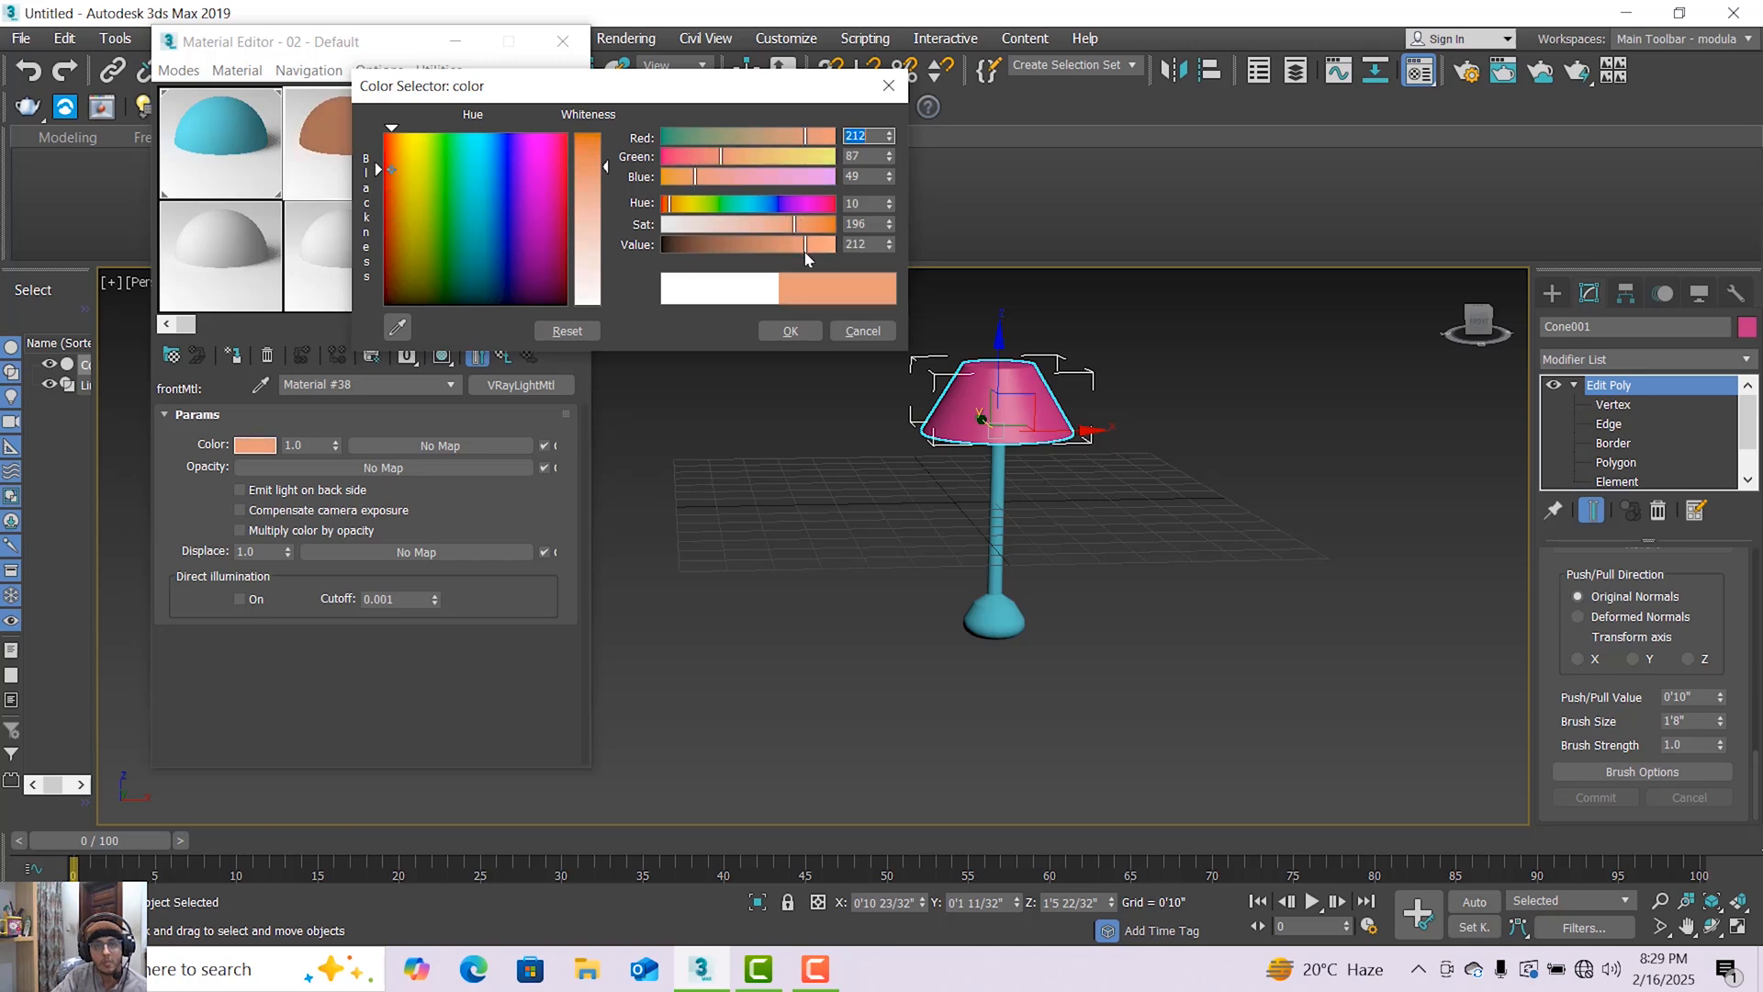
left_click(795, 335)
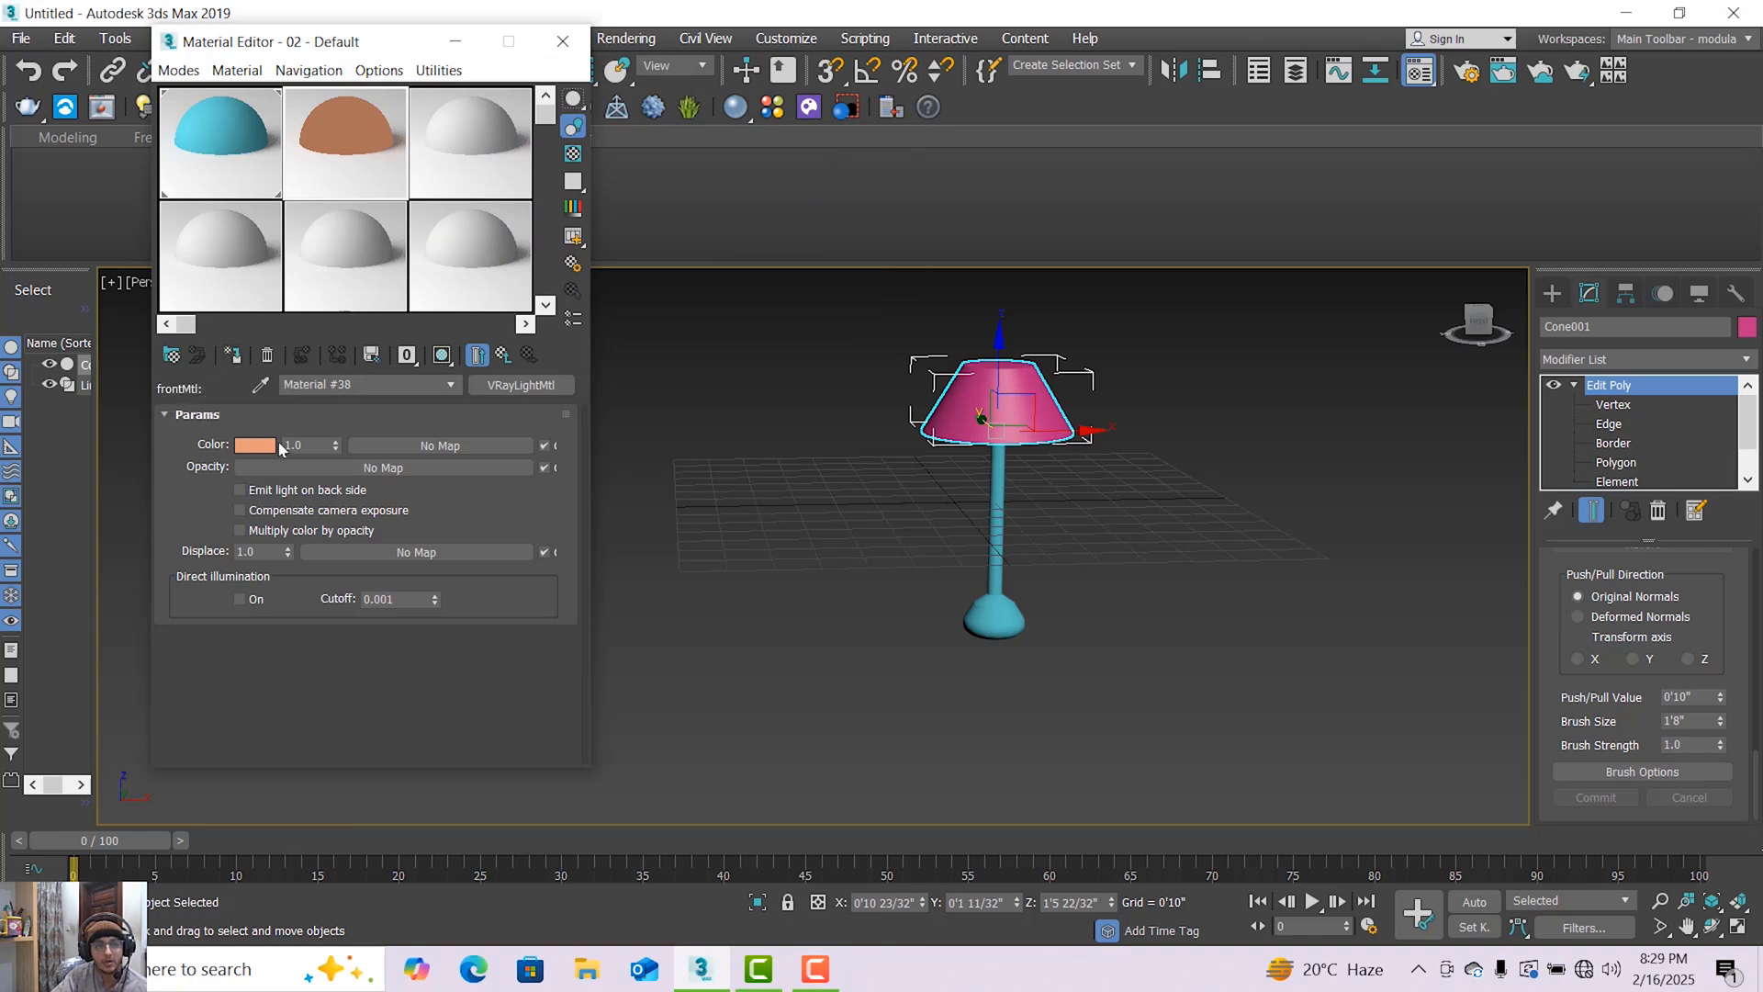
Assign the orange light material to the selected lampshade and turn on its shaded display in the viewport.
left_click(234, 357)
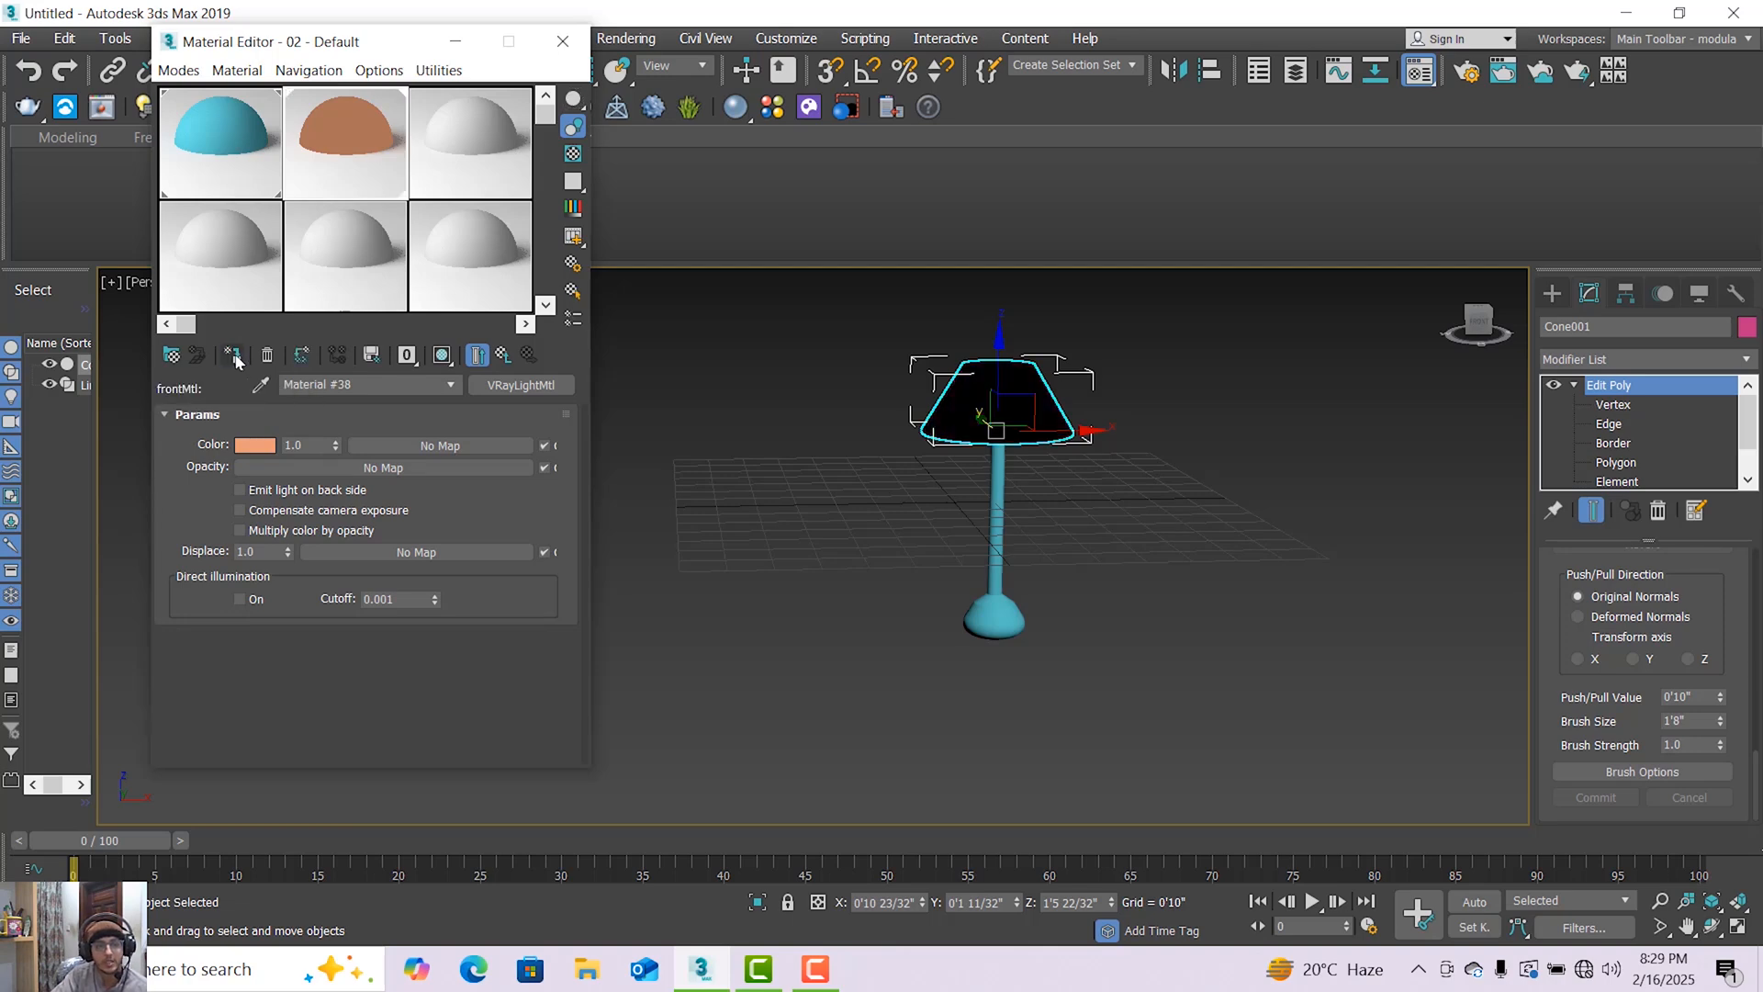
left_click(442, 356)
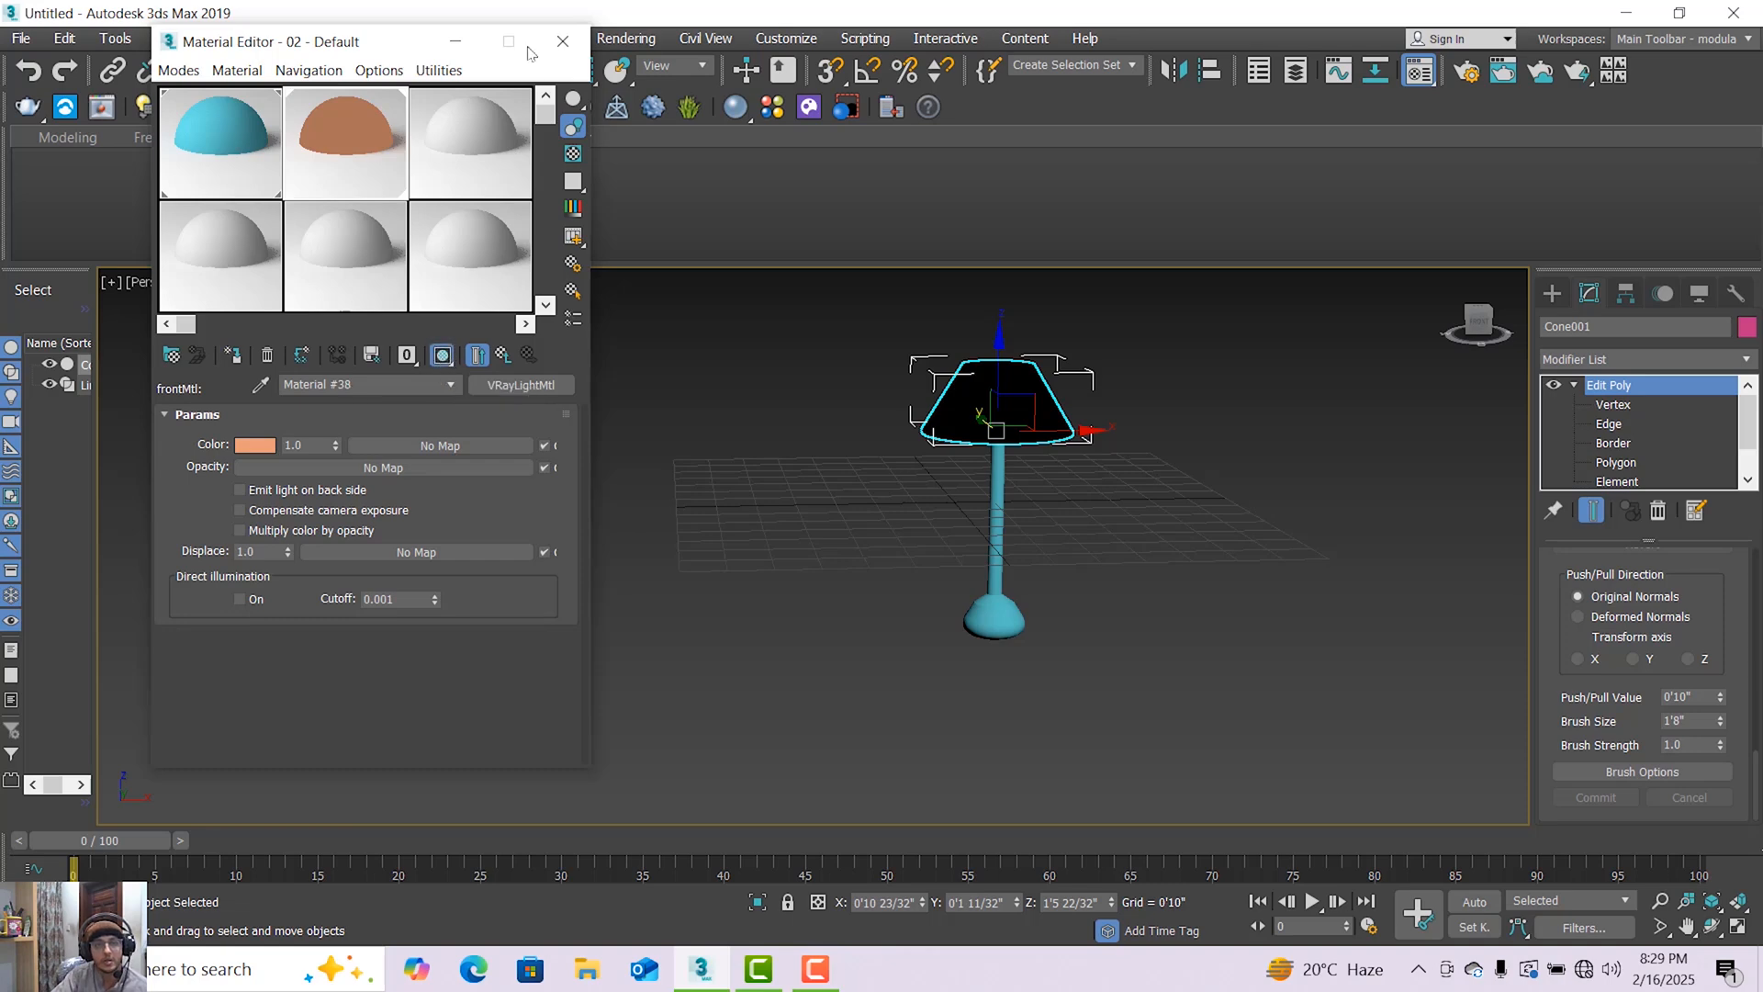
left_click(563, 41)
Try Facets shading in the perspective viewport and return to Default Shading.
left_click(347, 282)
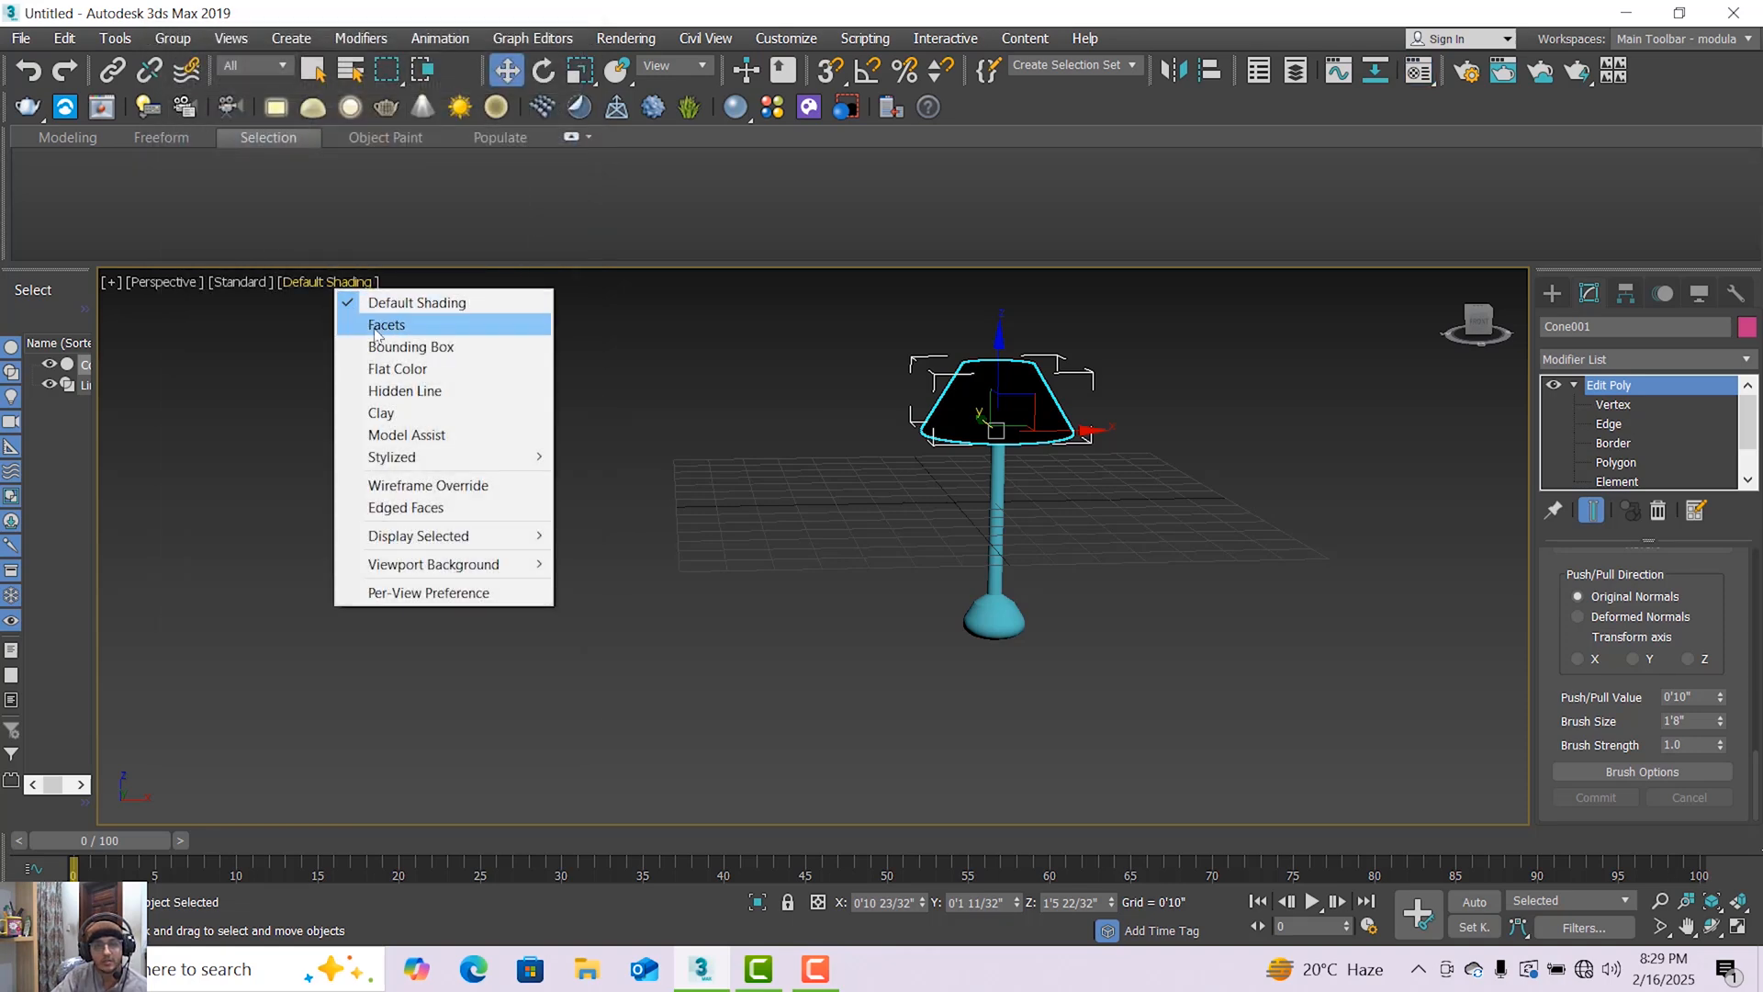
left_click(381, 325)
left_click(296, 283)
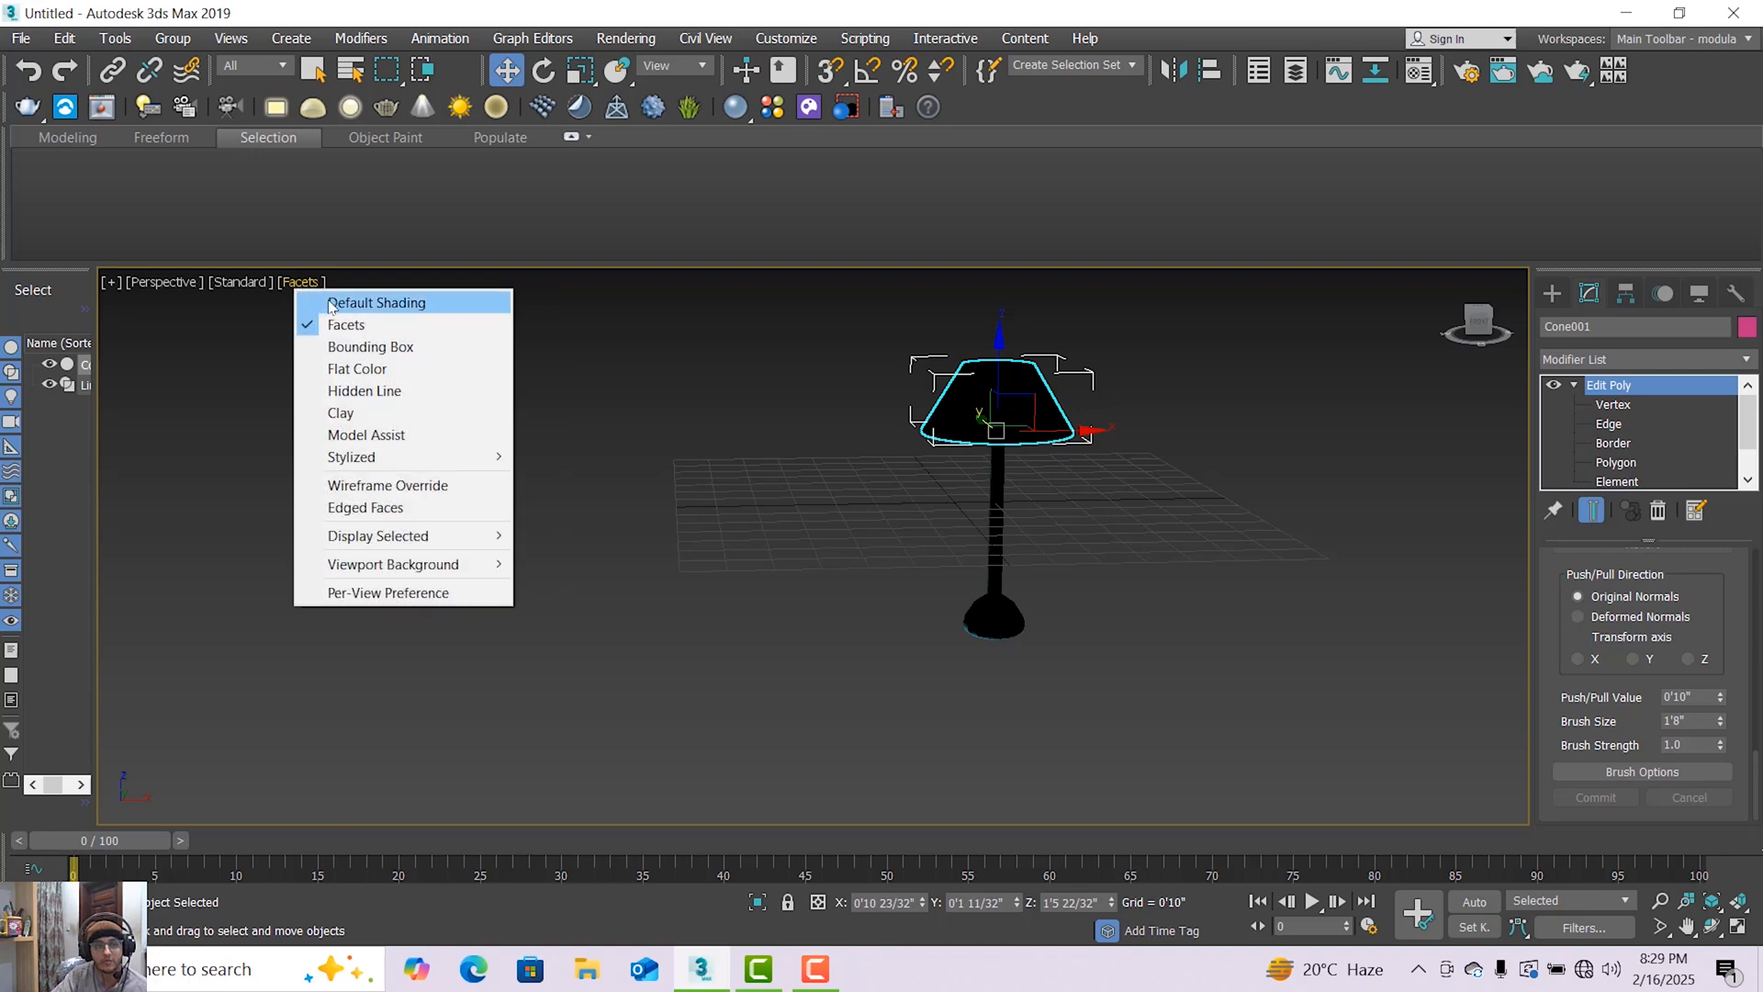
left_click(382, 299)
Reselect the lampshade, reopen the Compact Material Editor and toggle the light material's shaded display in the viewport.
scroll(1015, 397, "up", 3)
scroll(1015, 398, "down", 3)
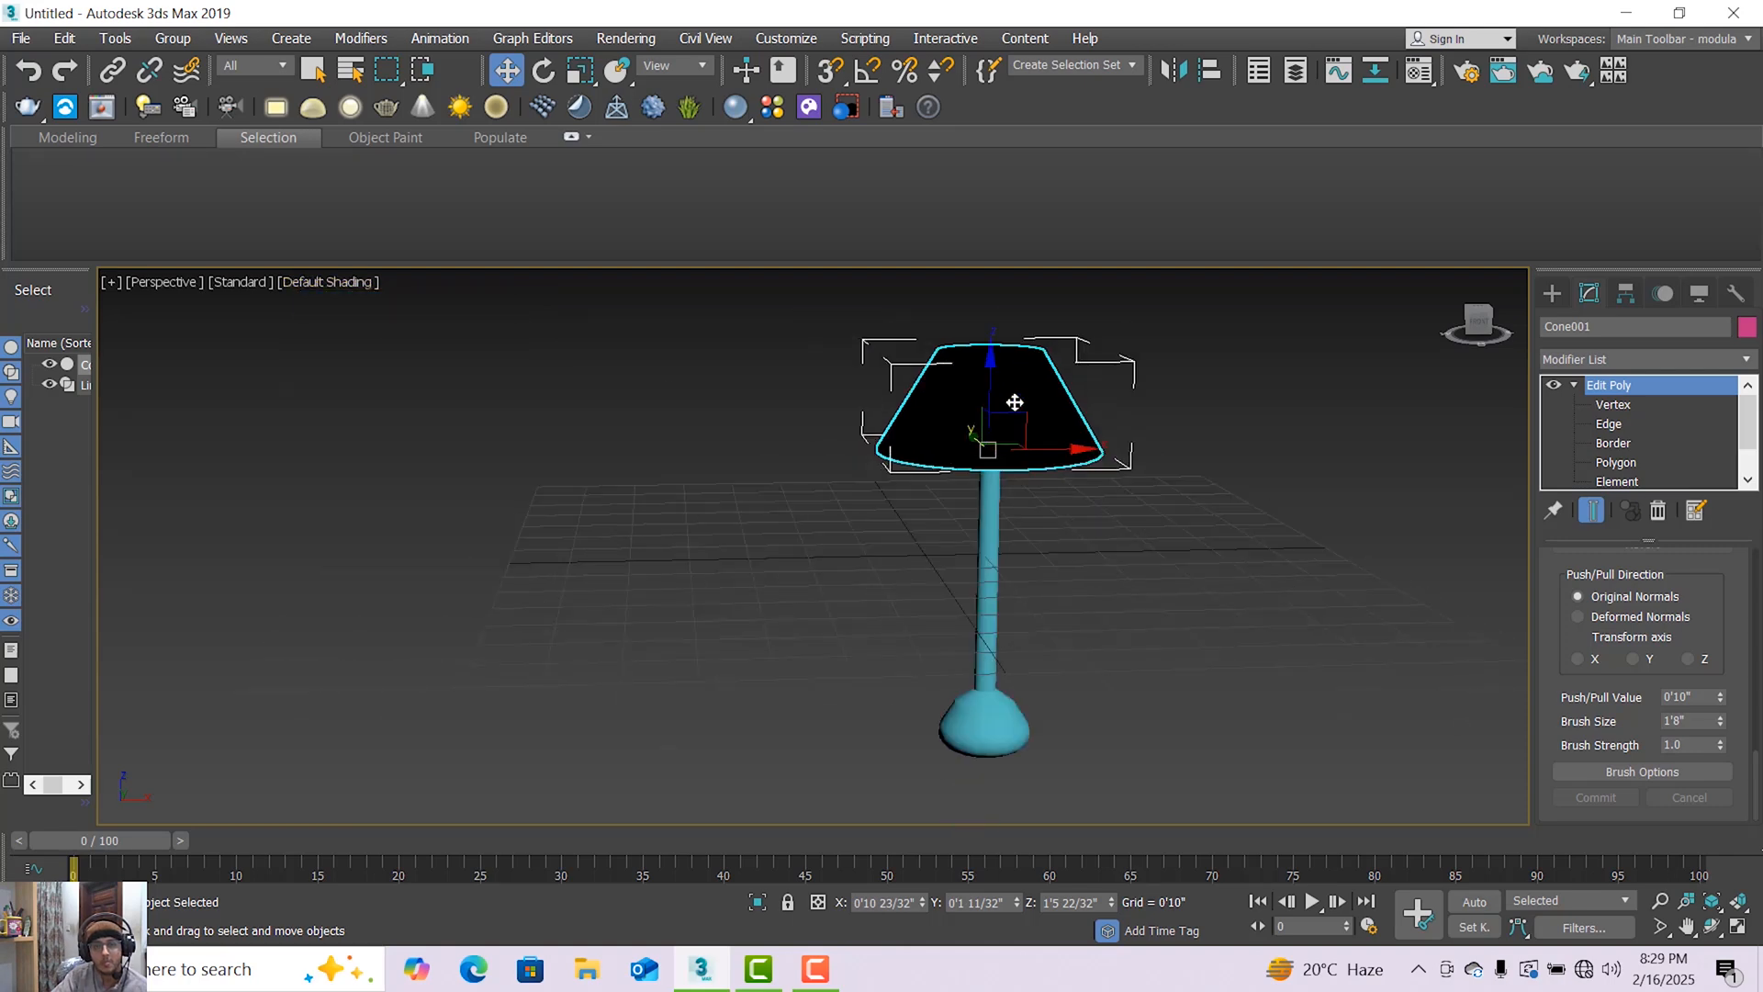
scroll(1005, 400, "down", 1)
scroll(1002, 439, "up", 4)
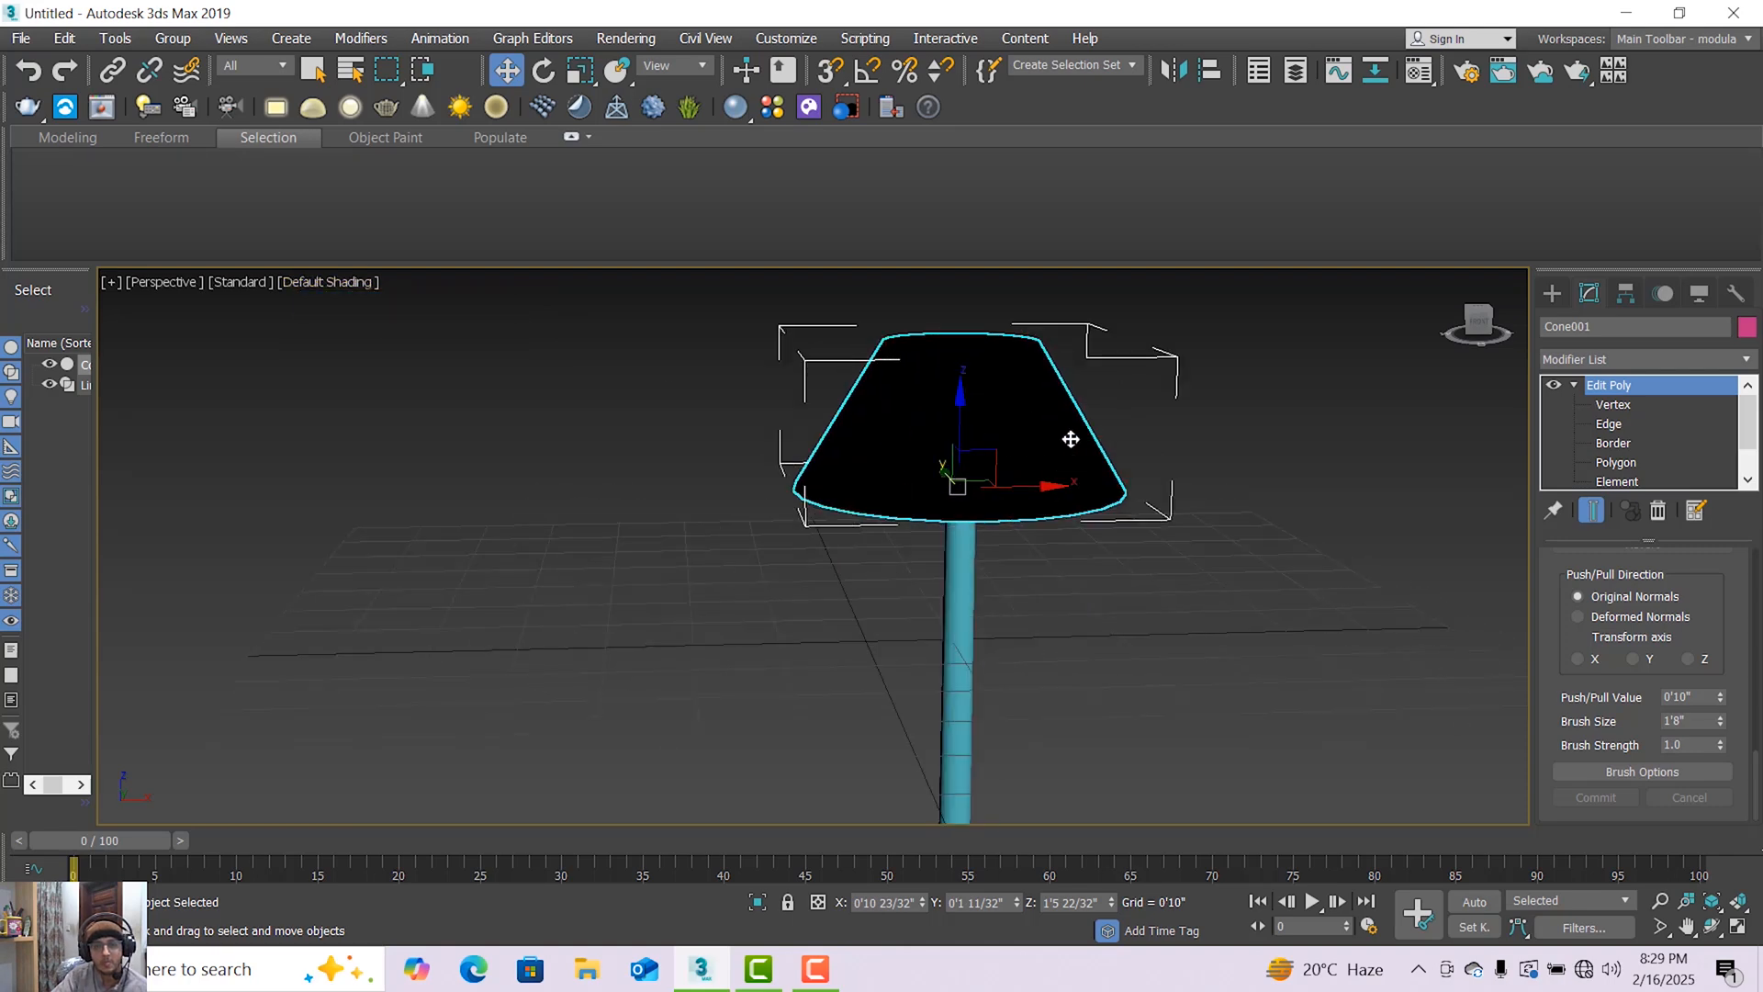
left_click(1215, 466)
left_click(1042, 452)
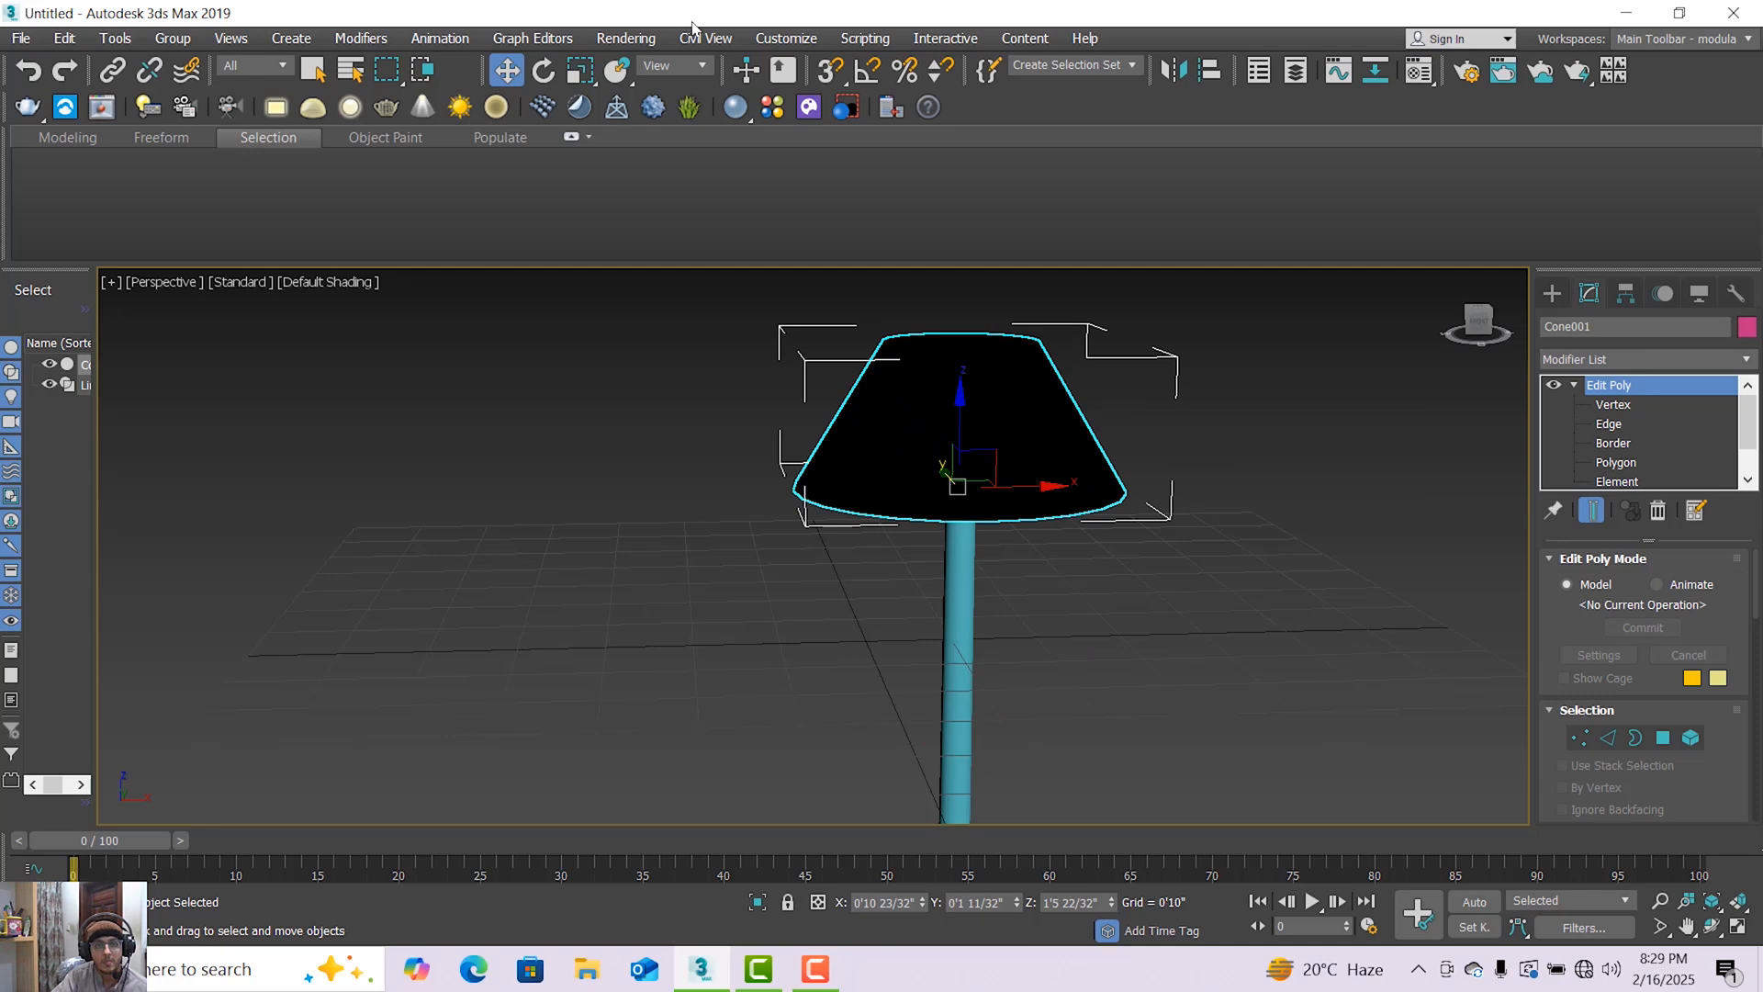
left_click(626, 38)
mouse_move(756, 424)
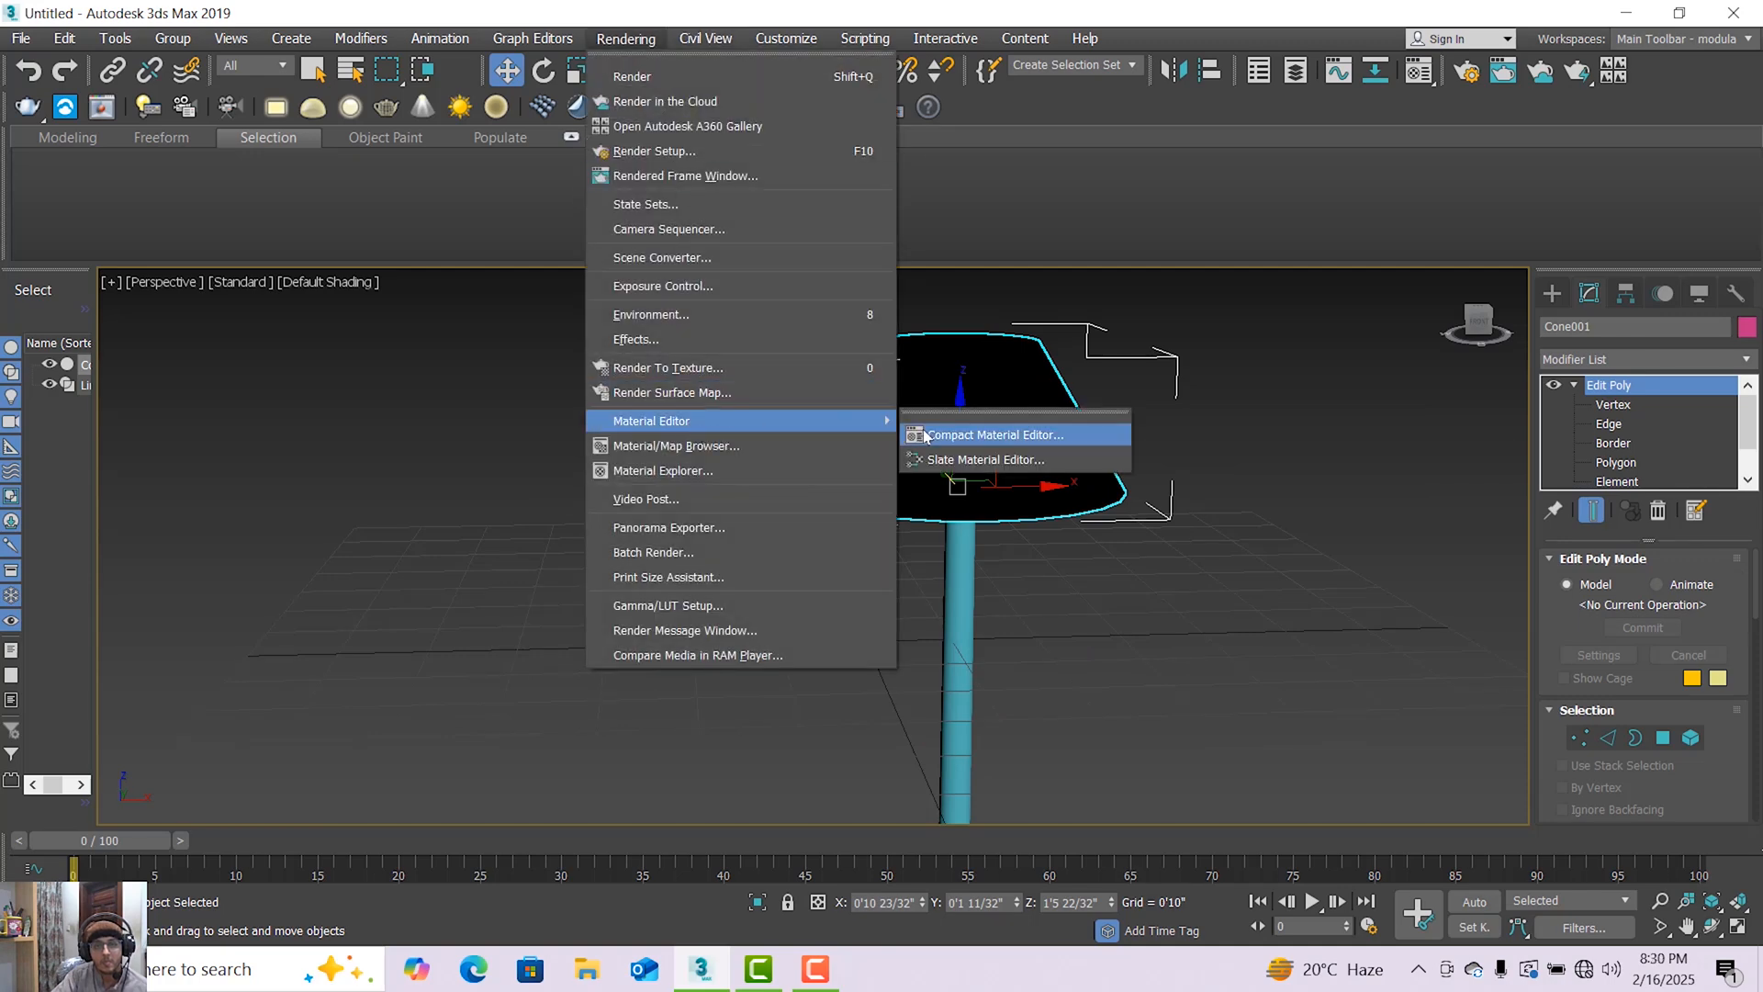
left_click(921, 431)
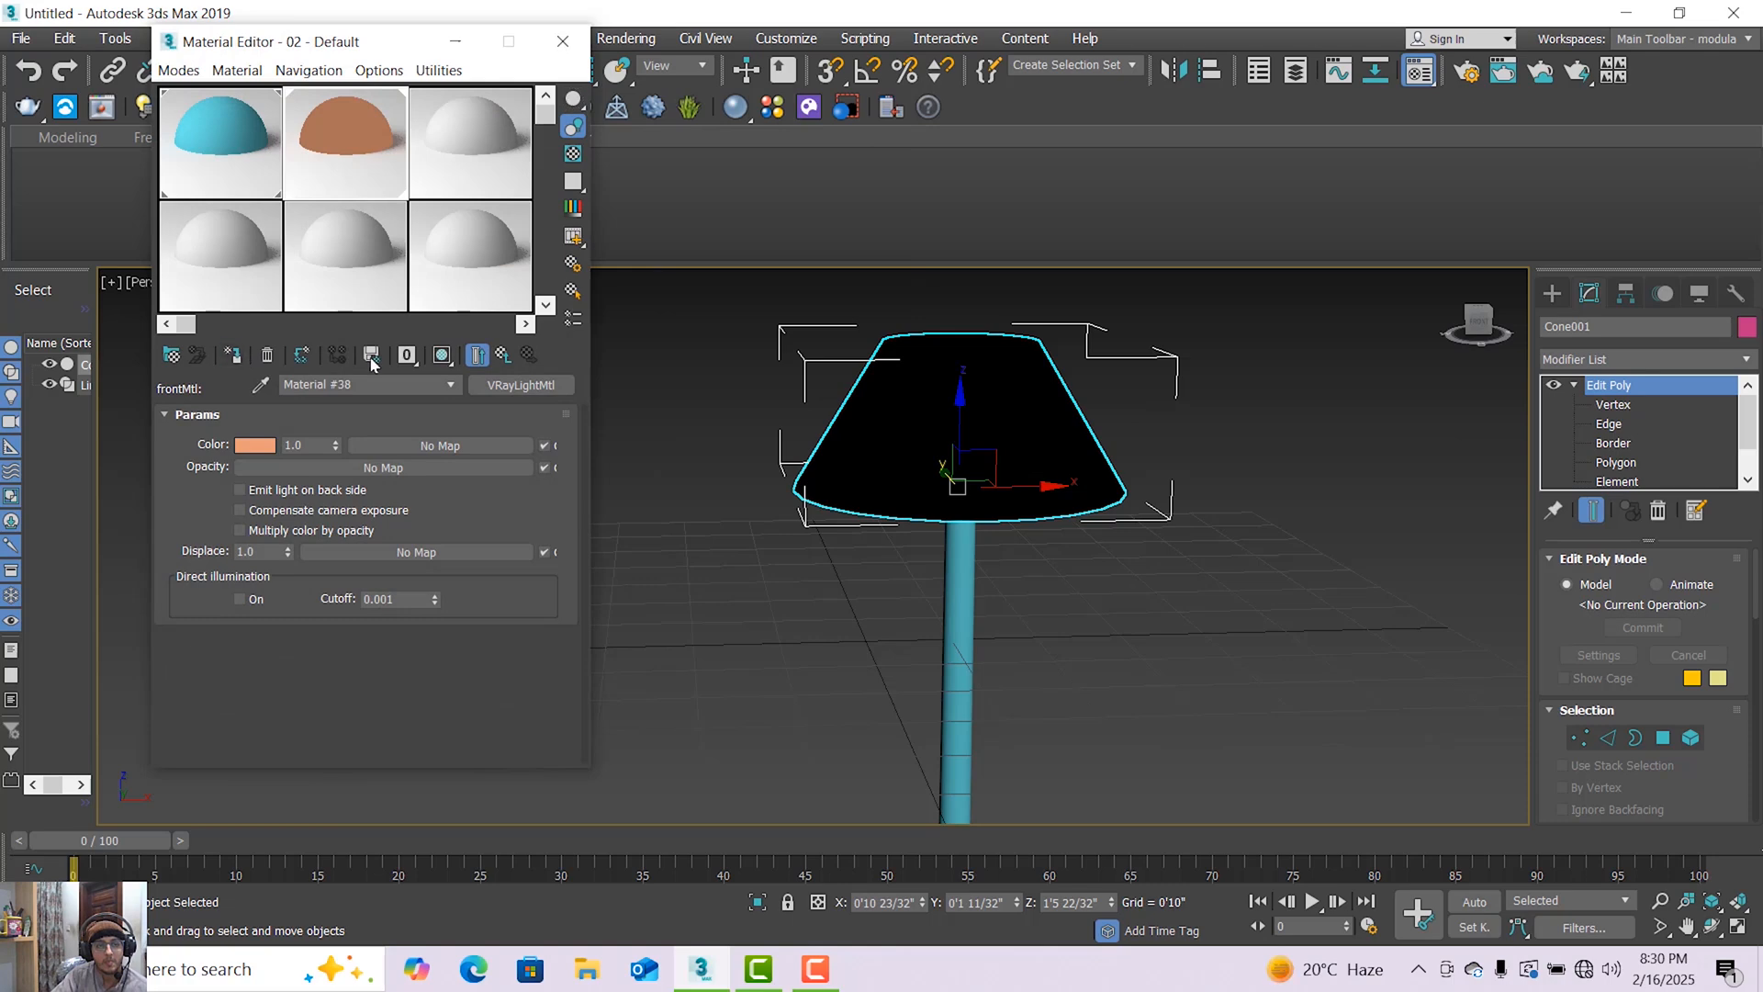
left_click(442, 355)
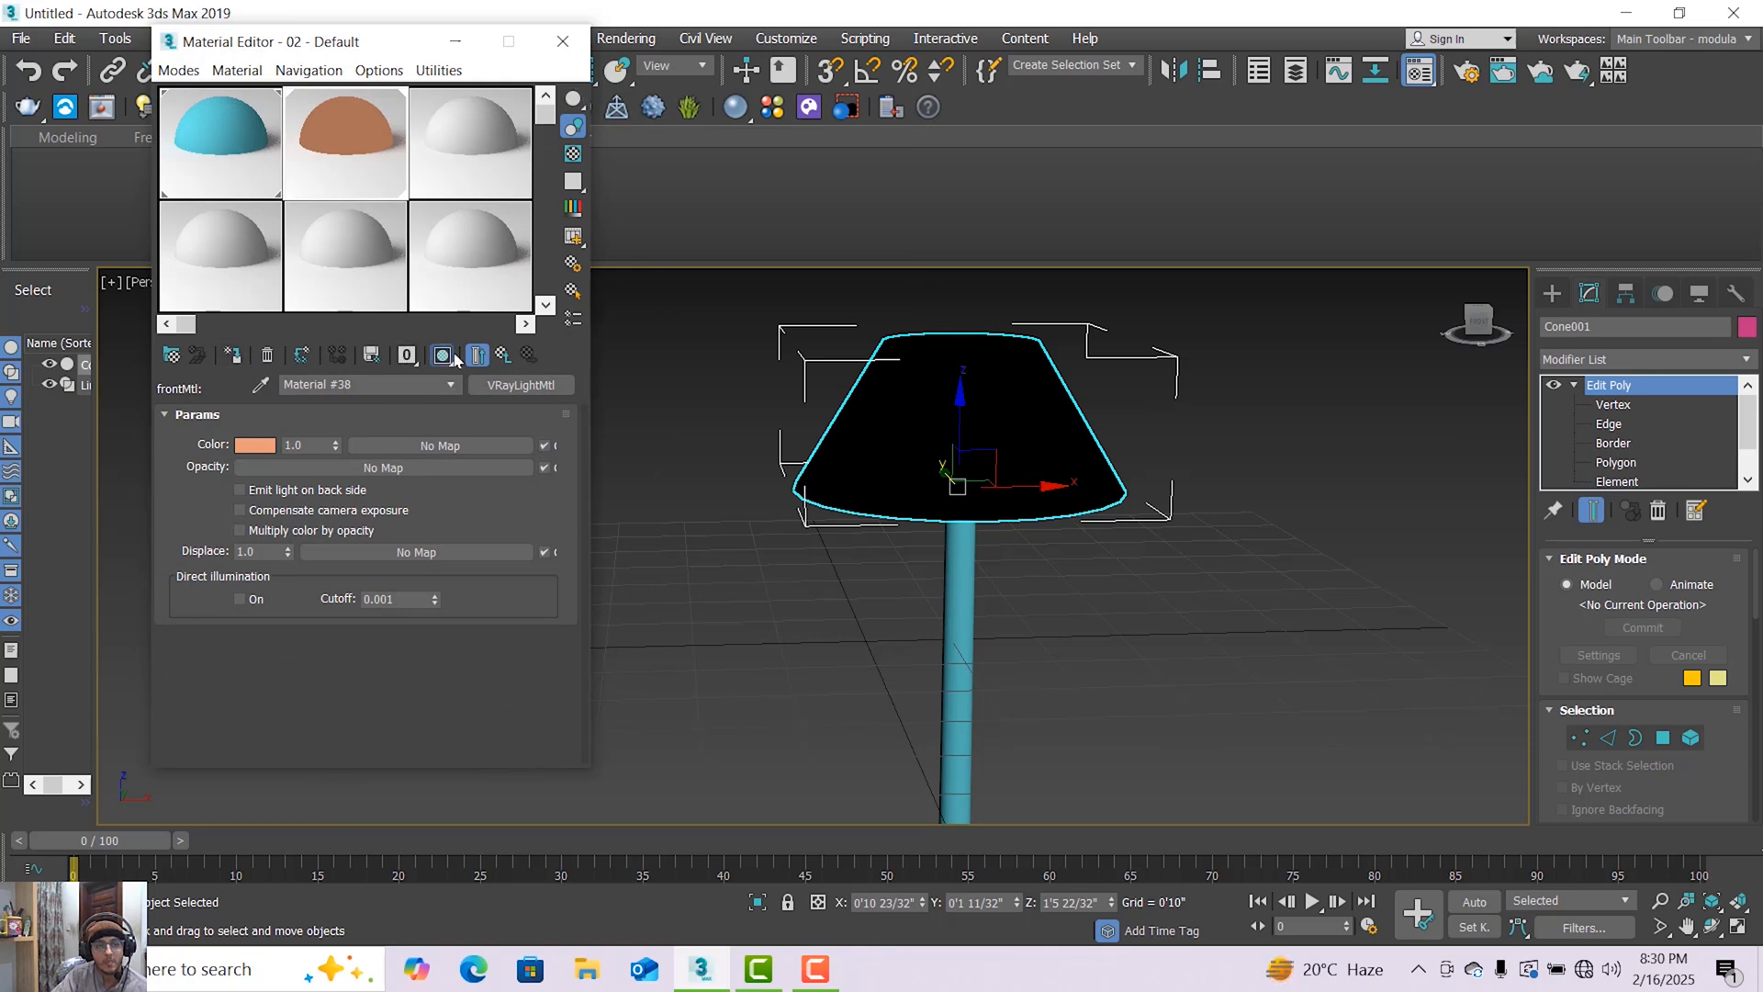
Add a UVW Mapping Add modifier to the lampshade.
left_click(1746, 360)
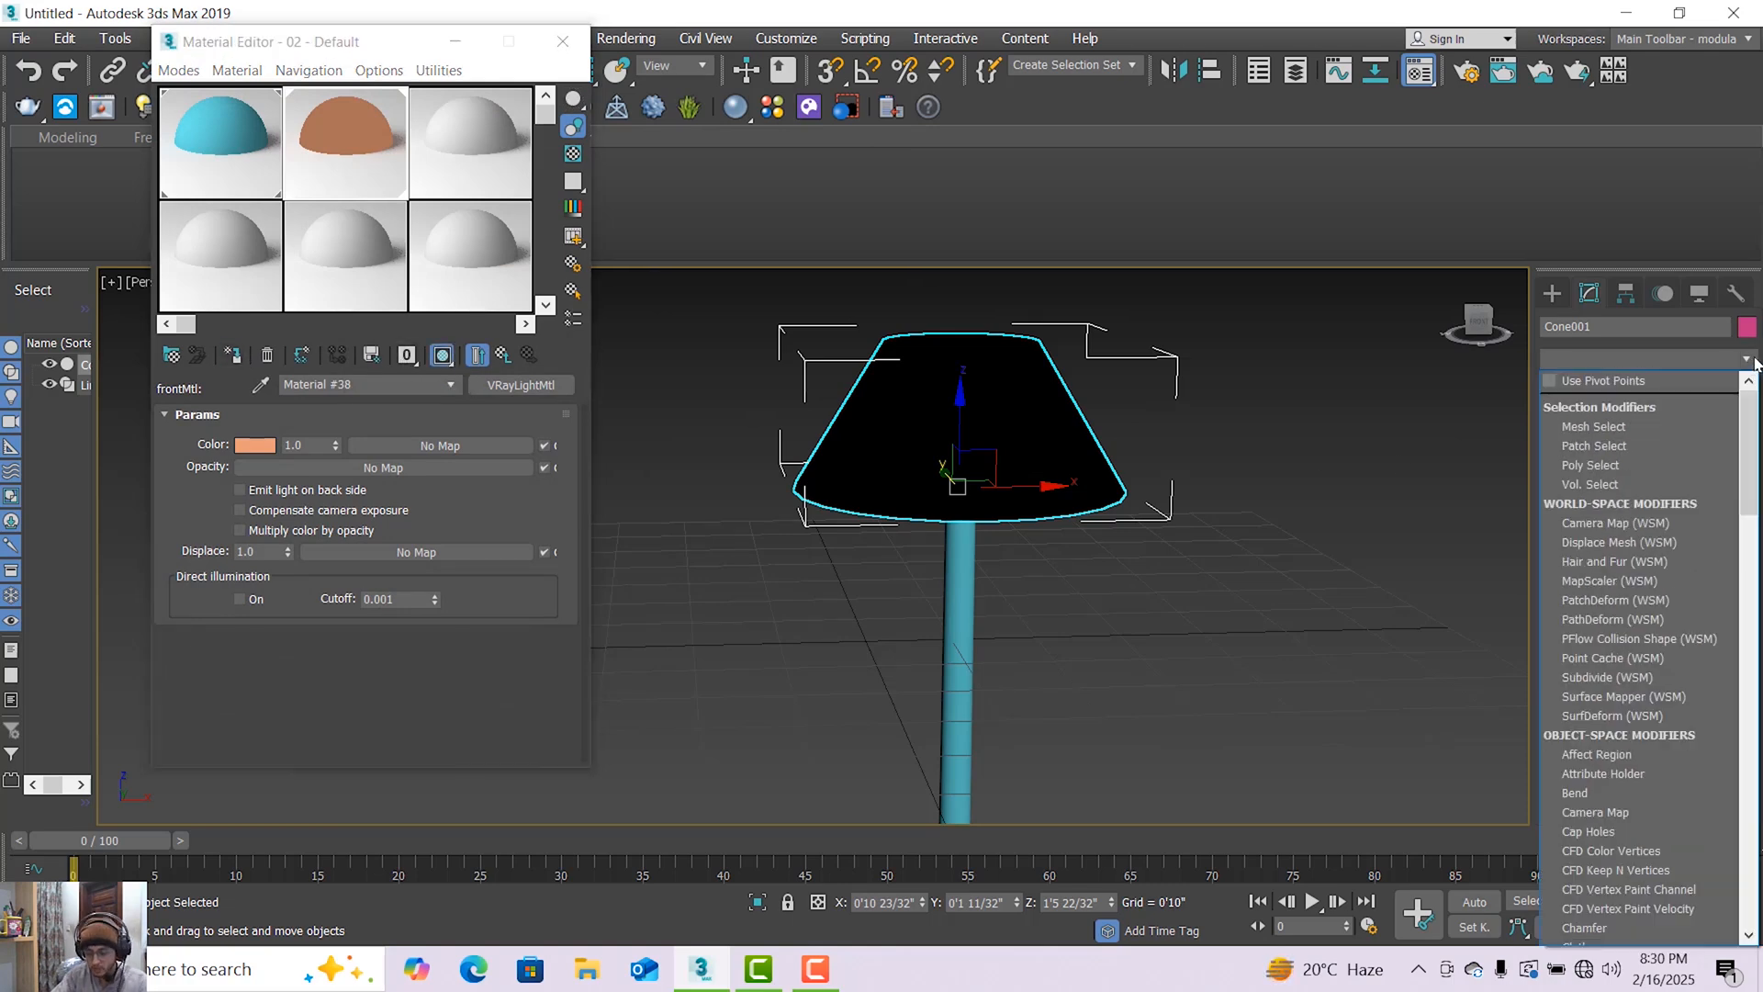
key("u")
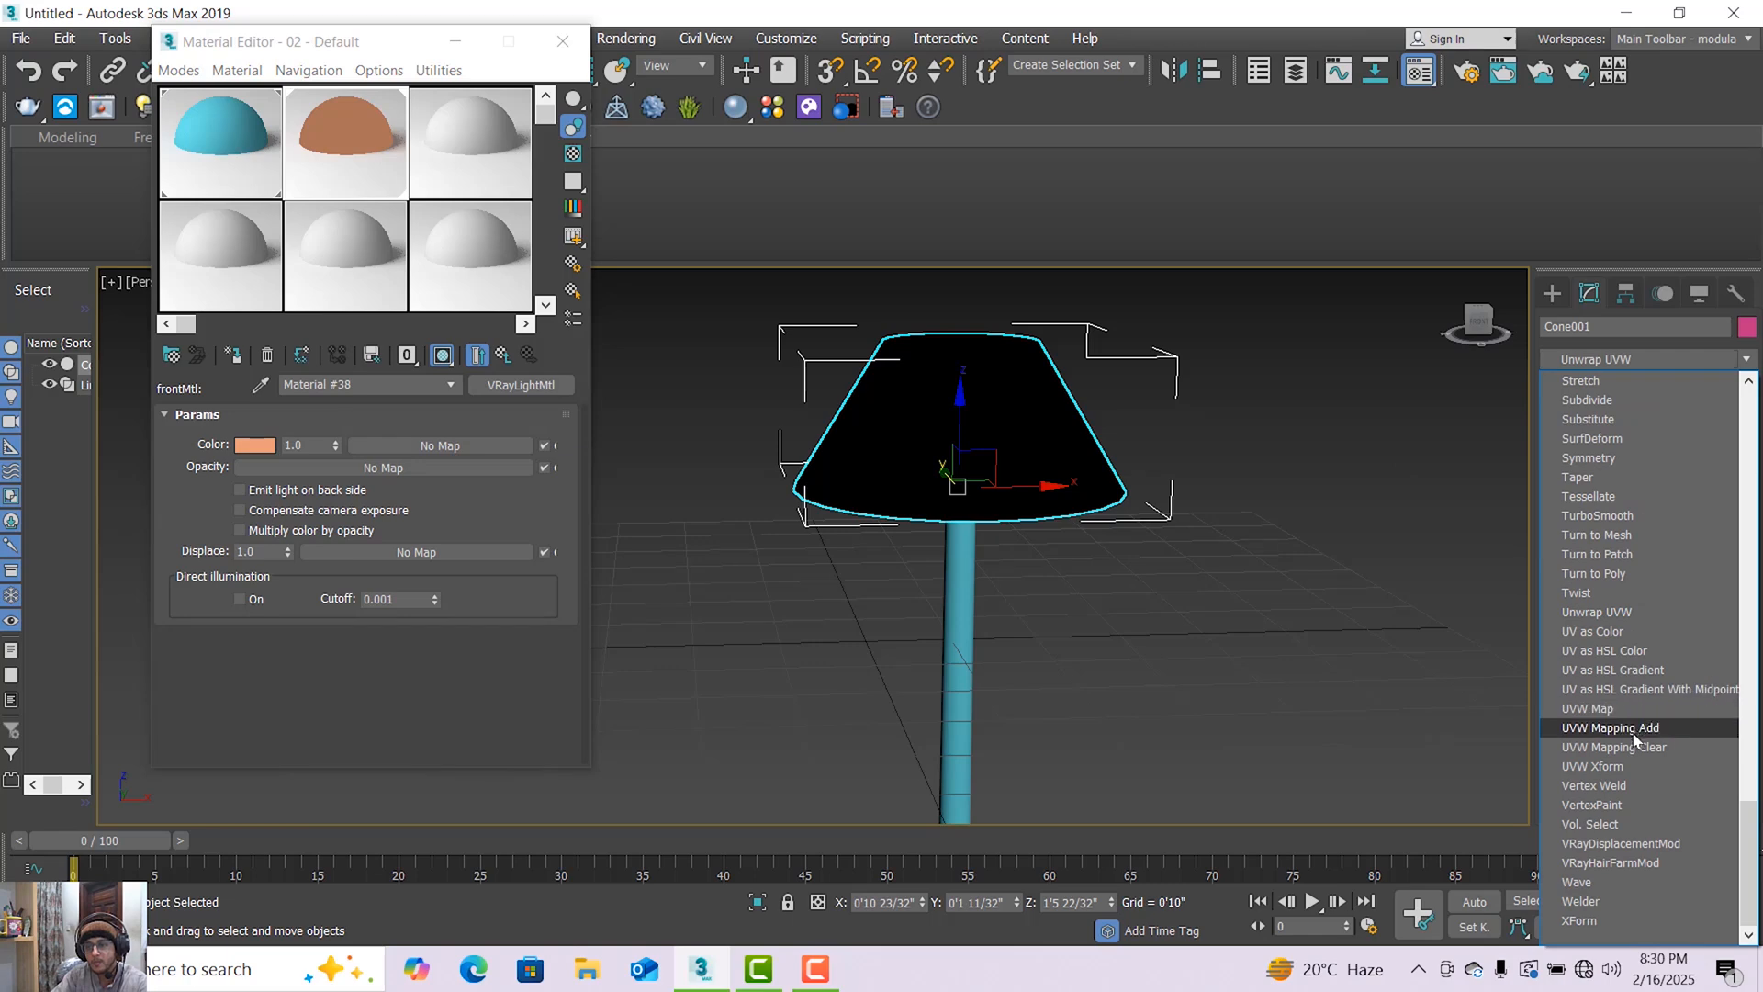
left_click(1234, 552)
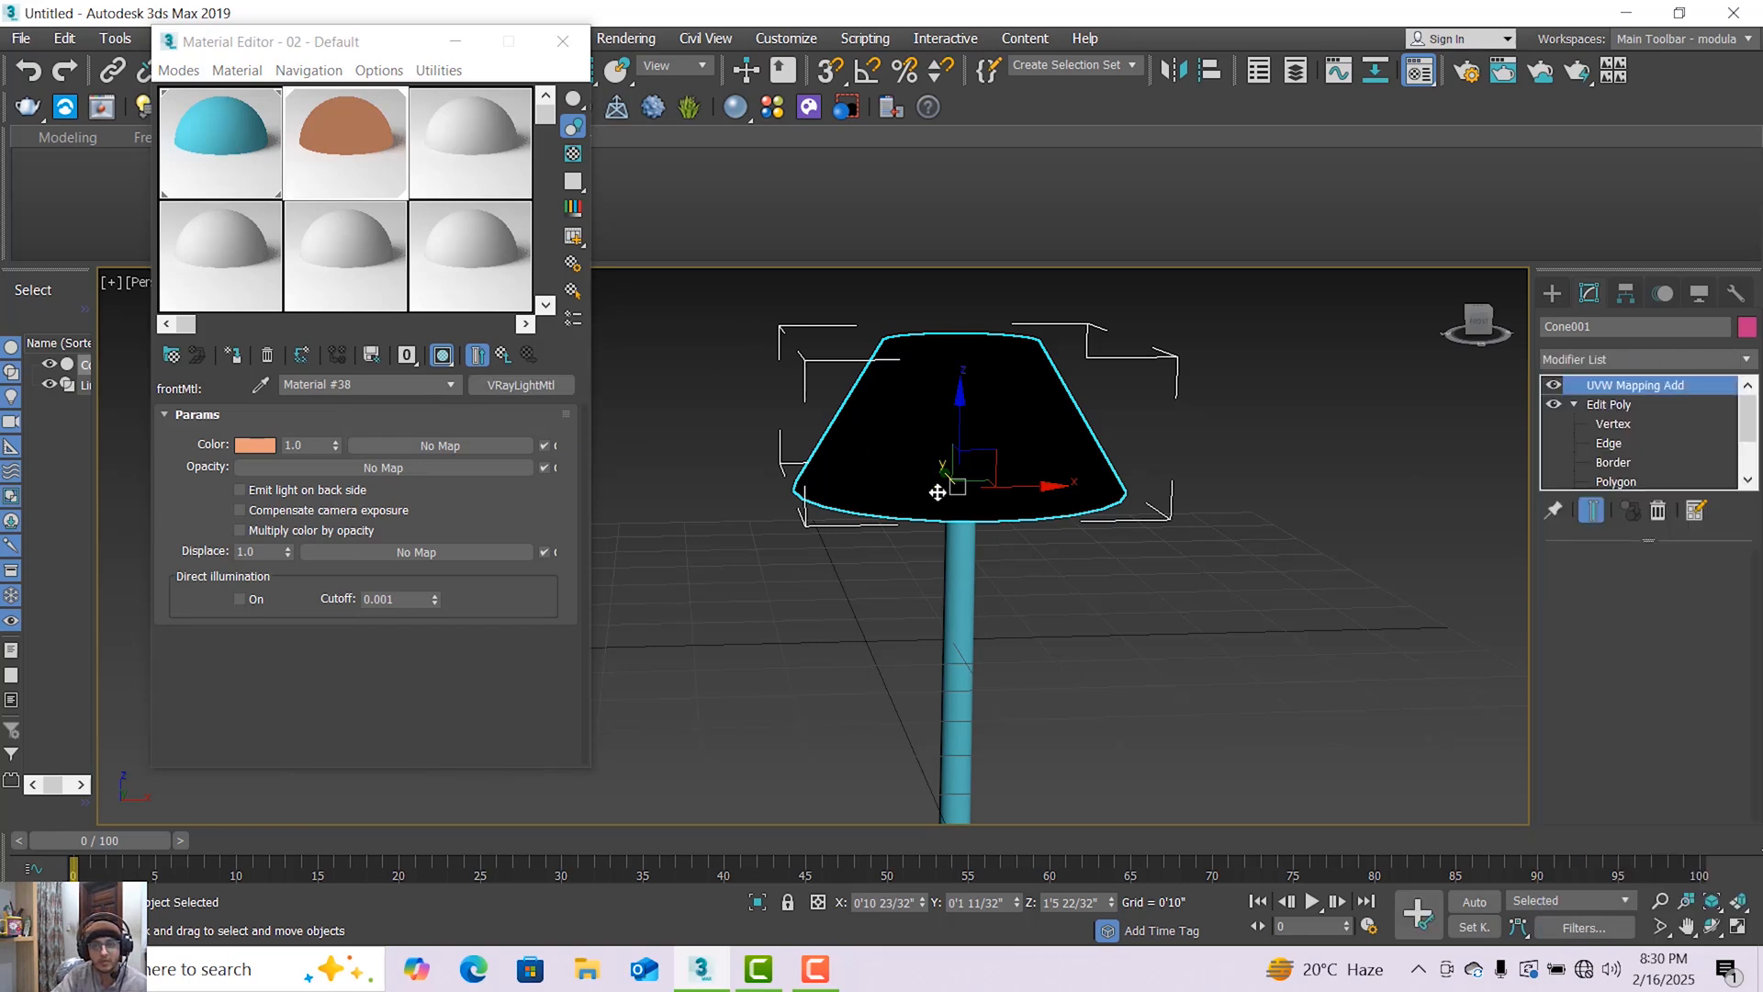
Switch the light material's shaded viewport display again and close the Material Editor.
left_click(1056, 570)
left_click(442, 356)
left_click(883, 434)
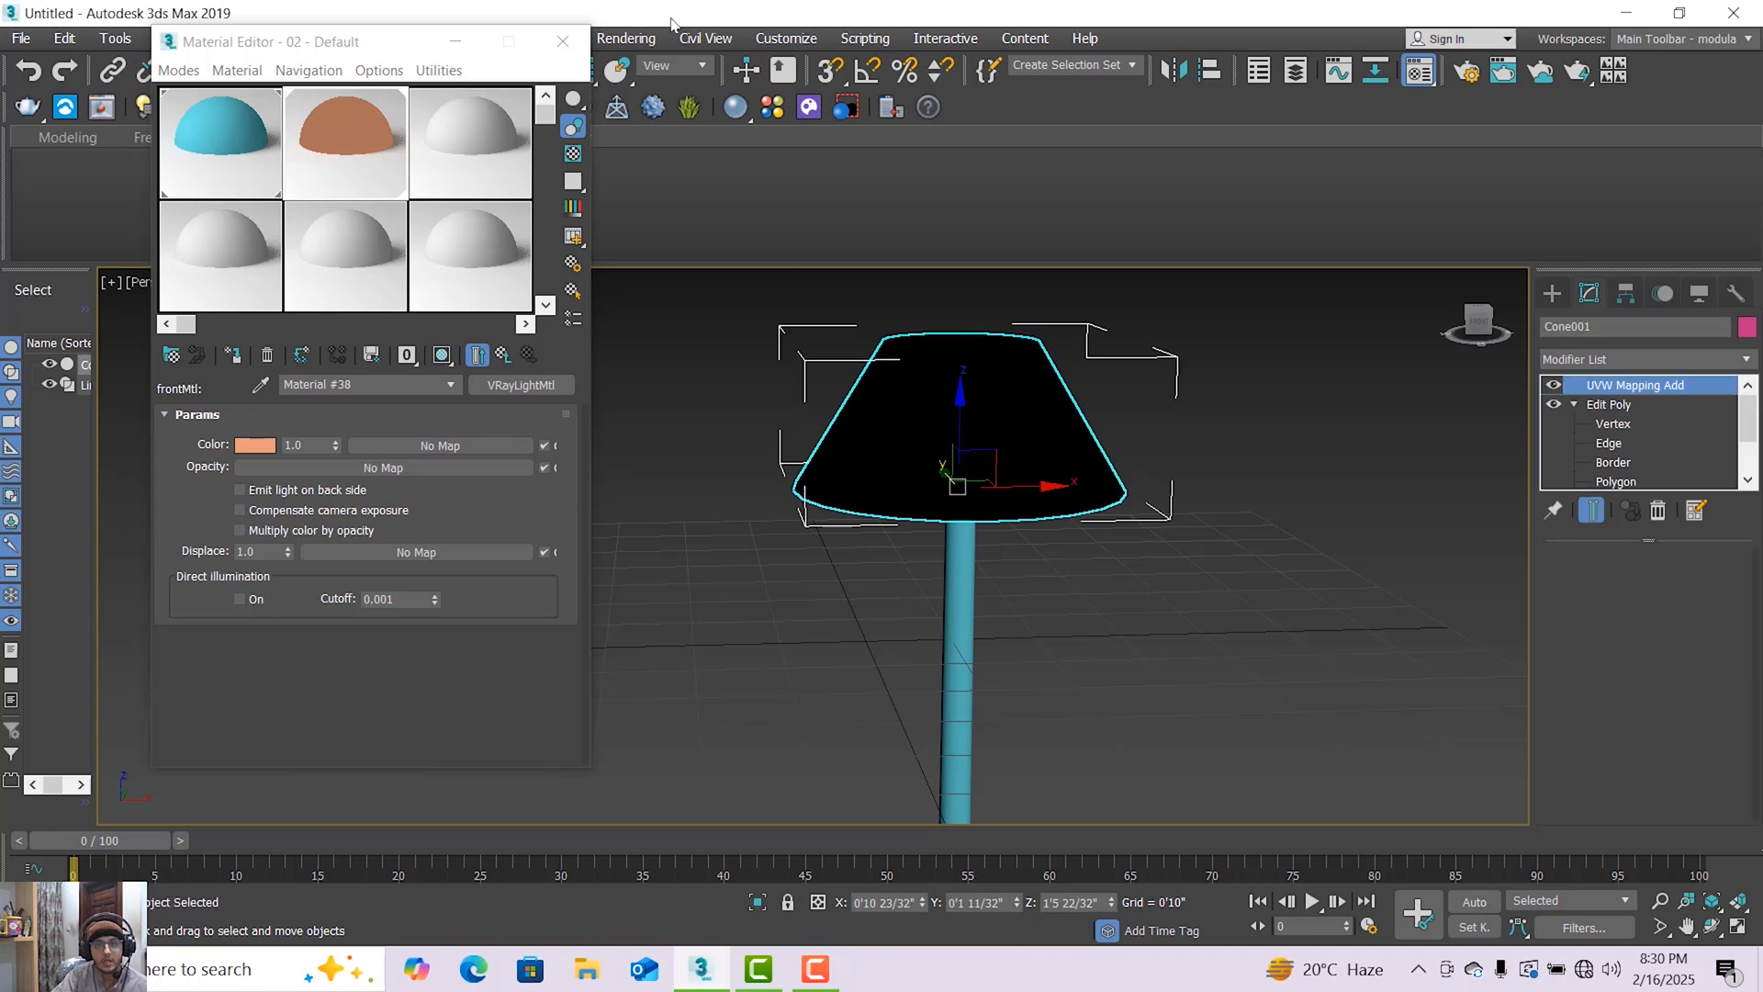
left_click(562, 41)
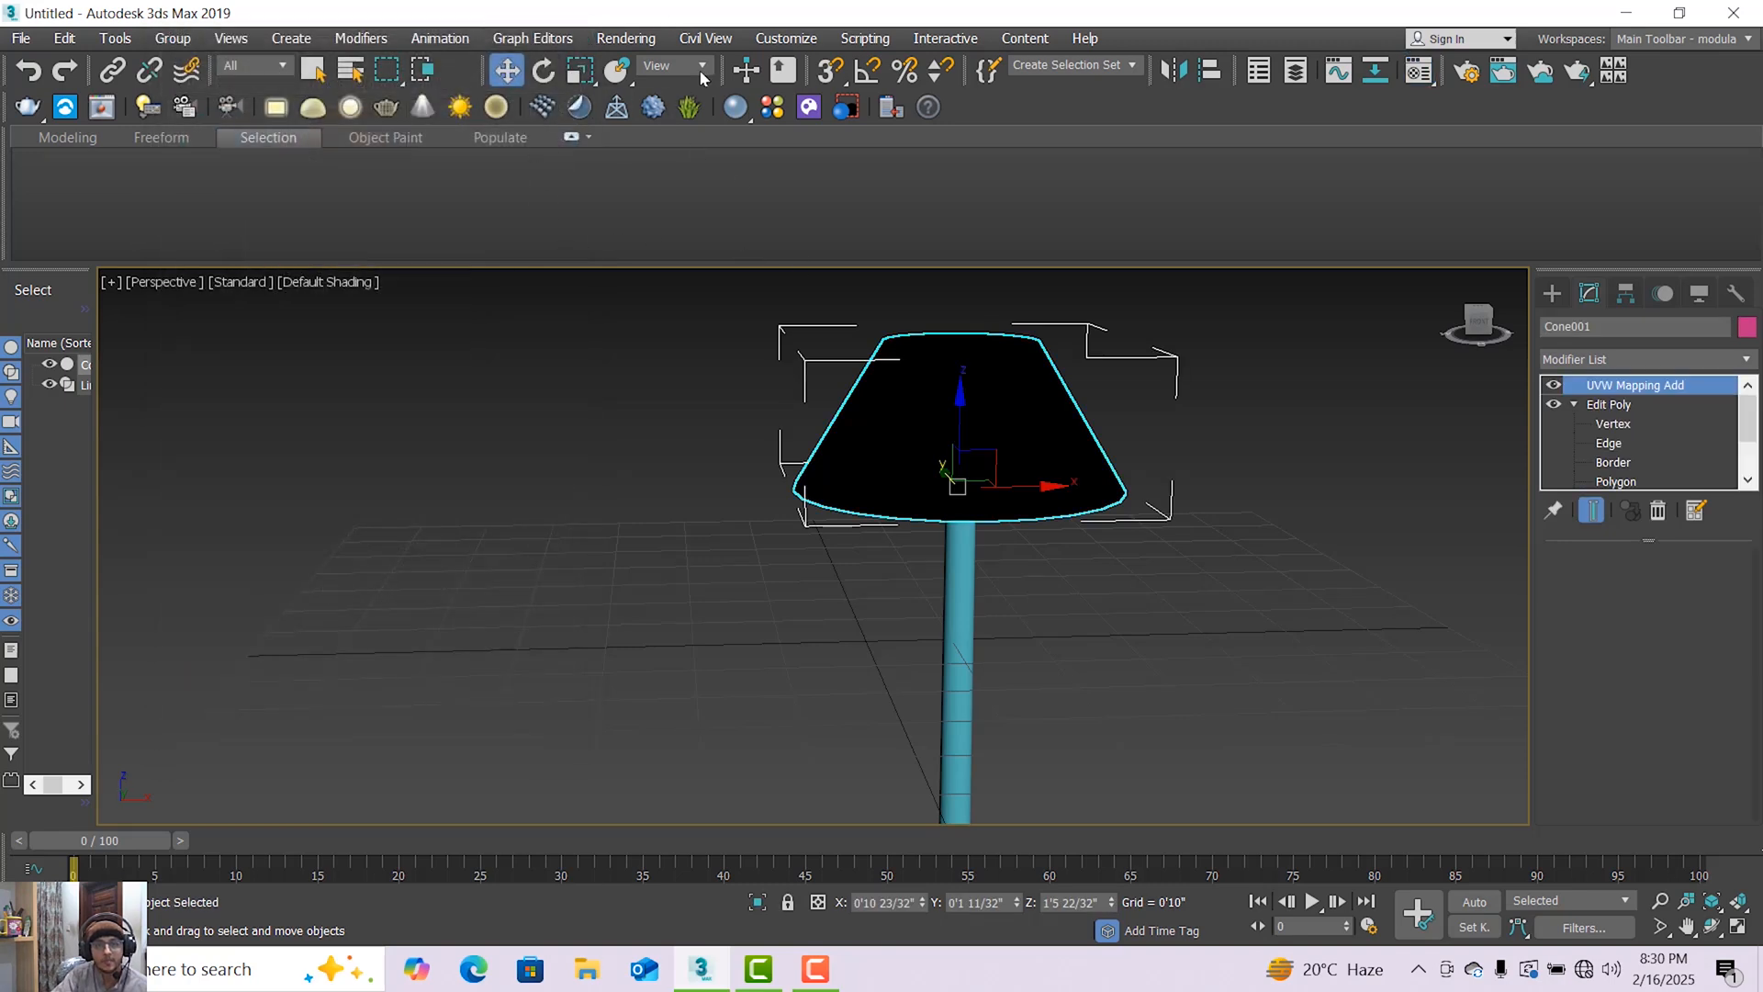
Create a V-Ray physical camera matched to the current perspective view.
left_click(230, 107)
key("ctrl+c")
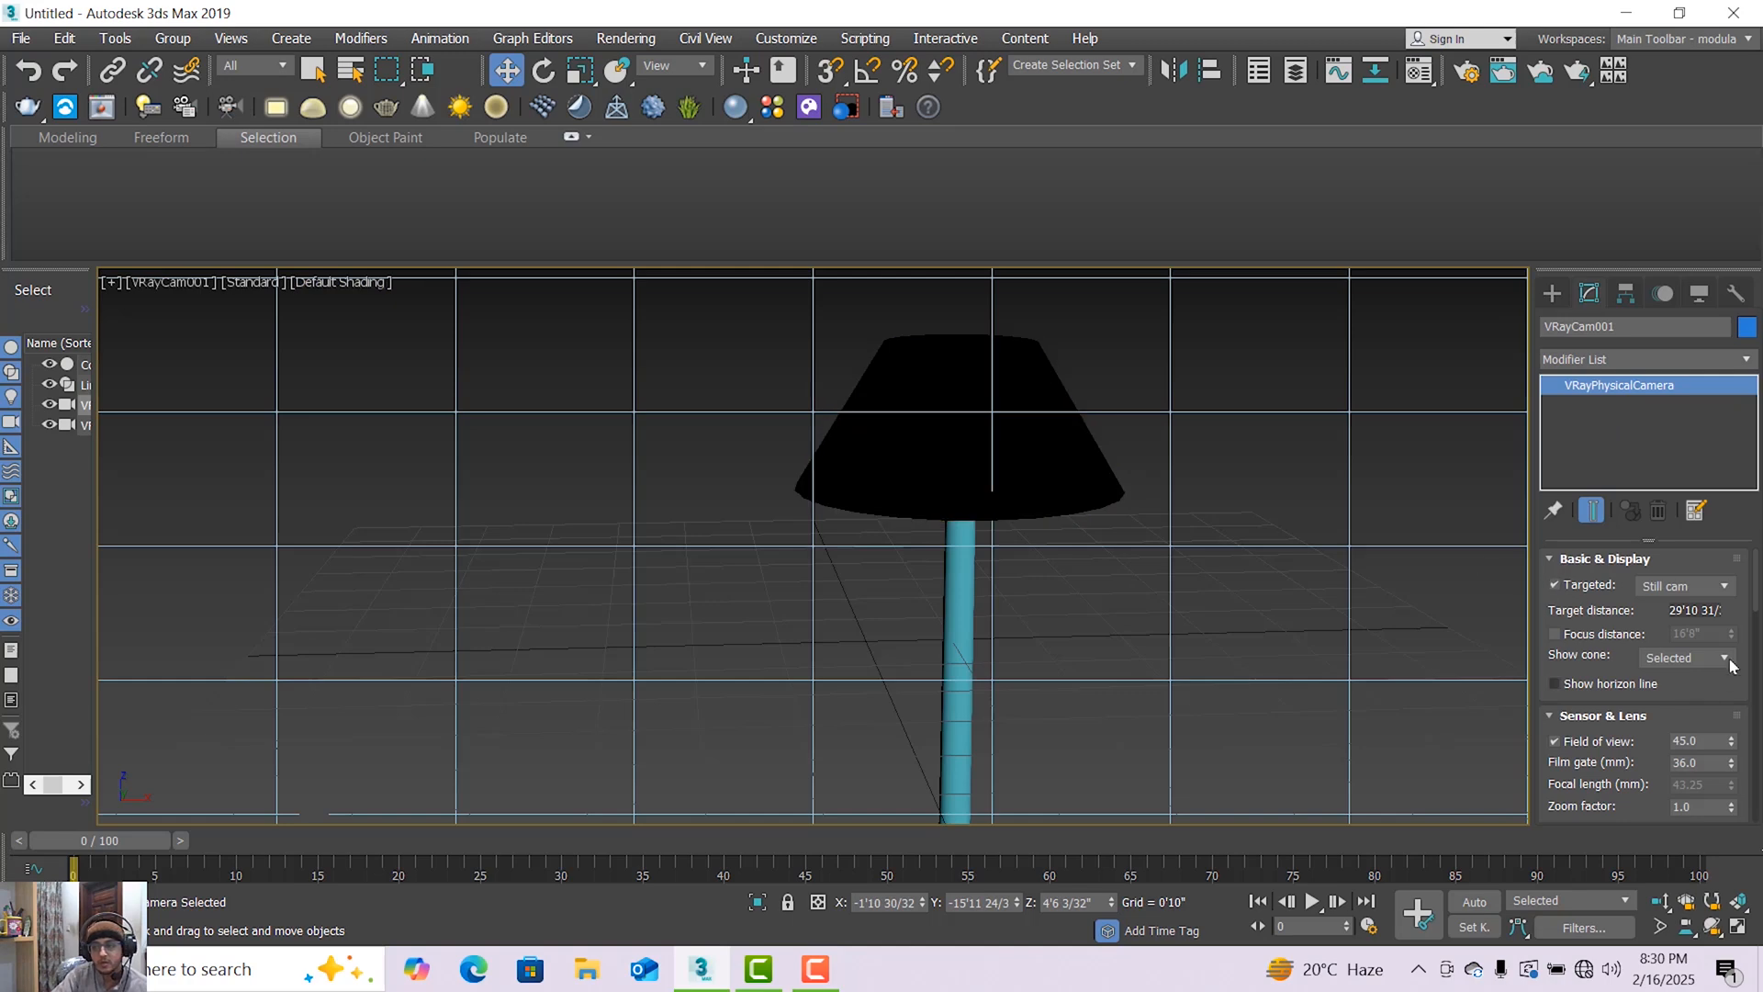
Set the camera's film speed (ISO) to 240 and its shutter speed to 40.
scroll(1761, 600, "down", 3)
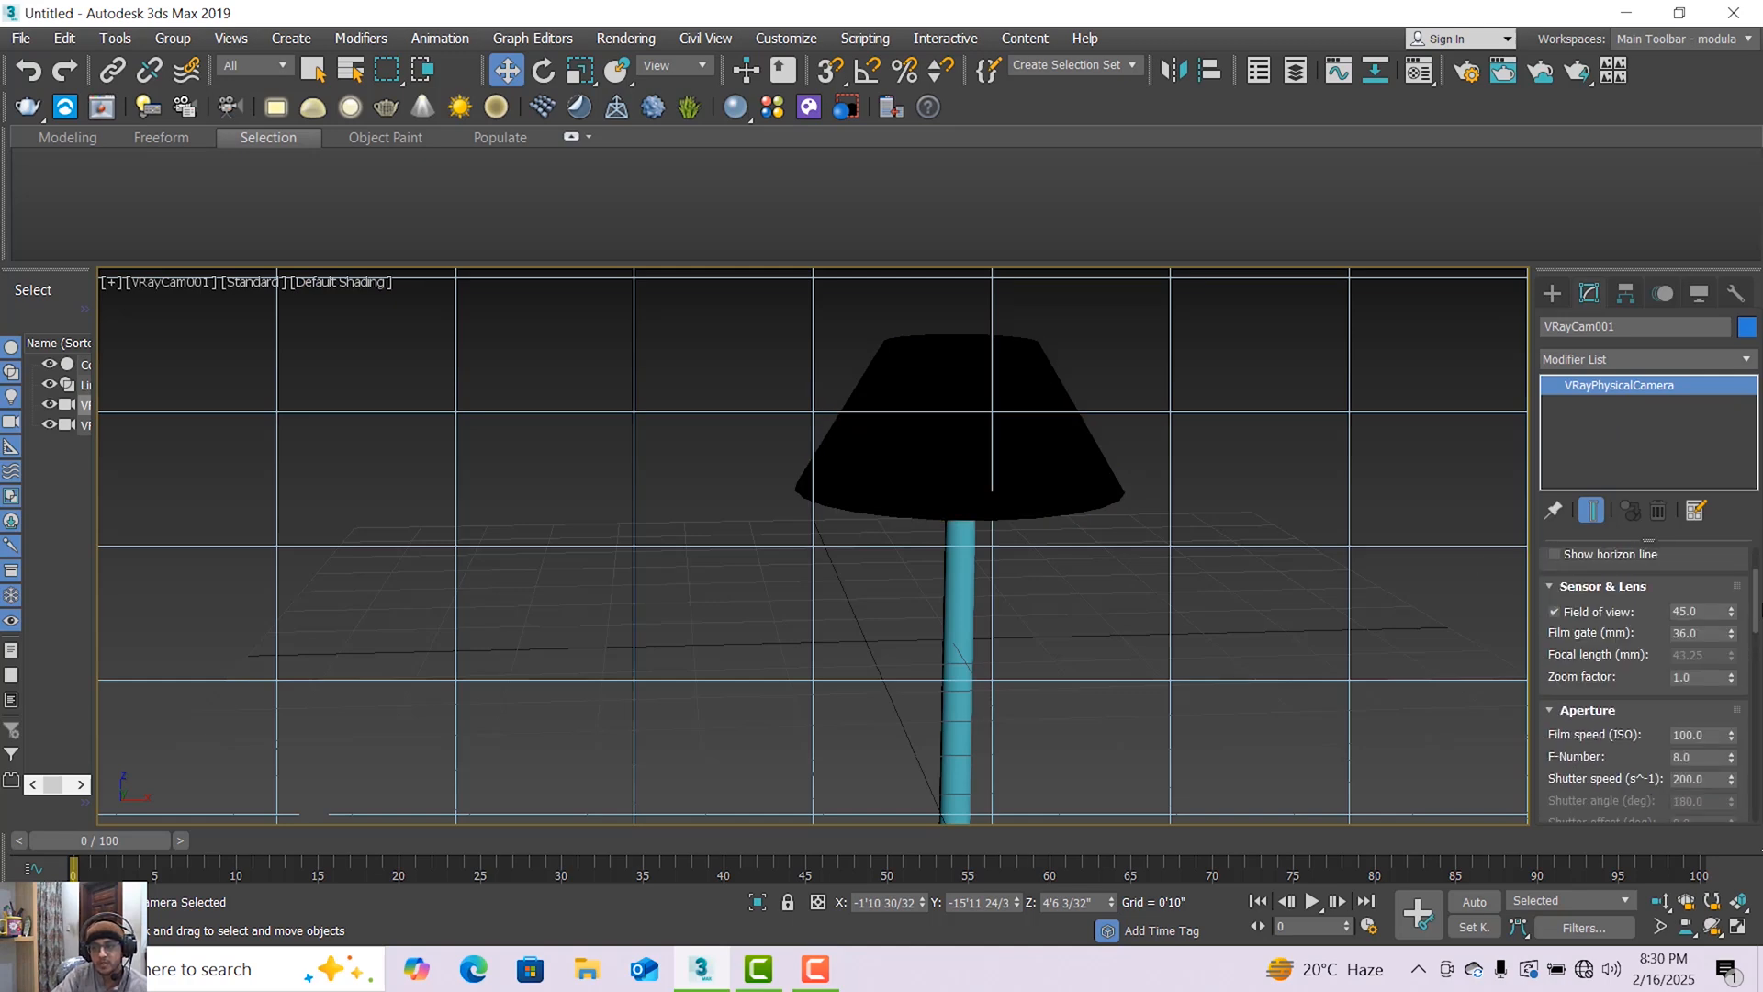
double_click(1695, 735)
type("240")
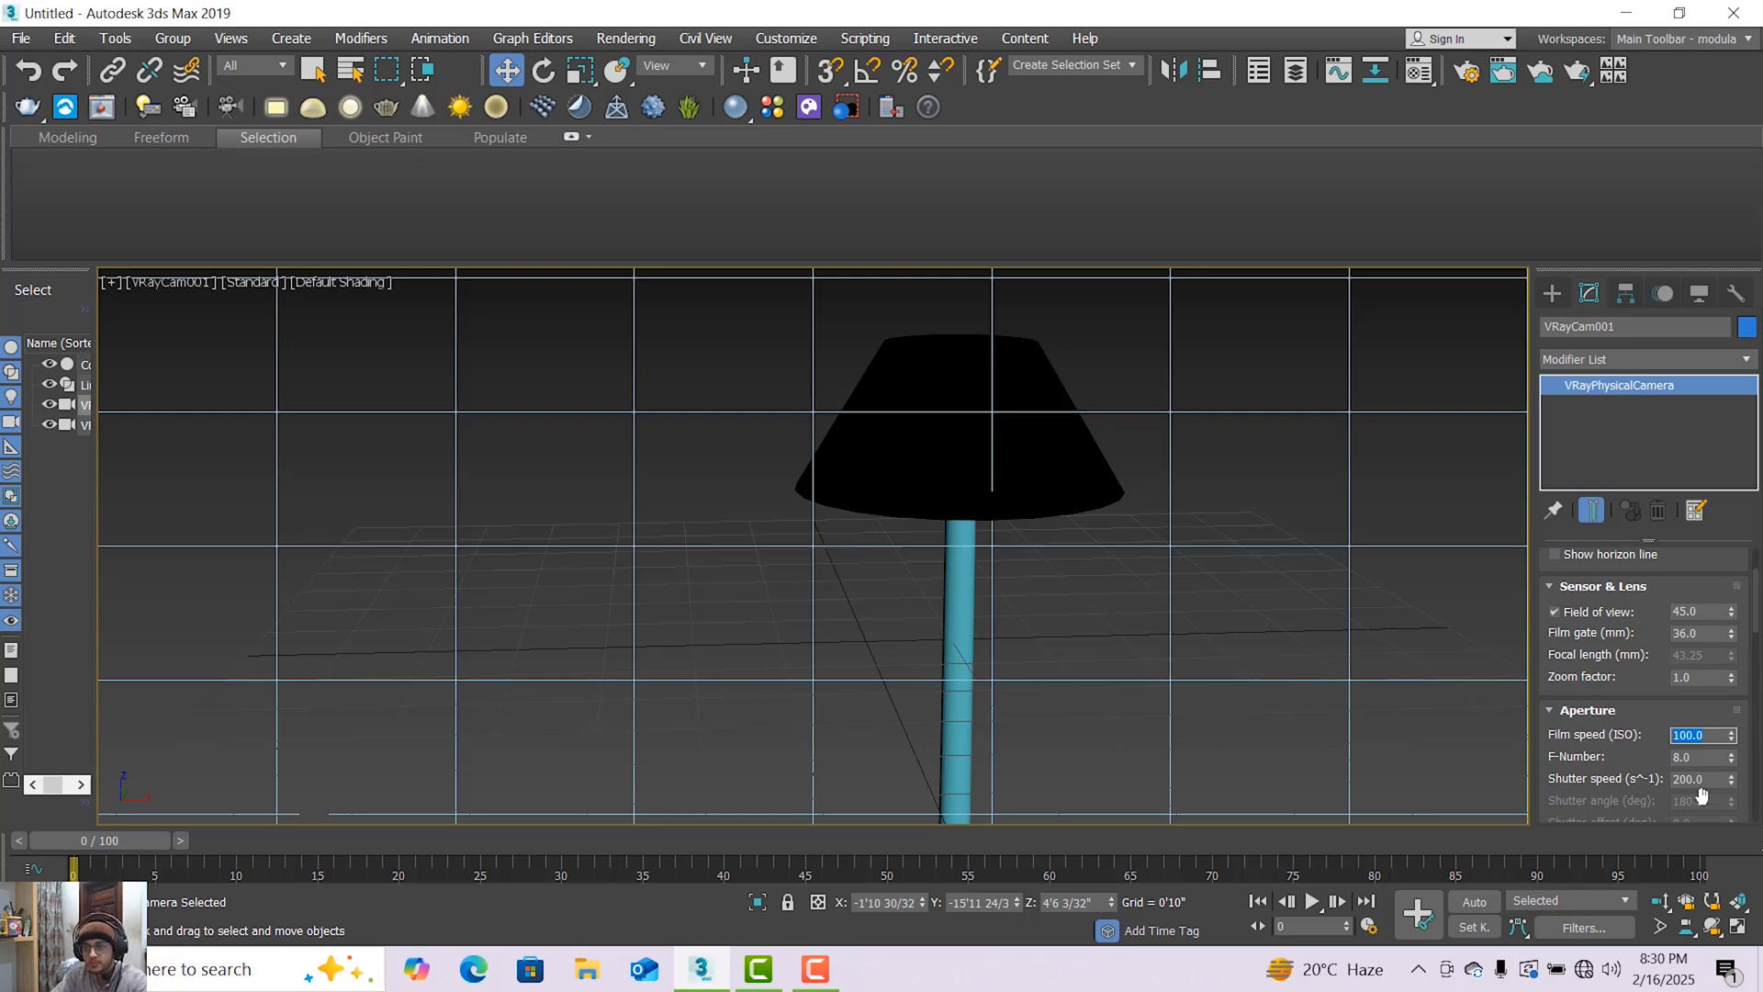
key("BackSpace")
type("214")
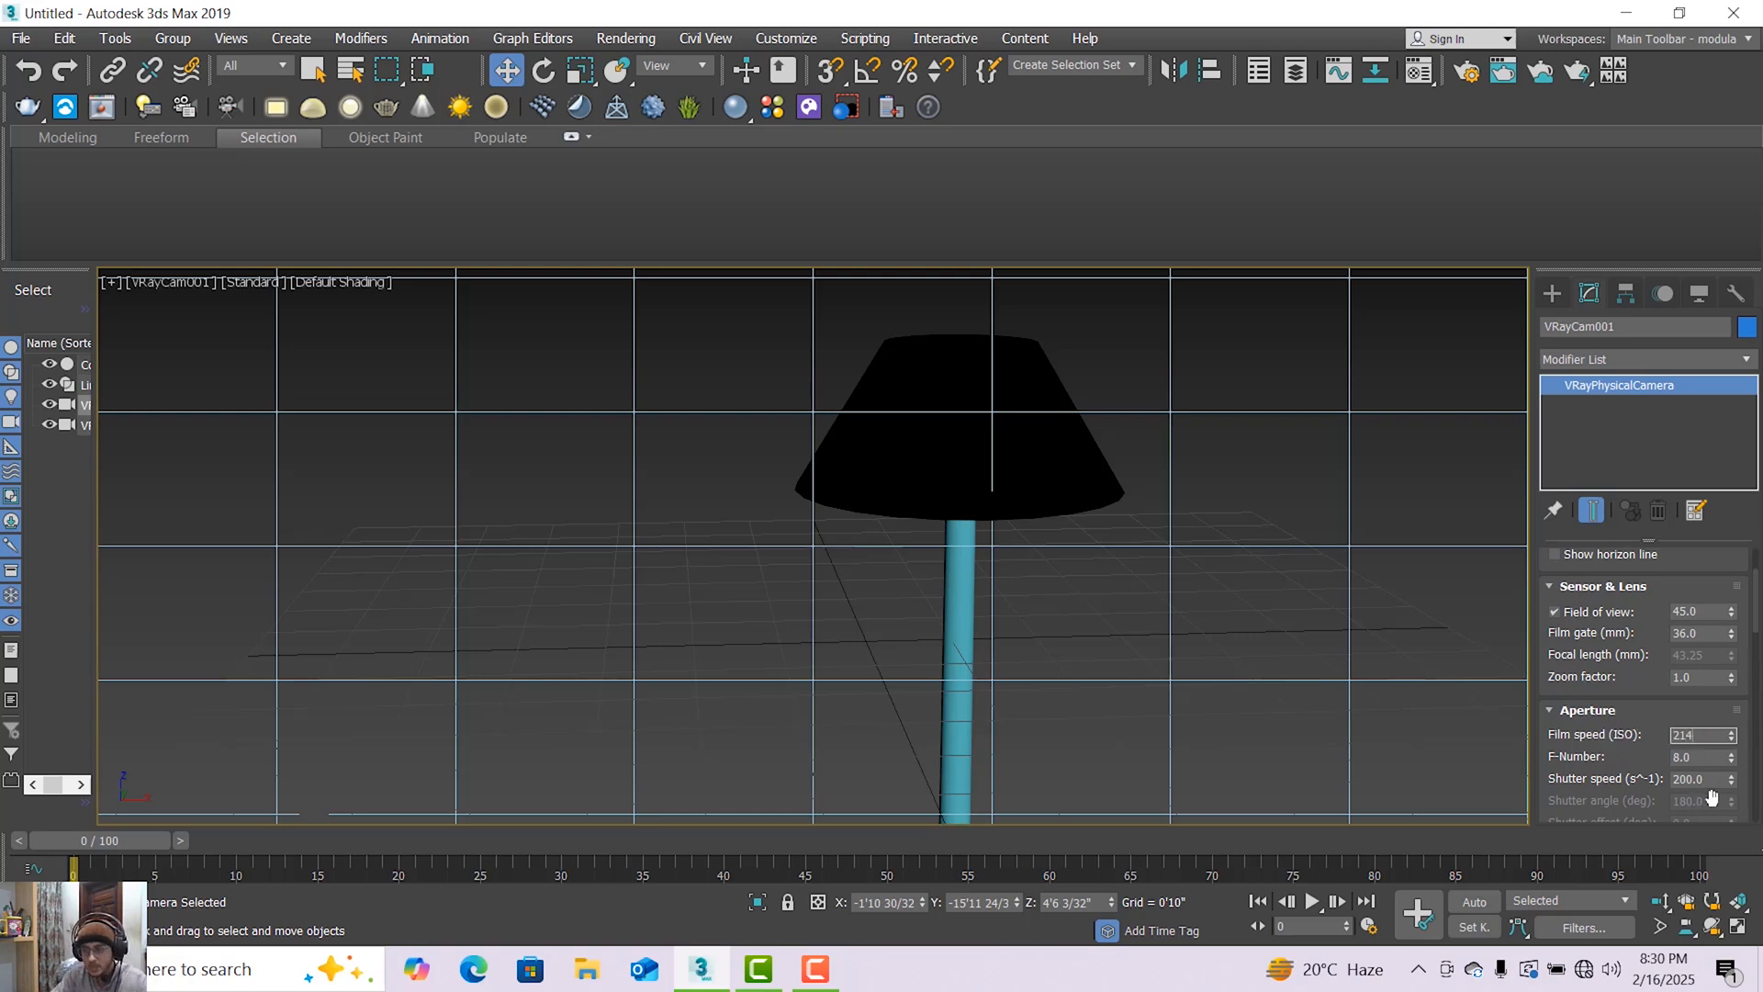
key("BackSpace")
key("BackSpace")
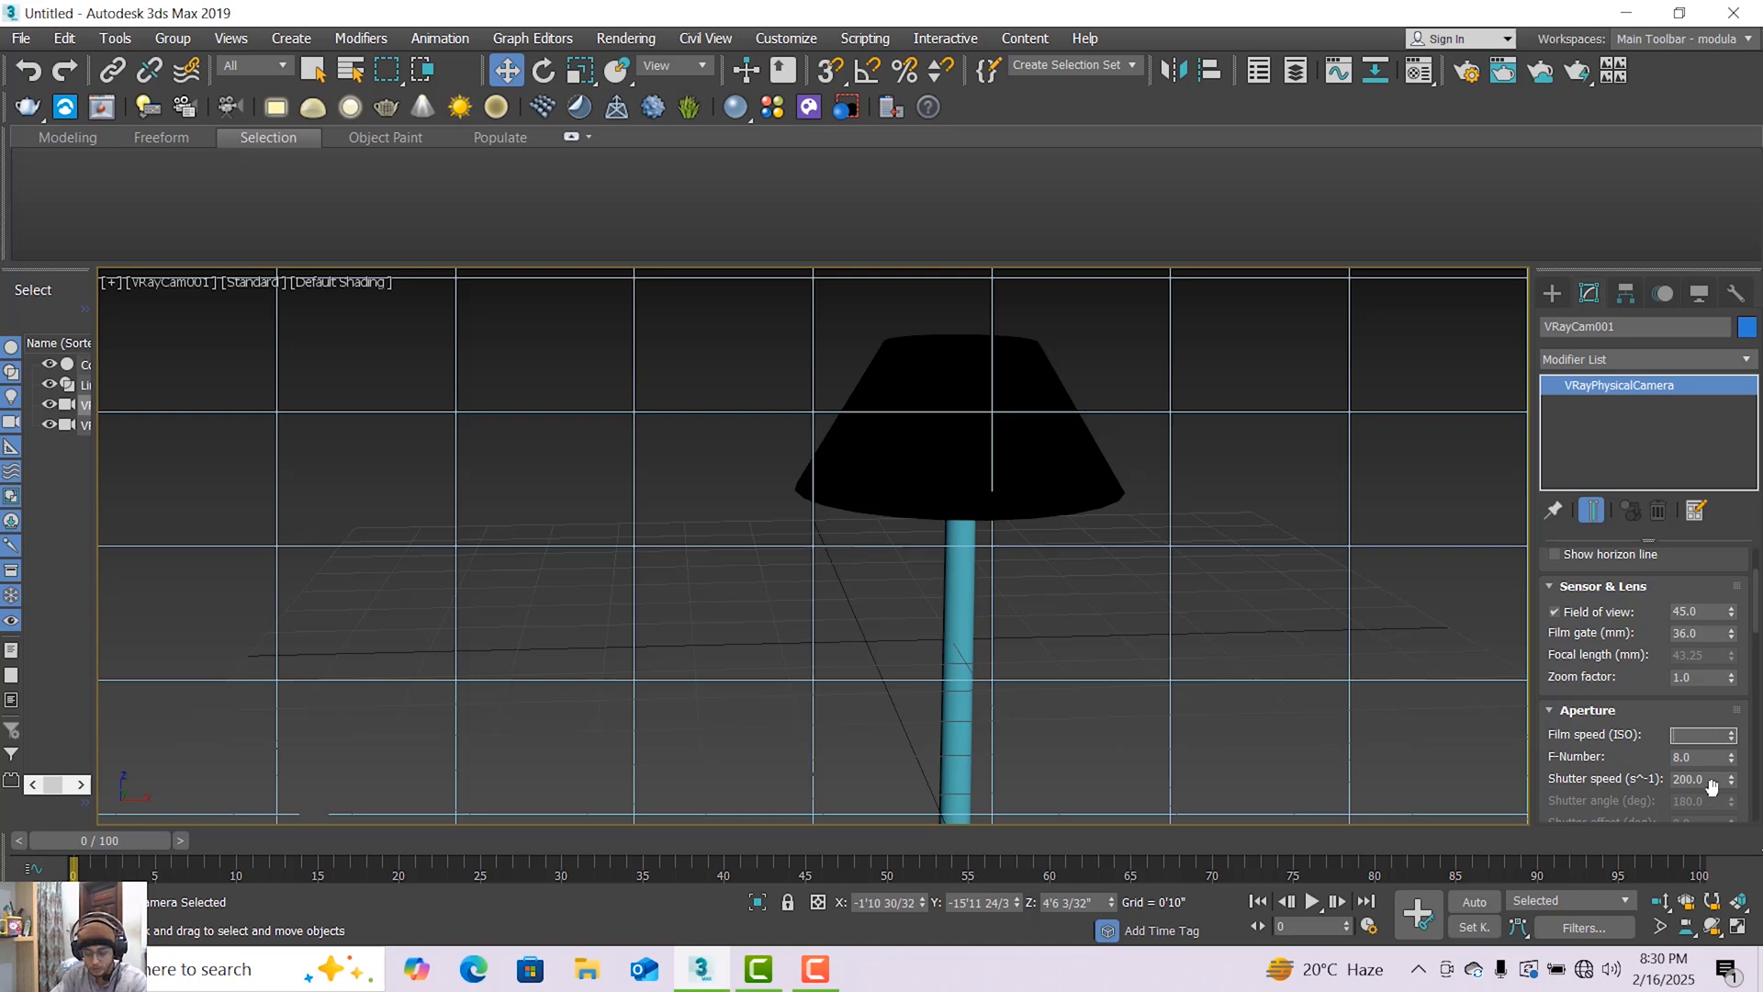
type("240")
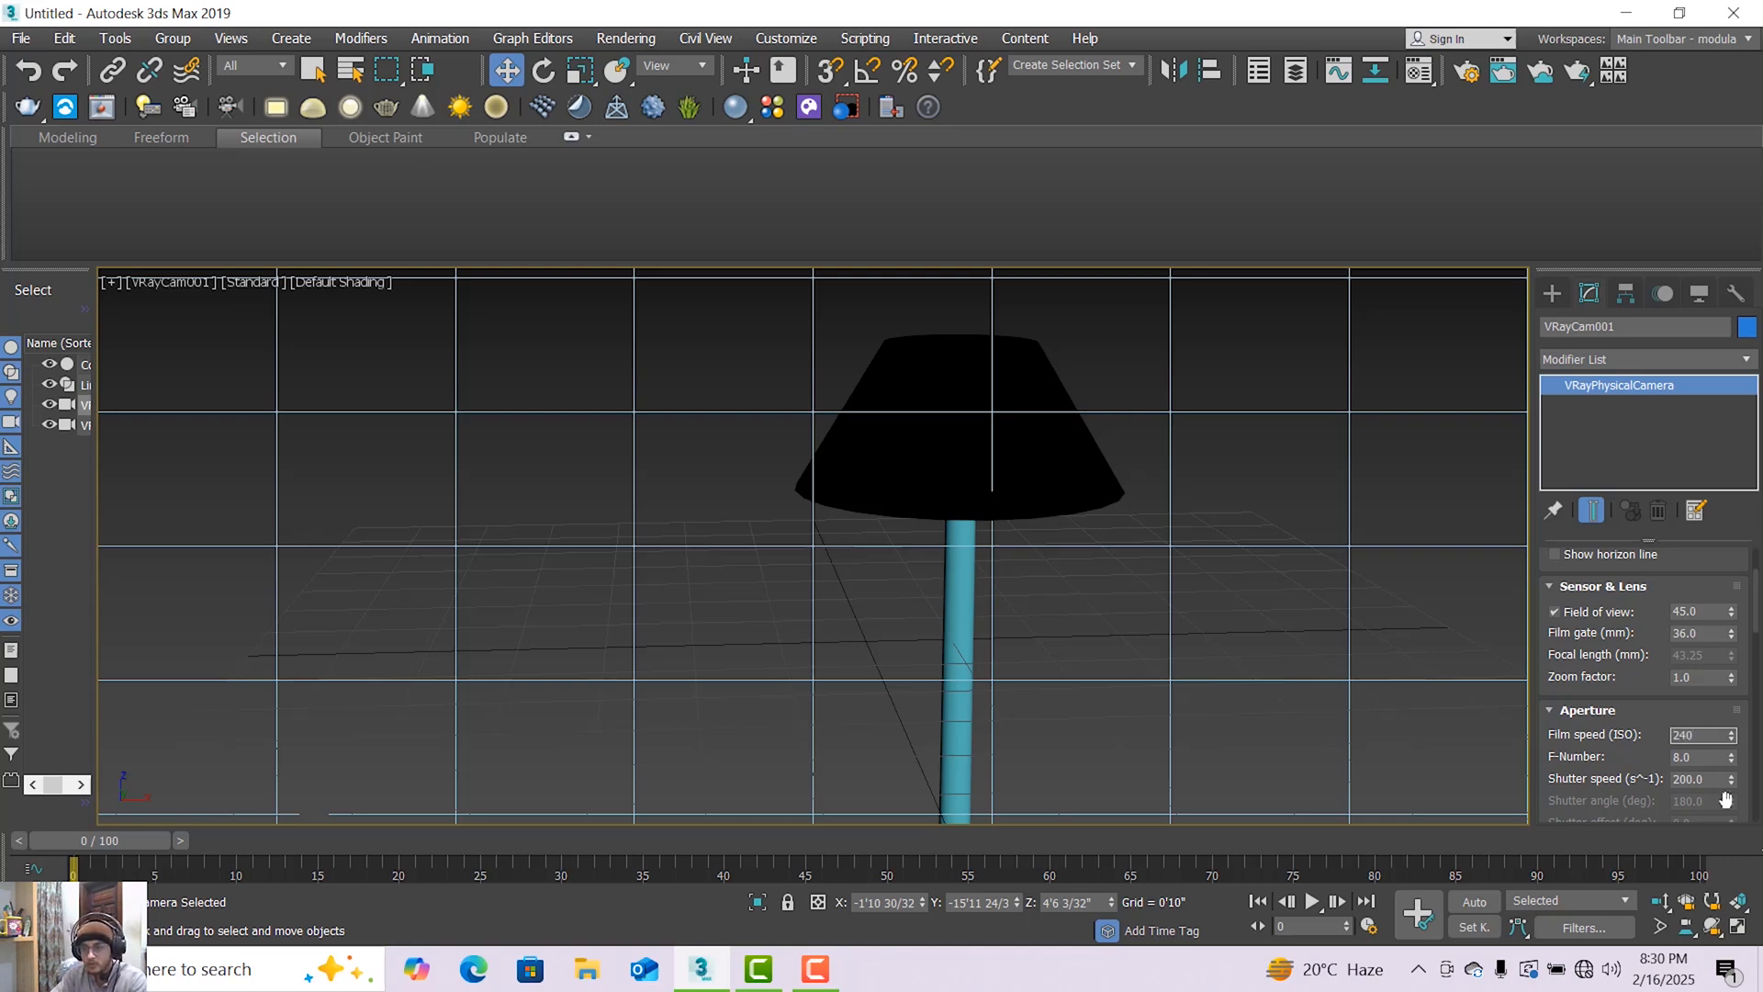
left_click(1706, 780)
type("40")
key("Return")
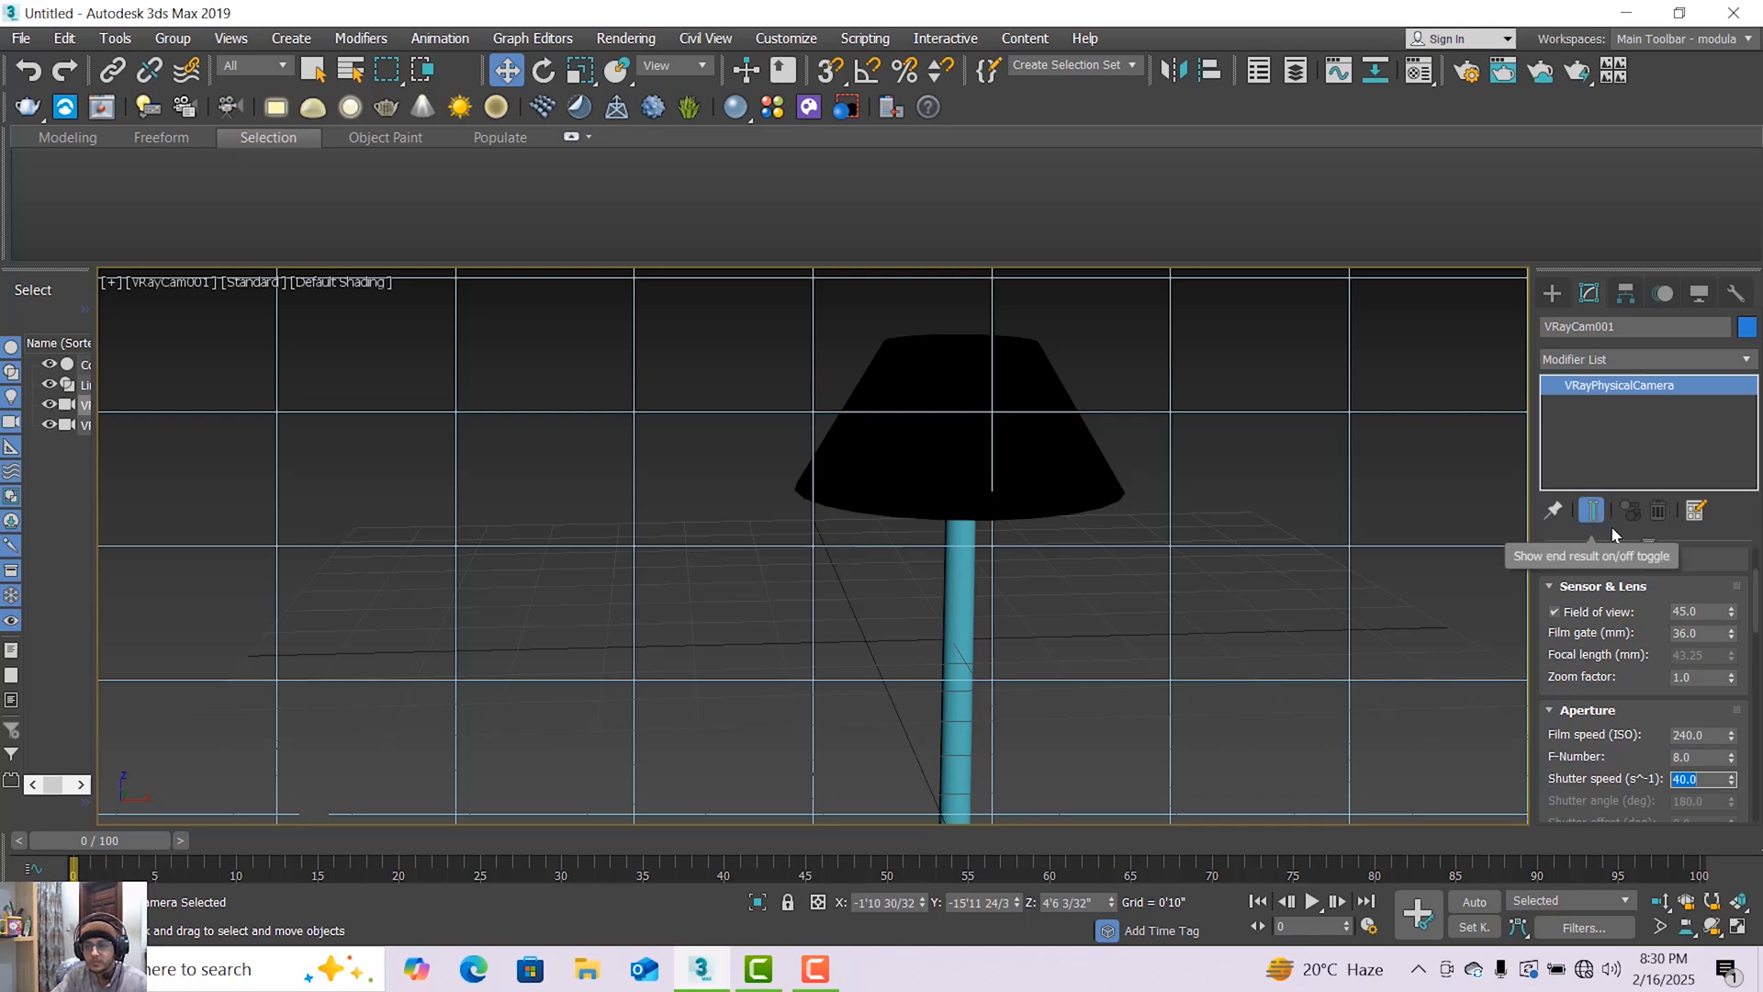
Reframe the camera view to include the lamp base and render it from Render Setup with V-Ray 5.
middle_click_drag(1253, 569, 1276, 519)
left_click(1552, 293)
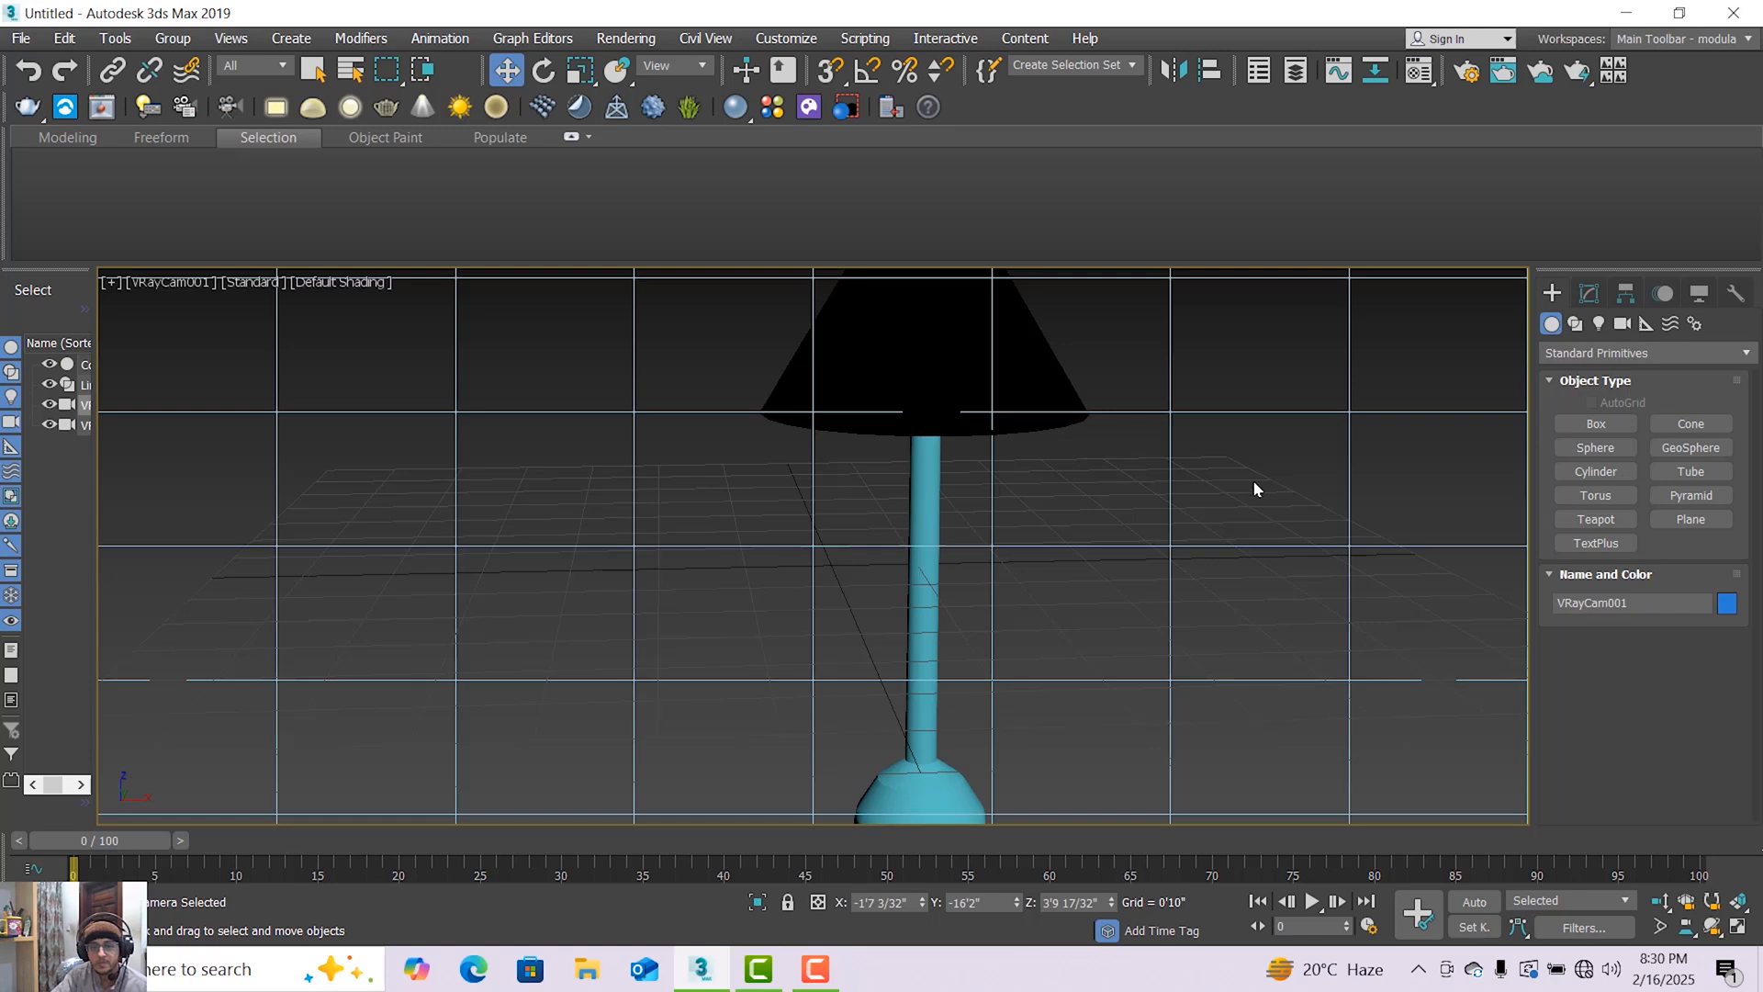
left_click(1011, 288)
left_click(626, 38)
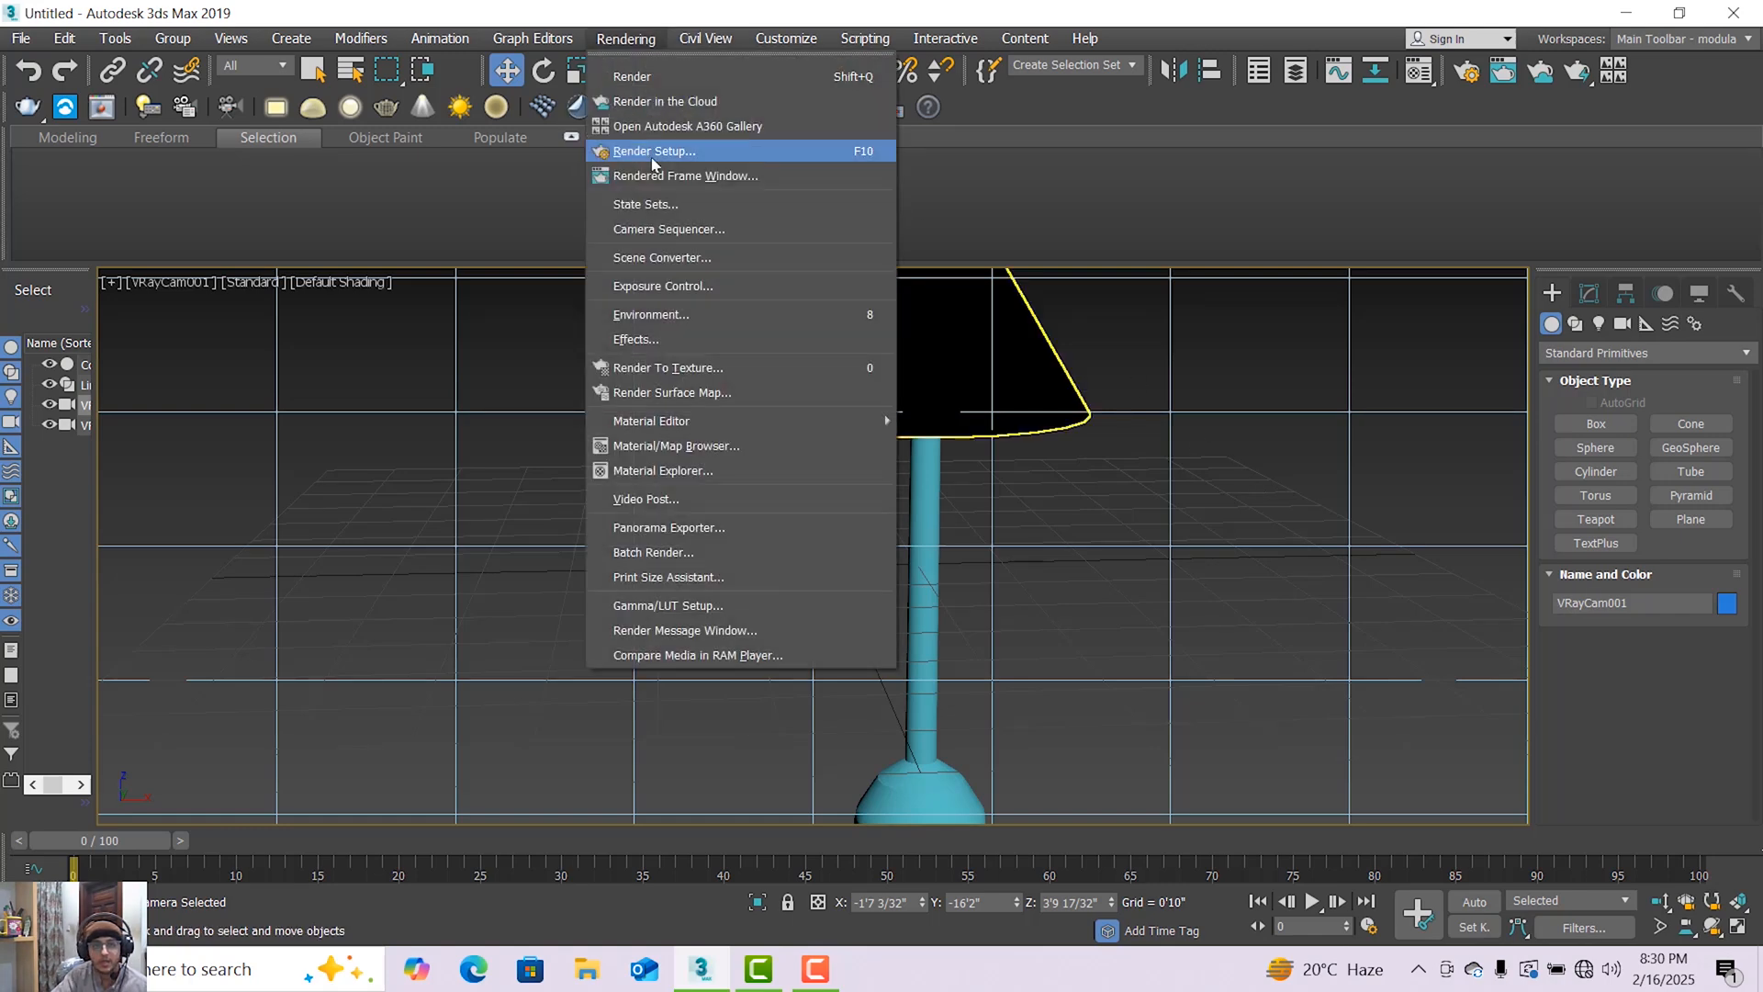
left_click(653, 154)
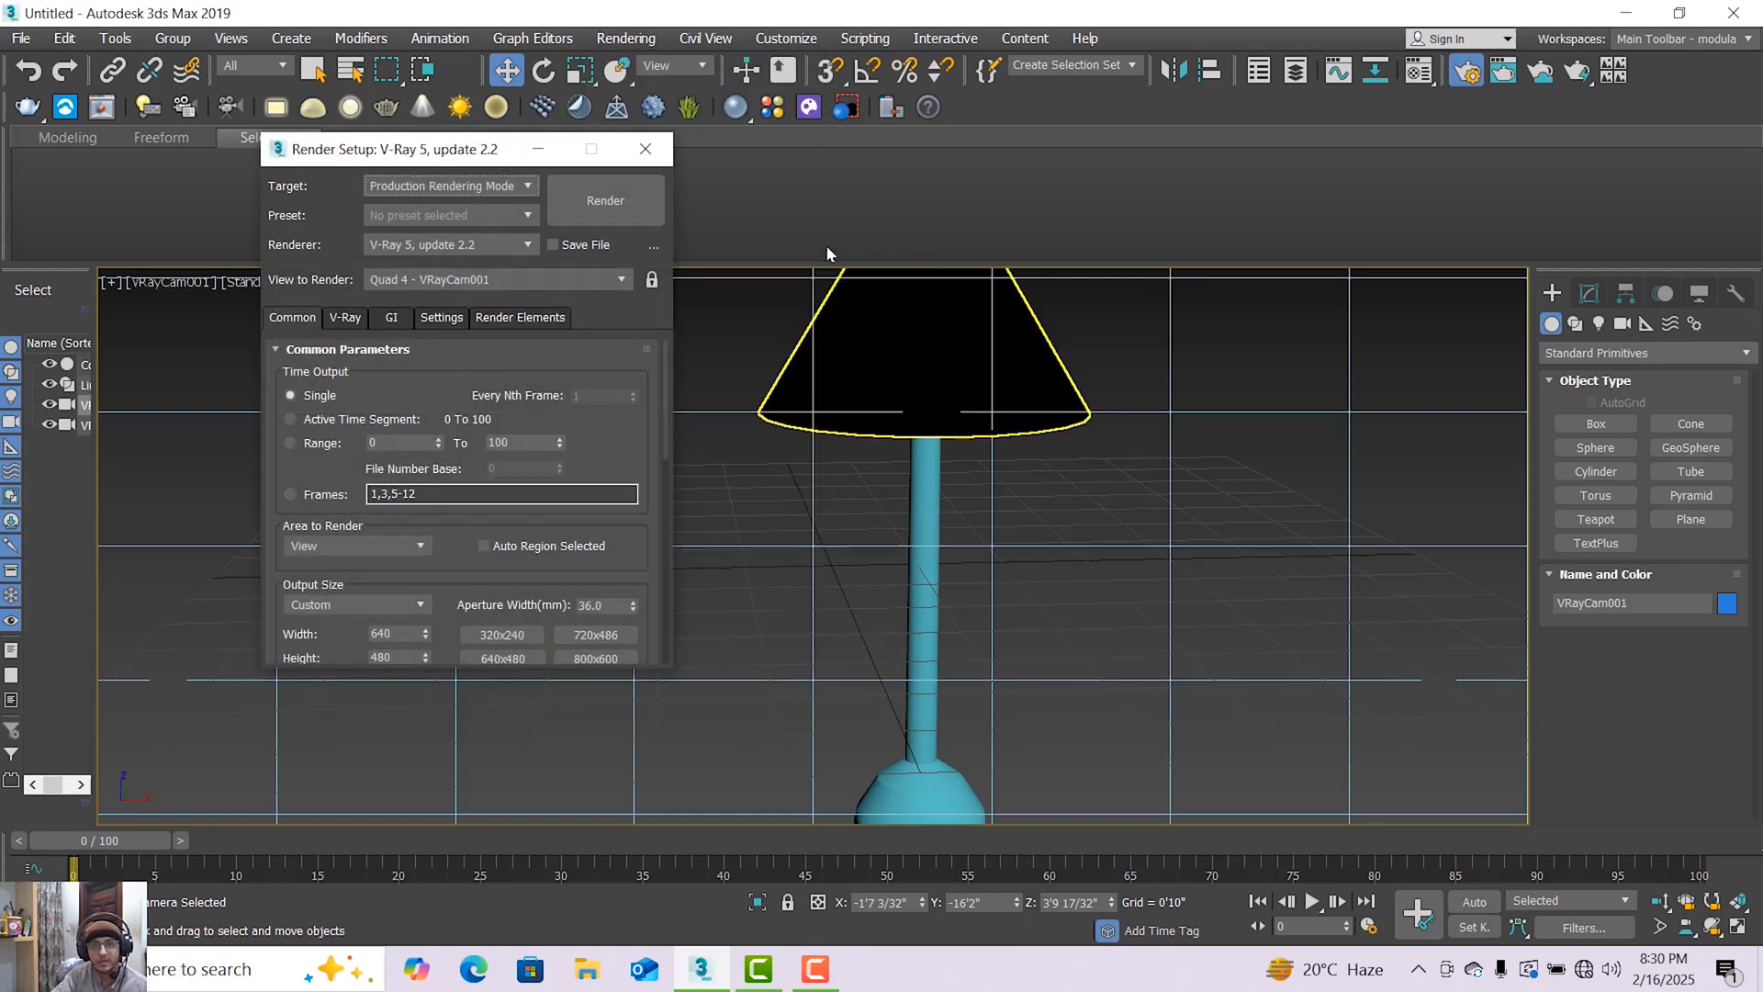
left_click(640, 197)
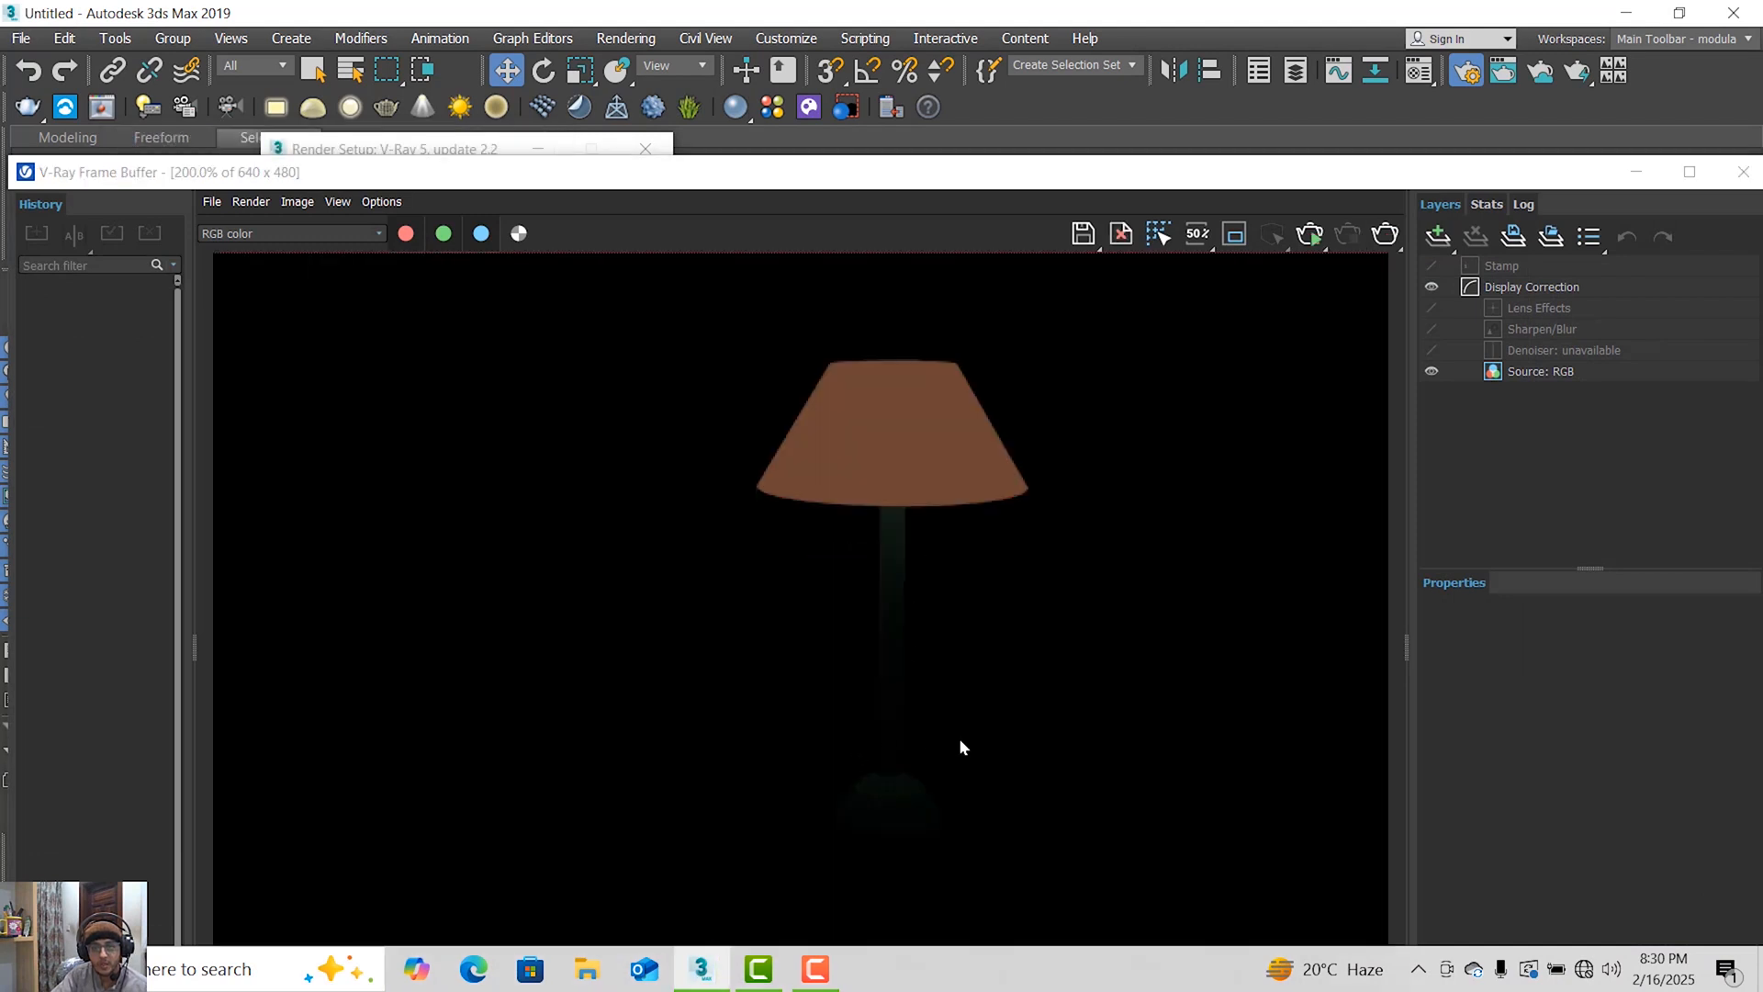
Examine the rendered lamp at different magnifications and close the frame buffer and Render Setup.
scroll(854, 791, "up", 2)
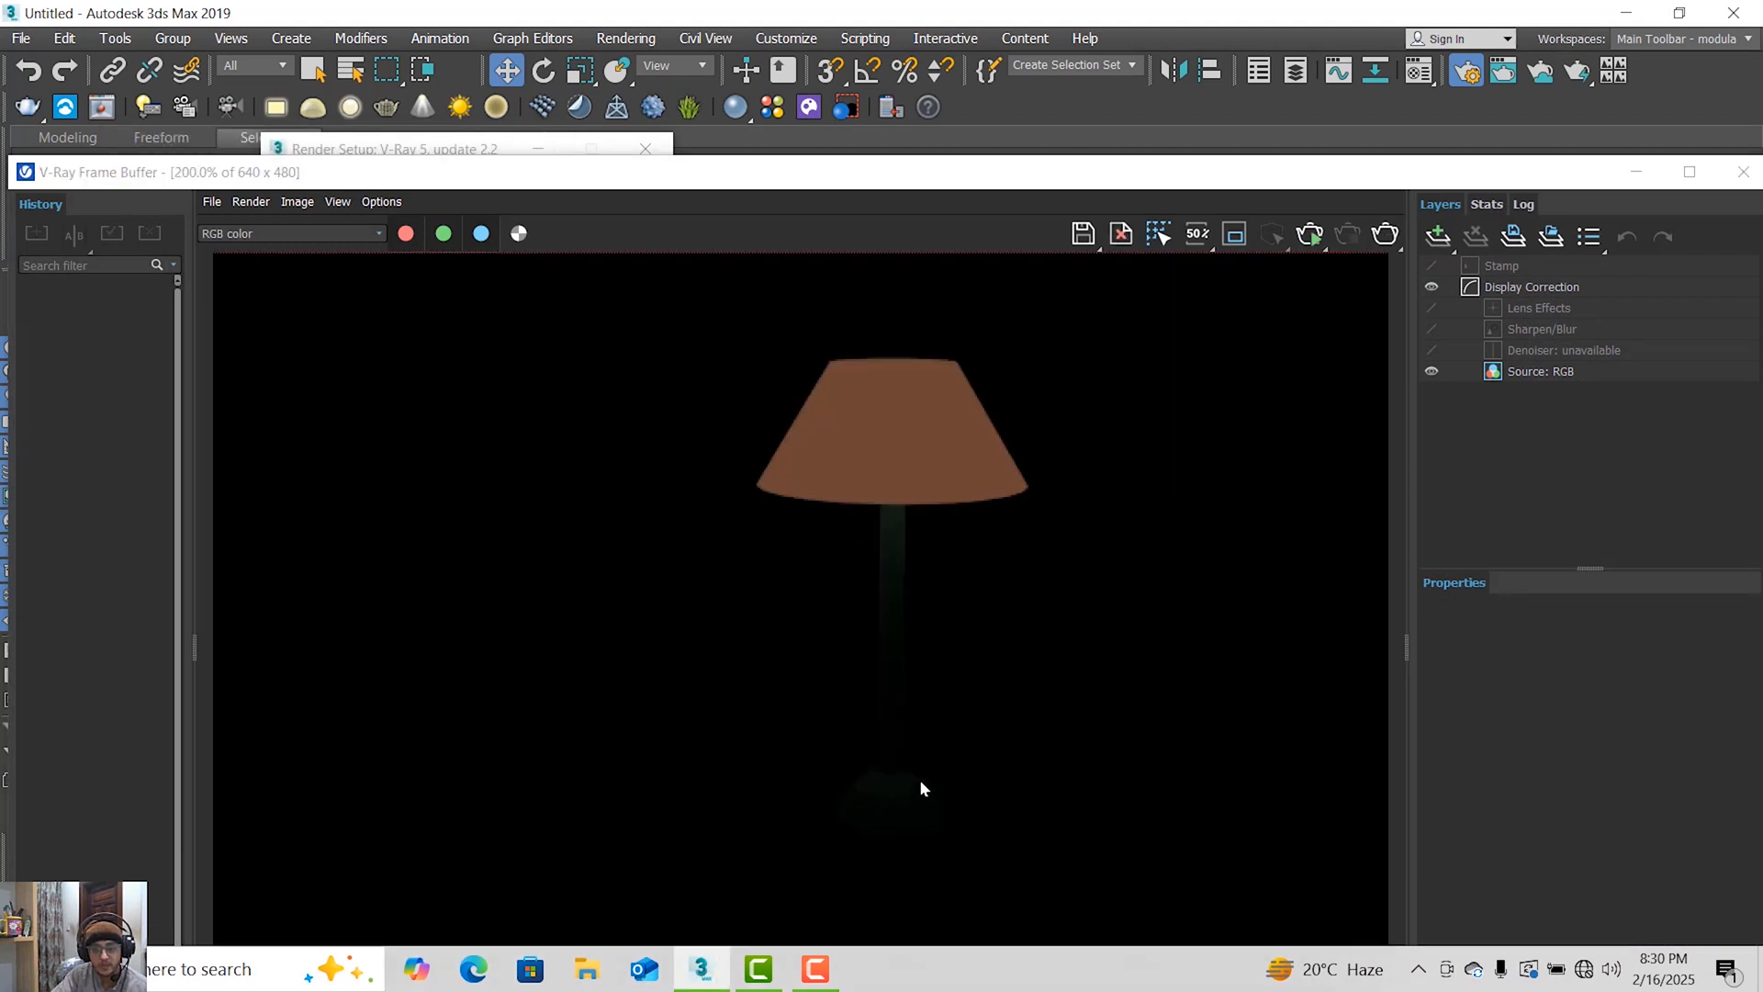
scroll(909, 749, "down", 2)
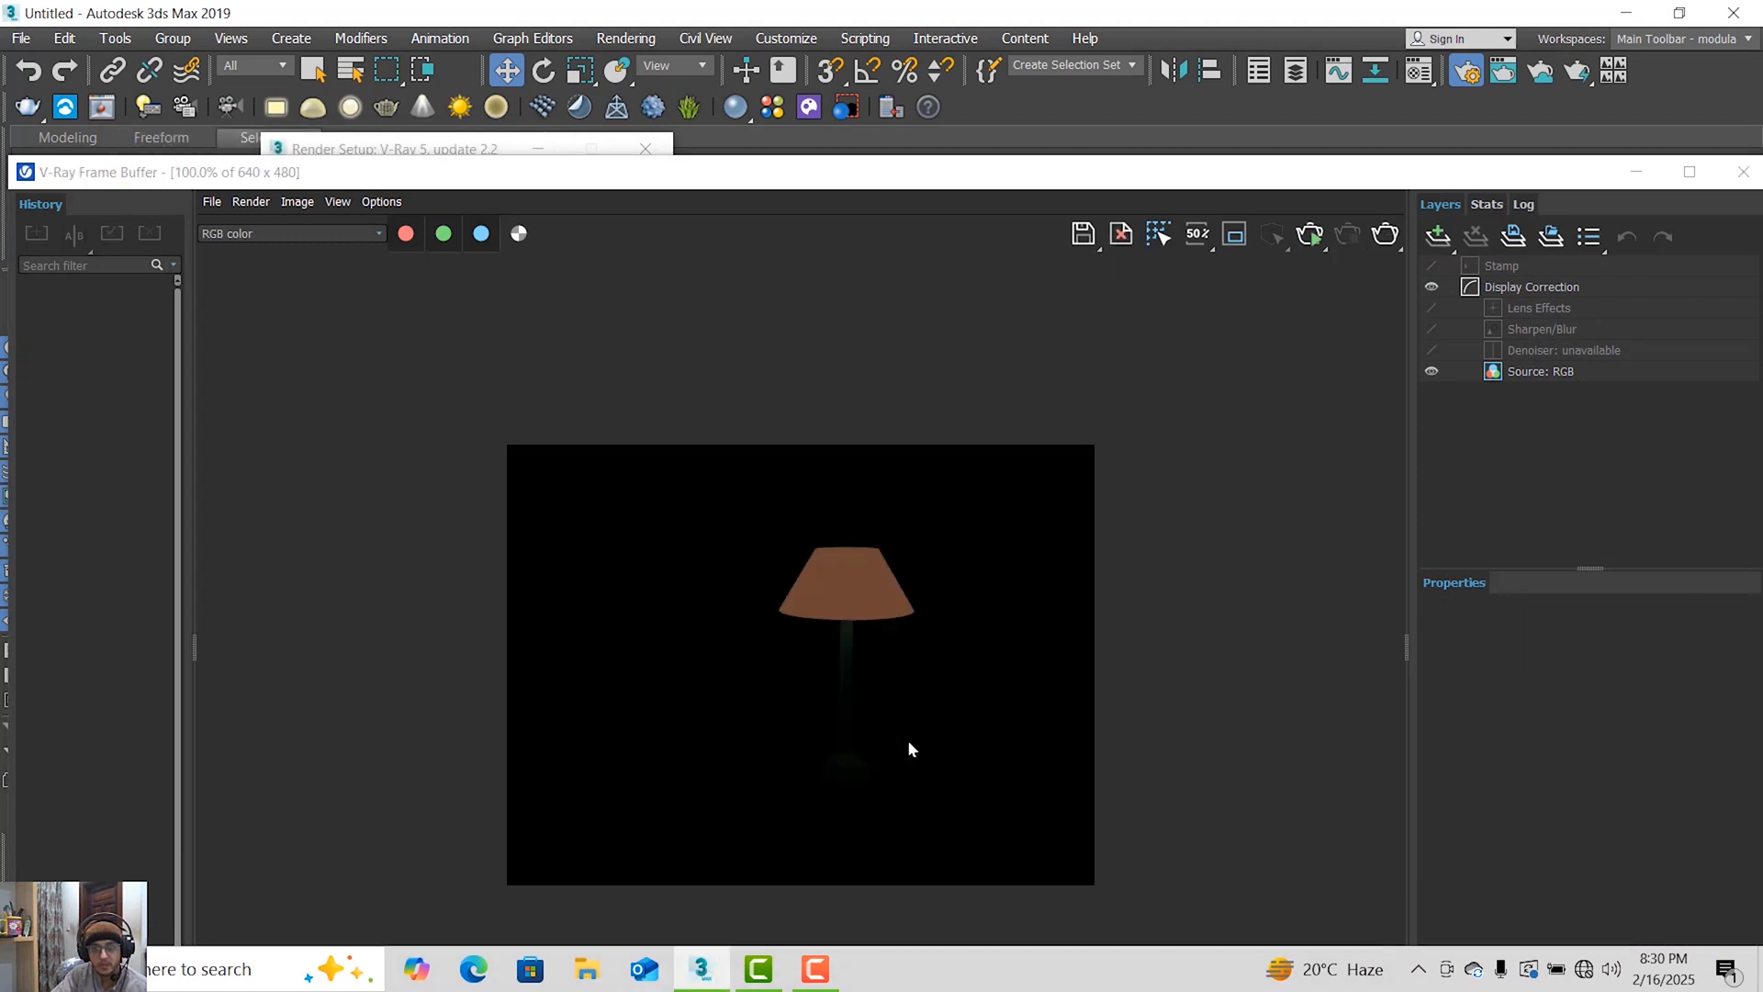
left_click(1743, 172)
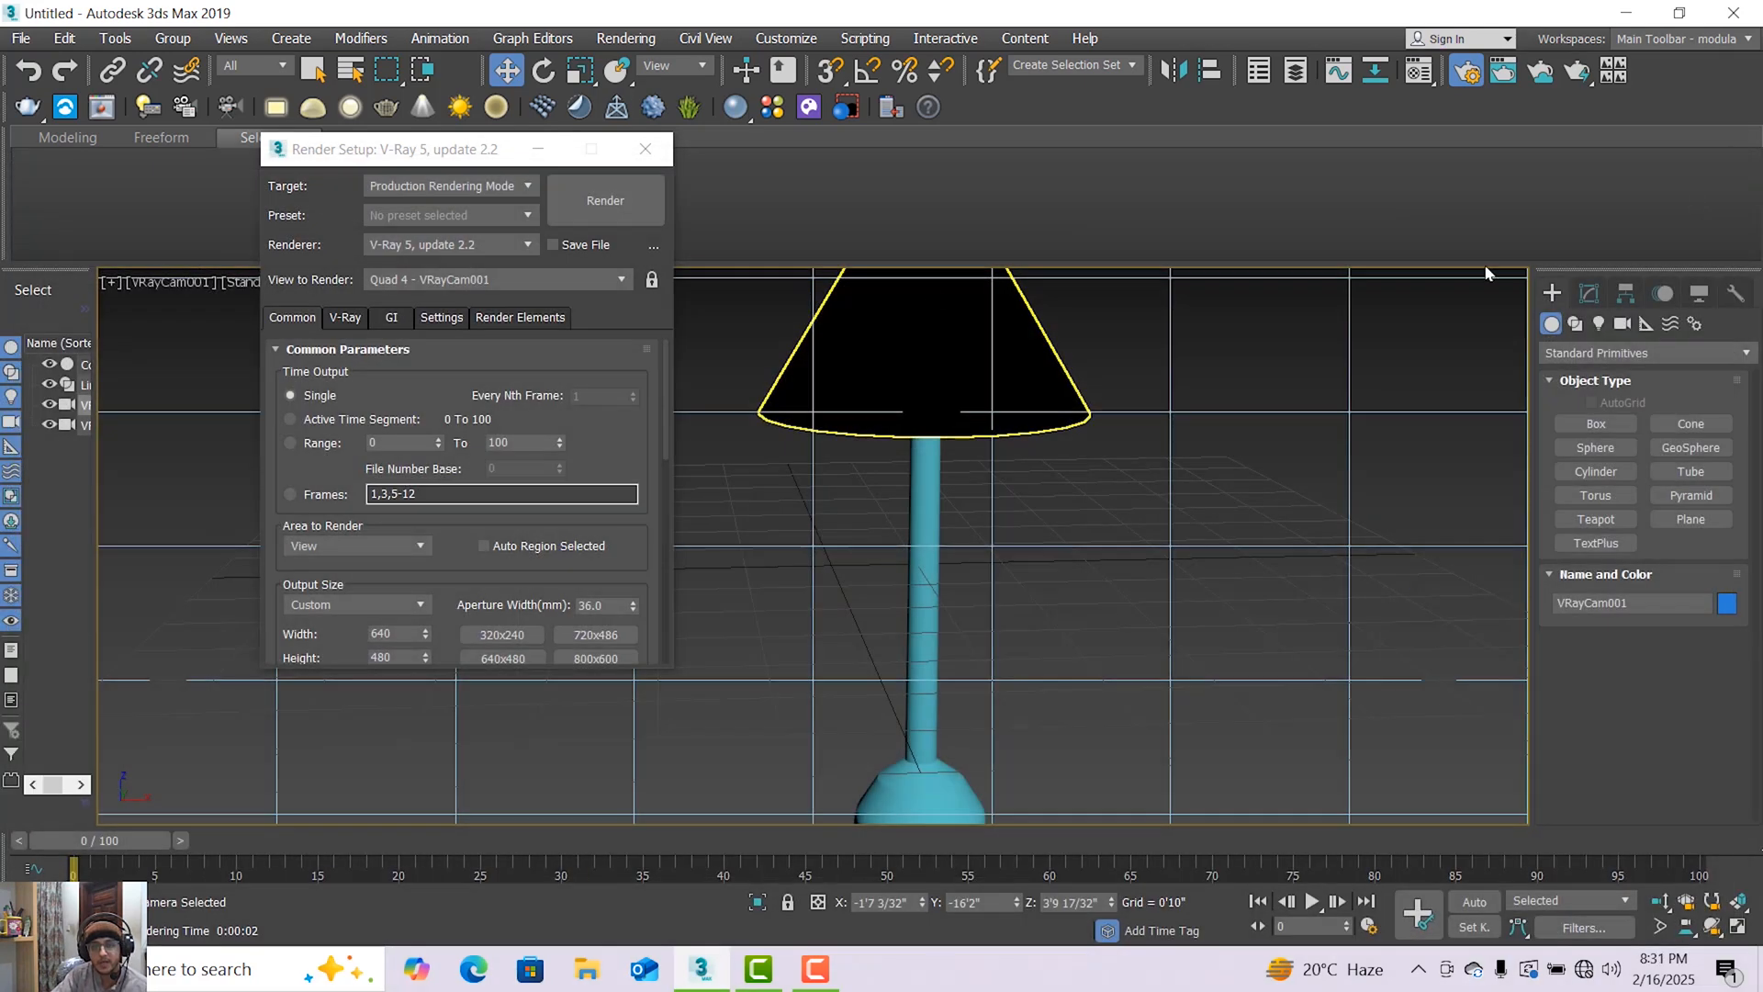
left_click(645, 148)
Draw a plane VRayLight about 31'8" long and 19'3" wide around the lamp in the Top viewport.
left_click(1598, 323)
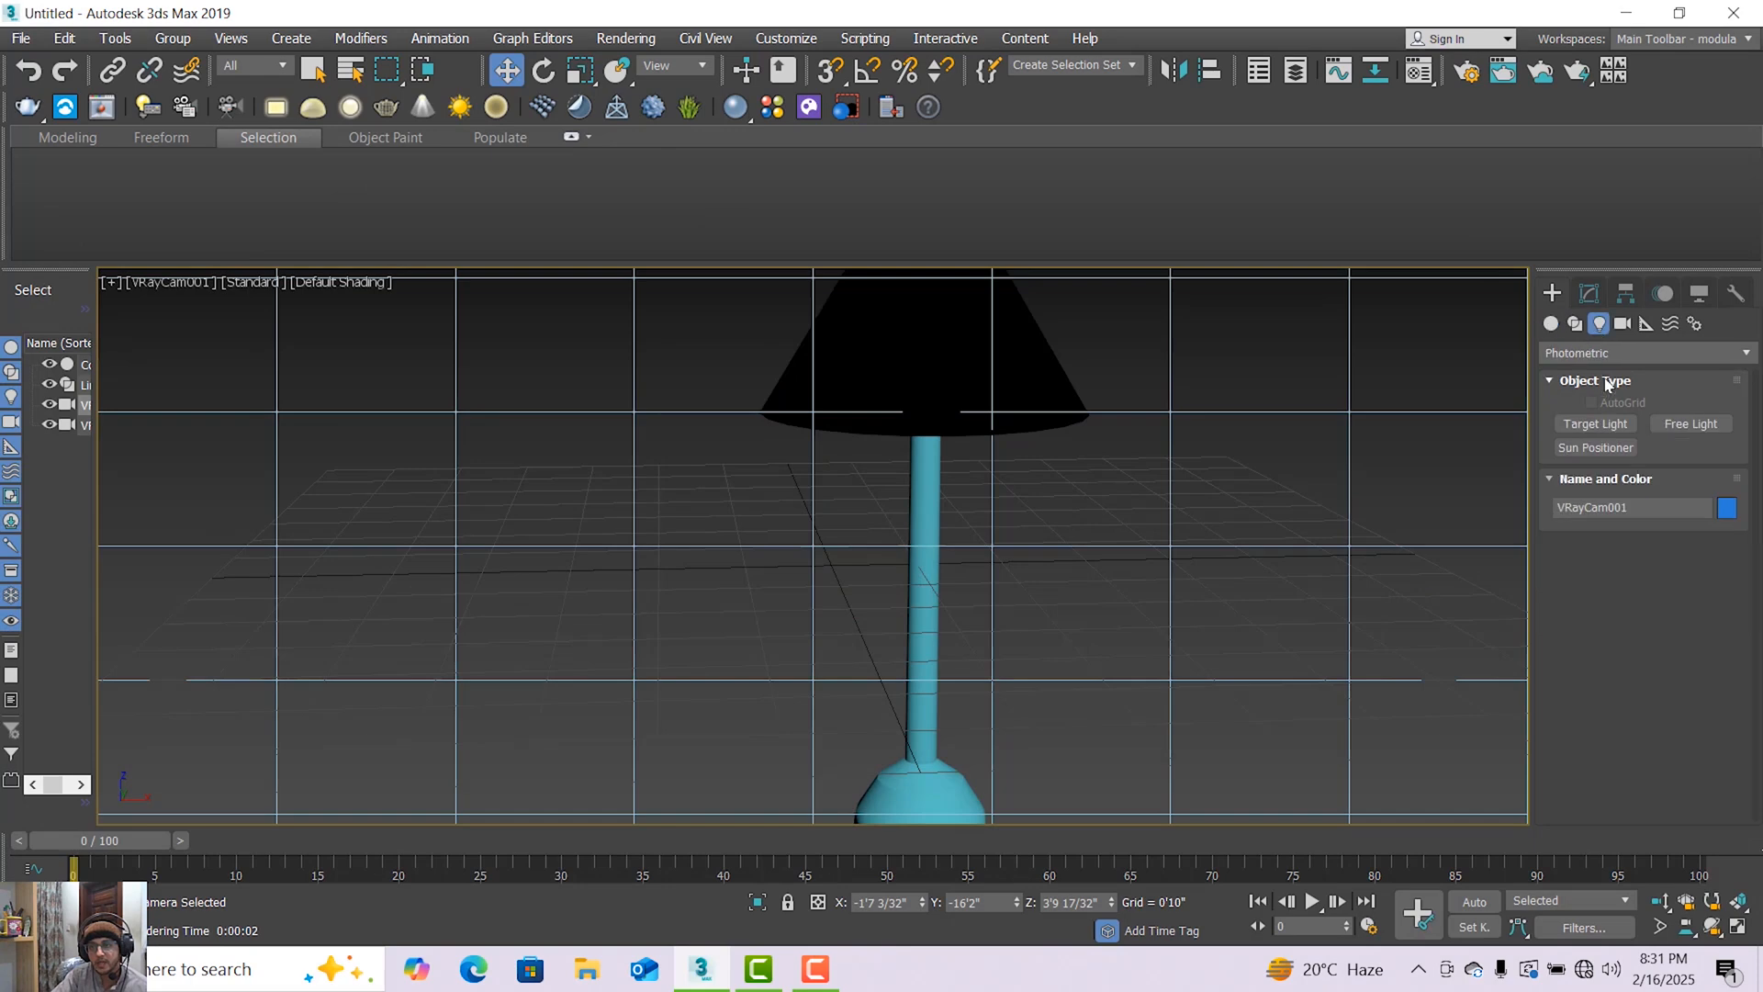
left_click(1605, 352)
left_click(1595, 415)
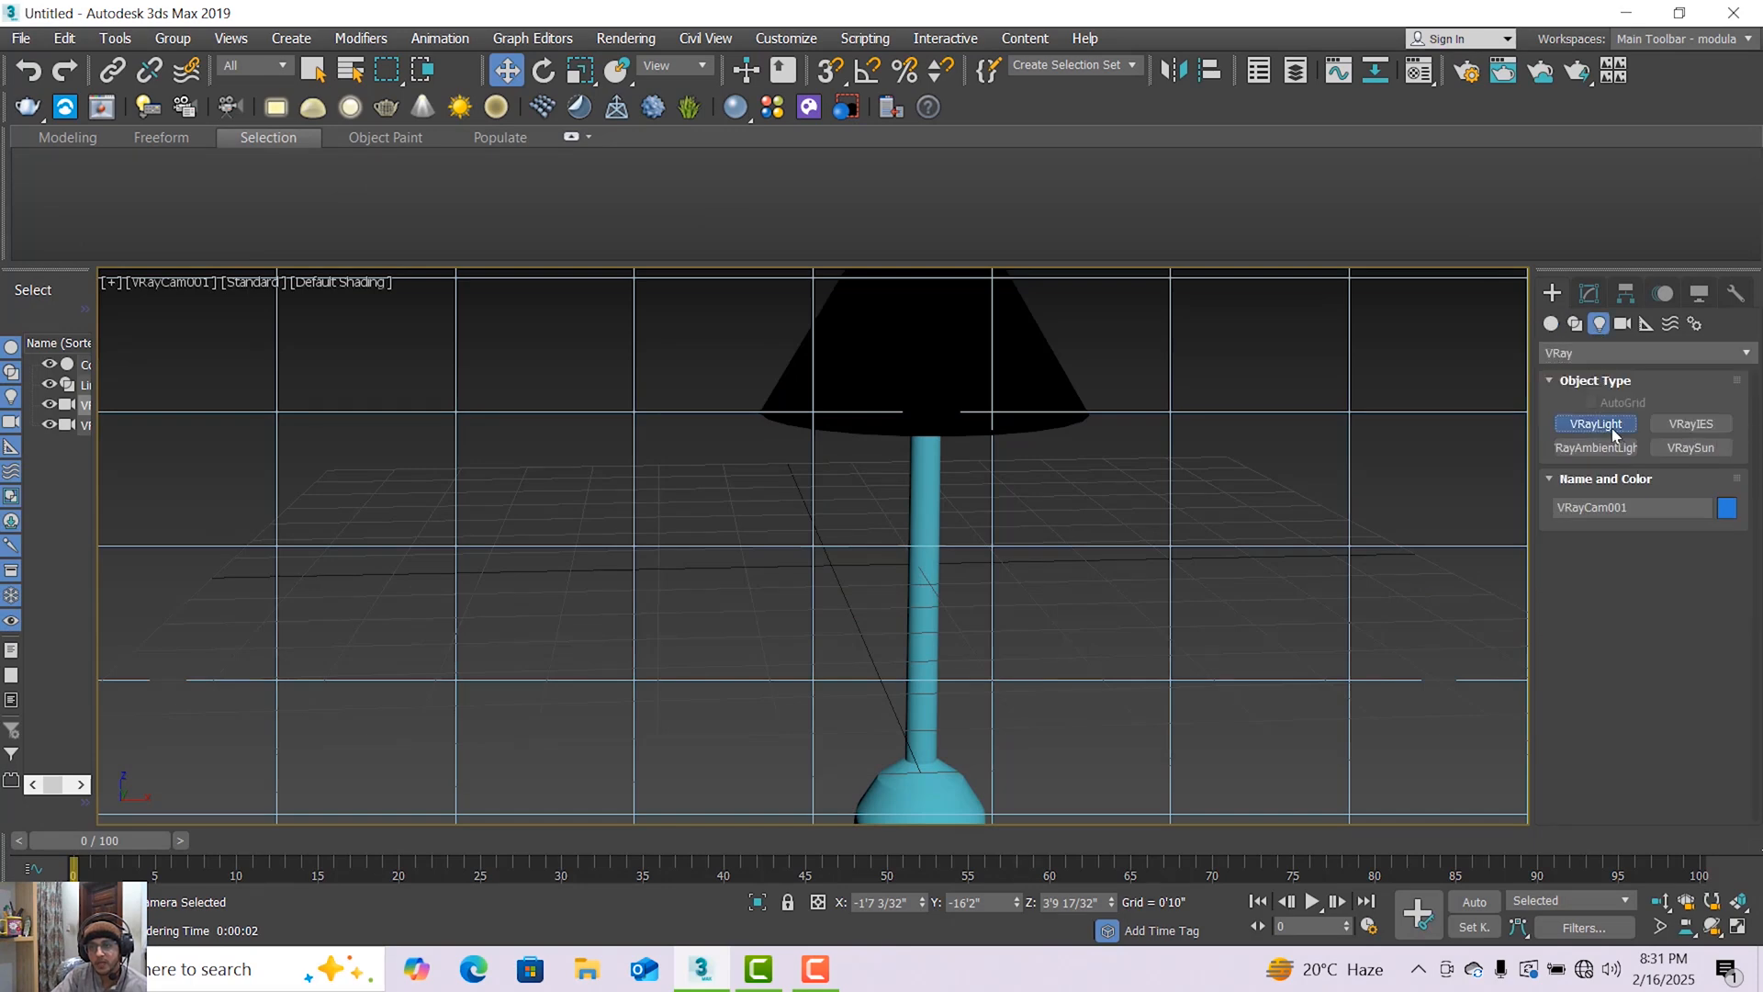
left_click(1596, 423)
left_click(1739, 925)
scroll(581, 373, "down", 5)
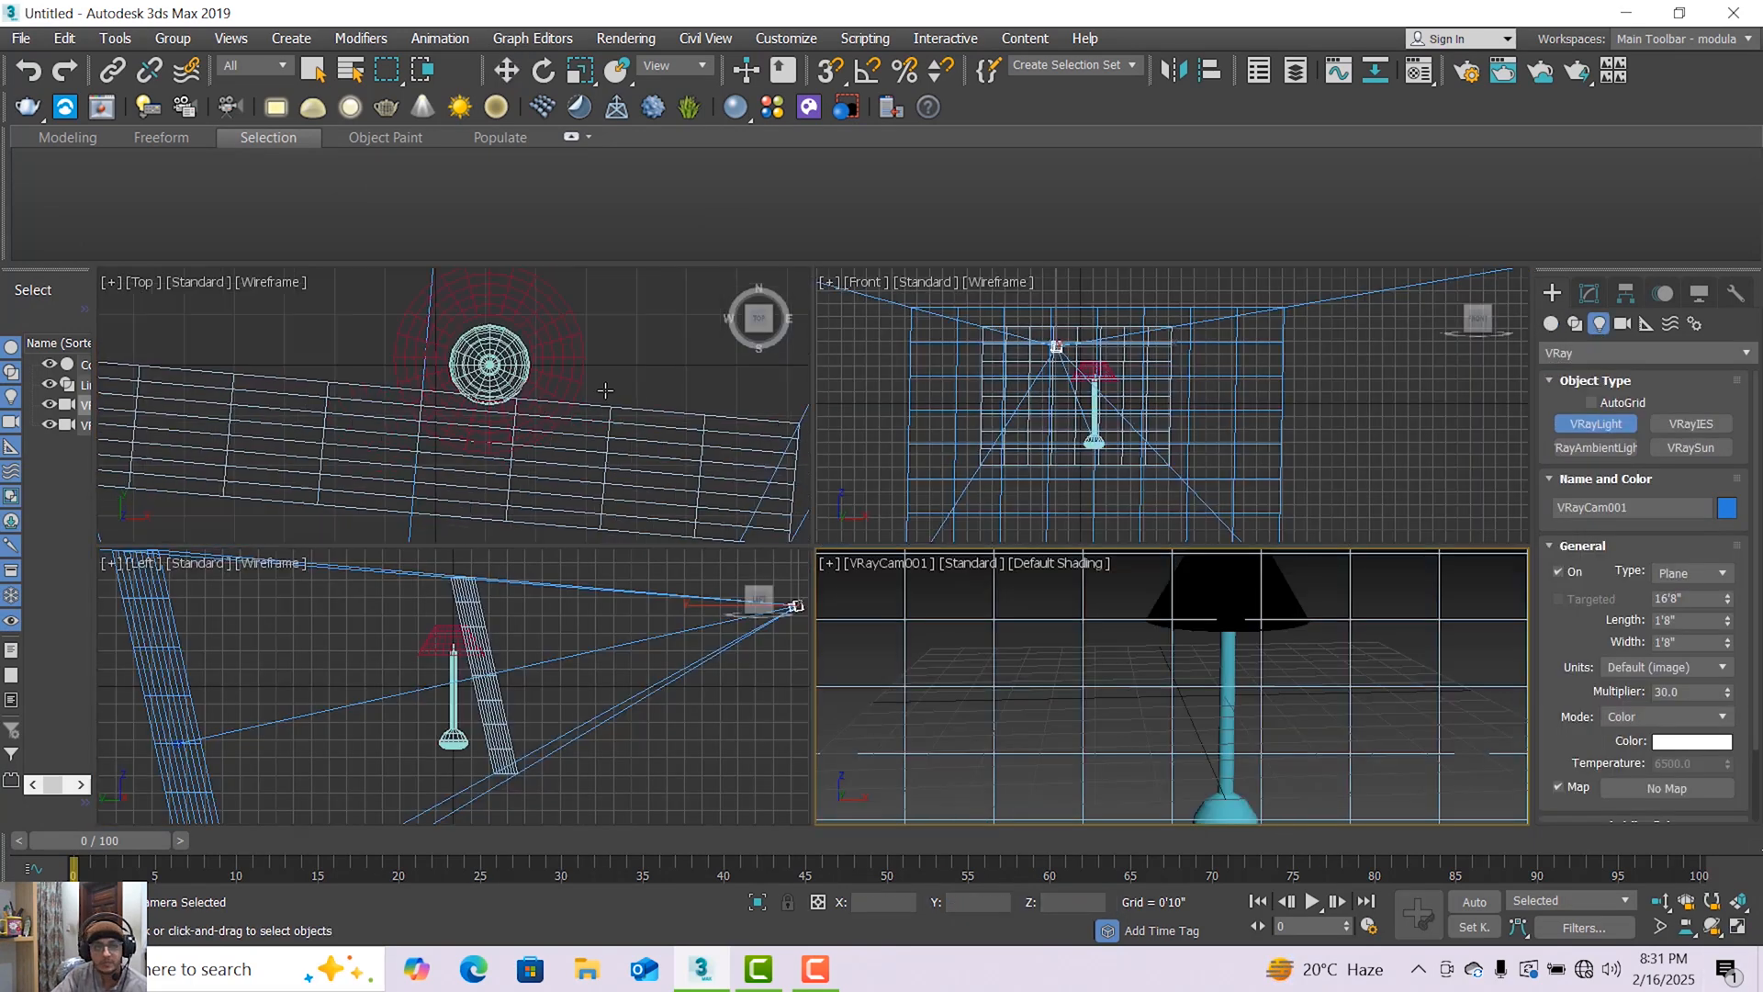
middle_click_drag(580, 374, 436, 399)
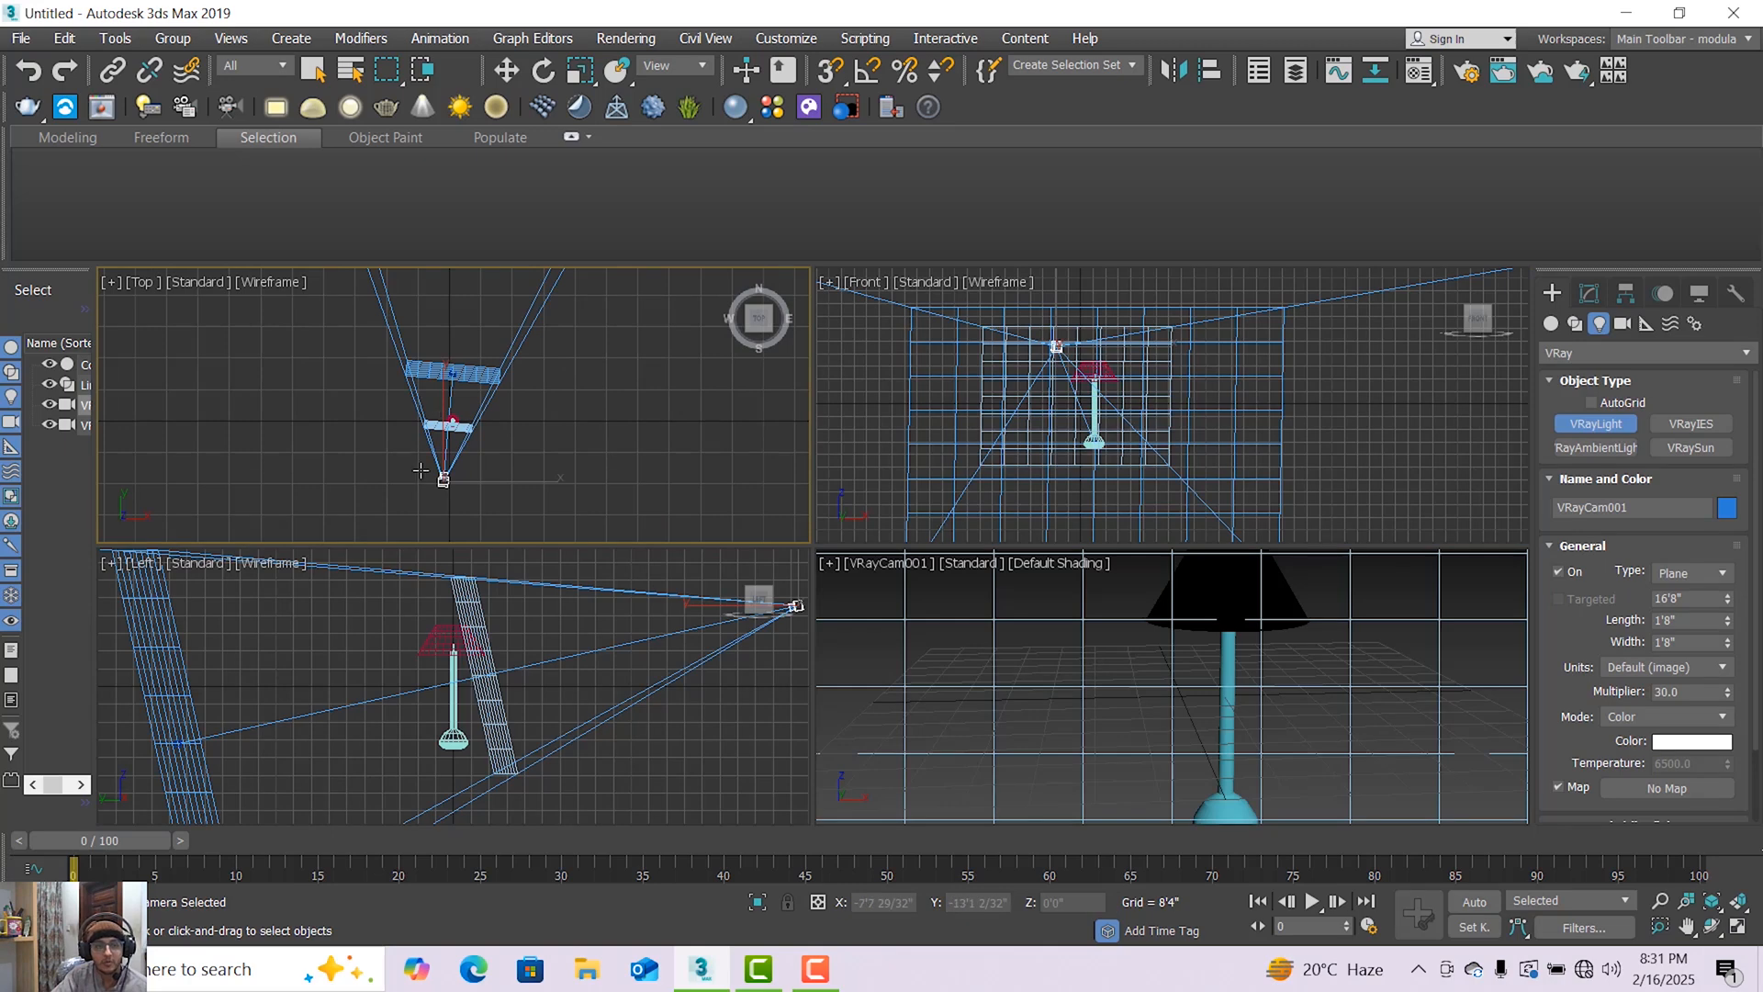
scroll(409, 377, "up", 1)
left_click_drag(387, 368, 557, 471)
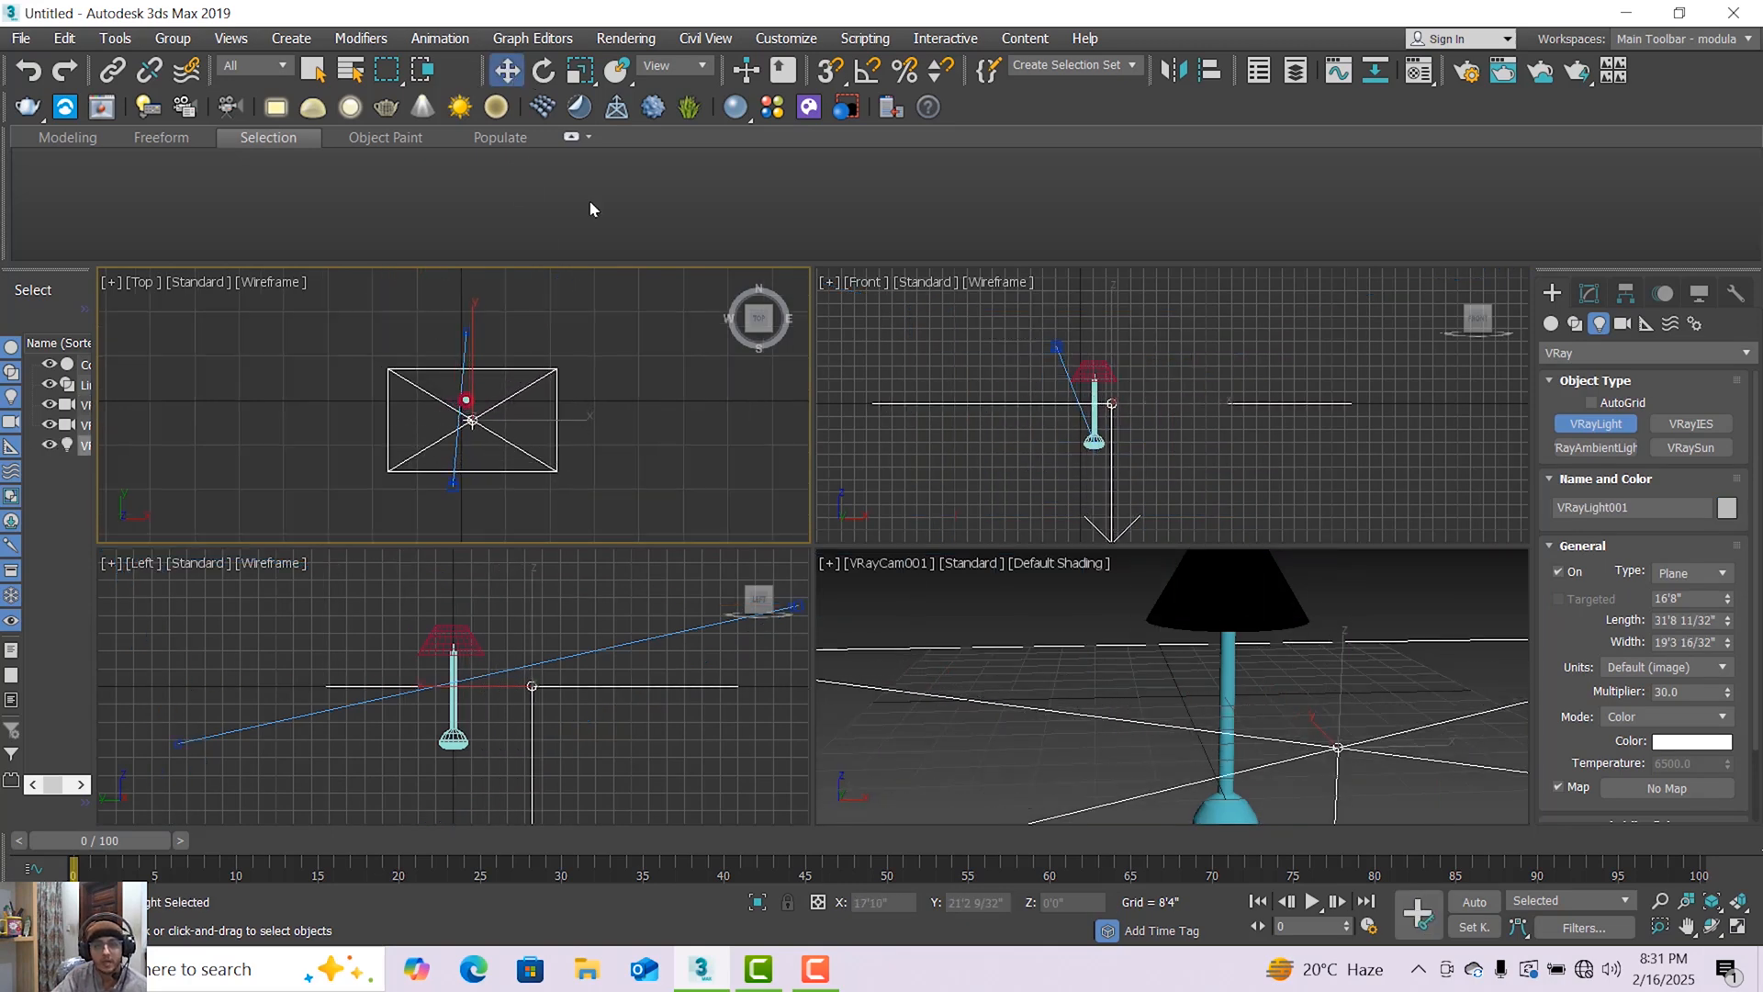
Raise the plane light above the lamp to a height of about 14'3" and centre it over the lamp in the Front viewport.
left_click(506, 69)
scroll(1072, 459, "down", 3)
left_click_drag(1085, 385, 1088, 298)
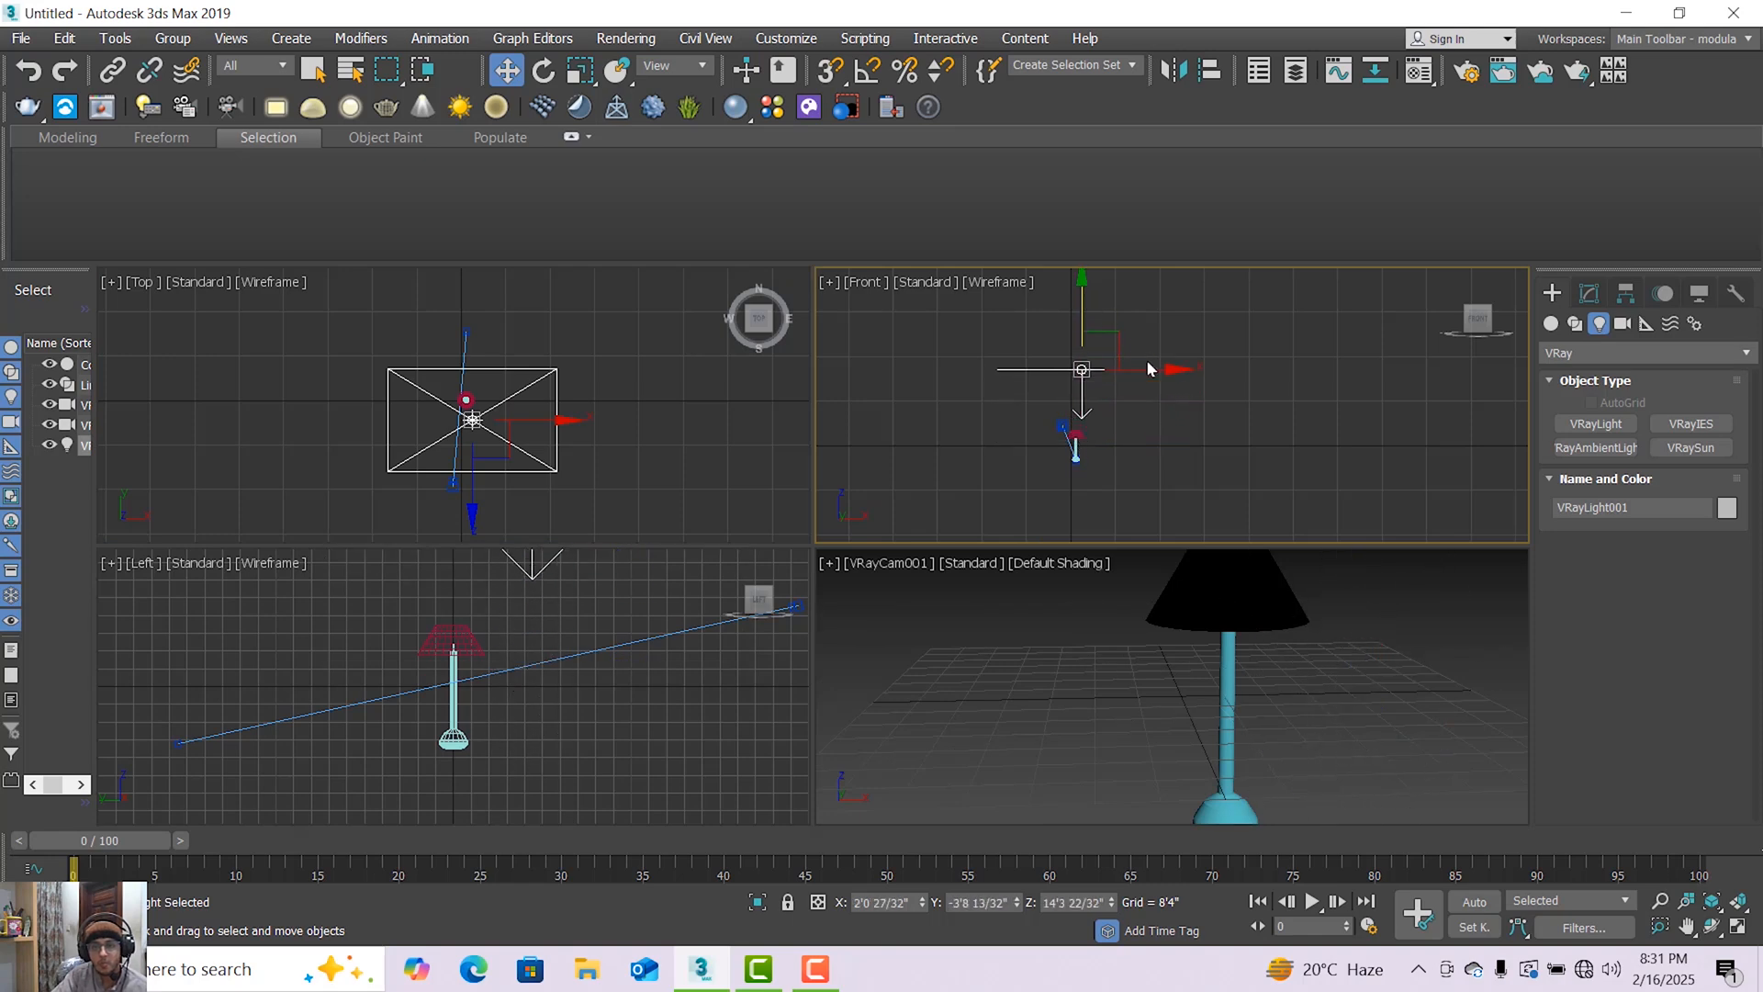
mouse_move(1153, 379)
left_mouse_down()
mouse_move(1093, 460)
mouse_move(1105, 495)
left_mouse_up()
left_click(979, 577)
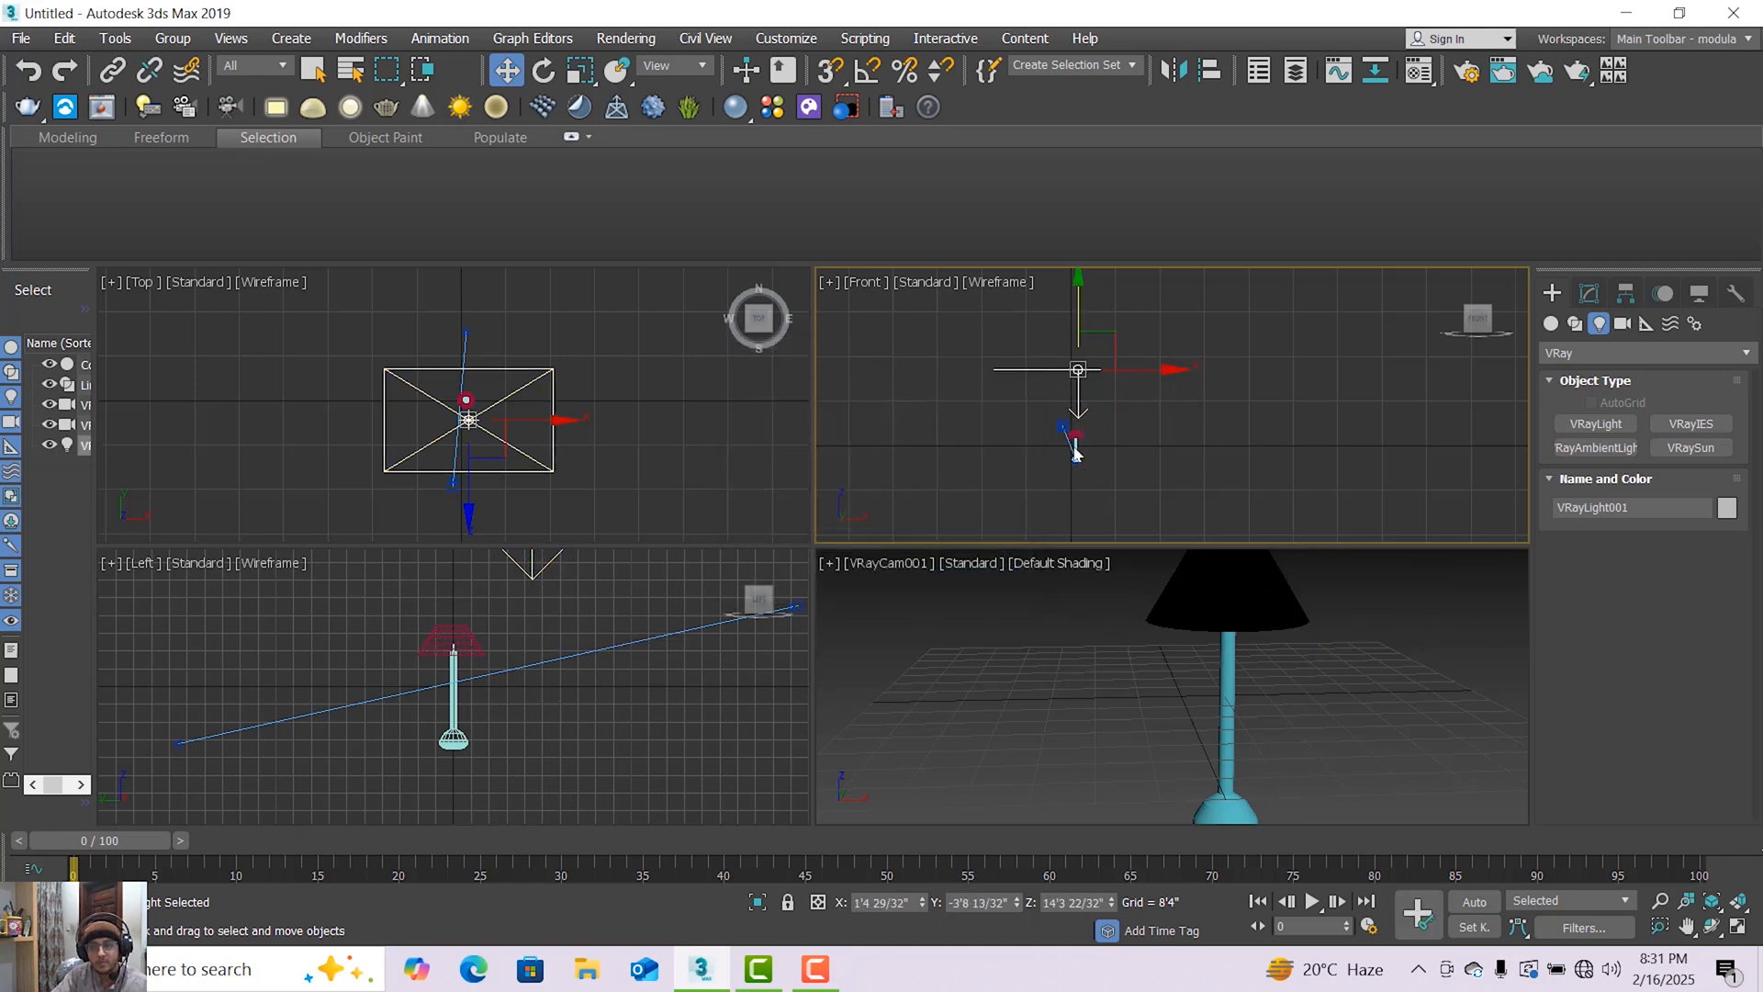
Make the overhead plane light invisible in its options.
left_click(1590, 295)
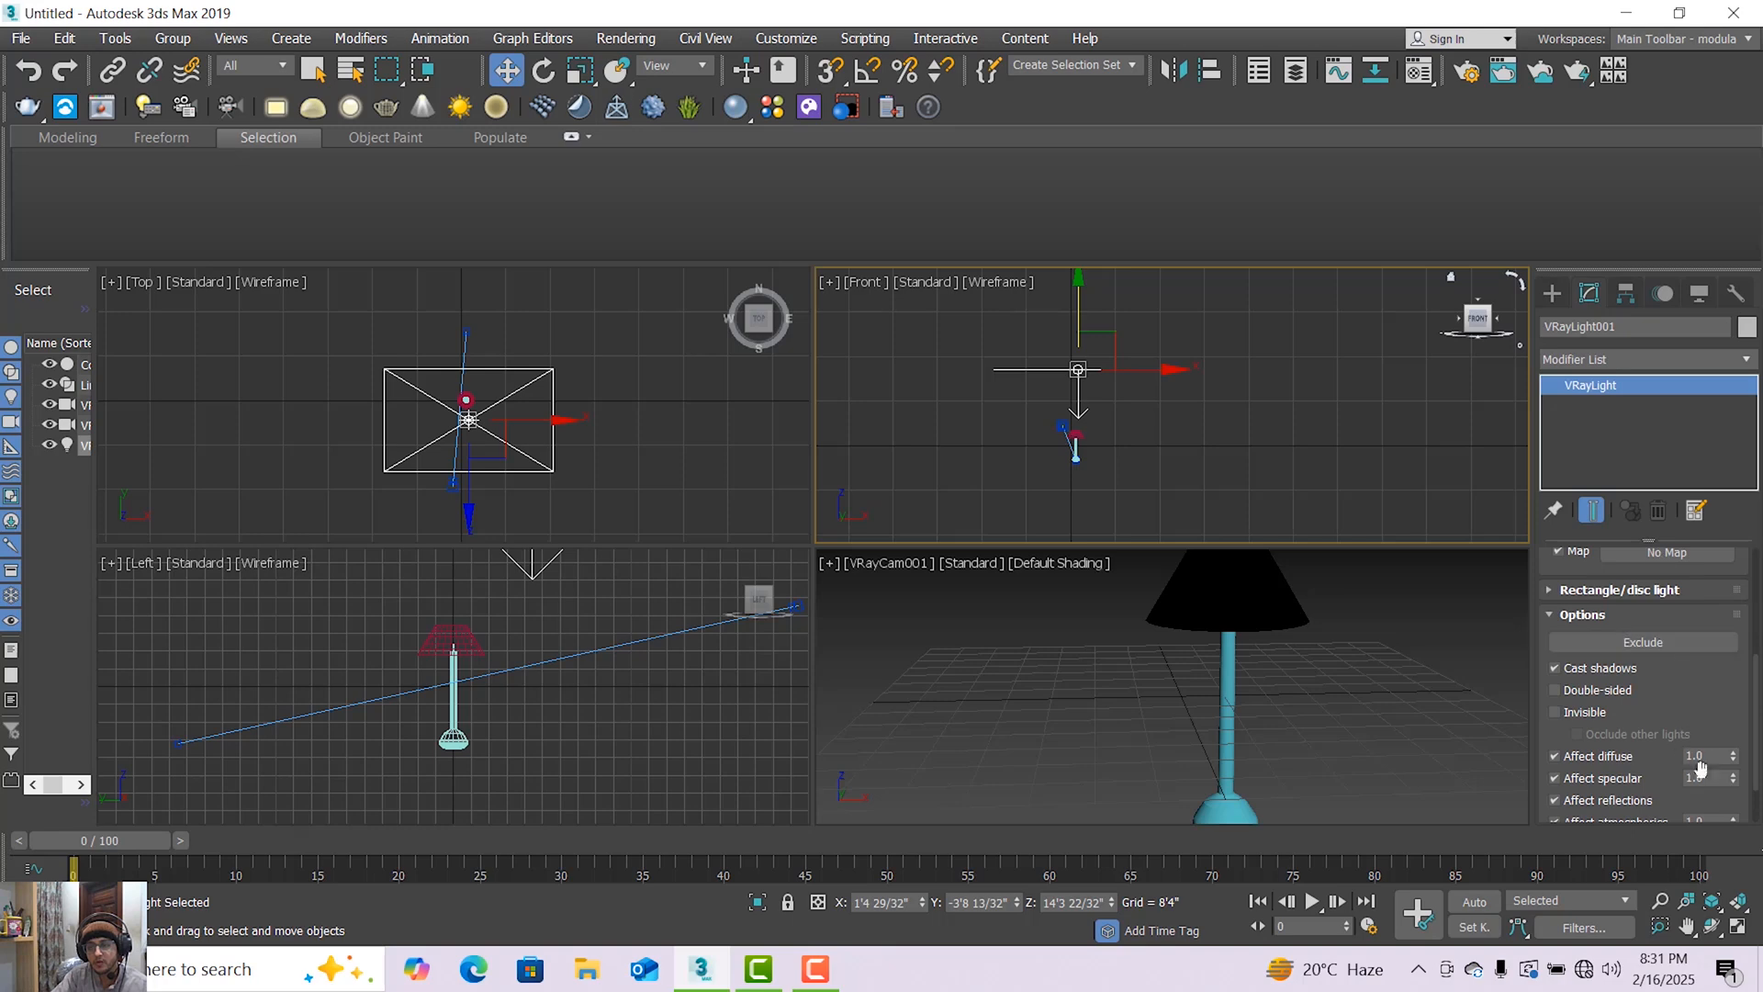
scroll(1755, 643, "down", 2)
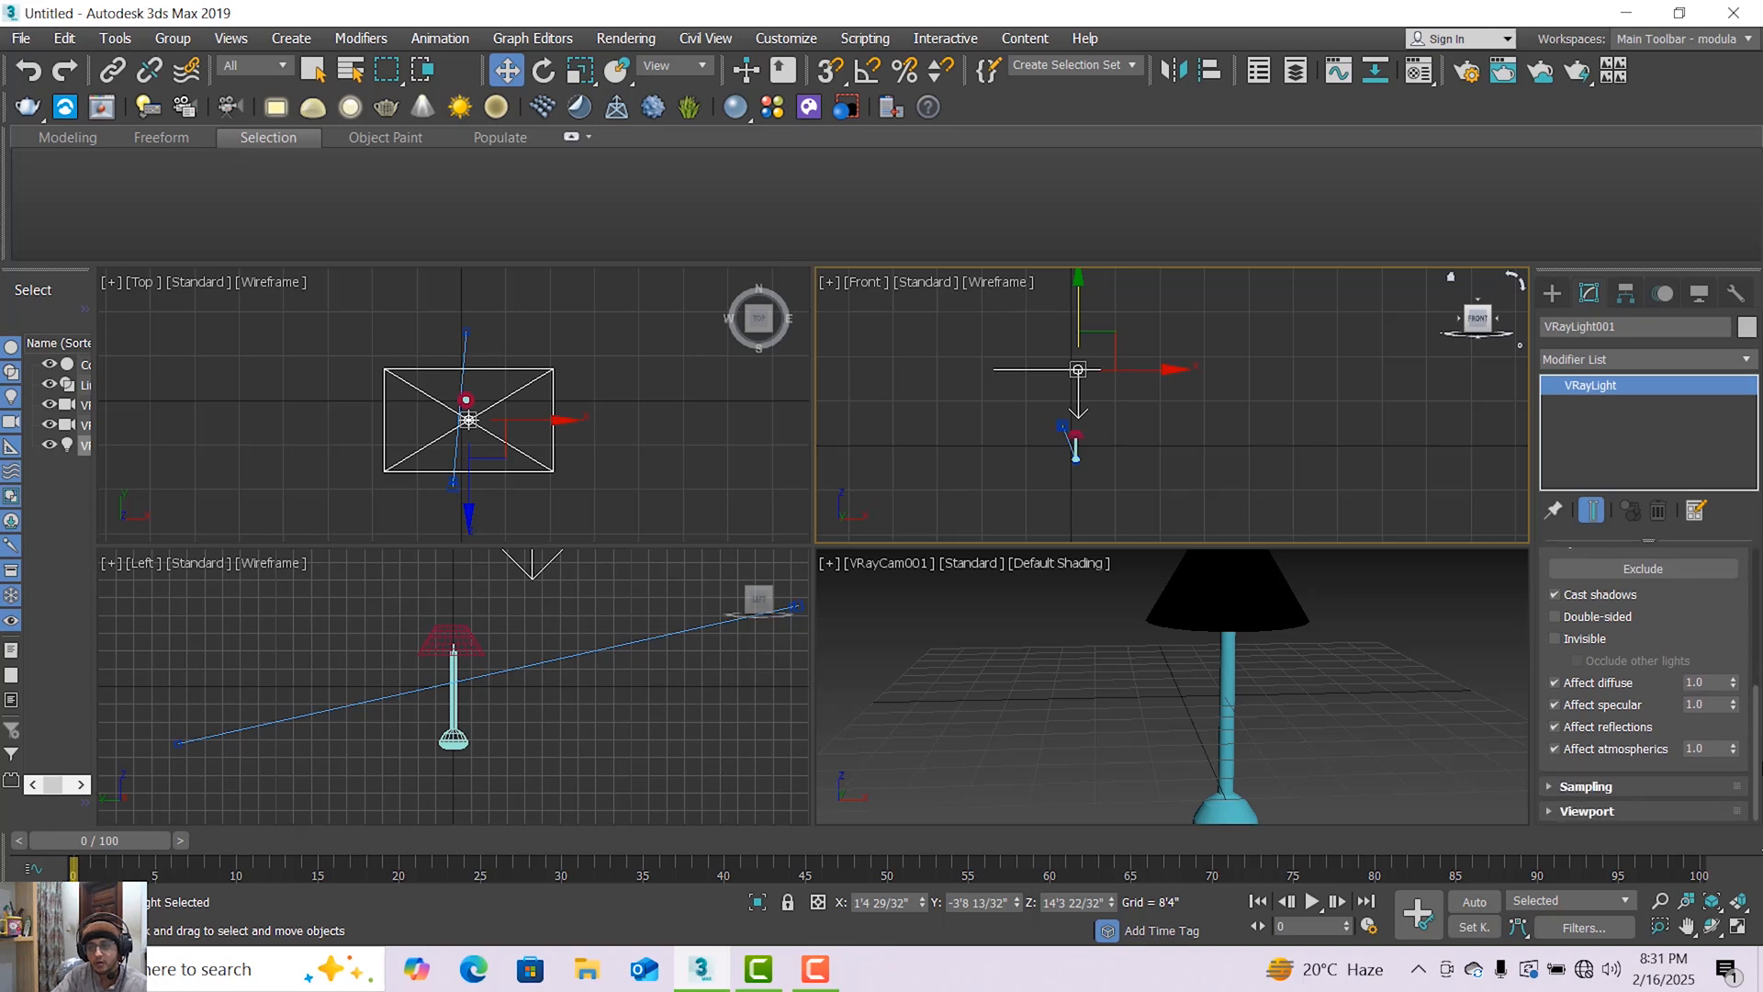
scroll(1755, 689, "up", 4)
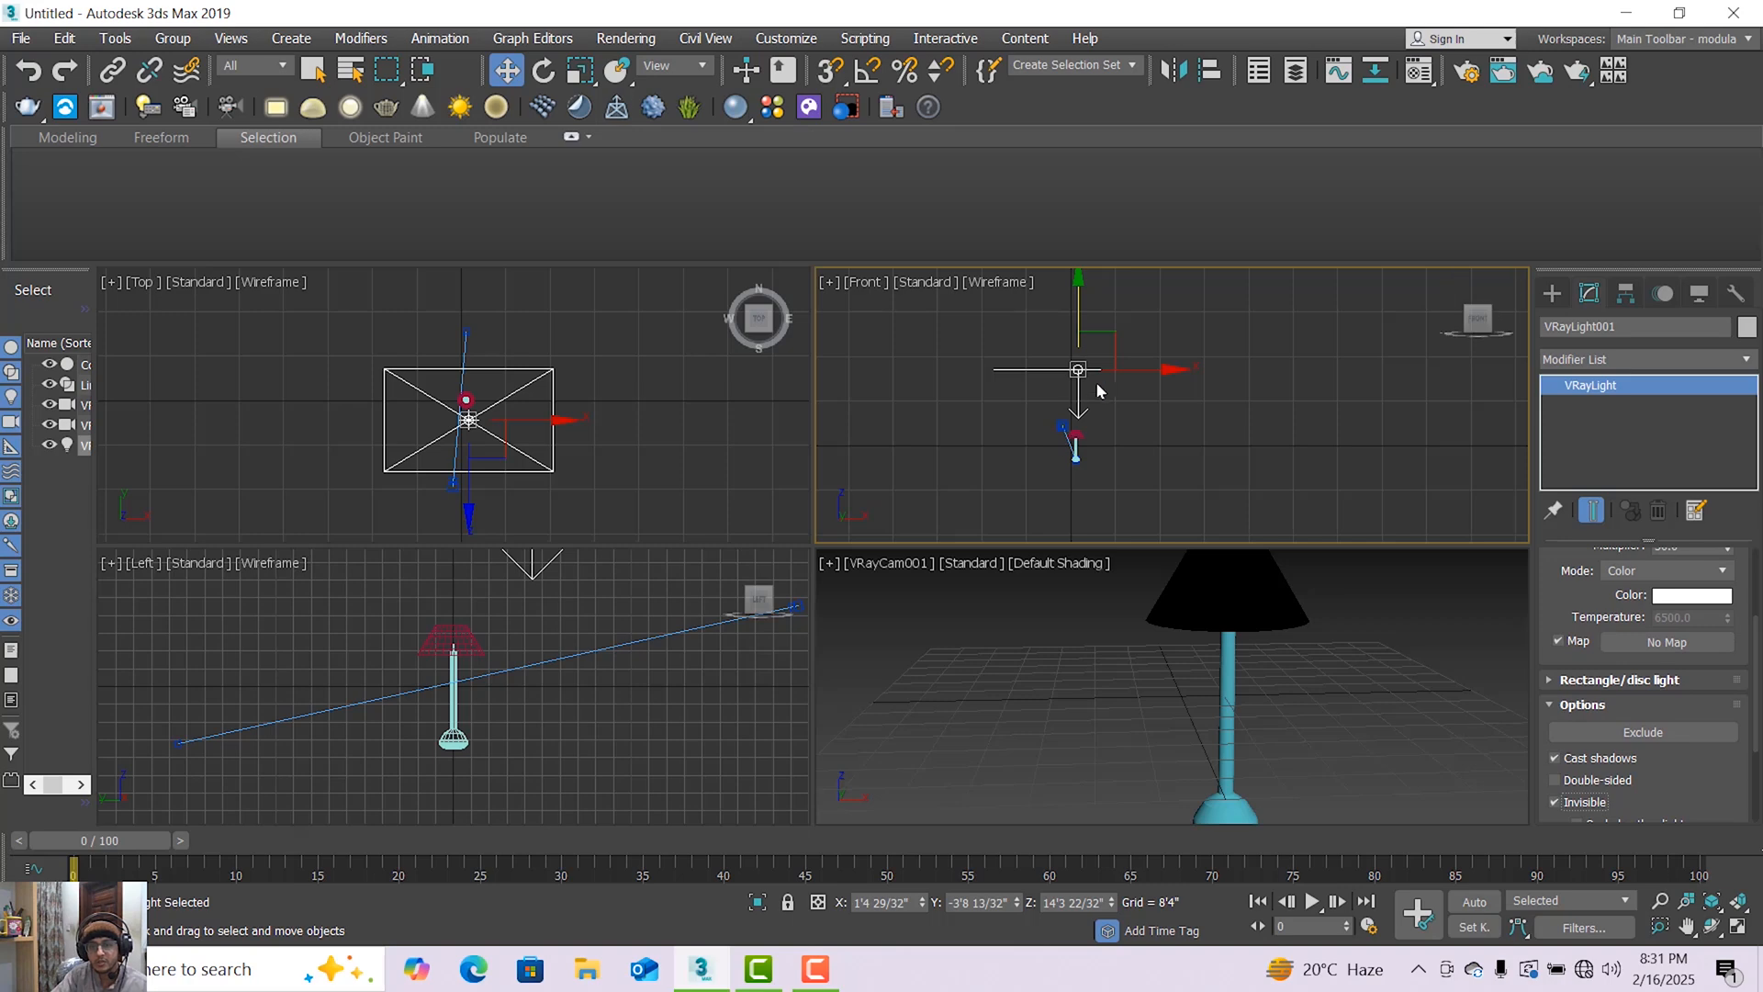
Clone the overhead light downward as one independent copy and tilt the copy about 62.5 degrees in the Front viewport.
left_click_drag(1076, 312, 1071, 398)
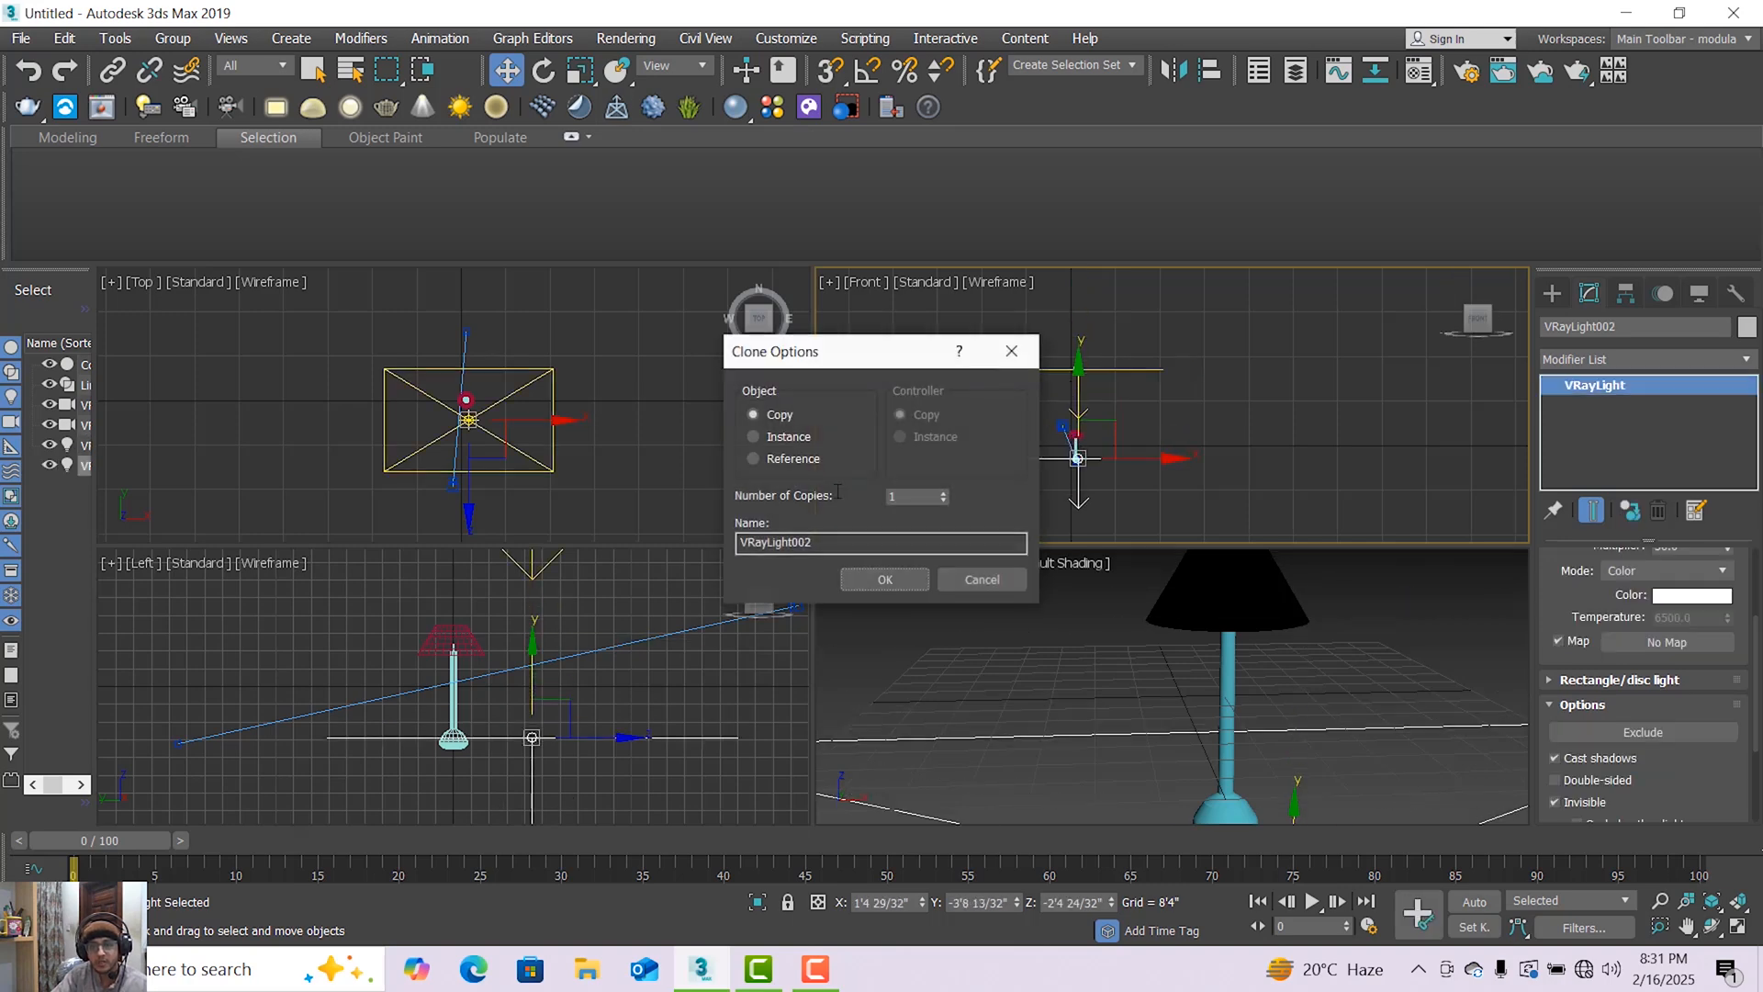
left_click(877, 579)
left_click(543, 70)
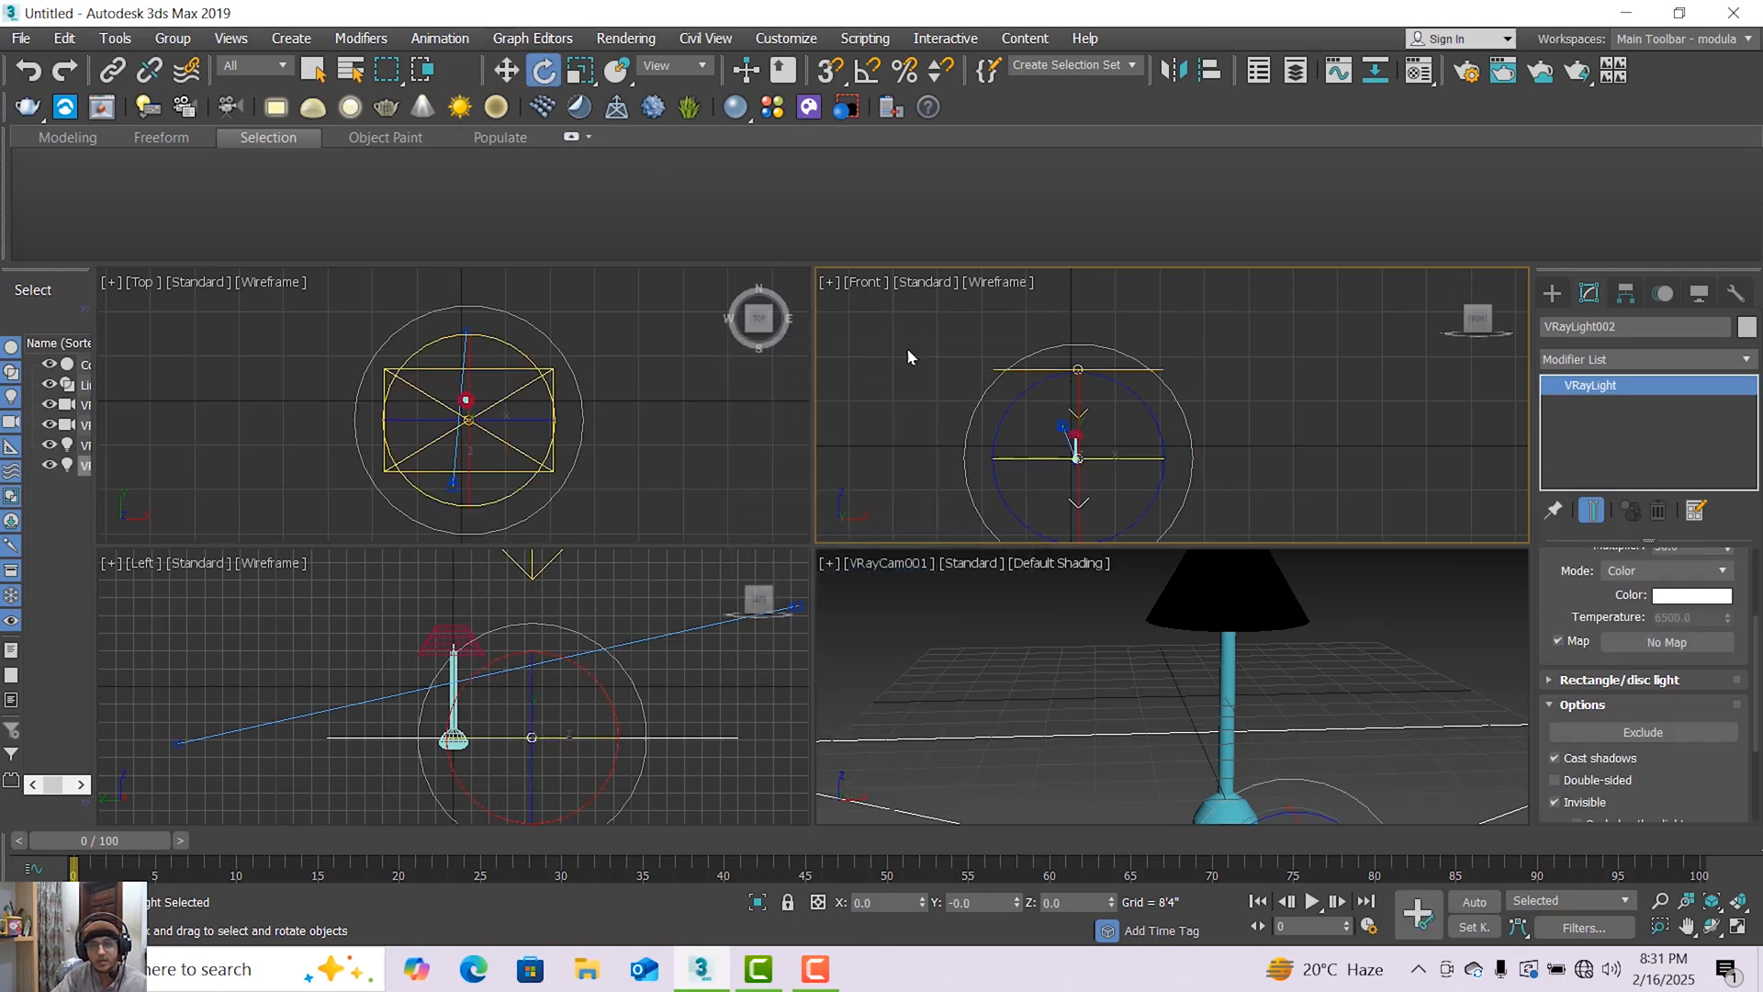
left_click_drag(976, 504, 1087, 571)
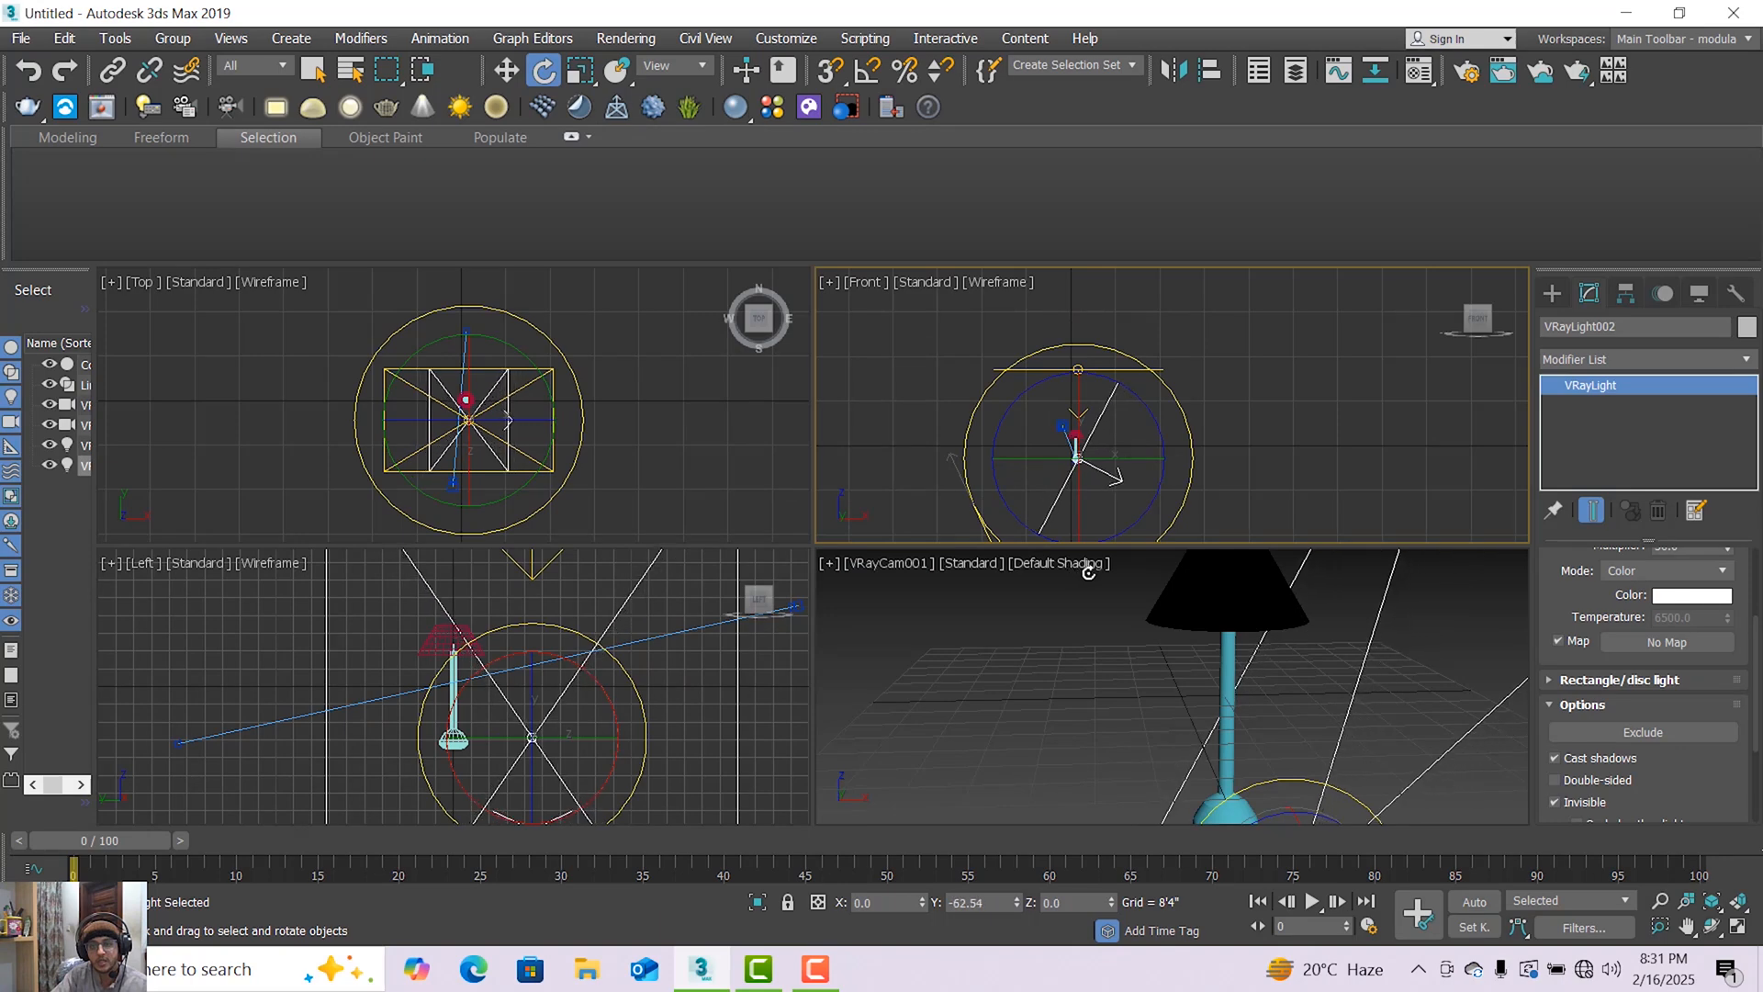
Move the tilted light beside the lamp to about X -24'6" and Z 5'6", and adjust its tilt to about 65 degrees.
left_click(508, 70)
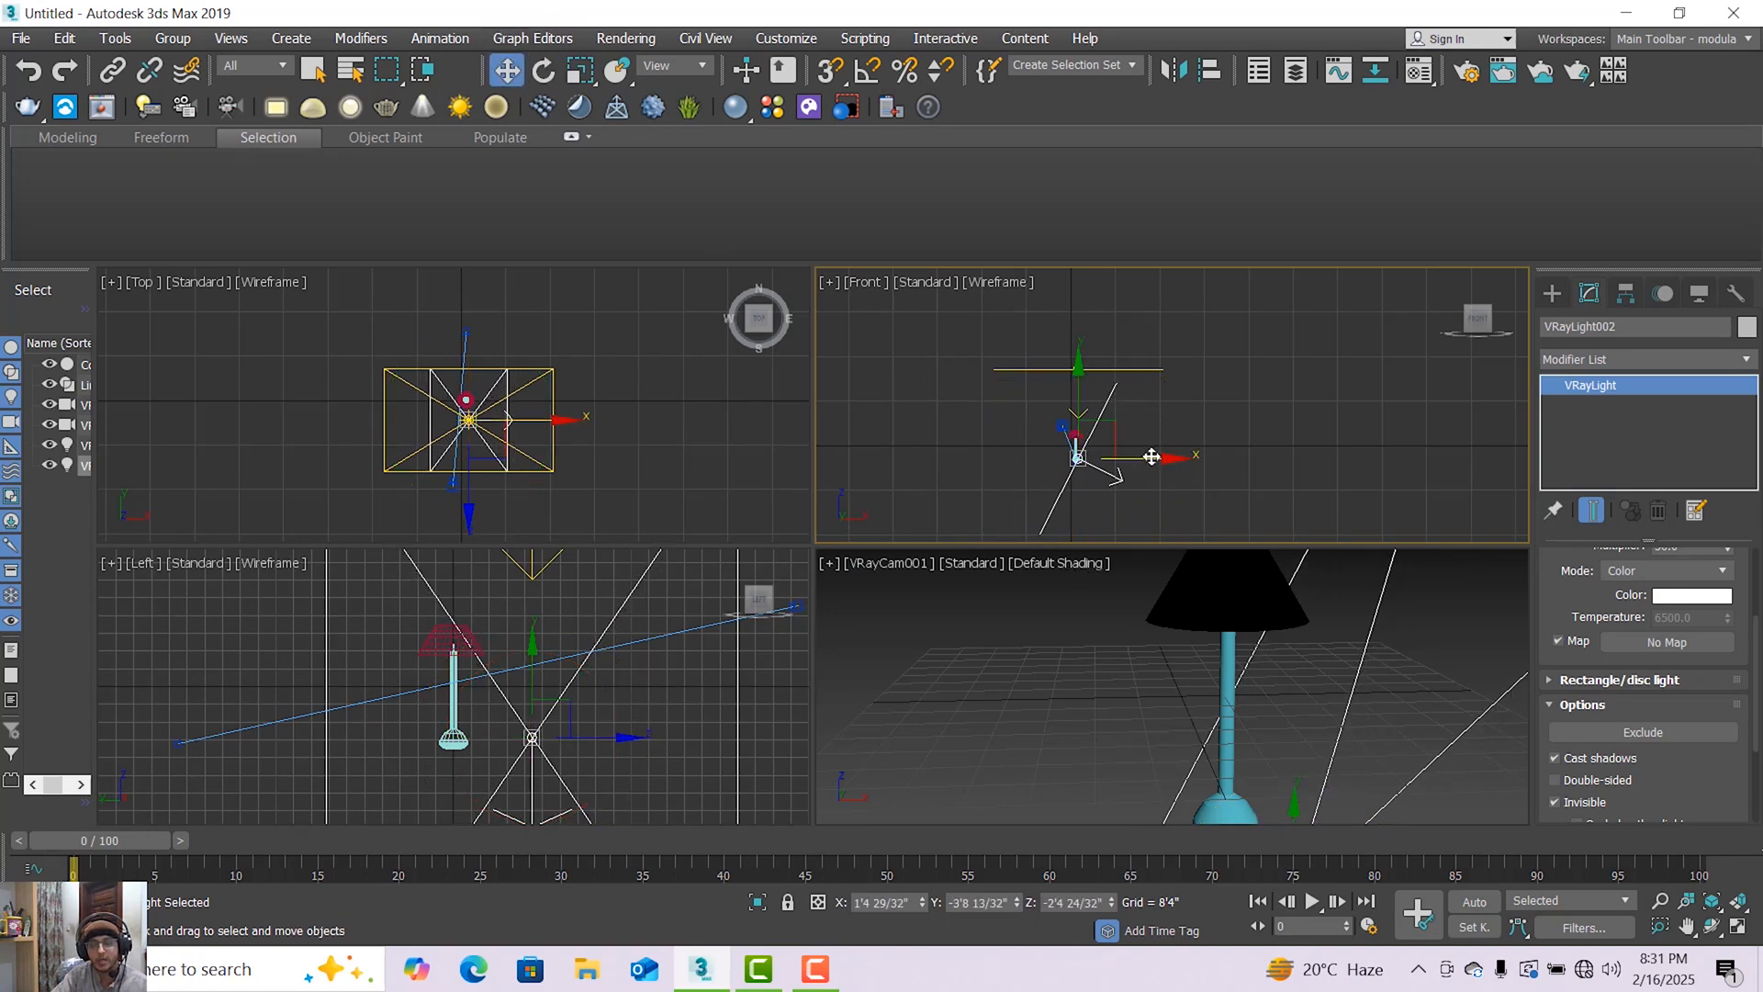
left_click_drag(1151, 458, 1010, 461)
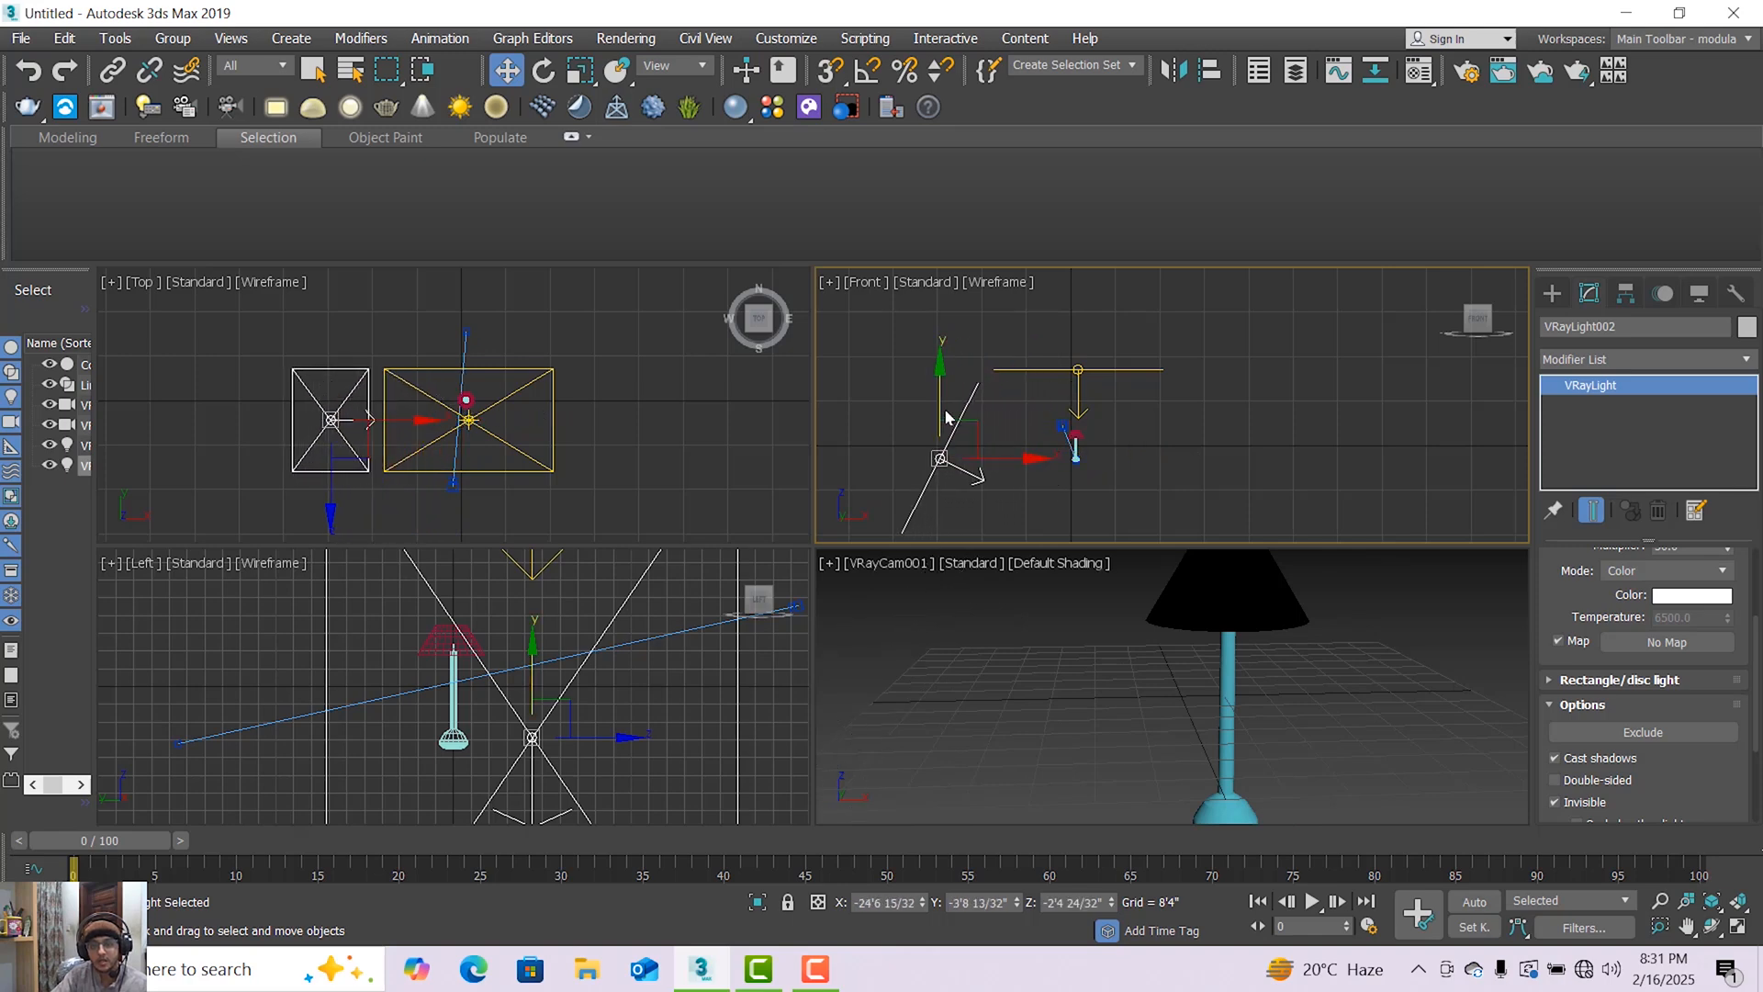
left_click_drag(945, 412, 945, 365)
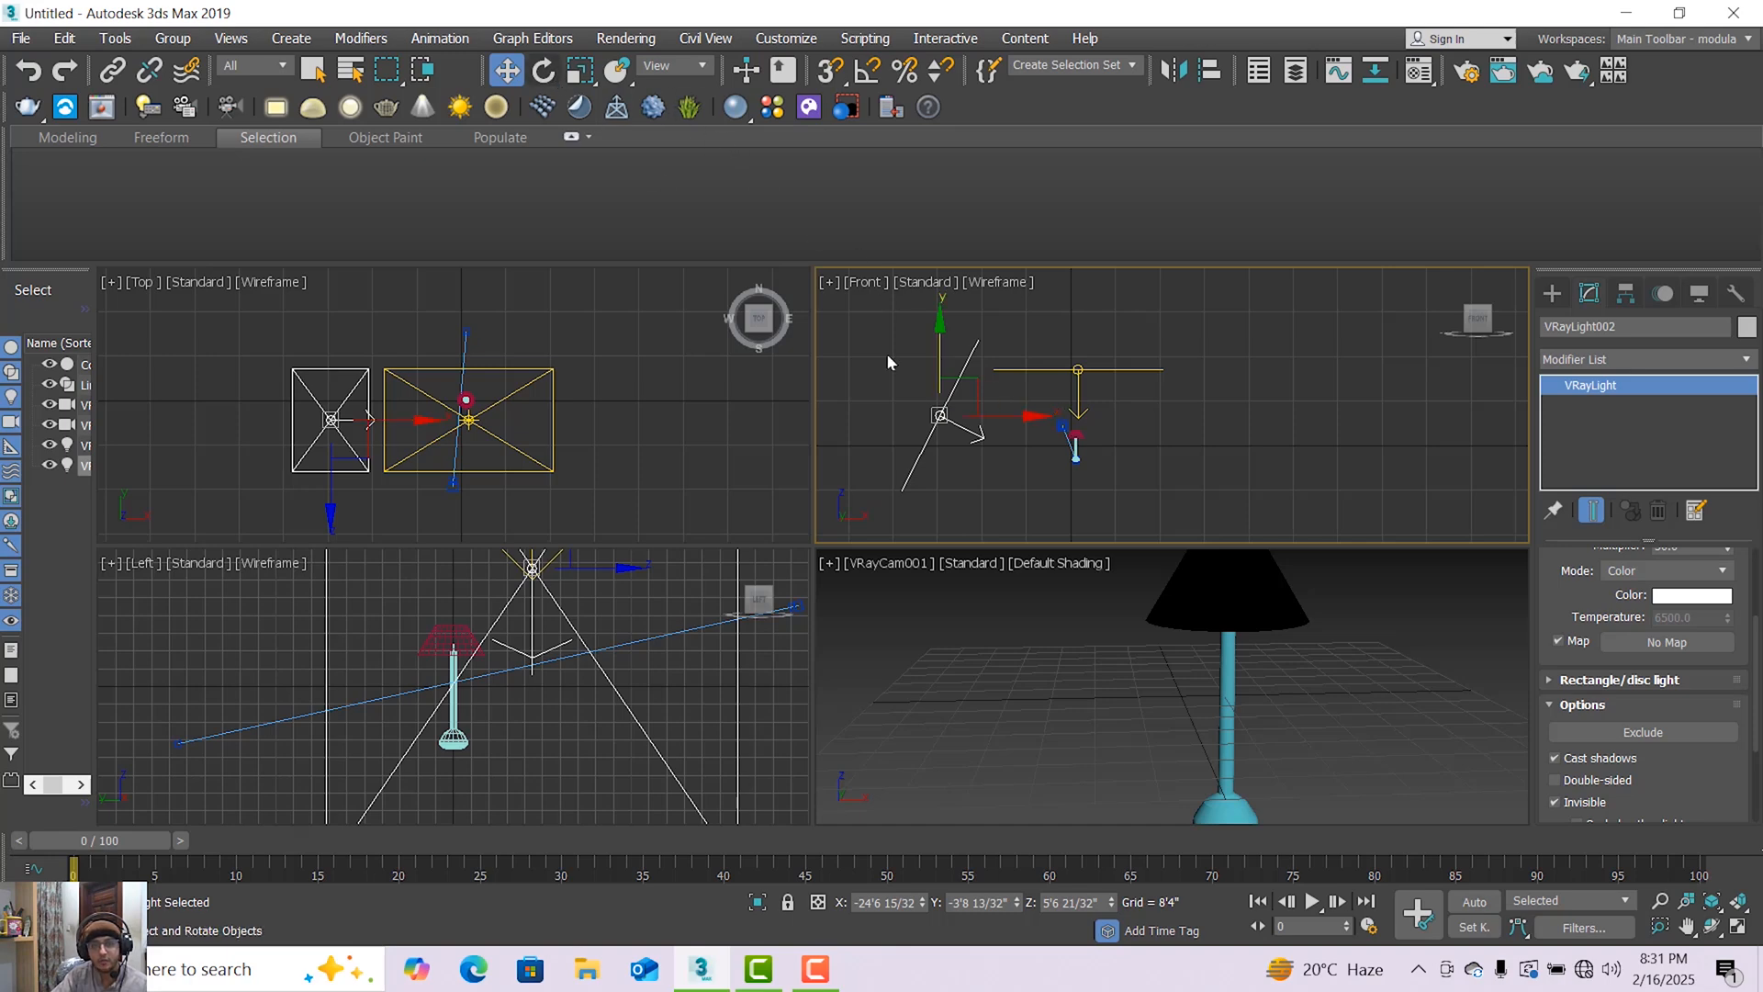
left_click(544, 71)
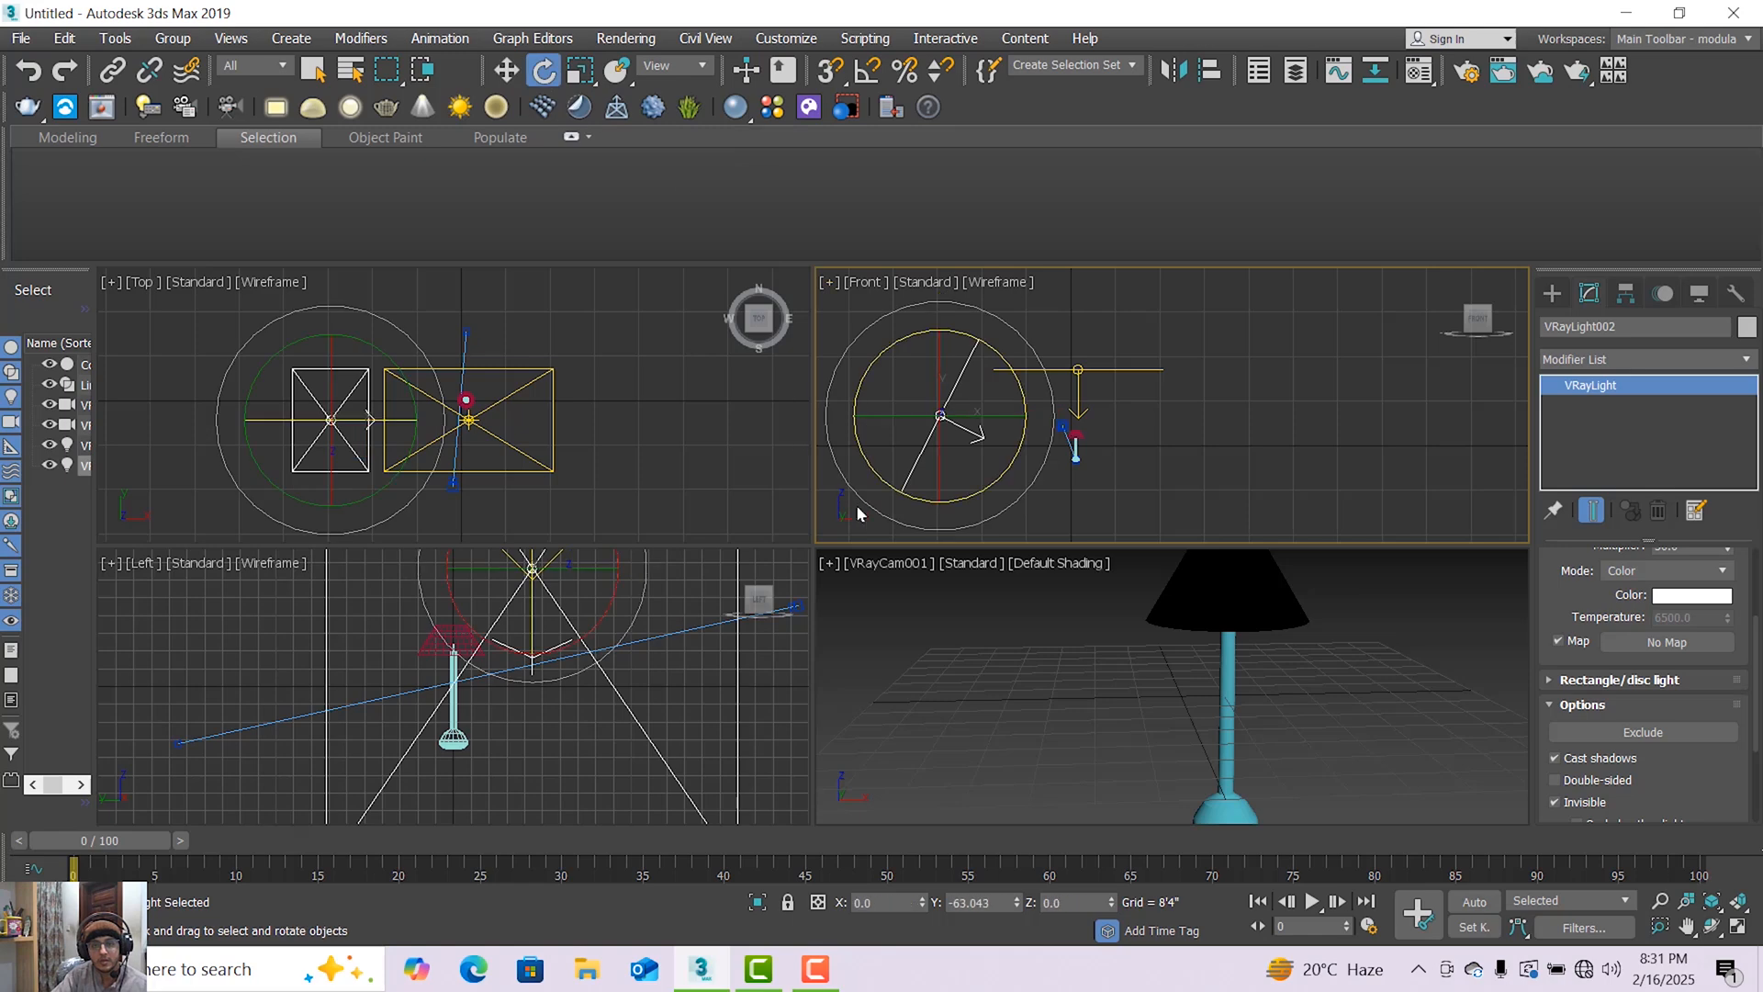
left_click_drag(864, 510, 869, 505)
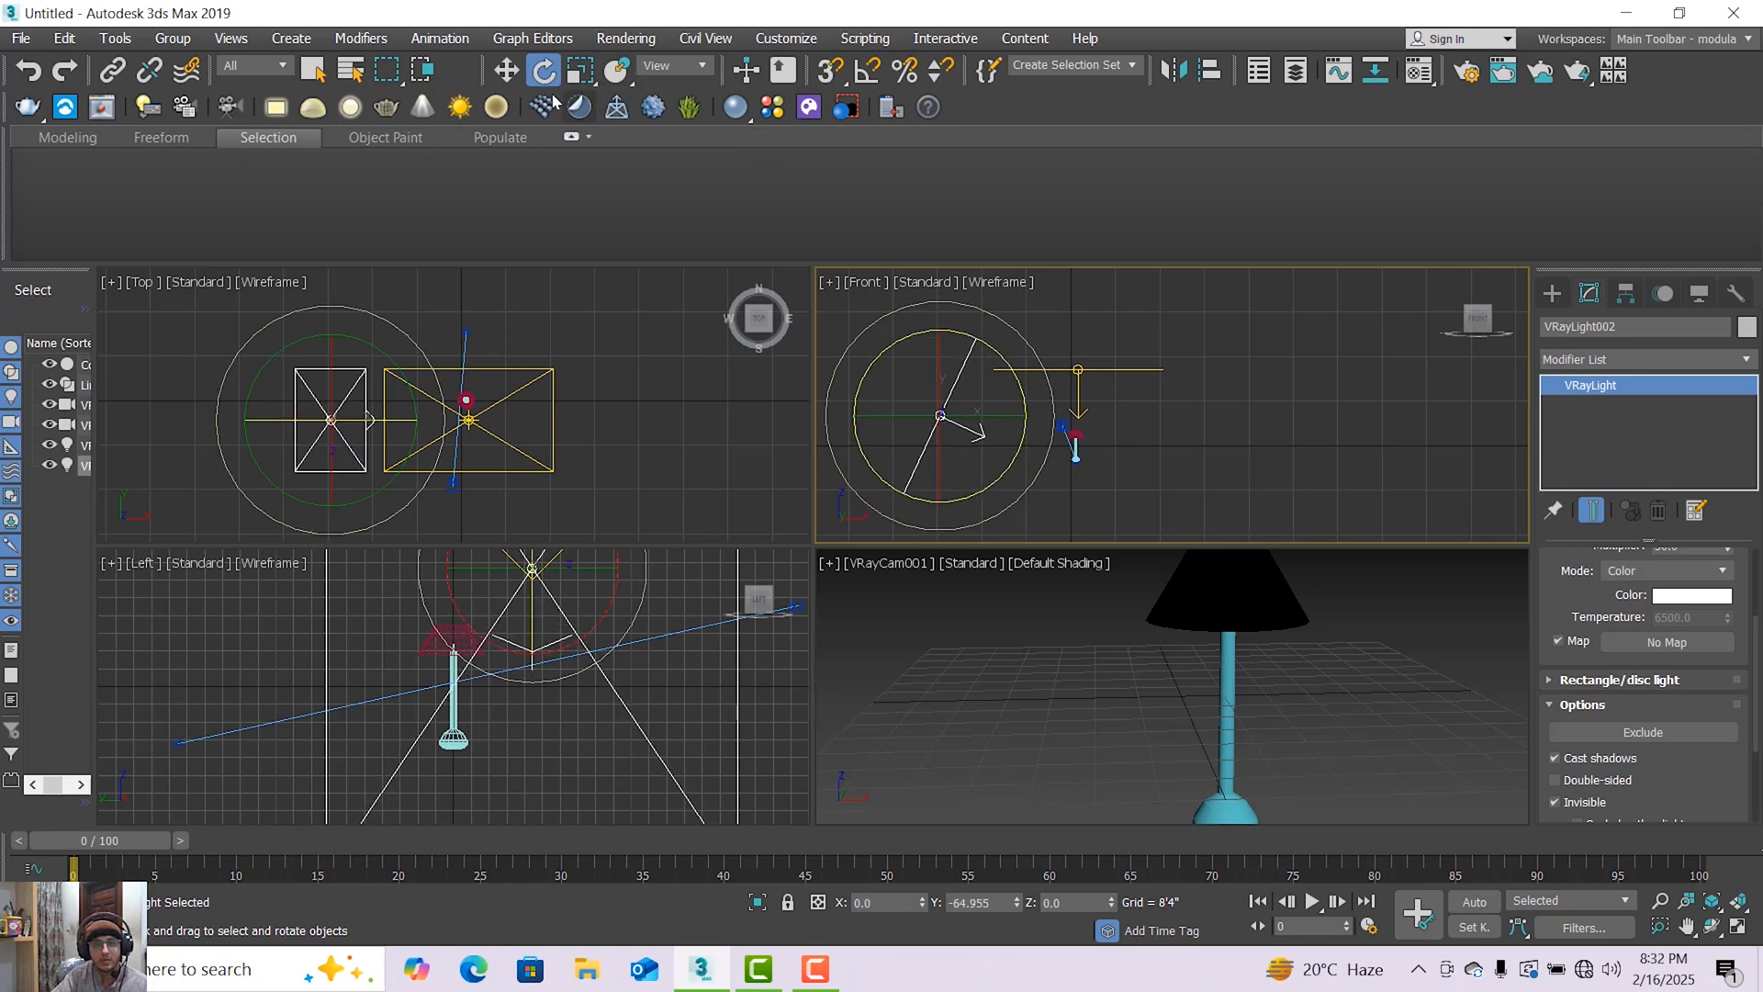
Clone the tilted side light to the opposite side of the lamp and rotate the copy to face the lamp.
left_click(506, 71)
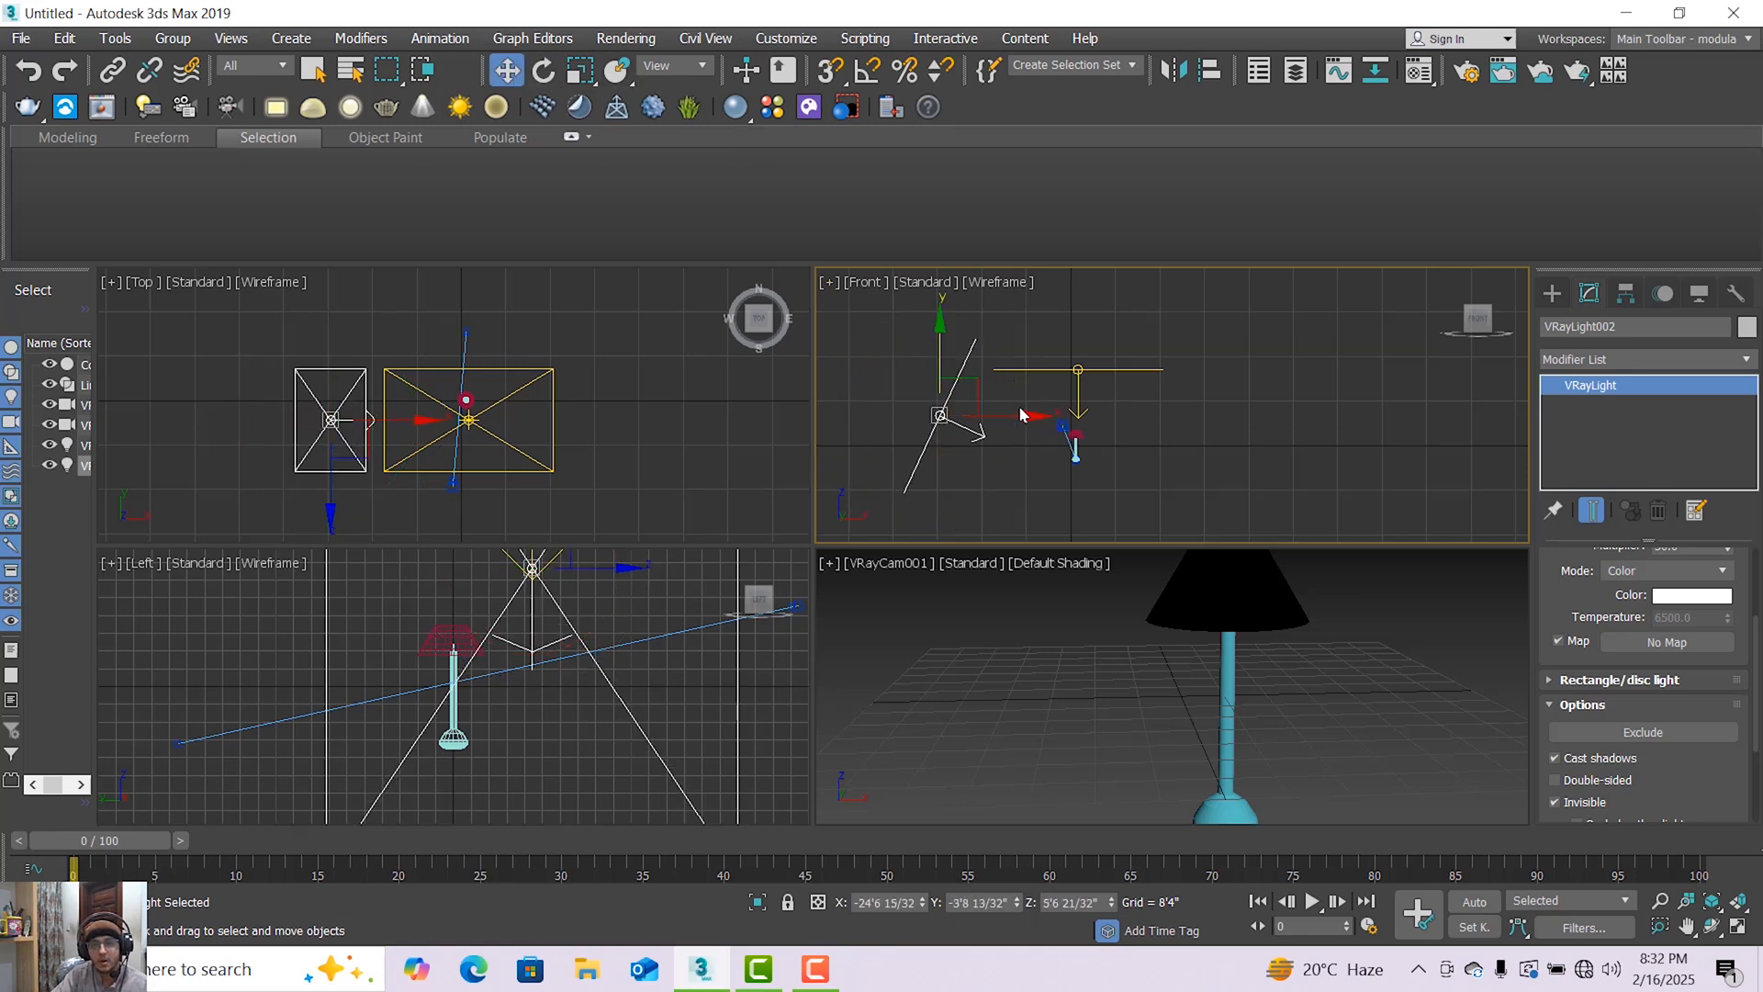
left_click(1008, 421)
left_click(978, 430)
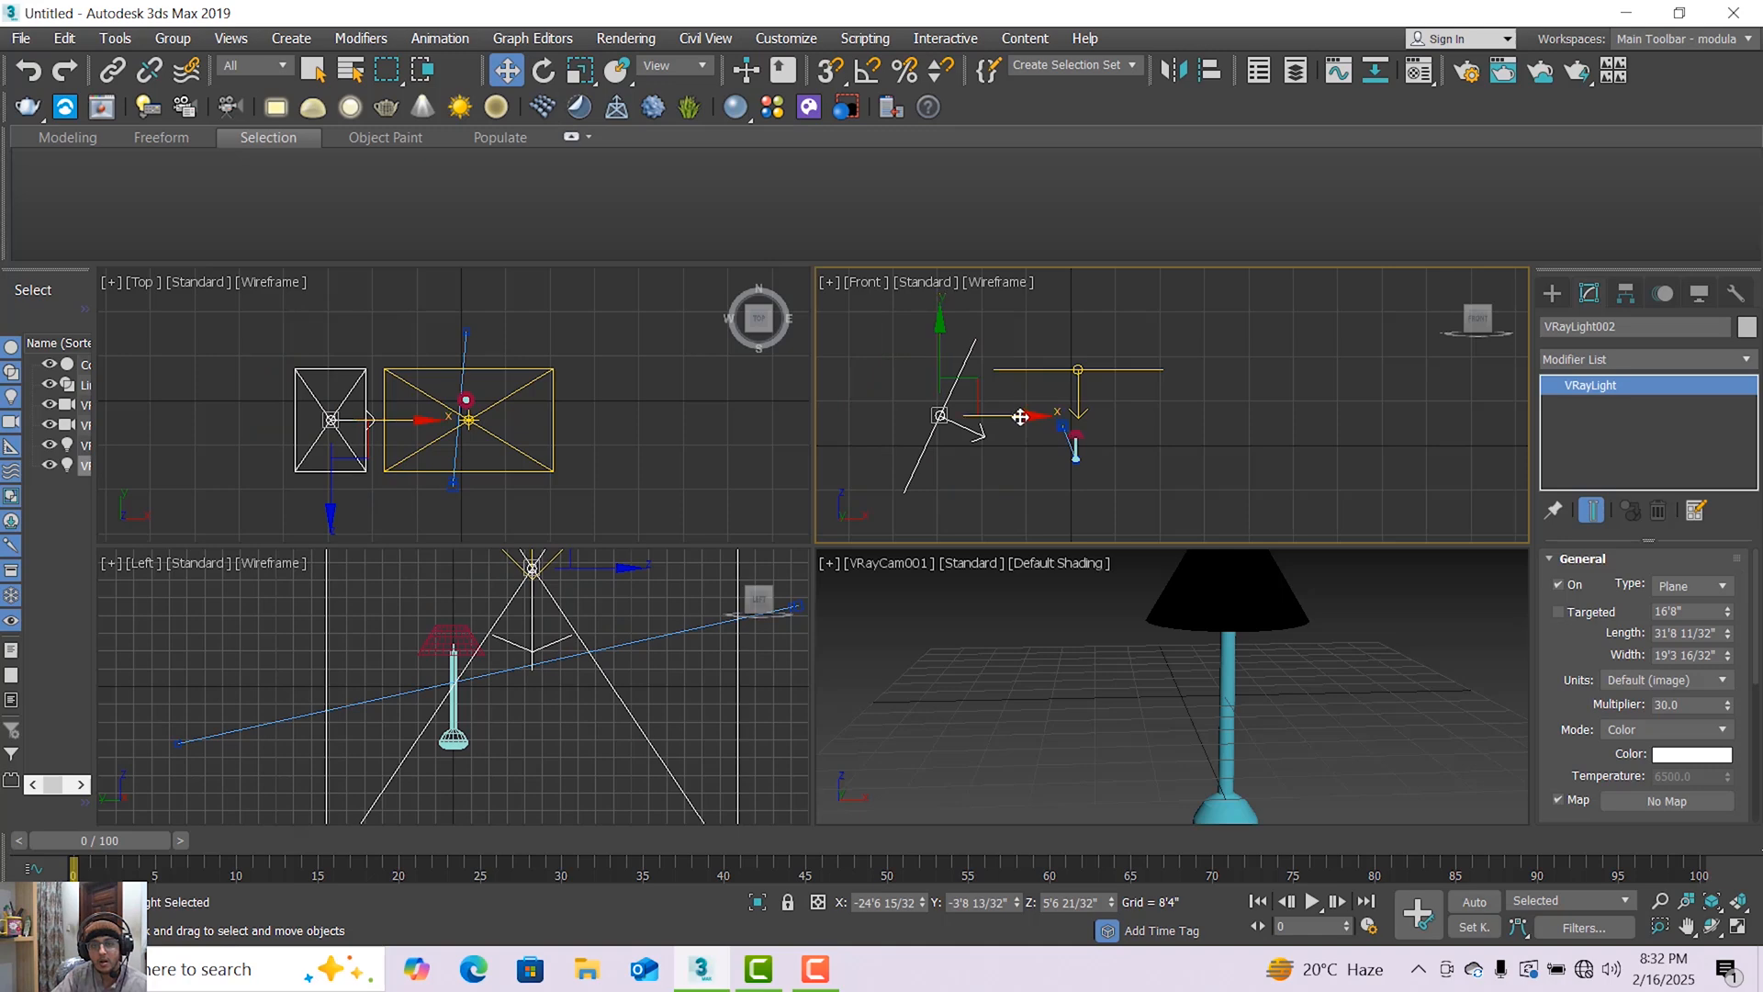
mouse_move(1020, 417)
left_mouse_down("shift")
mouse_move(1247, 416)
mouse_move(1305, 475)
mouse_move(1194, 385)
mouse_move(1035, 433)
mouse_move(1231, 598)
mouse_move(1206, 691)
mouse_move(1220, 673)
left_mouse_up("shift")
left_click(881, 578)
key("e")
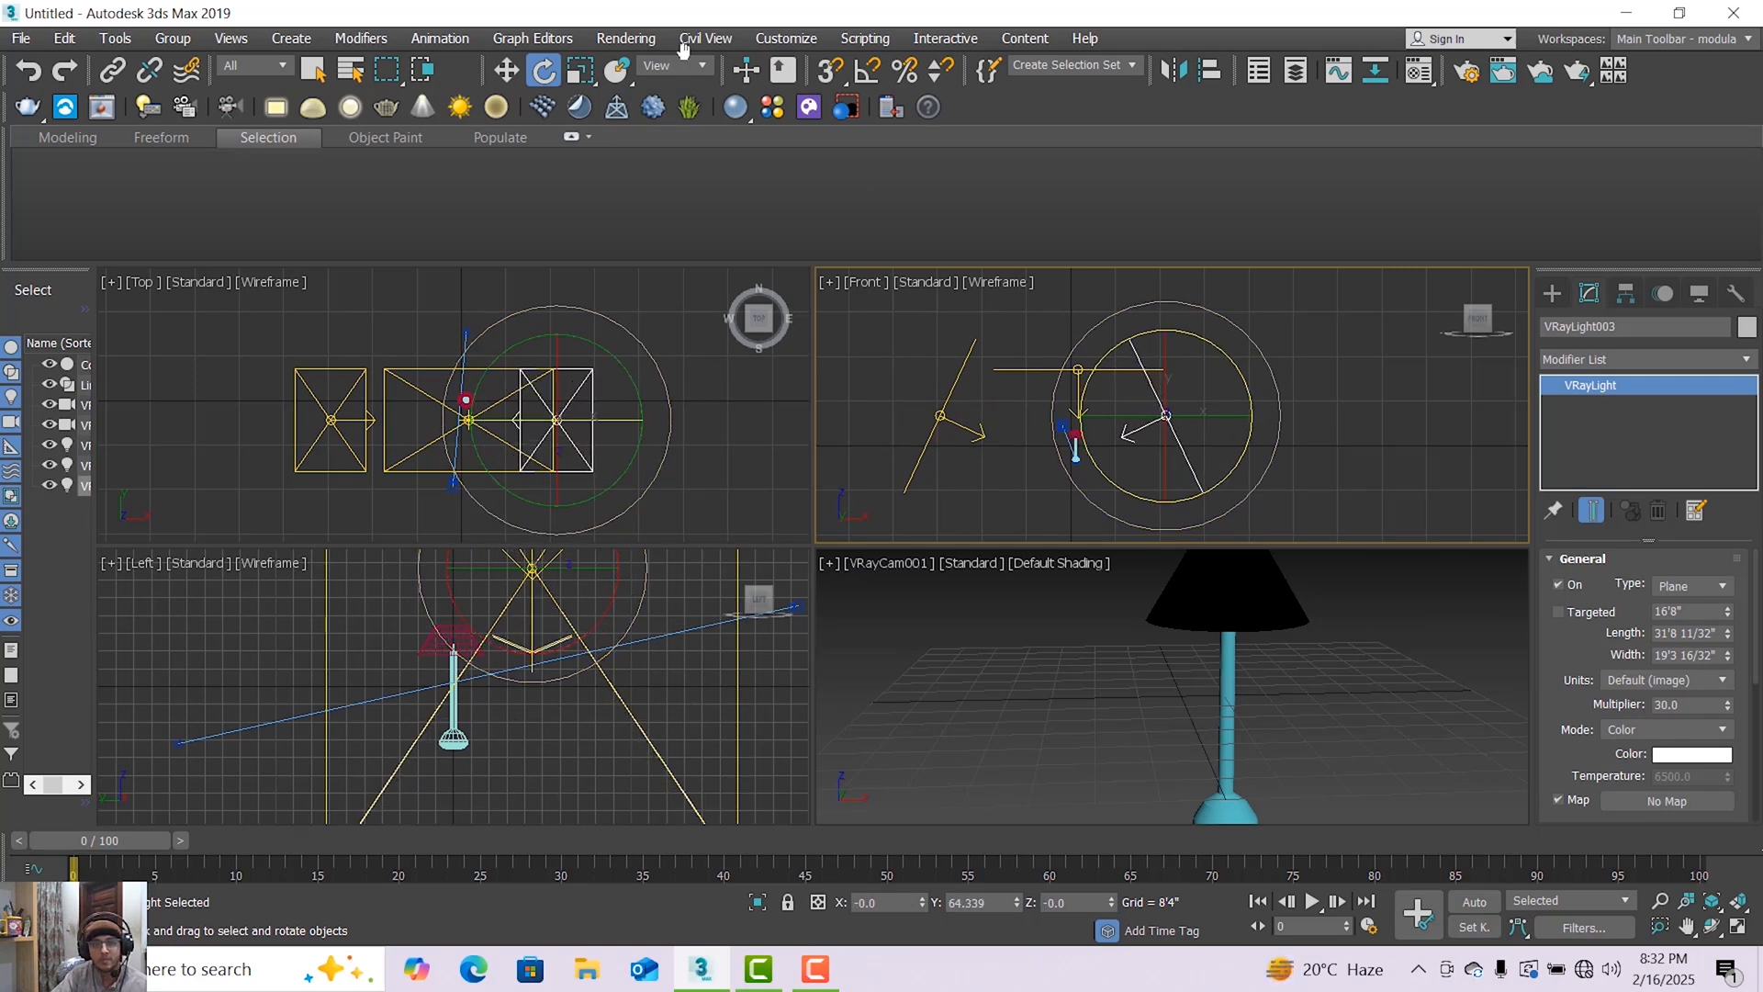
Move the second side light about 10'2" farther from the lamp along X in the Front viewport.
left_click(510, 70)
left_click(1179, 423)
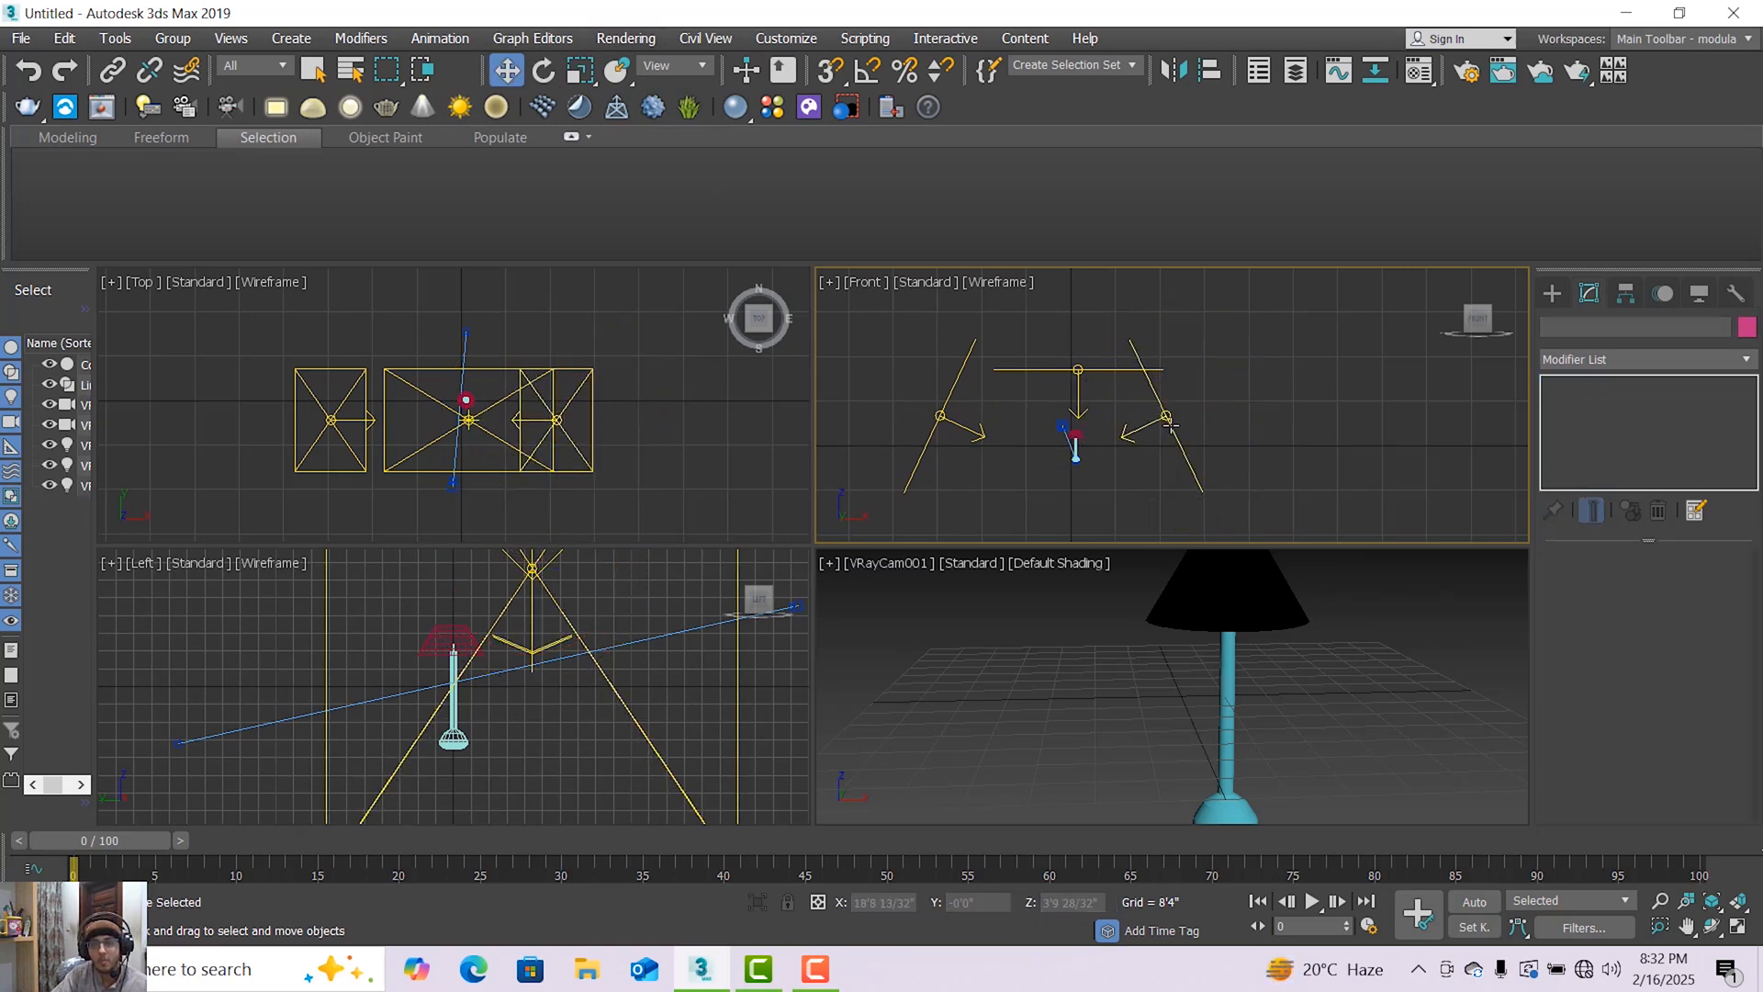
left_click(1167, 418)
left_click_drag(1234, 410, 1287, 412)
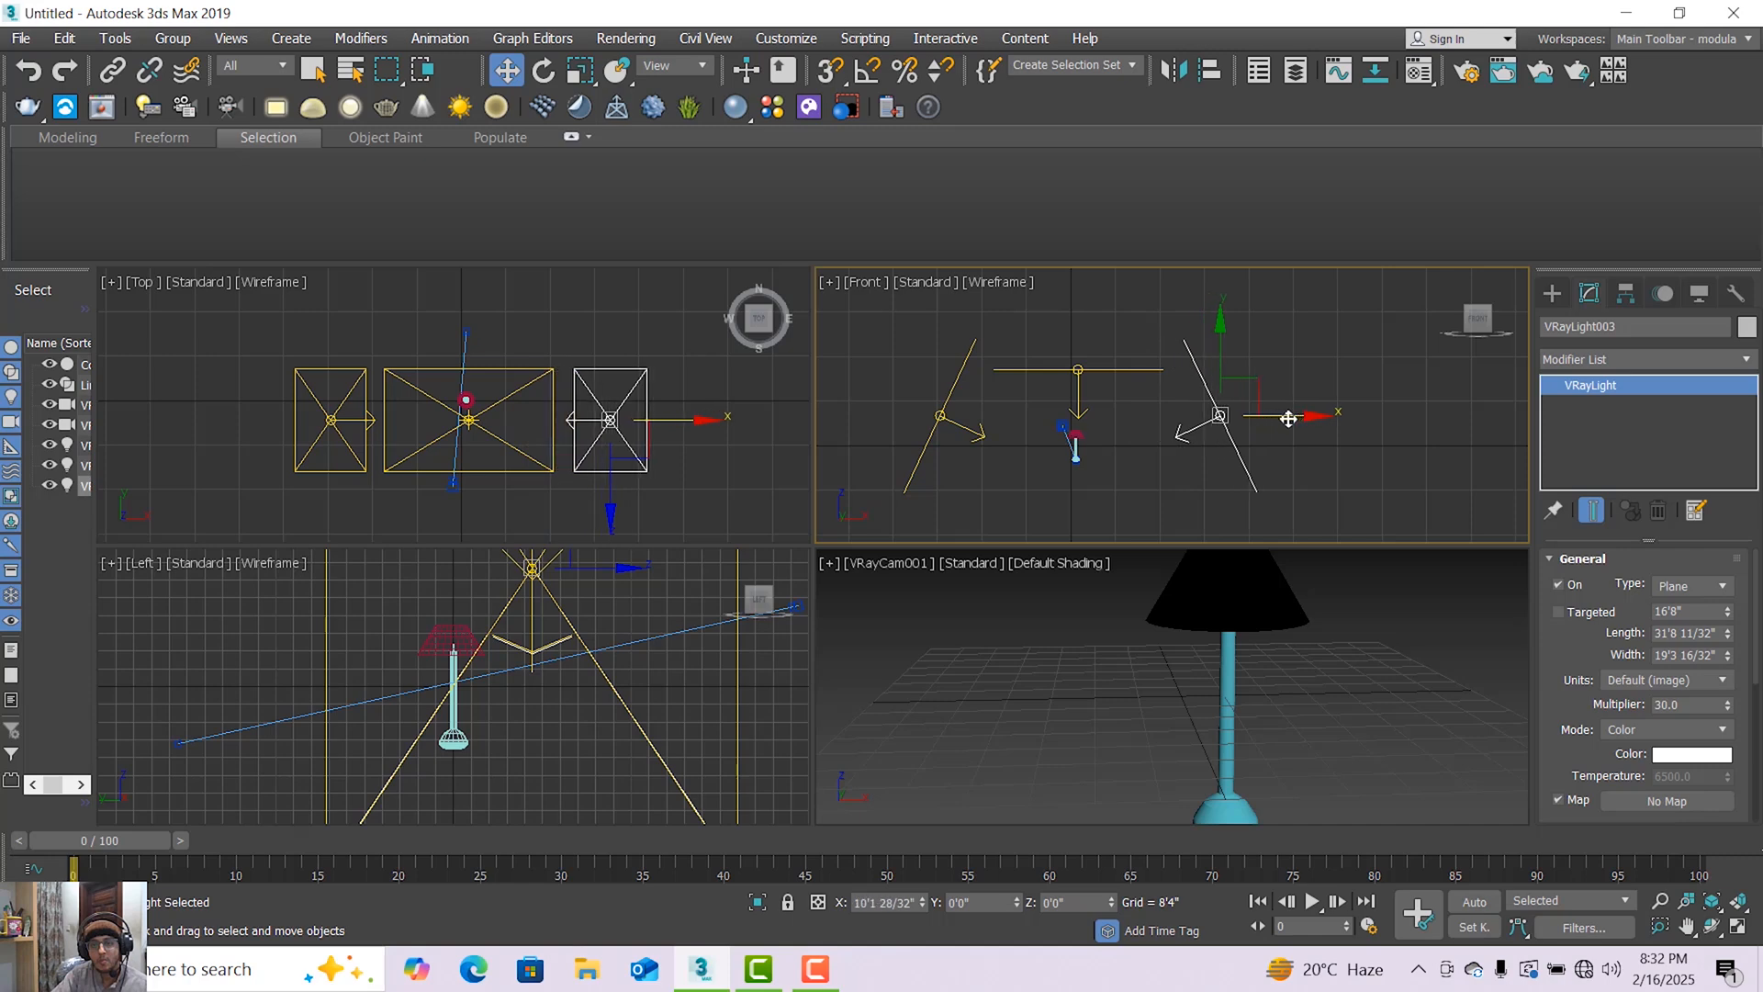
Clone the overhead light below the lamp as one independent copy and rotate the copy to face upward.
left_click(1117, 369)
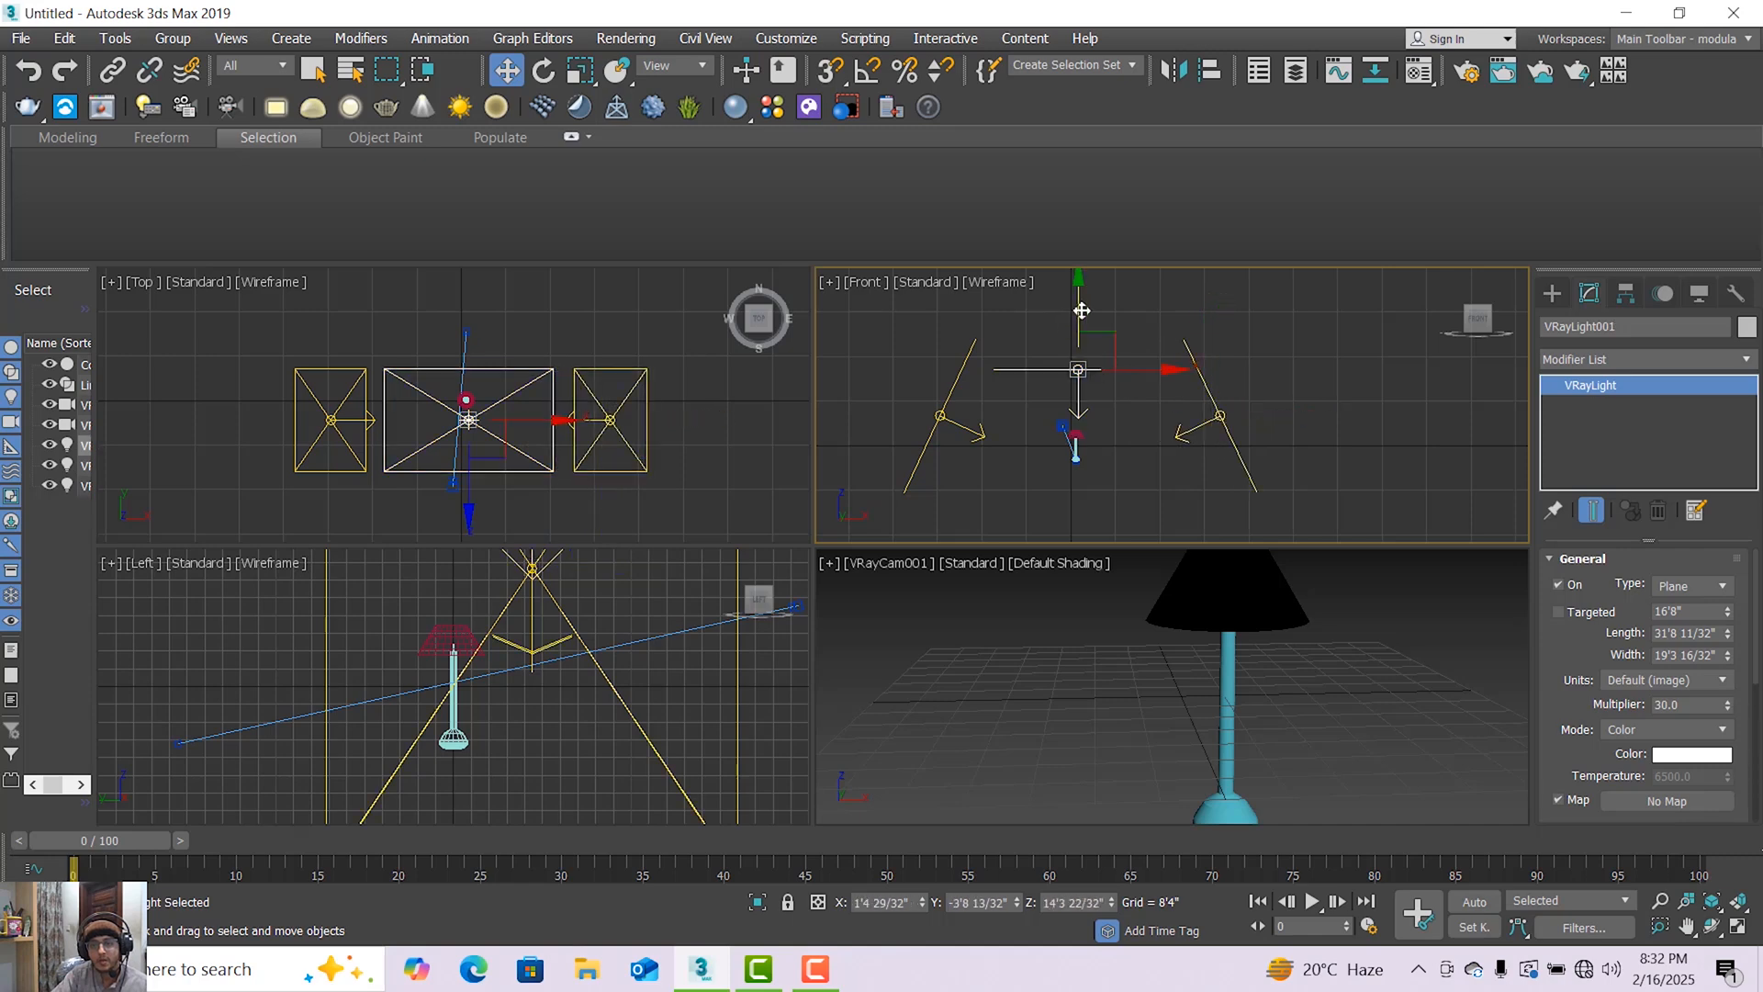
left_click_drag(1081, 310, 1102, 451, "shift")
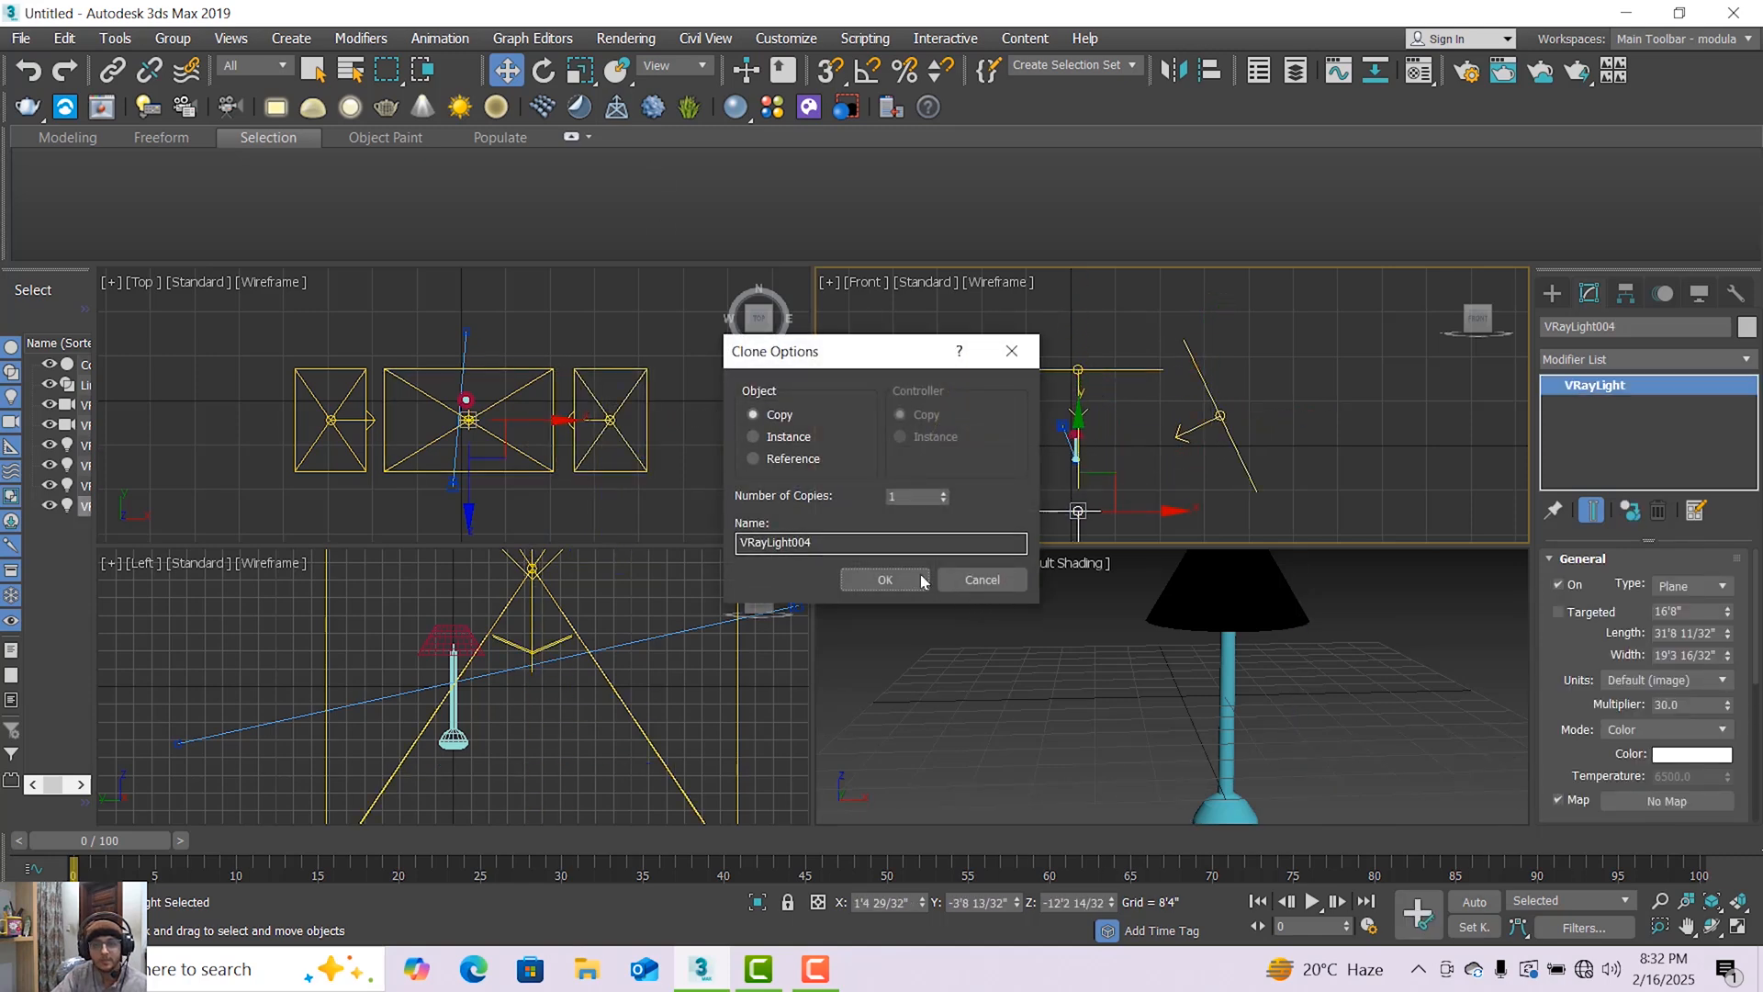
left_click(884, 580)
left_click(543, 69)
scroll(1175, 413, "down", 3)
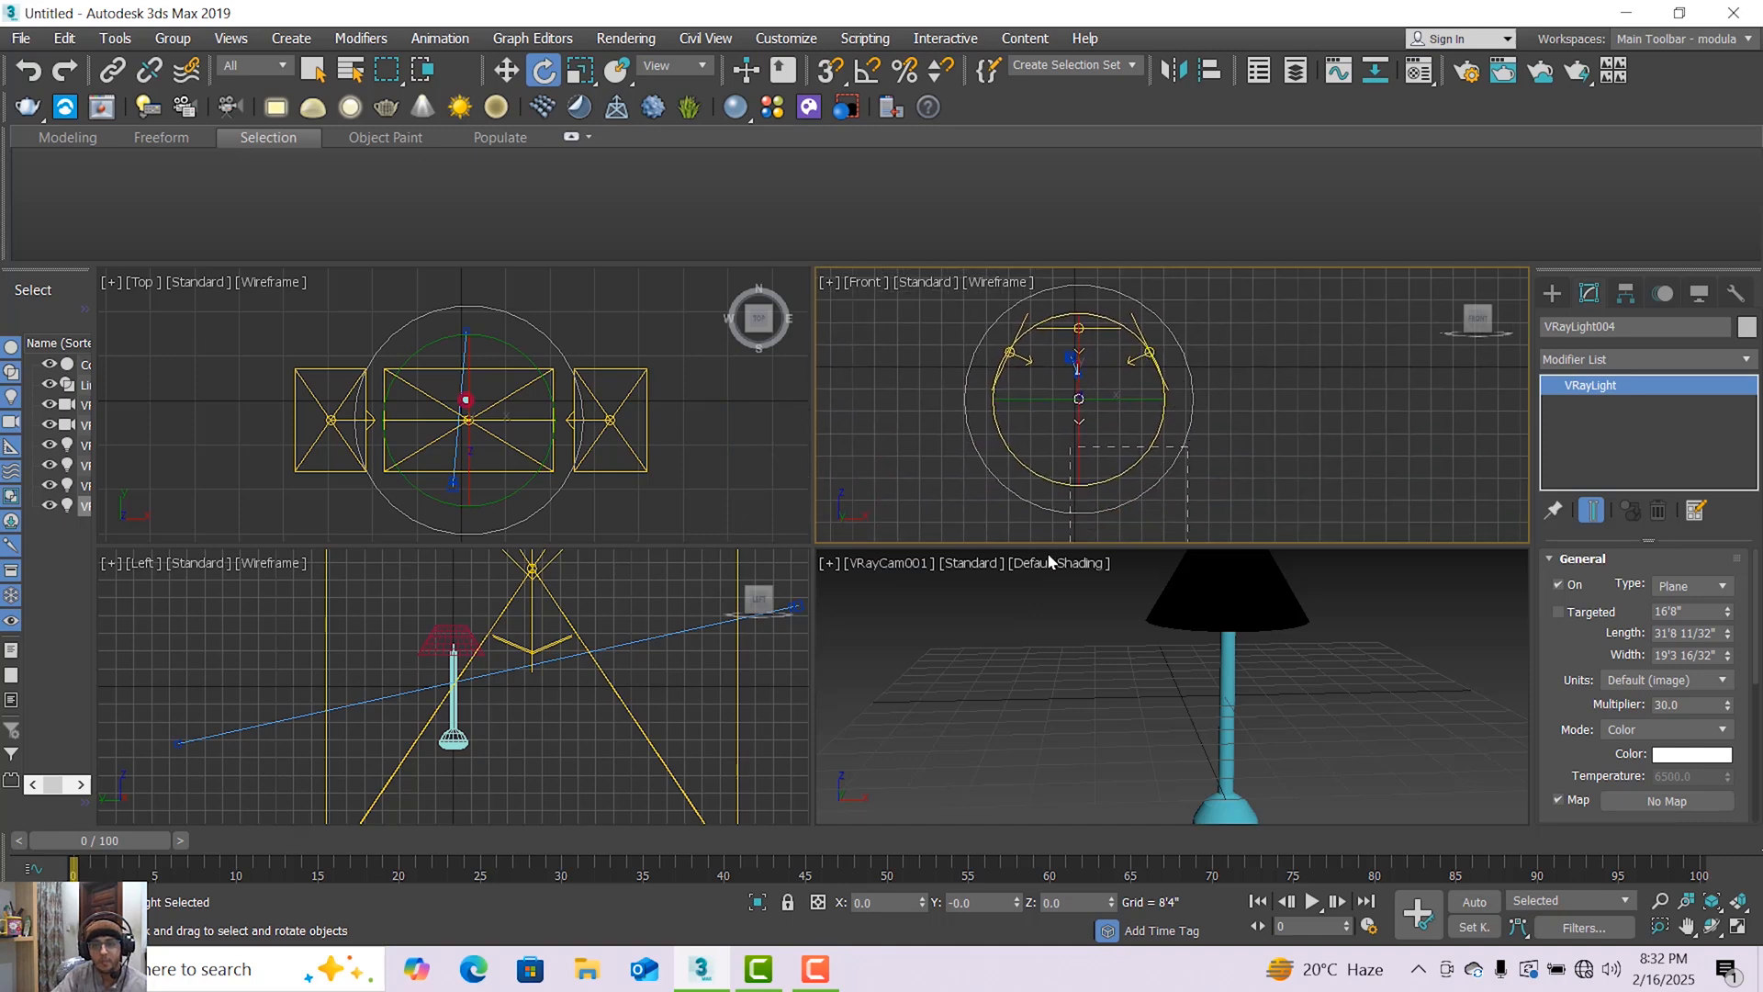
left_click(1104, 508)
left_click(1078, 406)
left_click_drag(1108, 516, 976, 395)
Move the upward-facing light farther below the lamp and raise the overhead light to about Z 28'4".
left_click(514, 72)
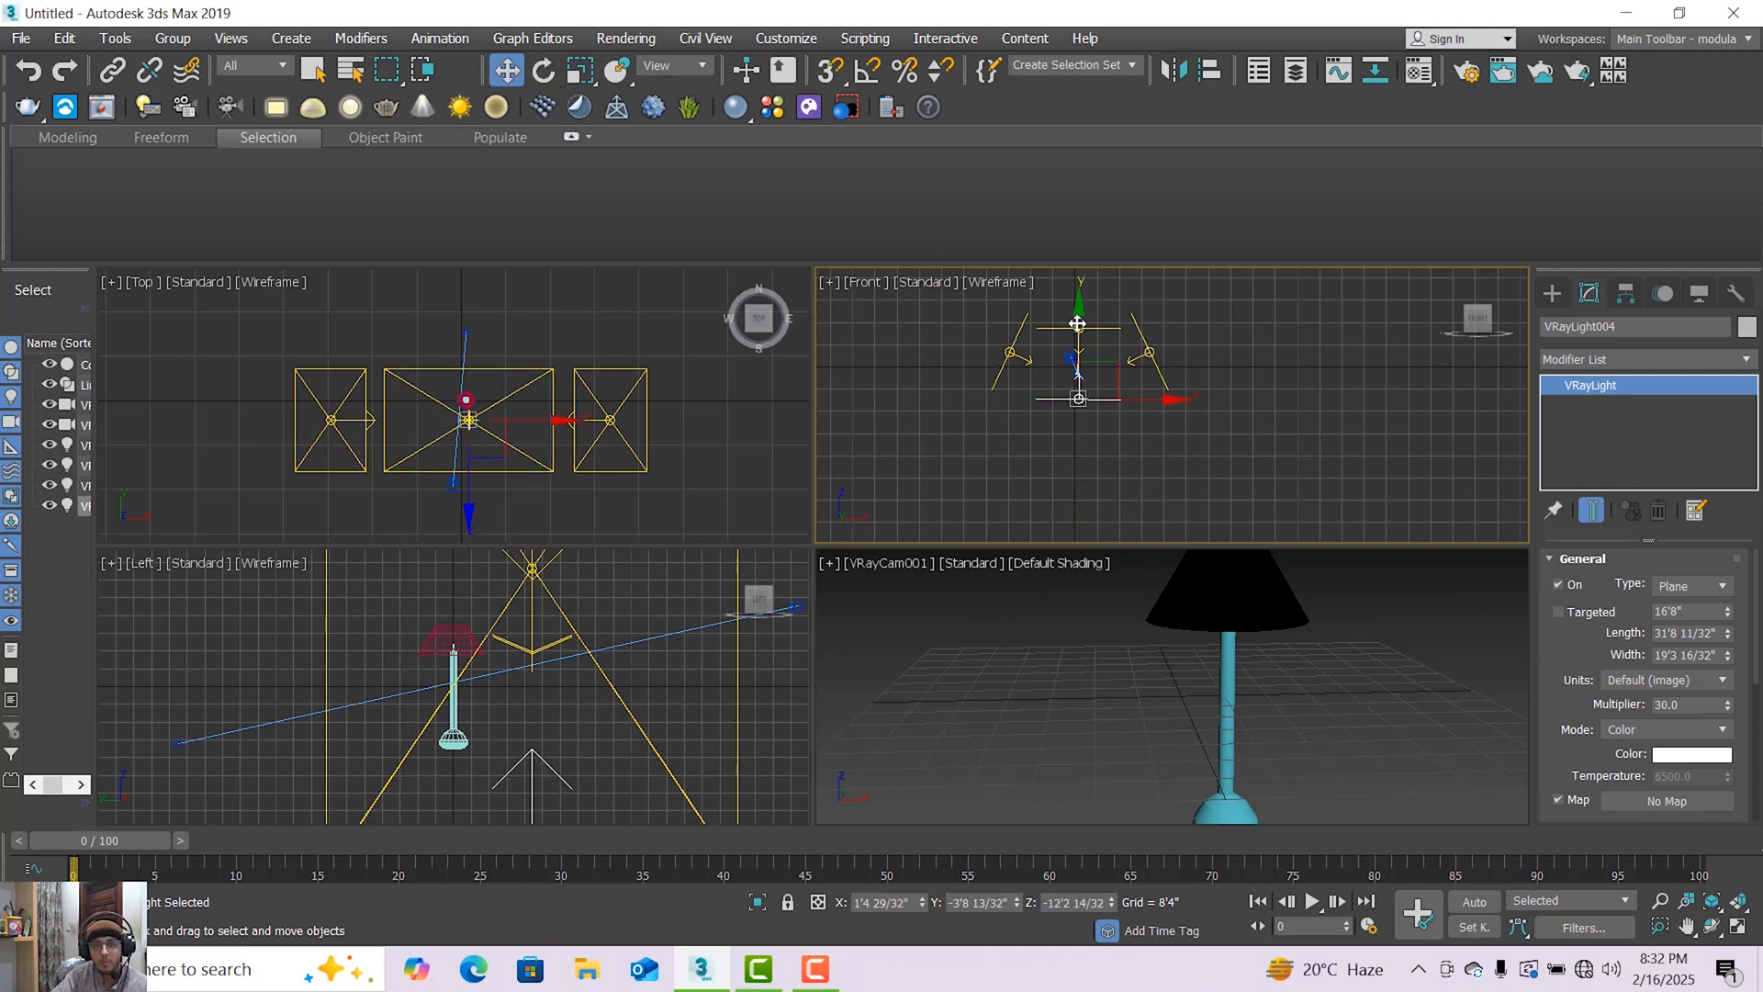
mouse_move(1077, 324)
left_mouse_down()
mouse_move(1090, 331)
mouse_move(1078, 265)
mouse_move(1079, 292)
left_mouse_up()
Spread the two tilted side lights outward from the lamp, to about X -28'3" and X 30'9".
left_click(1030, 363)
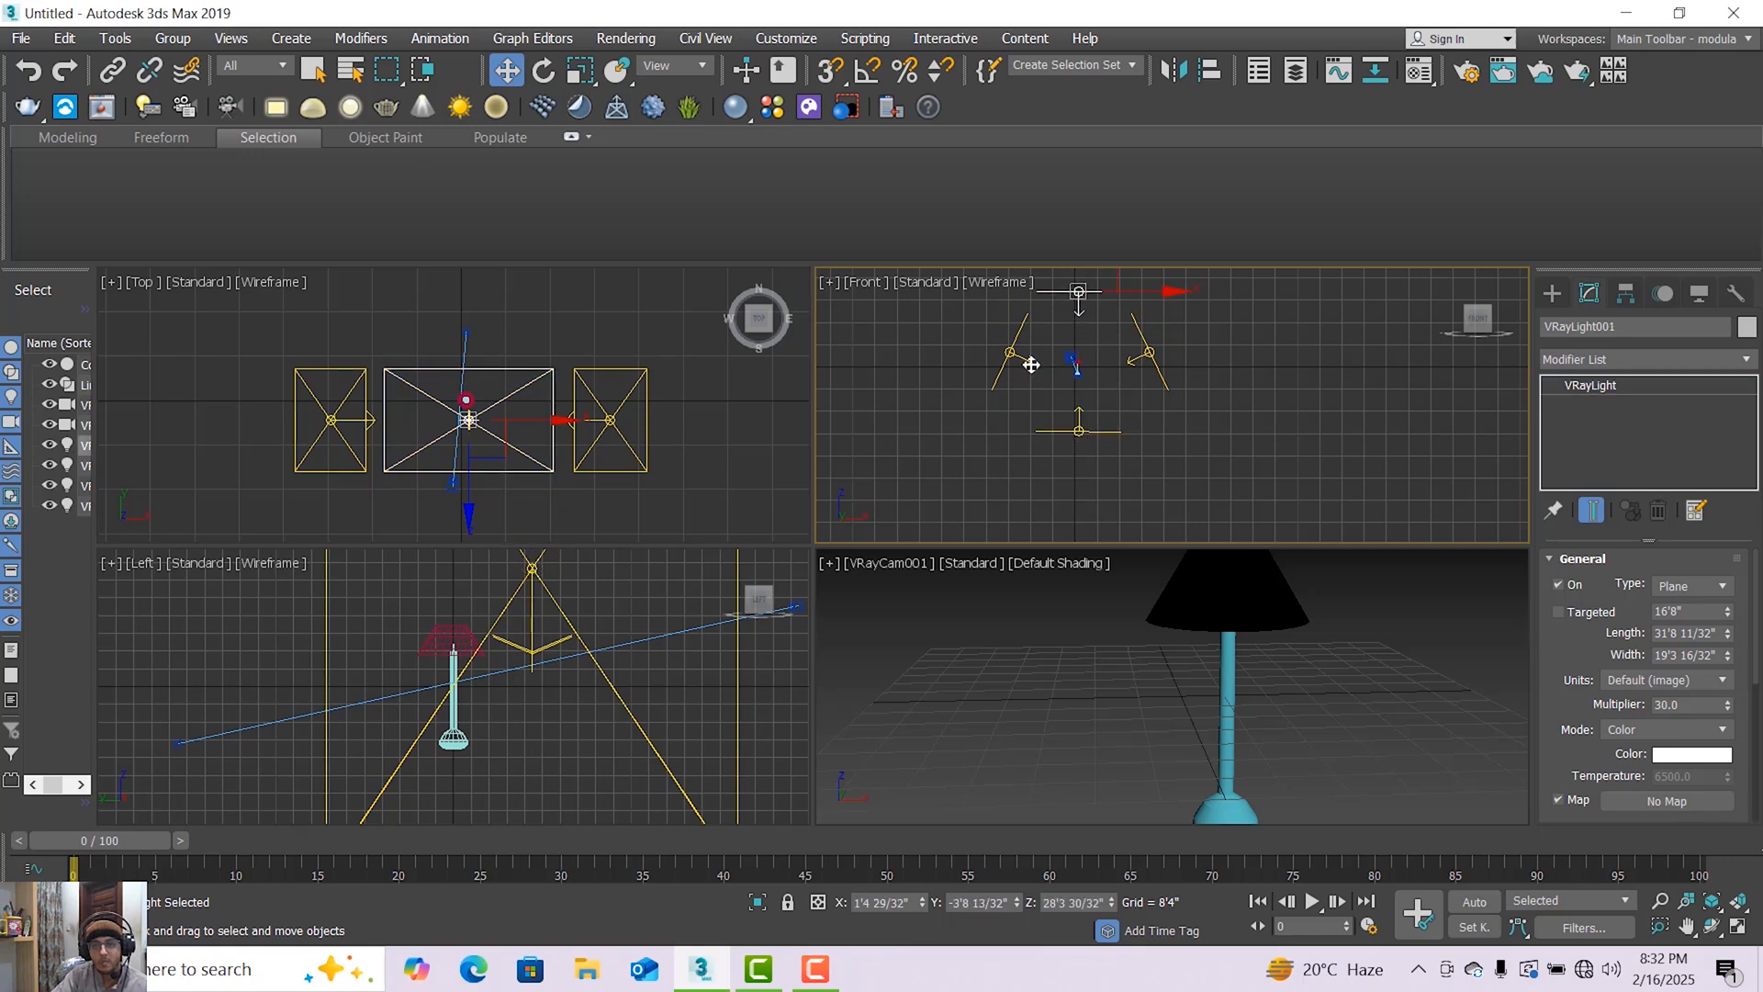
left_click_drag(1056, 354, 1046, 355)
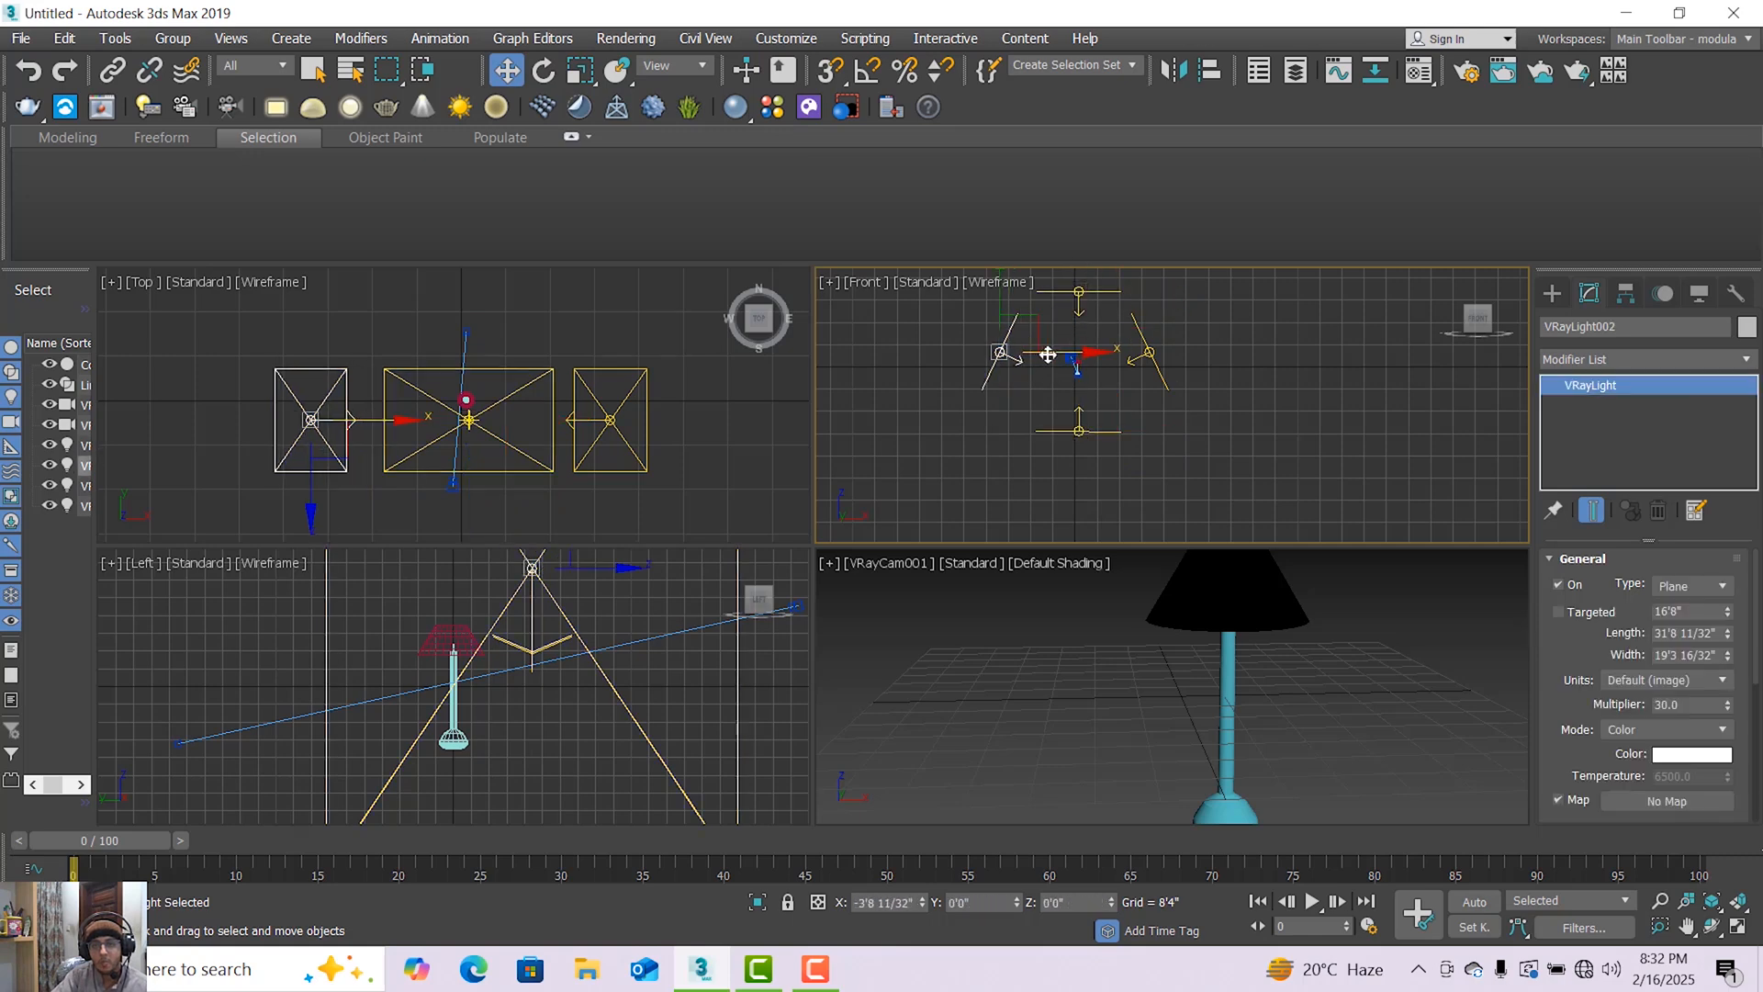
left_click(1152, 353)
left_click_drag(1182, 356, 1190, 355)
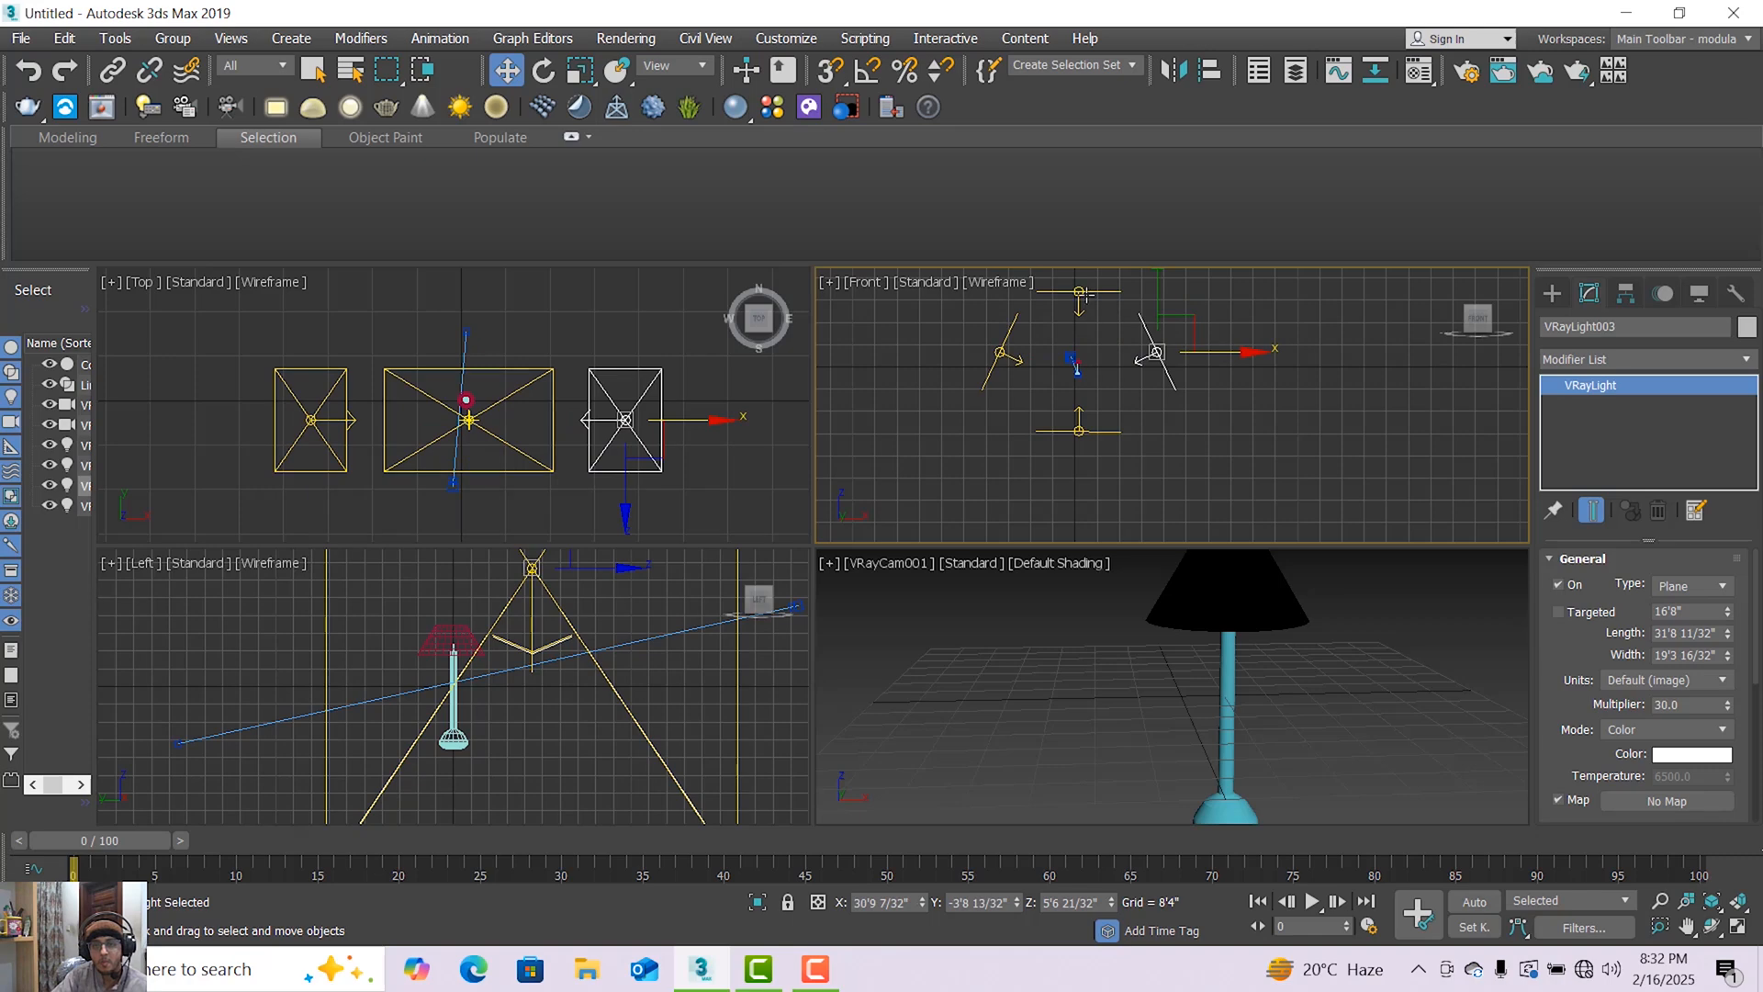
Raise the overhead light to about Z 32'0" and clear the selection.
left_click(1087, 294)
middle_click_drag(1110, 315, 1120, 365)
left_click_drag(1087, 291, 1090, 281)
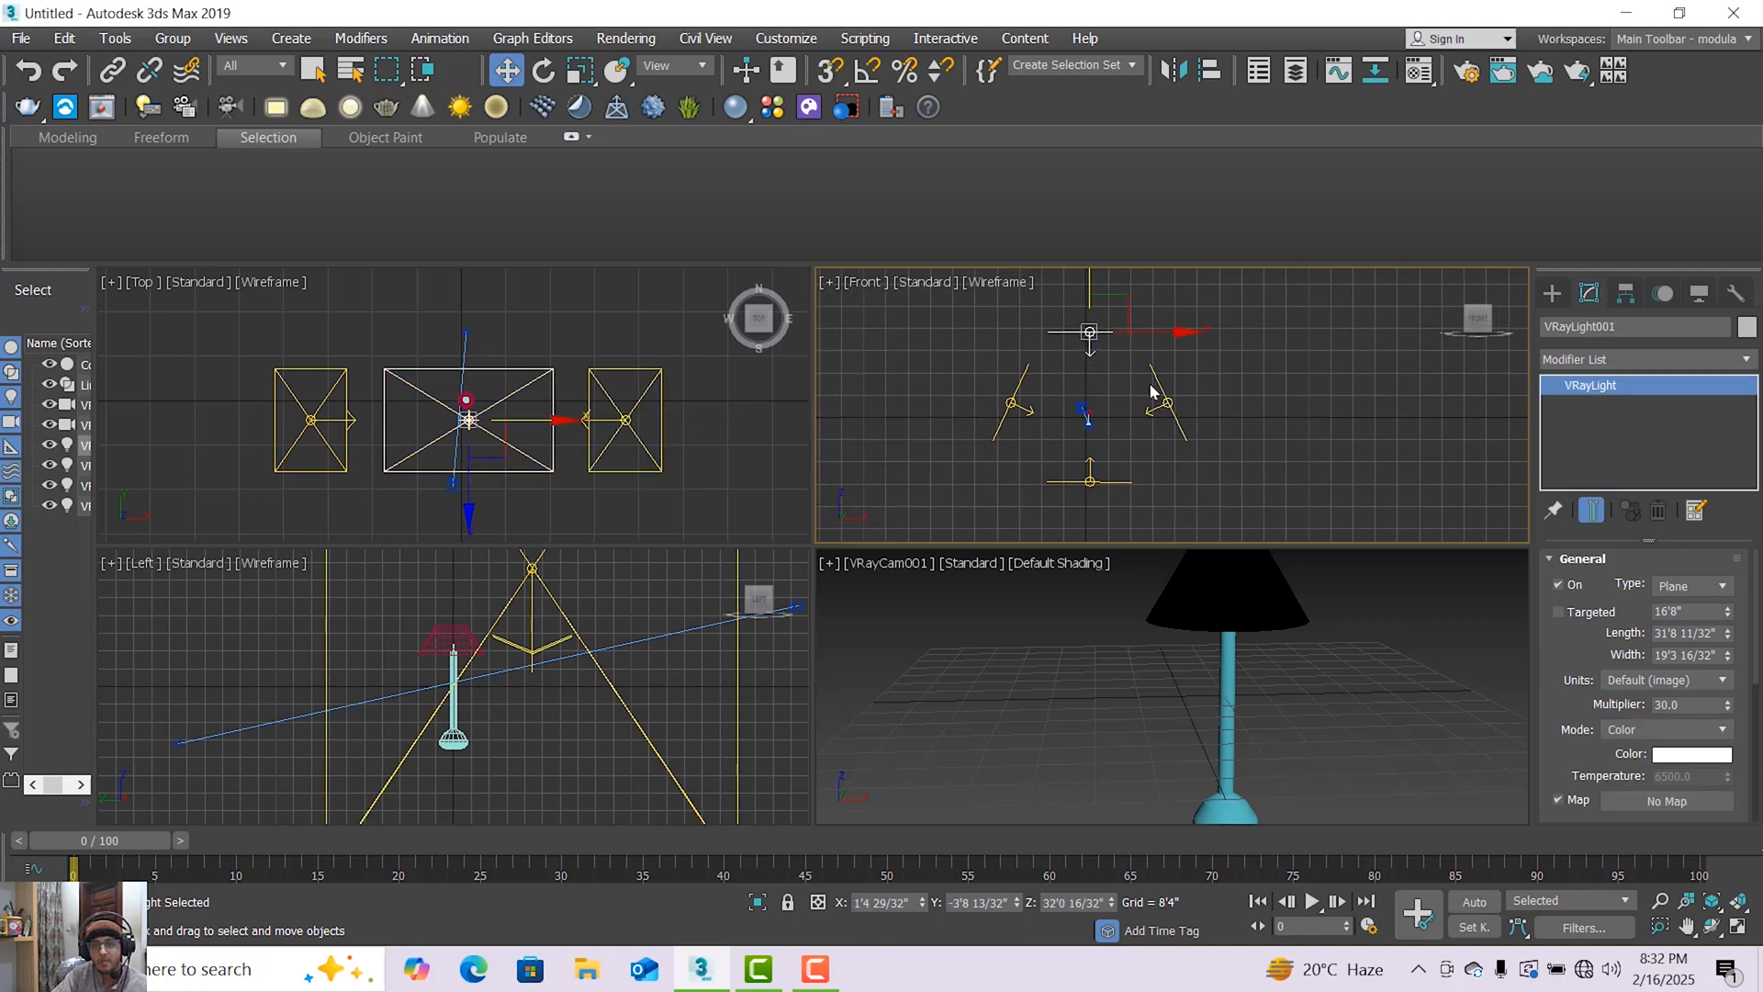
left_click(1208, 410)
Maximize the VRayCam001 viewport and dolly the camera back until the whole lamp fits in the frame.
left_click(905, 563)
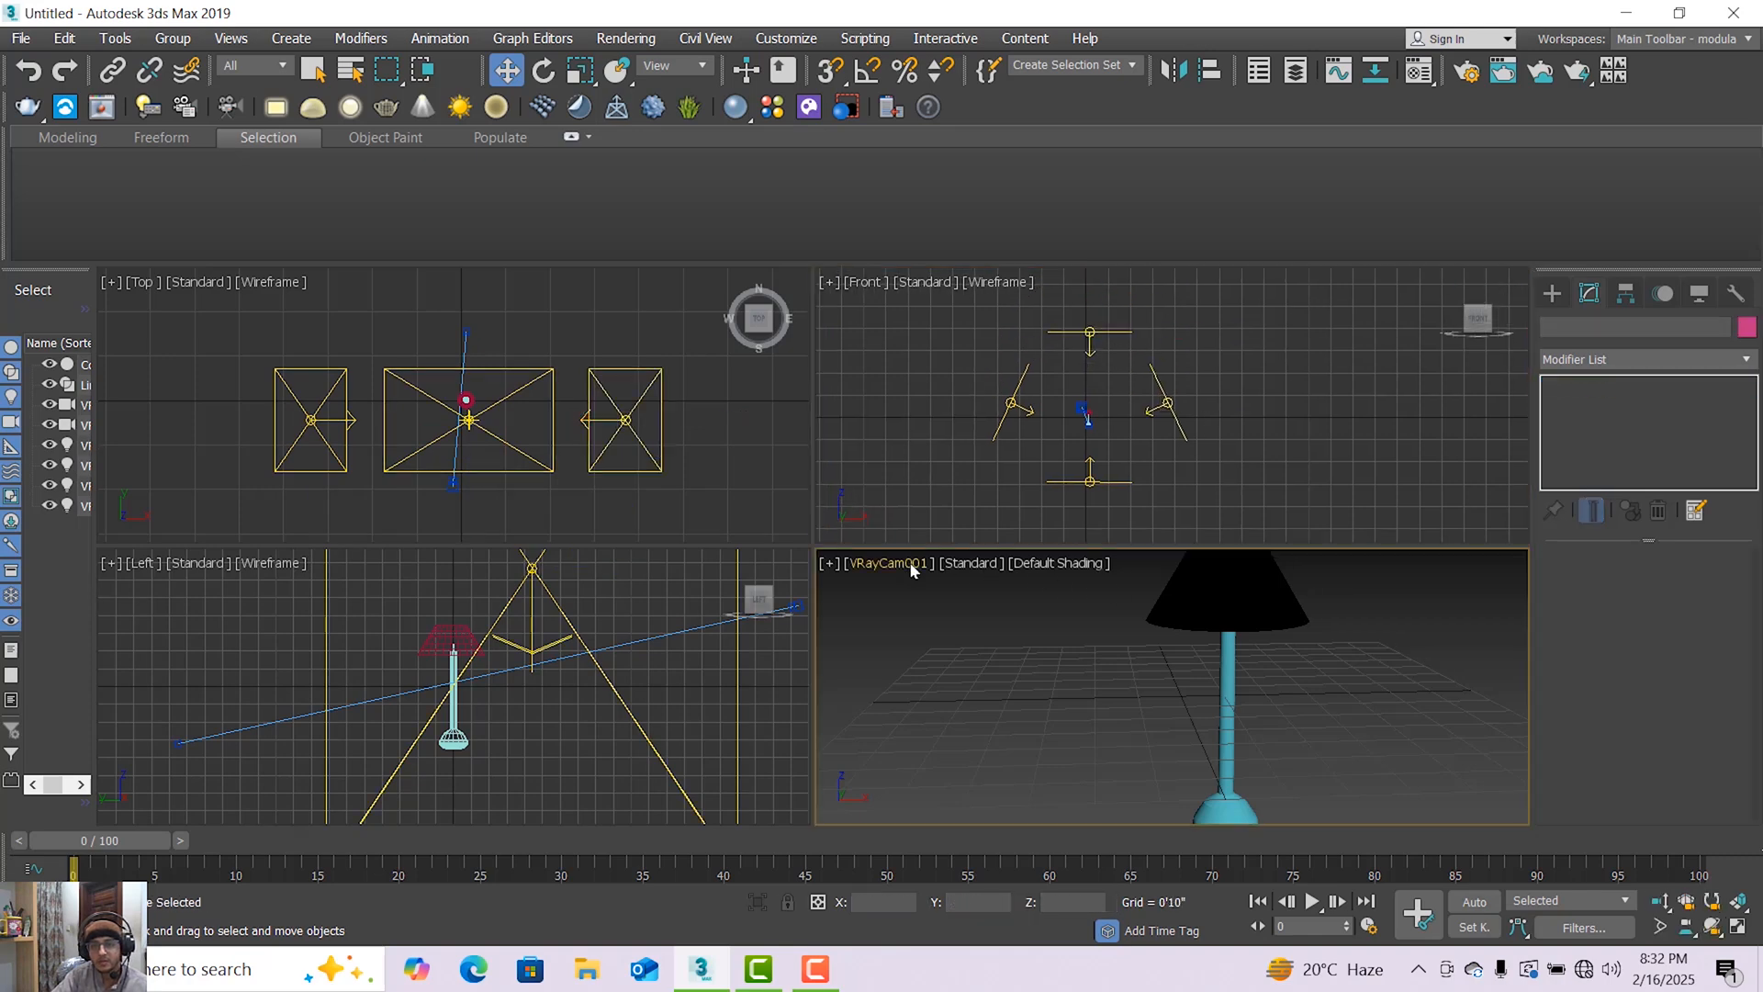
mouse_move(1019, 136)
left_click(1313, 128)
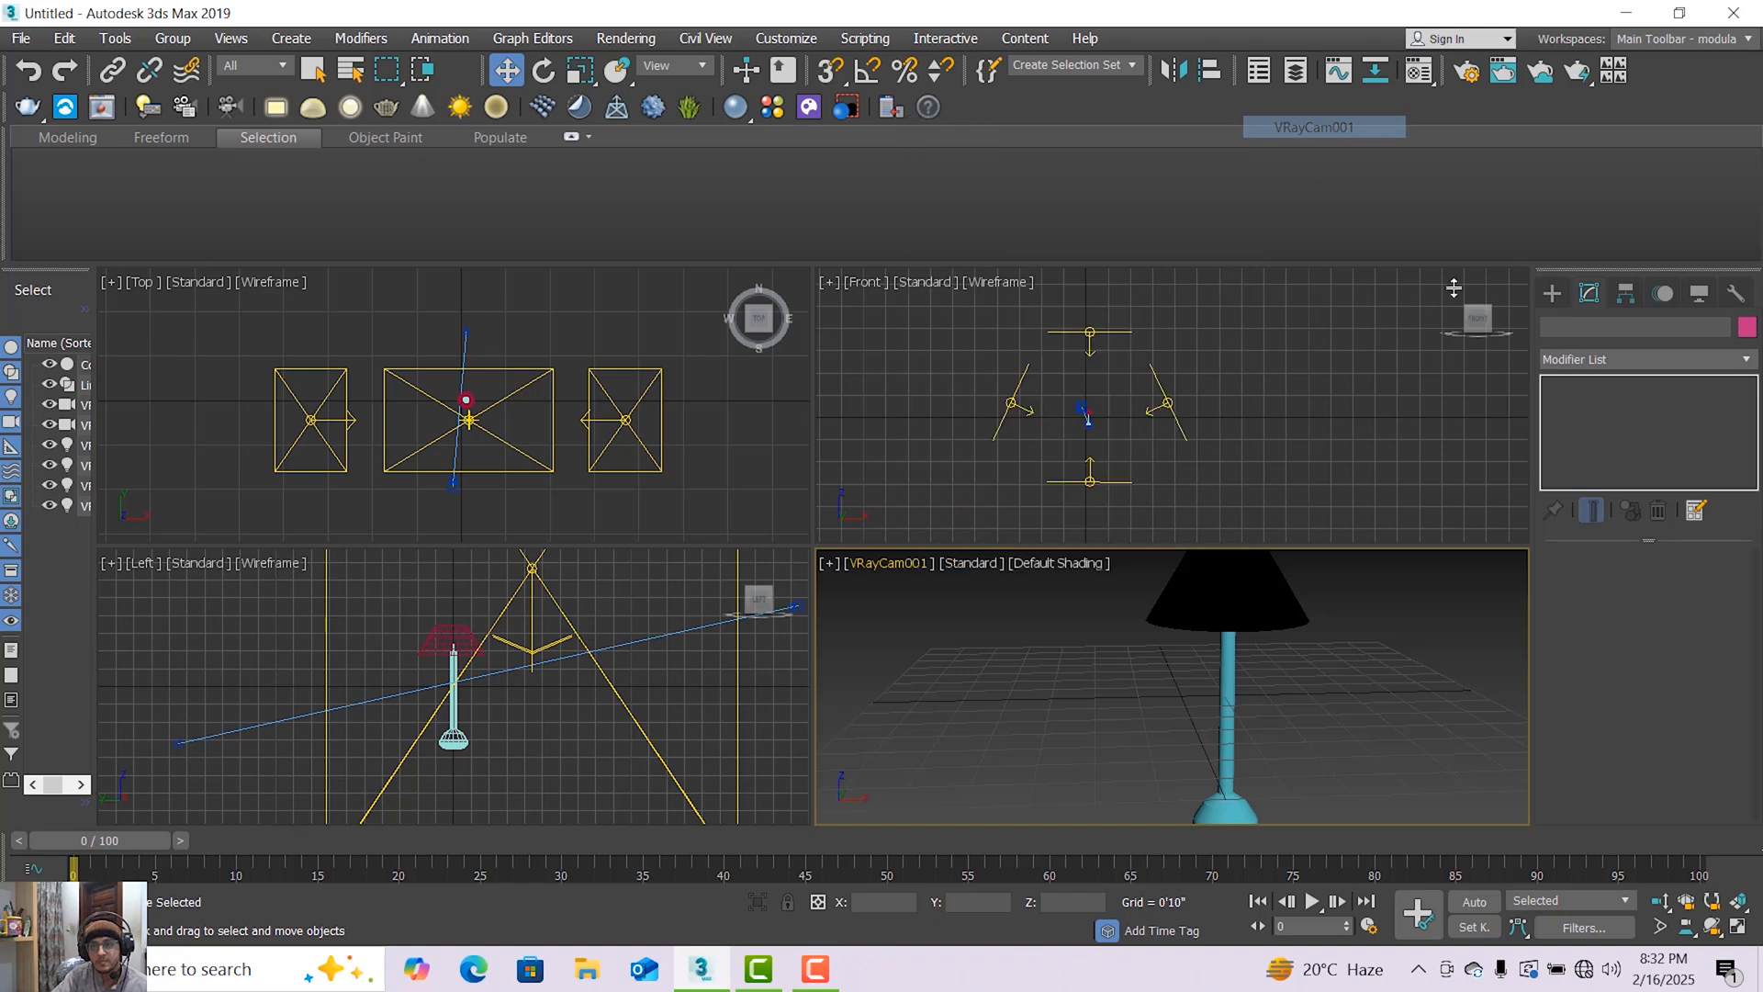
left_click(1739, 926)
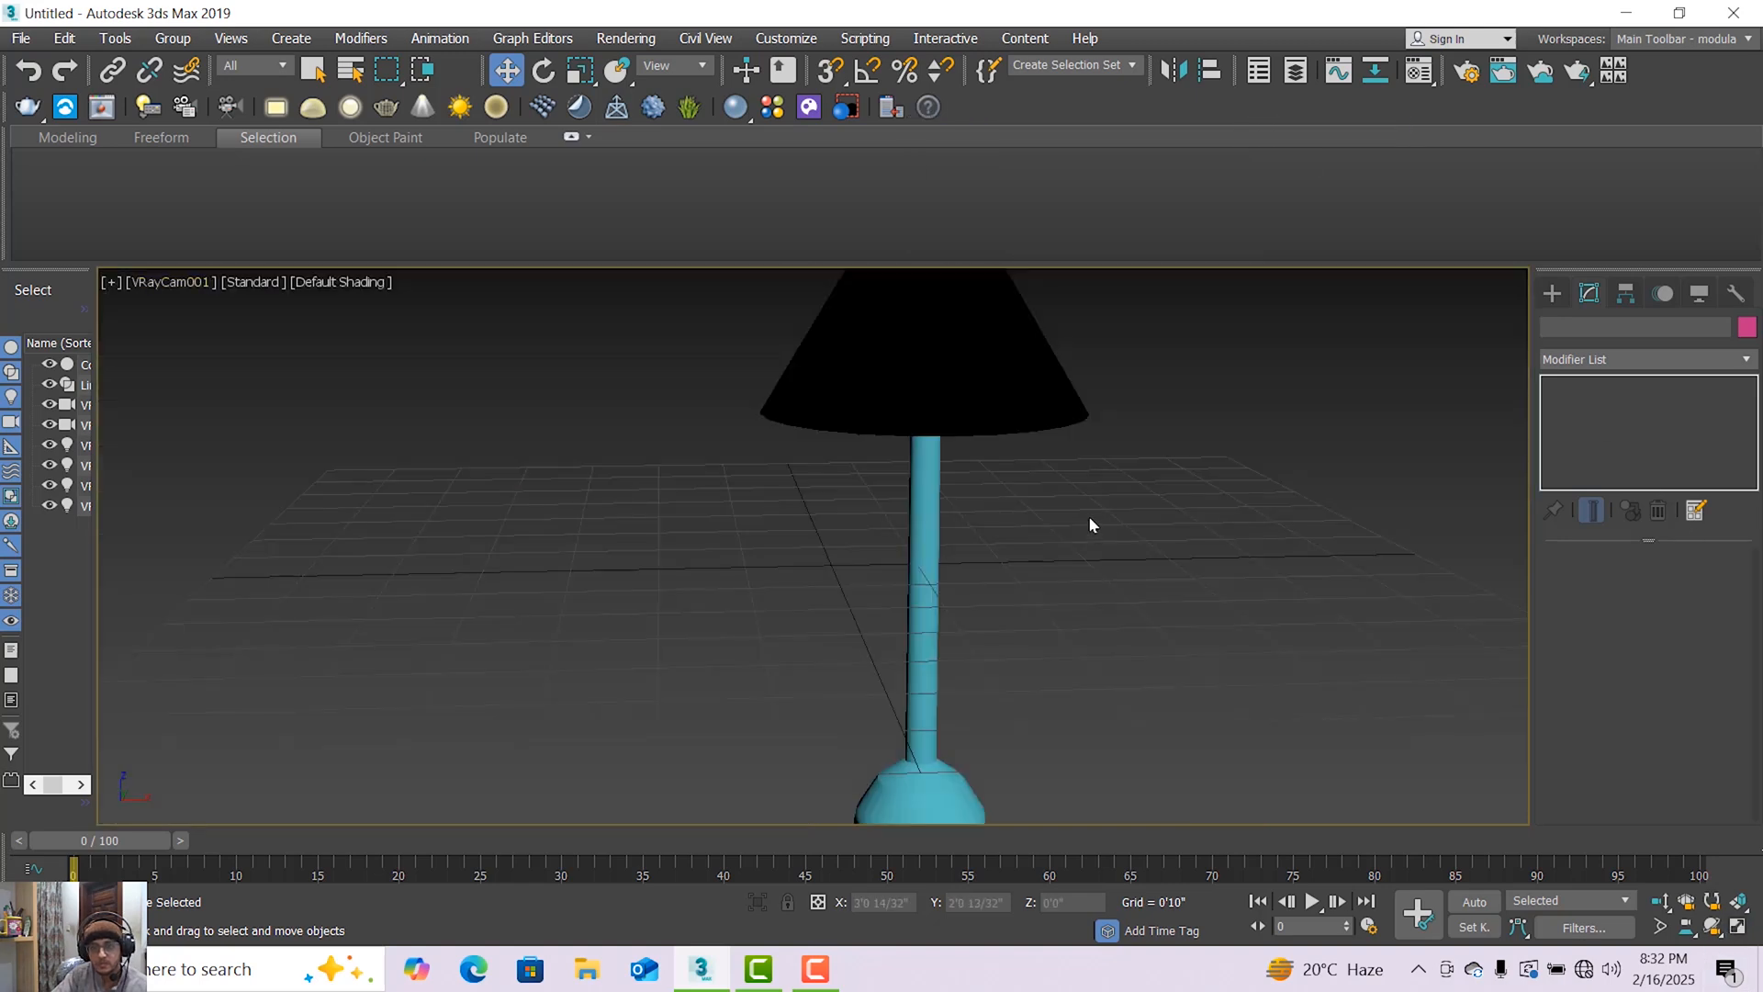
left_click(1658, 902)
left_click_drag(997, 450, 991, 513)
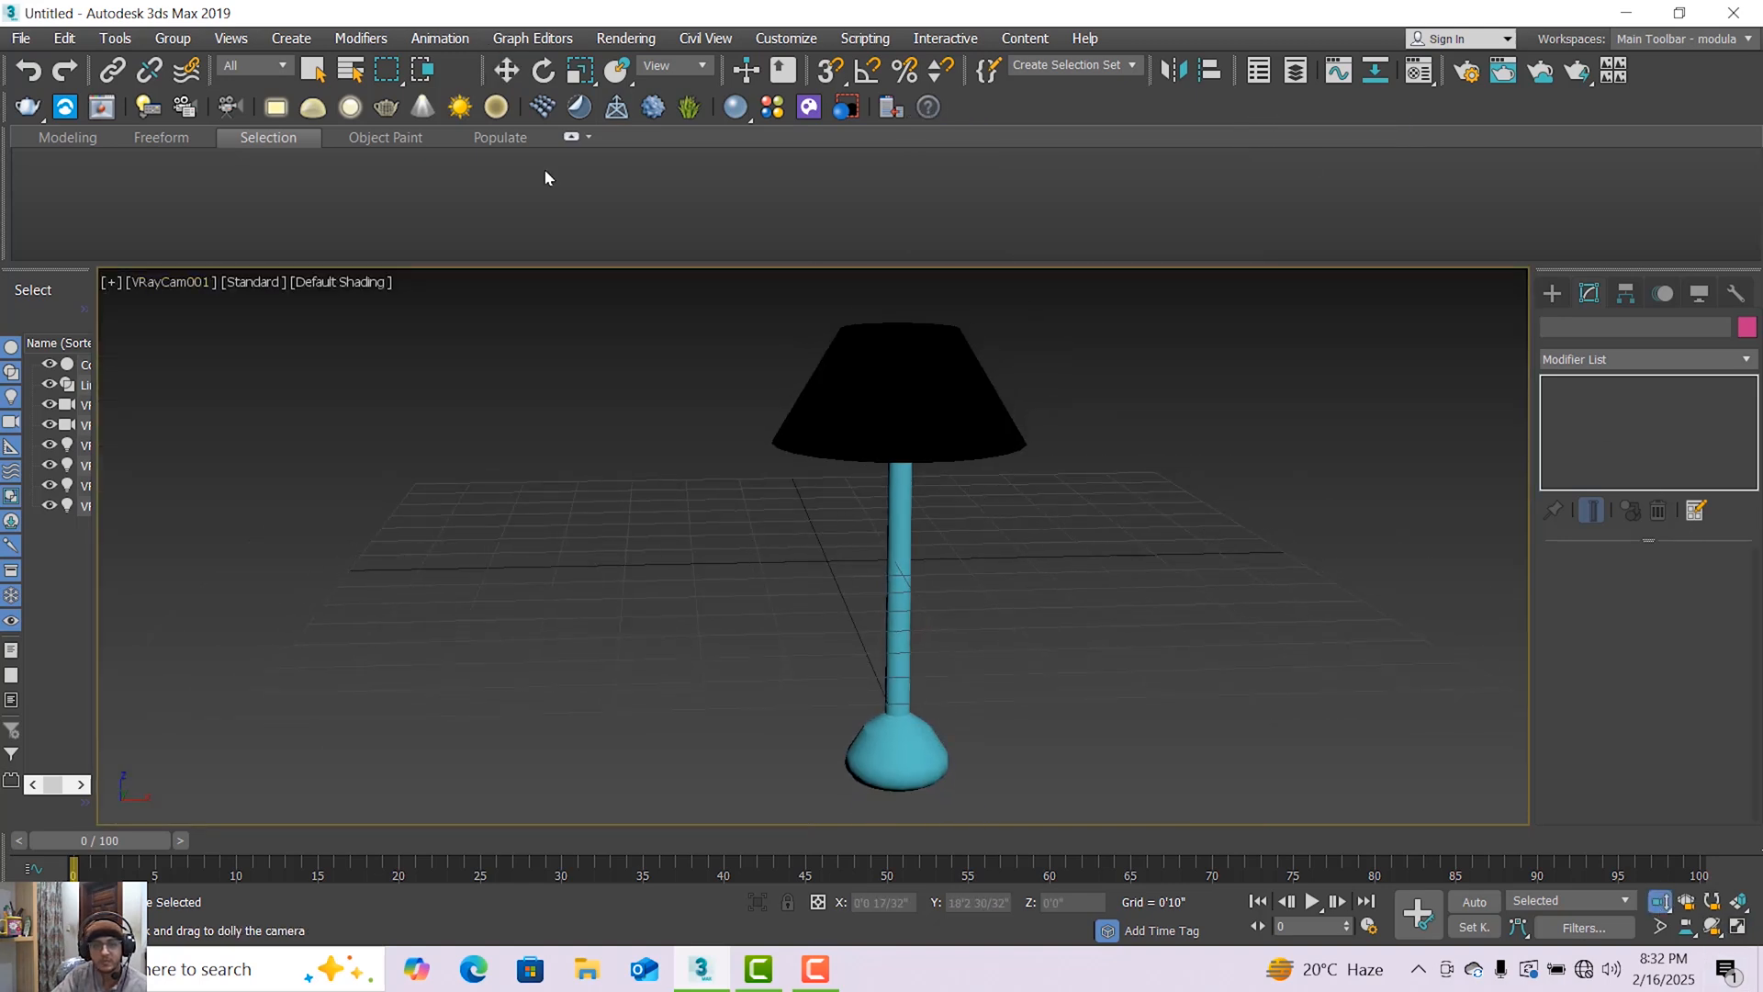
Select the camera VRayCam001 by name from the scene's object list.
left_click(352, 69)
left_click(139, 193)
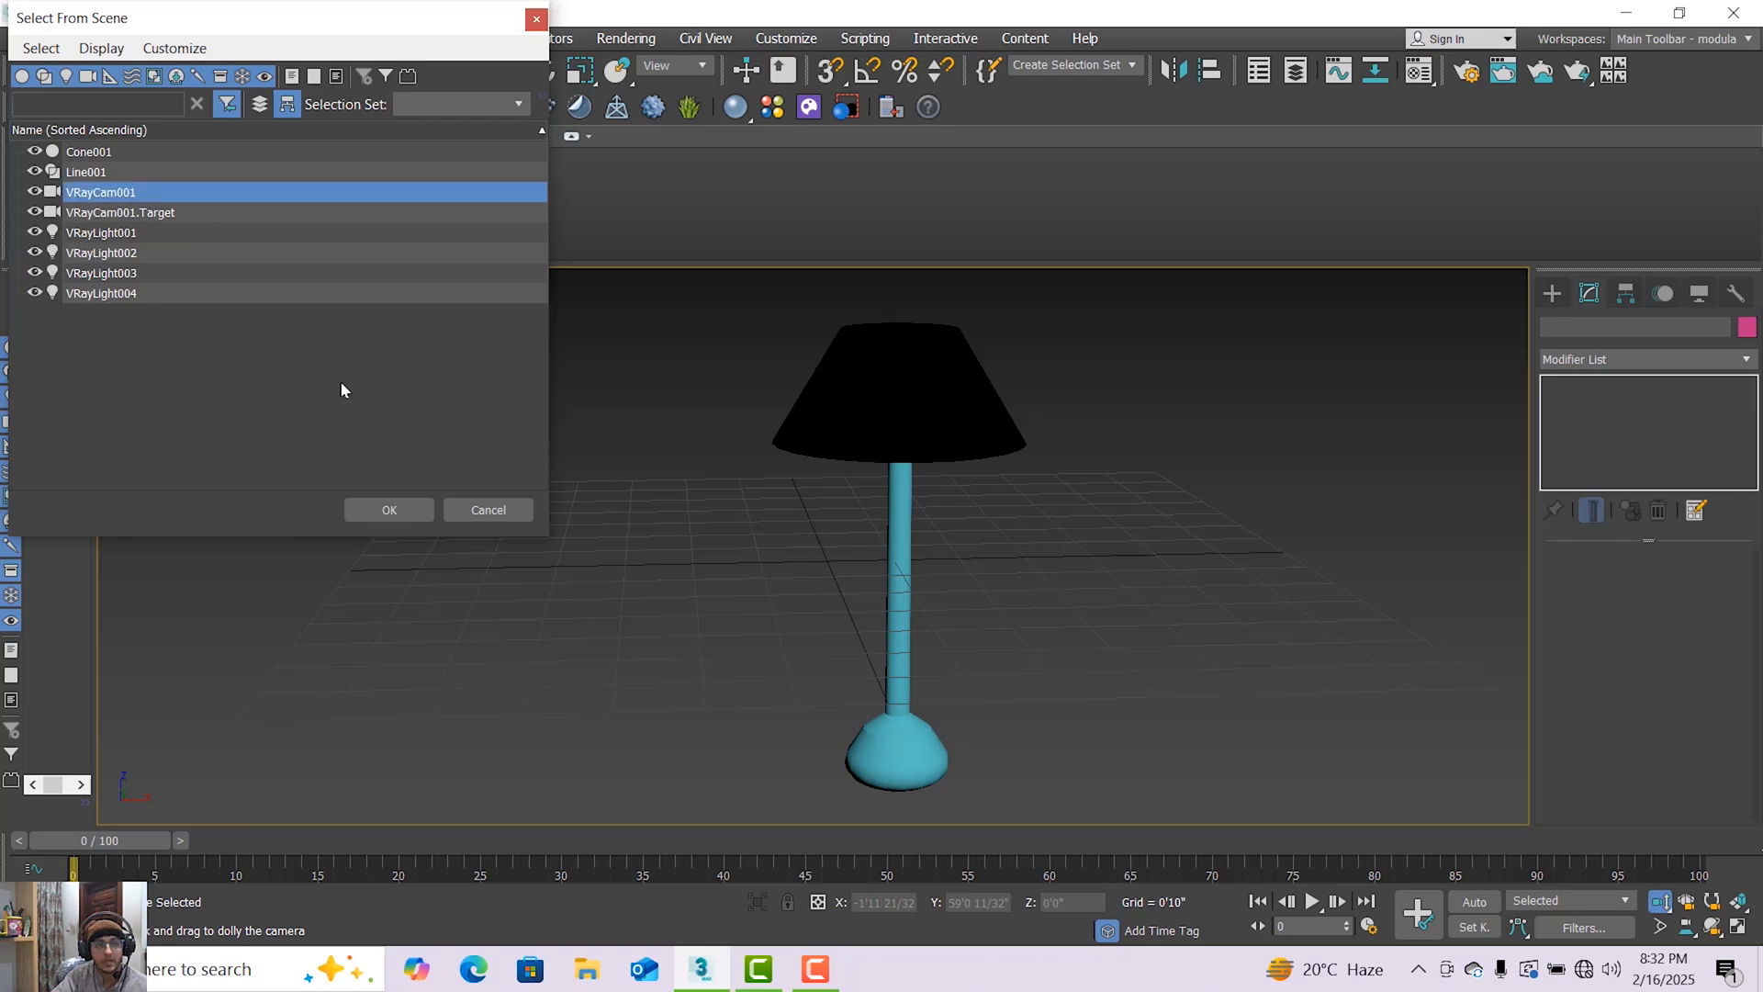
left_click(398, 512)
Render the VRayCam001 view from Render Setup, inspect the lamp in the frame buffer, and close it.
left_click(626, 38)
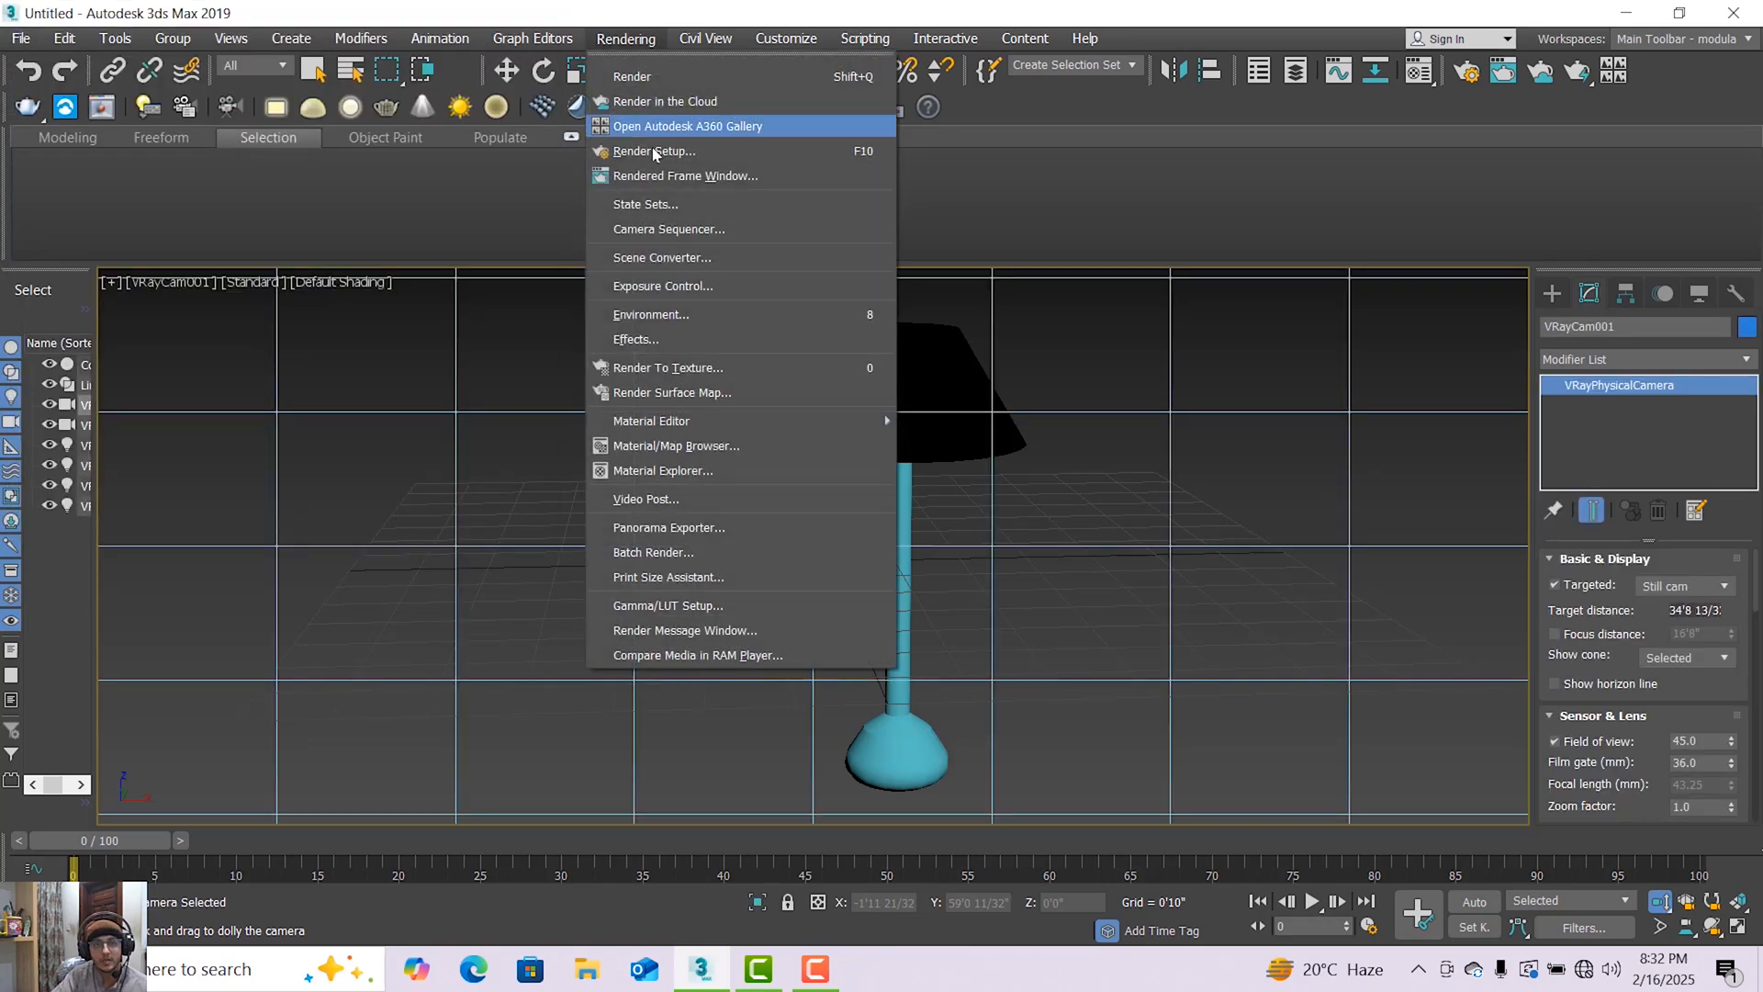
left_click(654, 147)
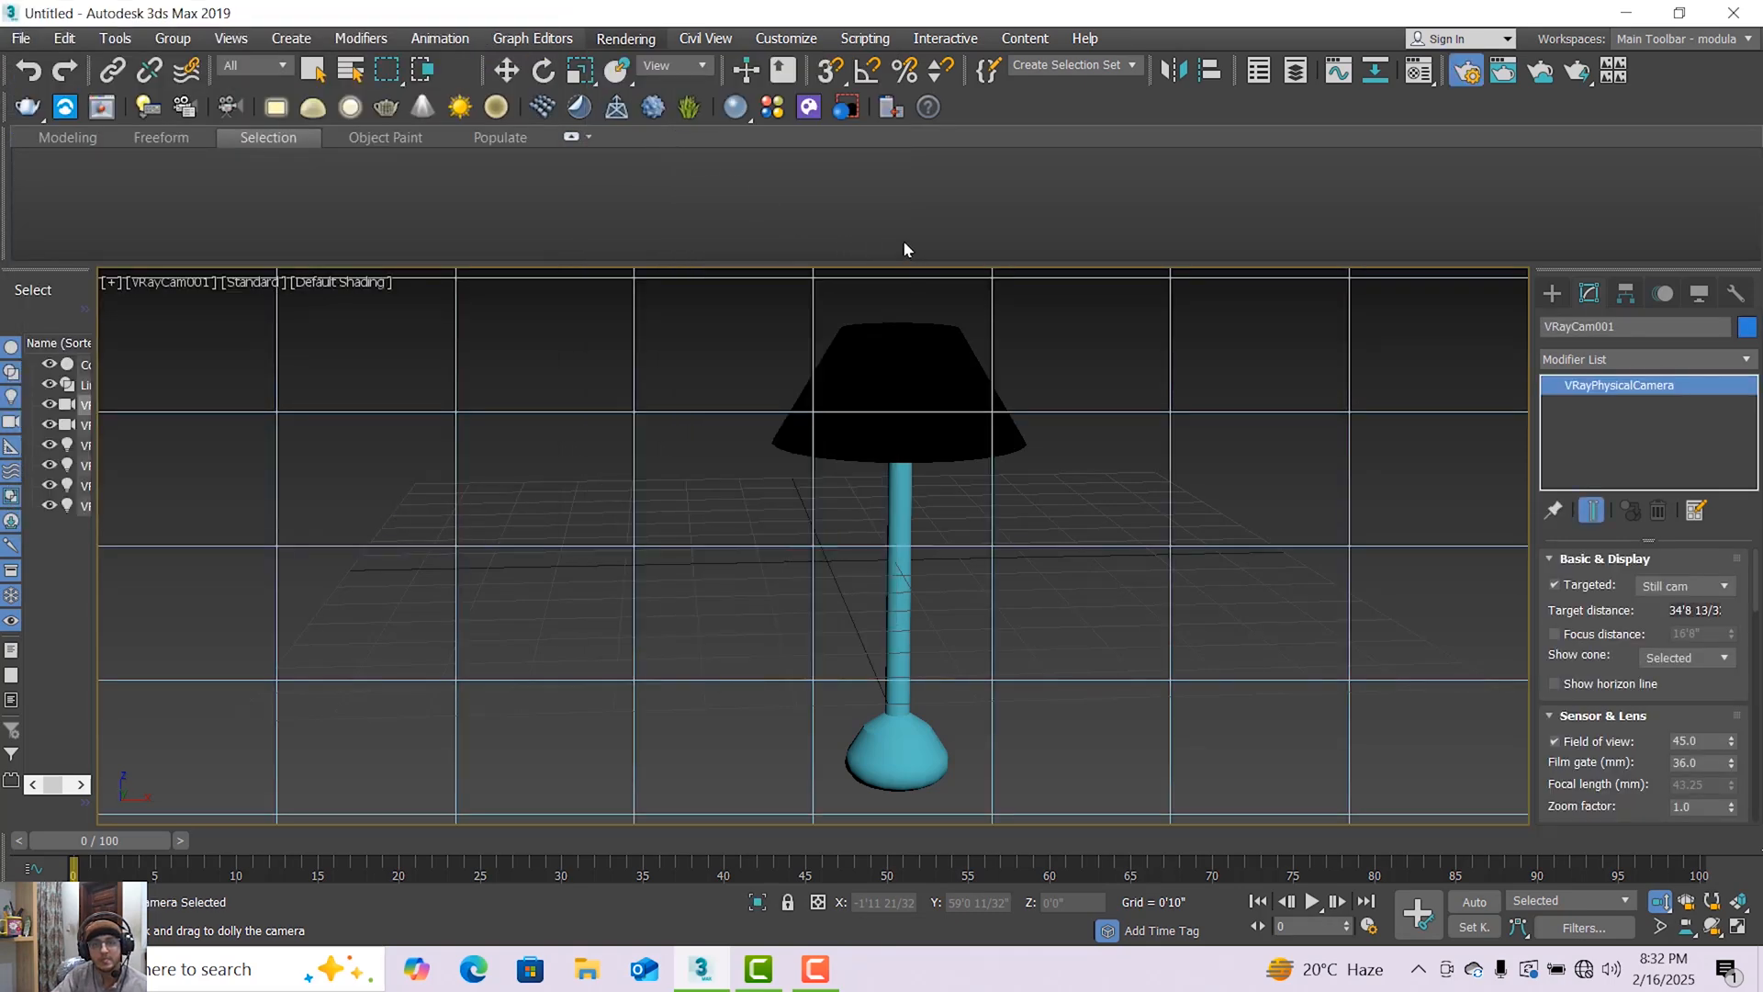
left_click(606, 200)
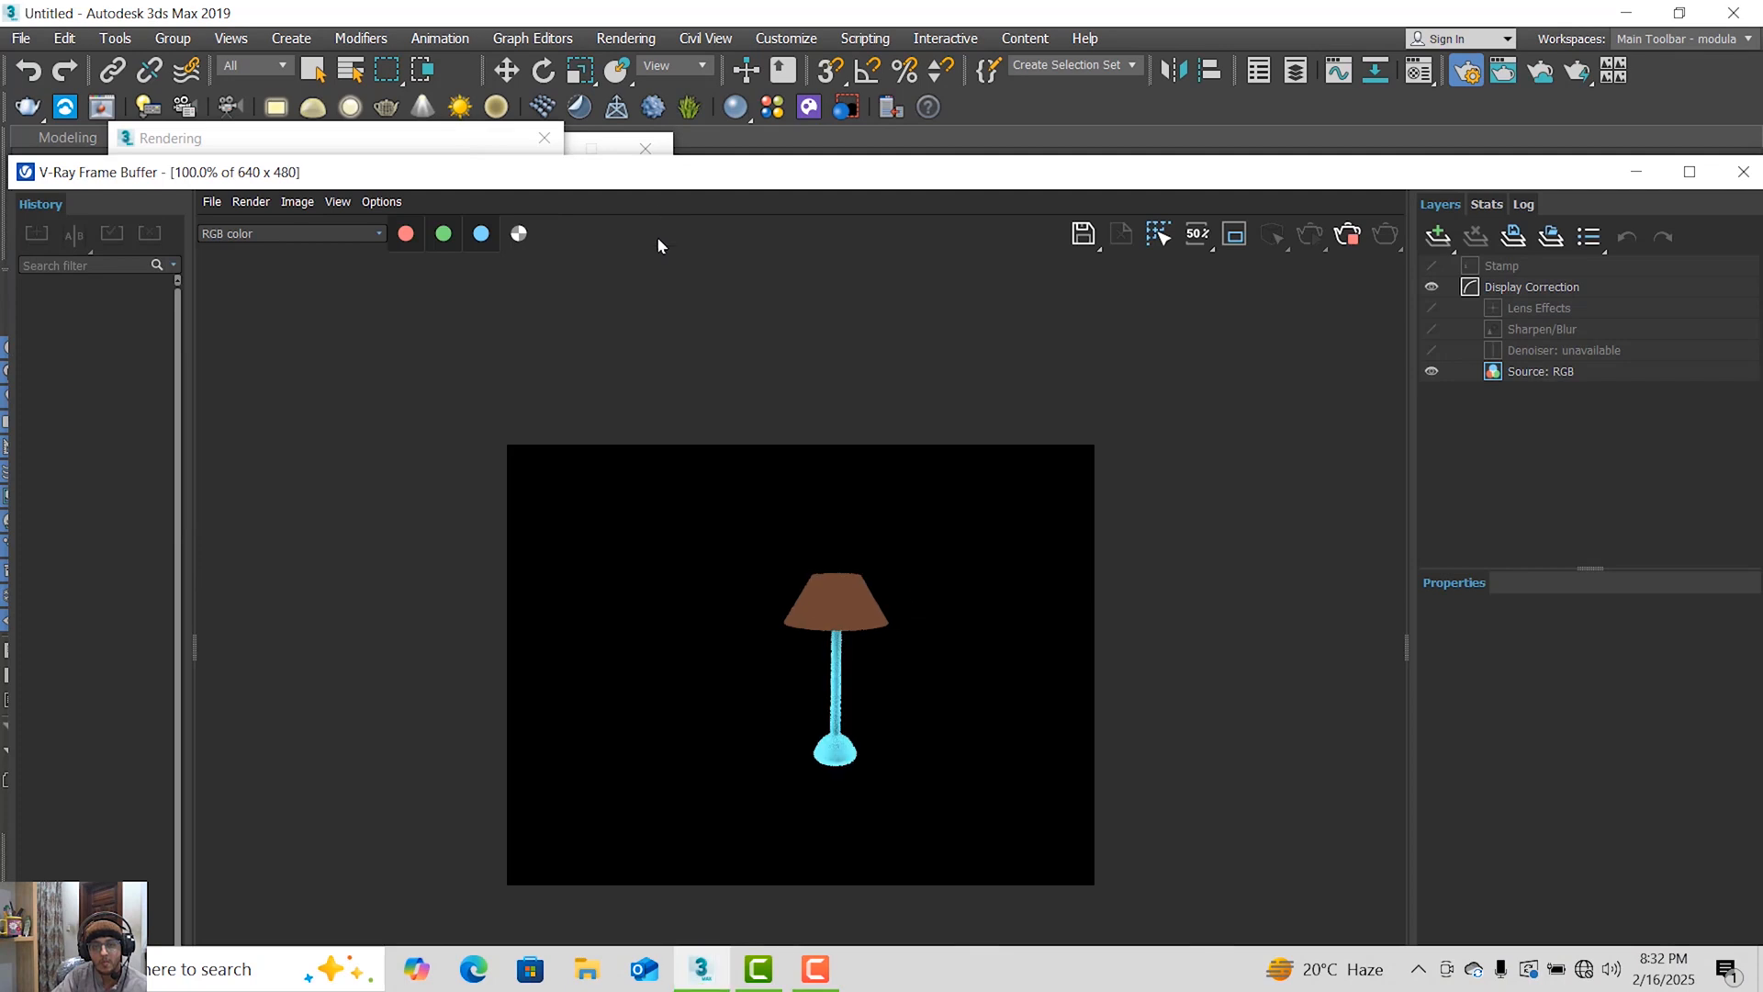
scroll(838, 650, "up", 1)
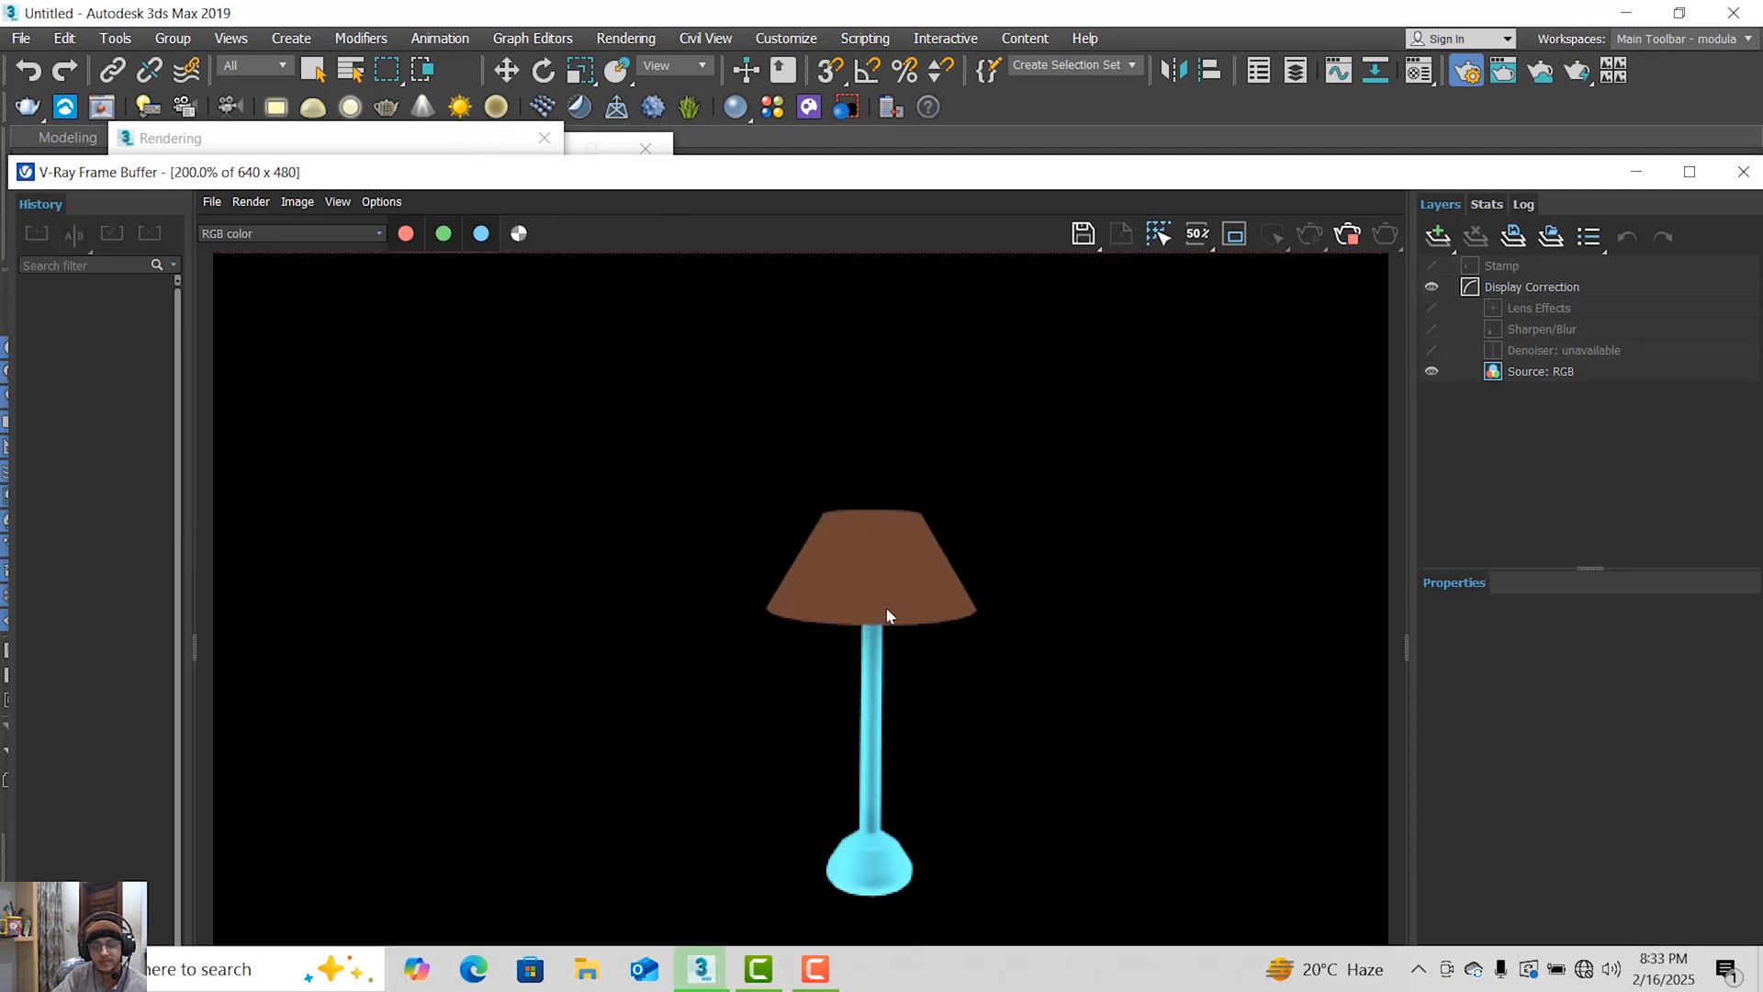
scroll(889, 604, "down", 1)
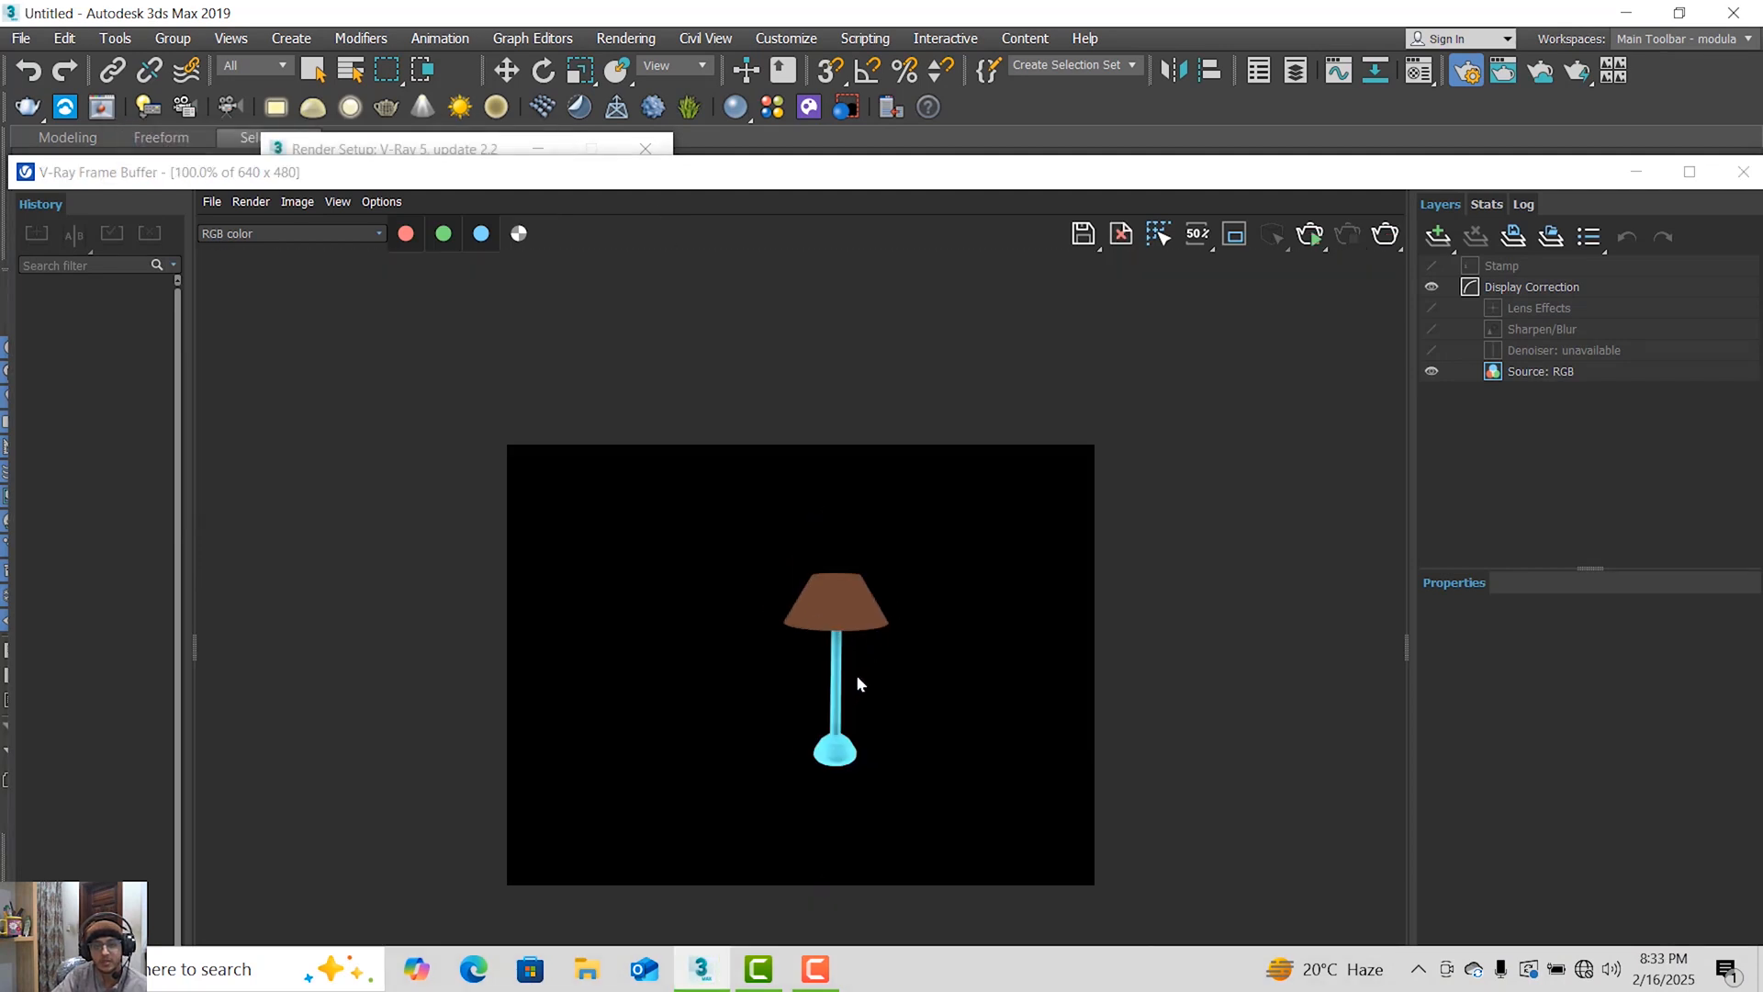
scroll(858, 683, "up", 1)
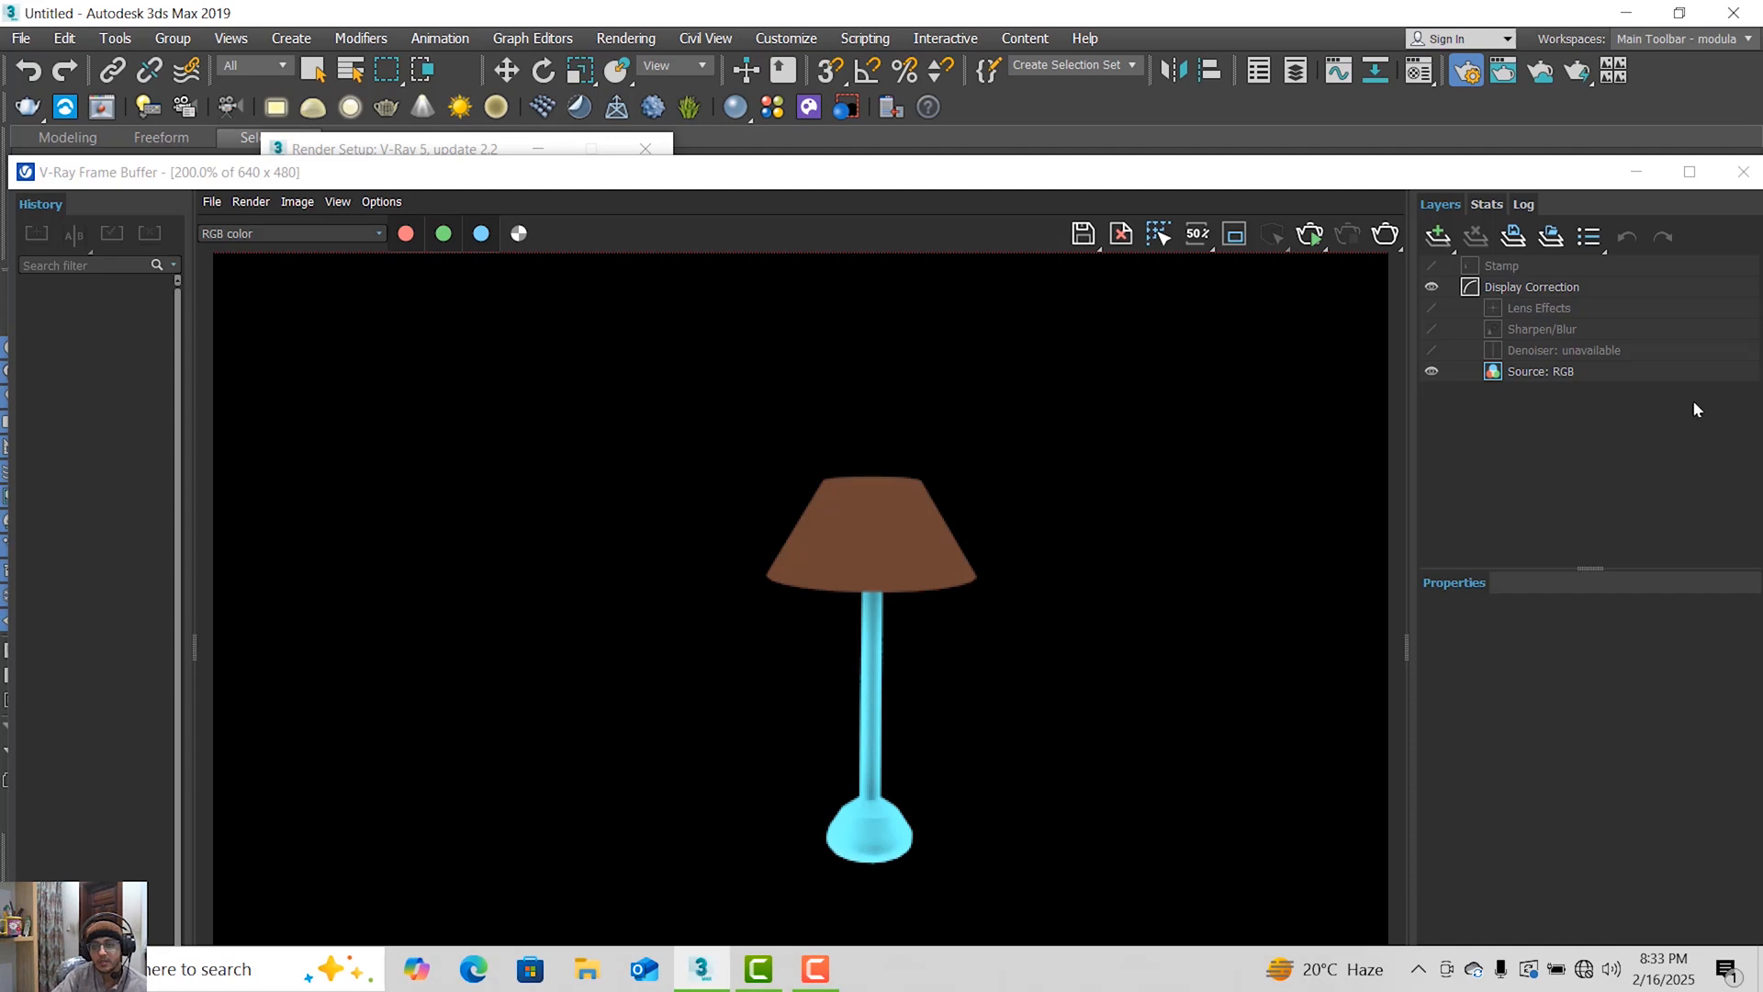
left_click(1743, 171)
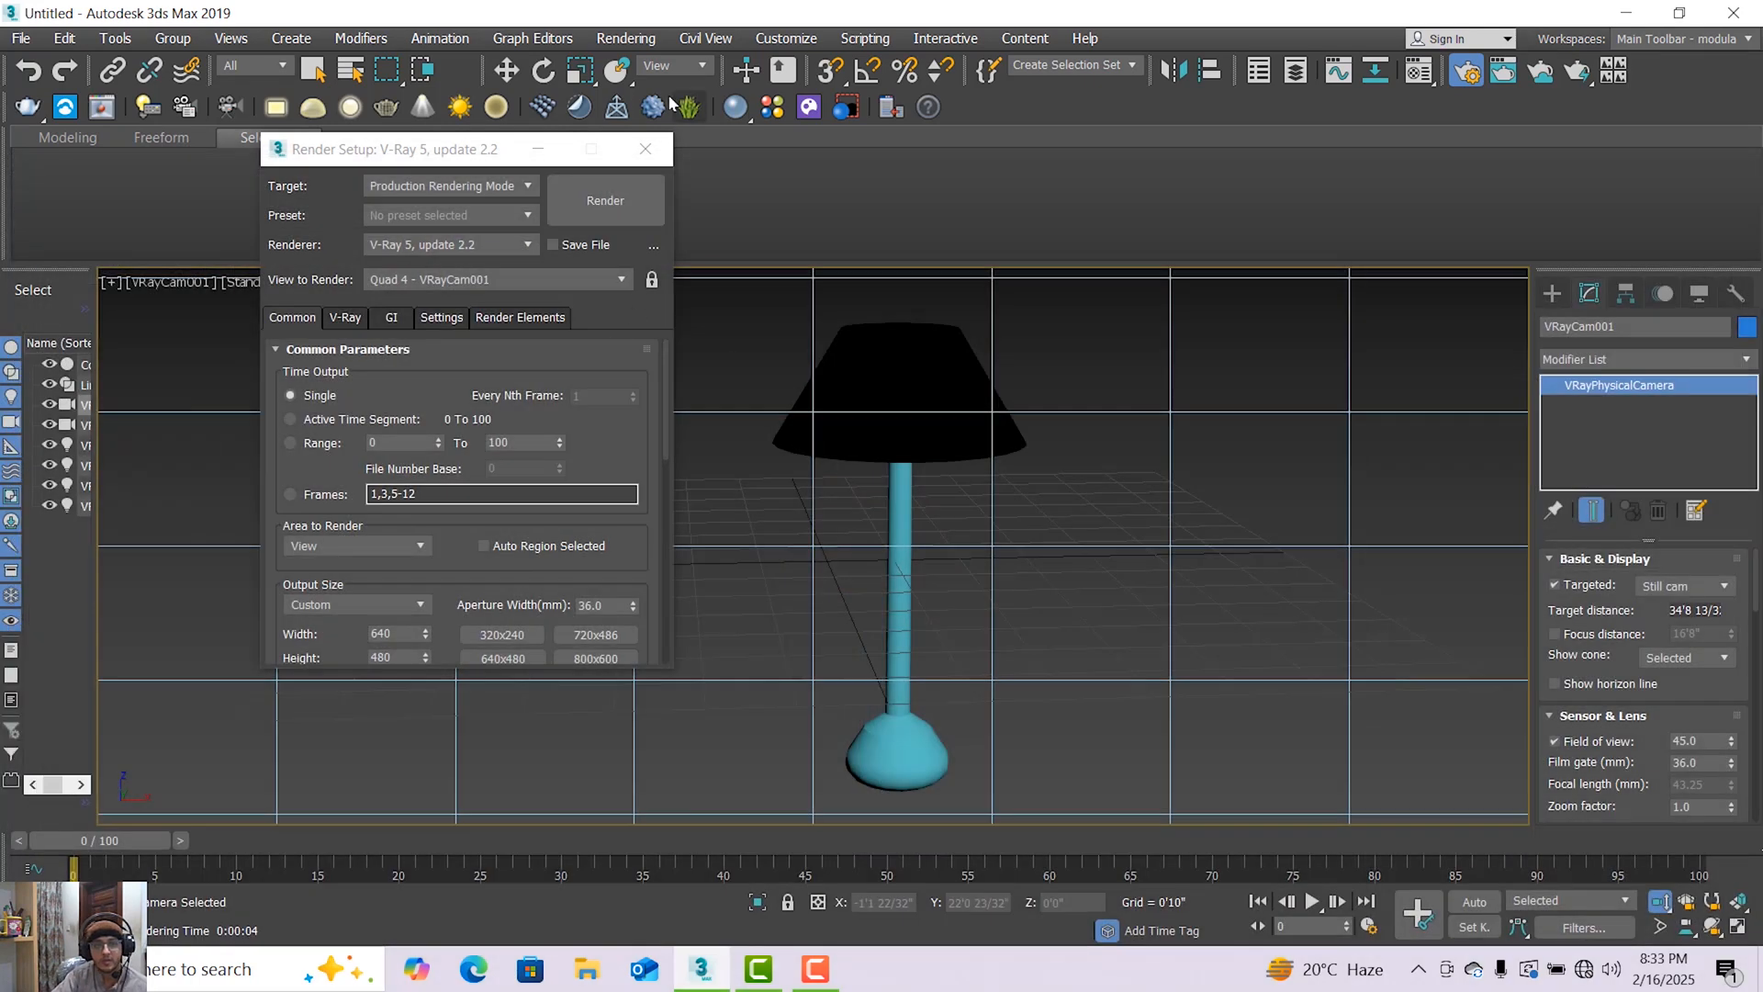
Select the lamp shade and set the color multiplier of its front VRayLightMtl to 4.5 in the Compact Material Editor.
left_click(625, 38)
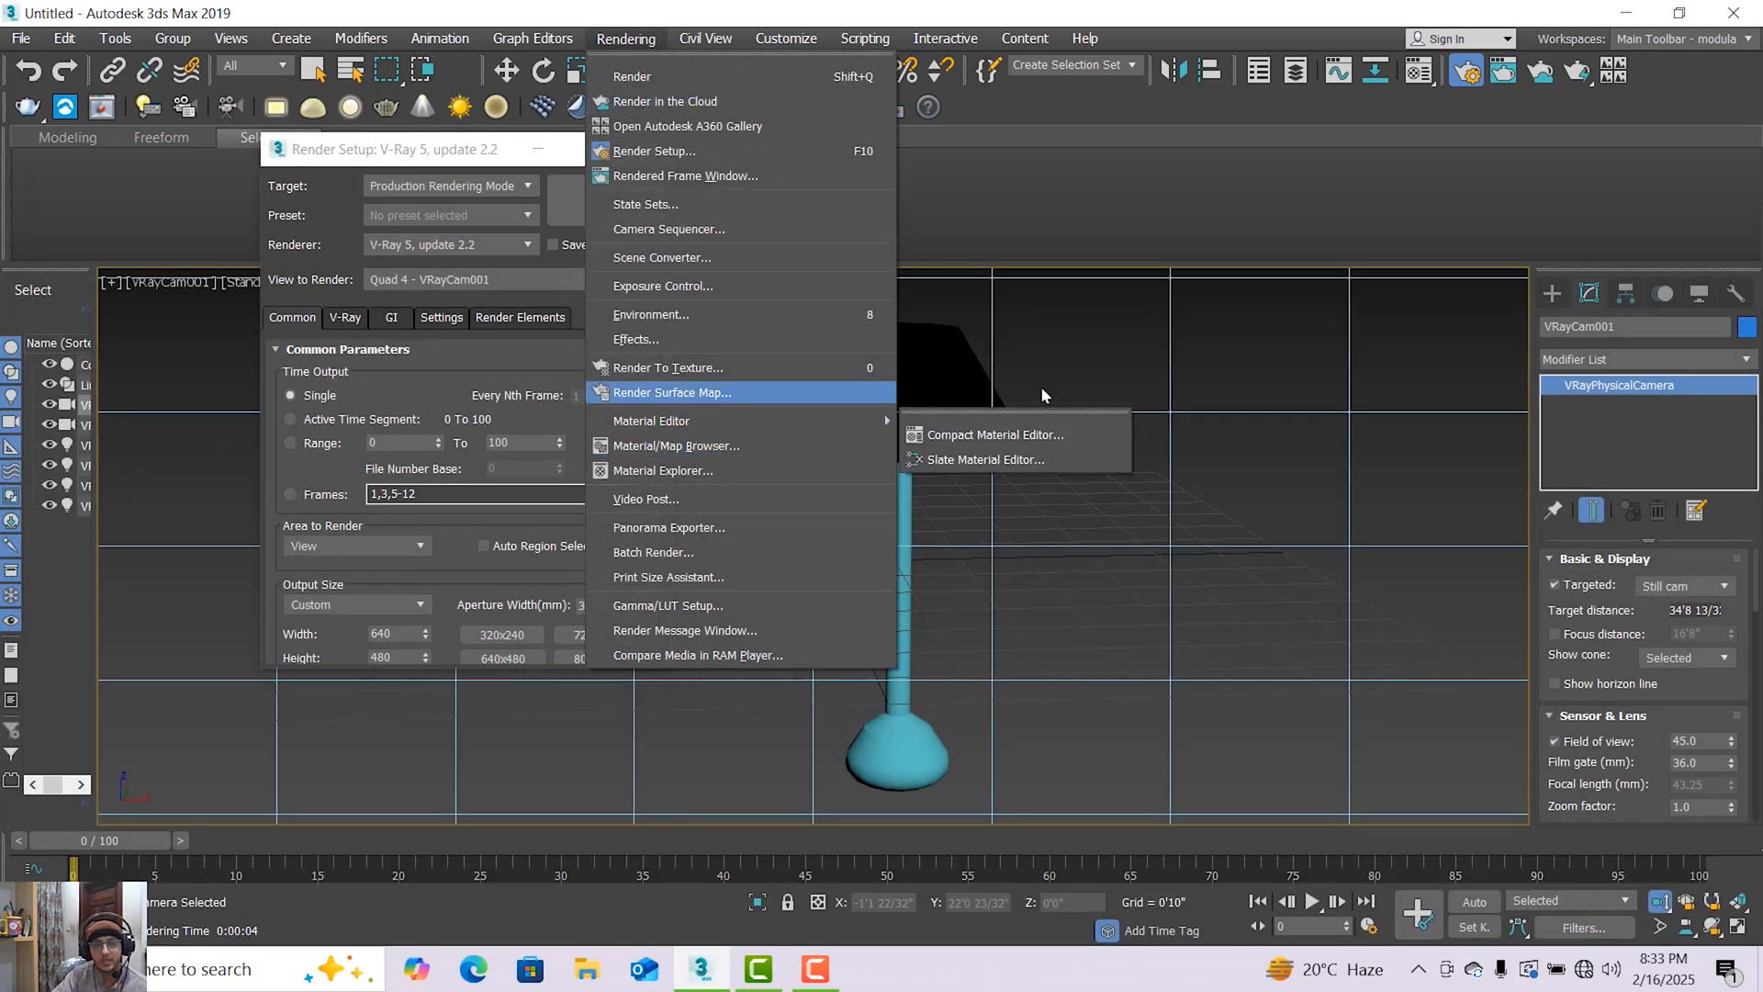
left_click(924, 397)
left_click(506, 70)
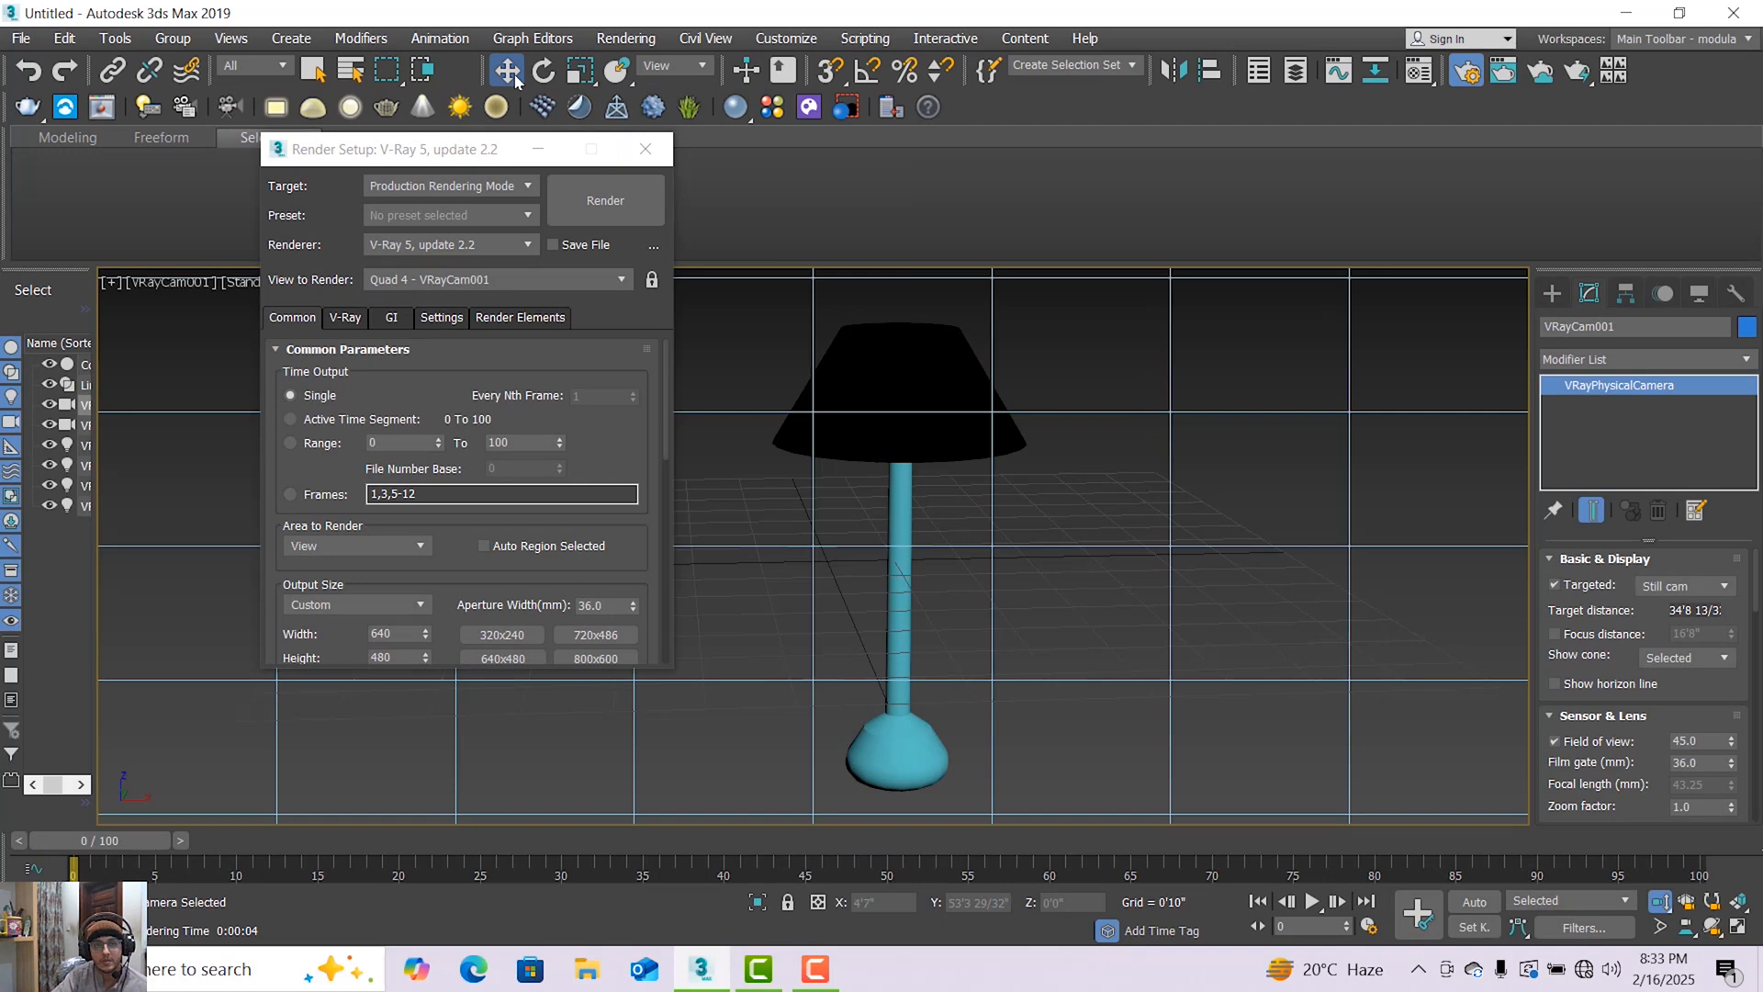
left_click(887, 363)
left_click(616, 41)
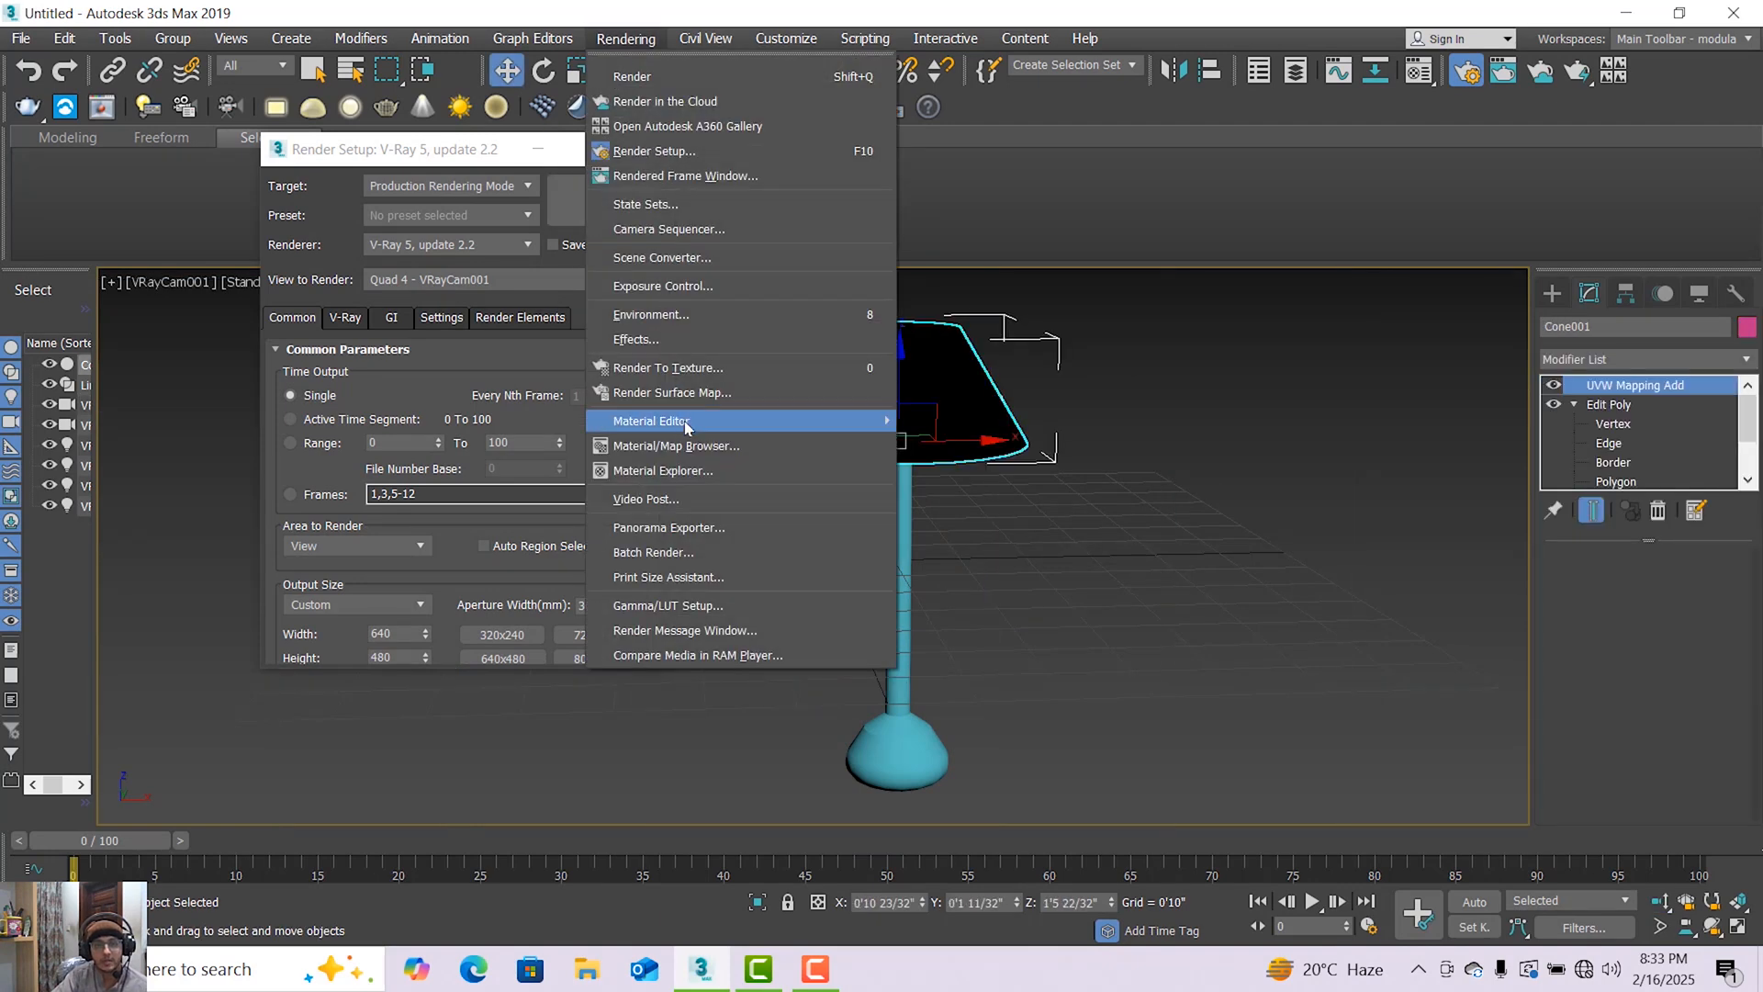
mouse_move(734, 425)
left_click(946, 437)
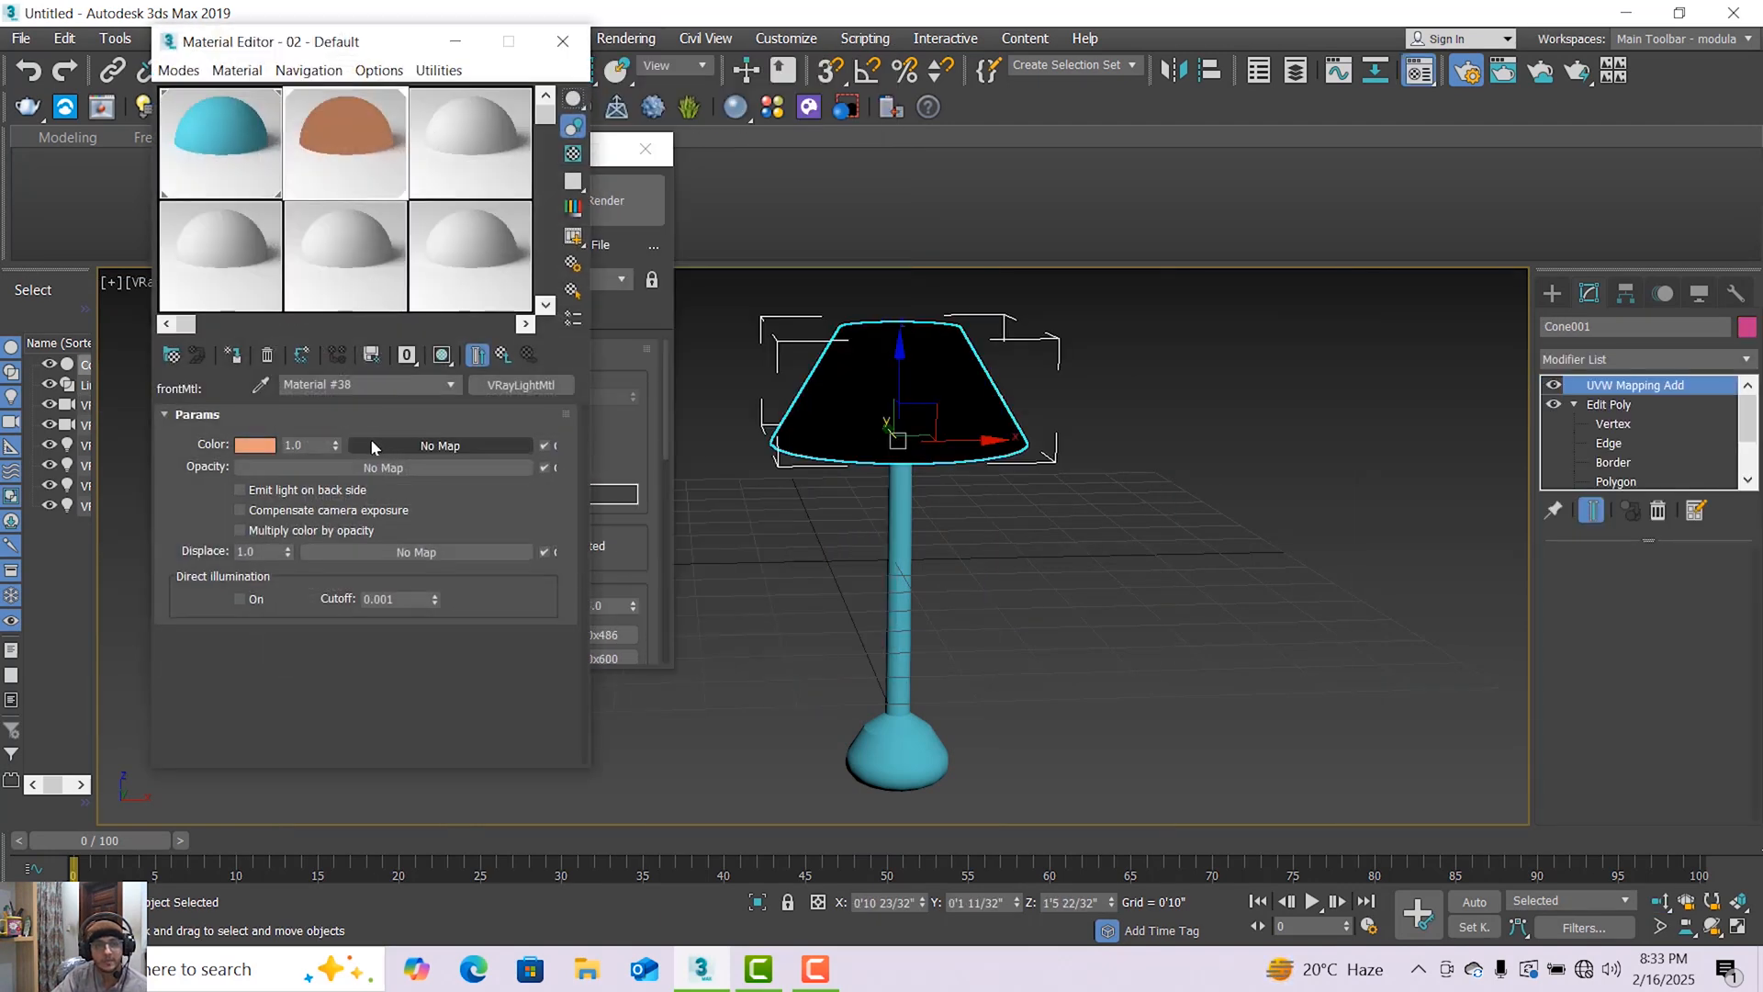
left_click(337, 439)
left_click(337, 439)
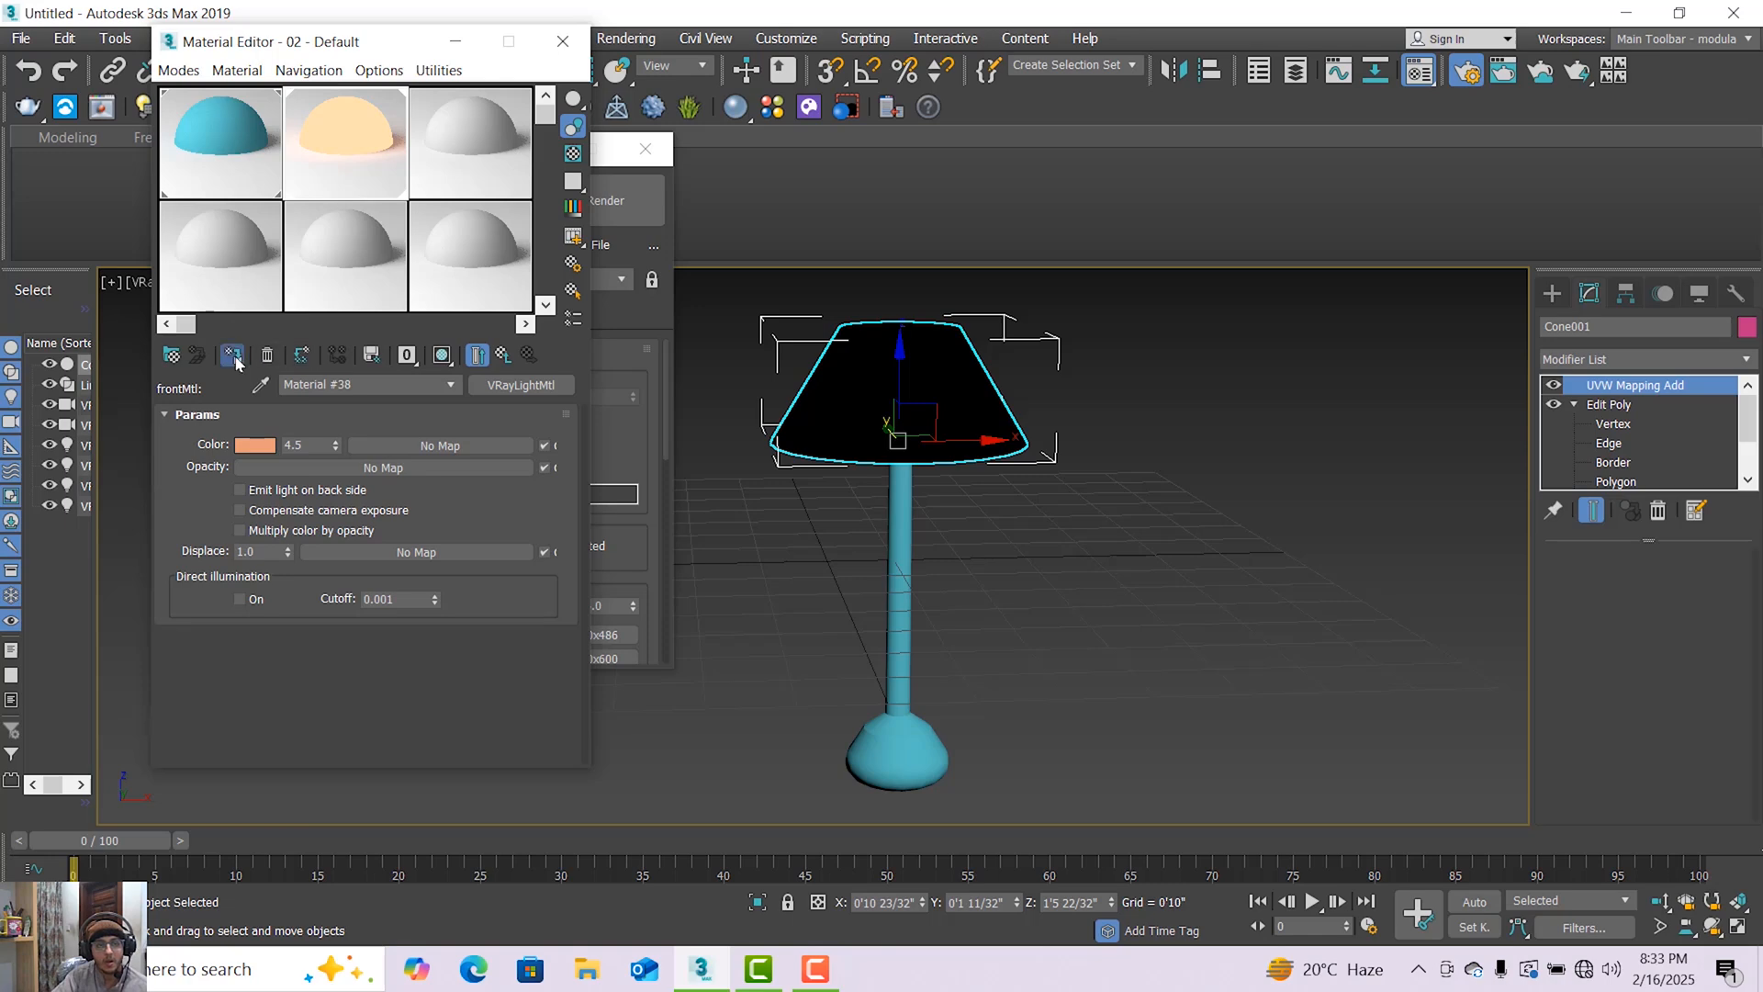
left_click(563, 41)
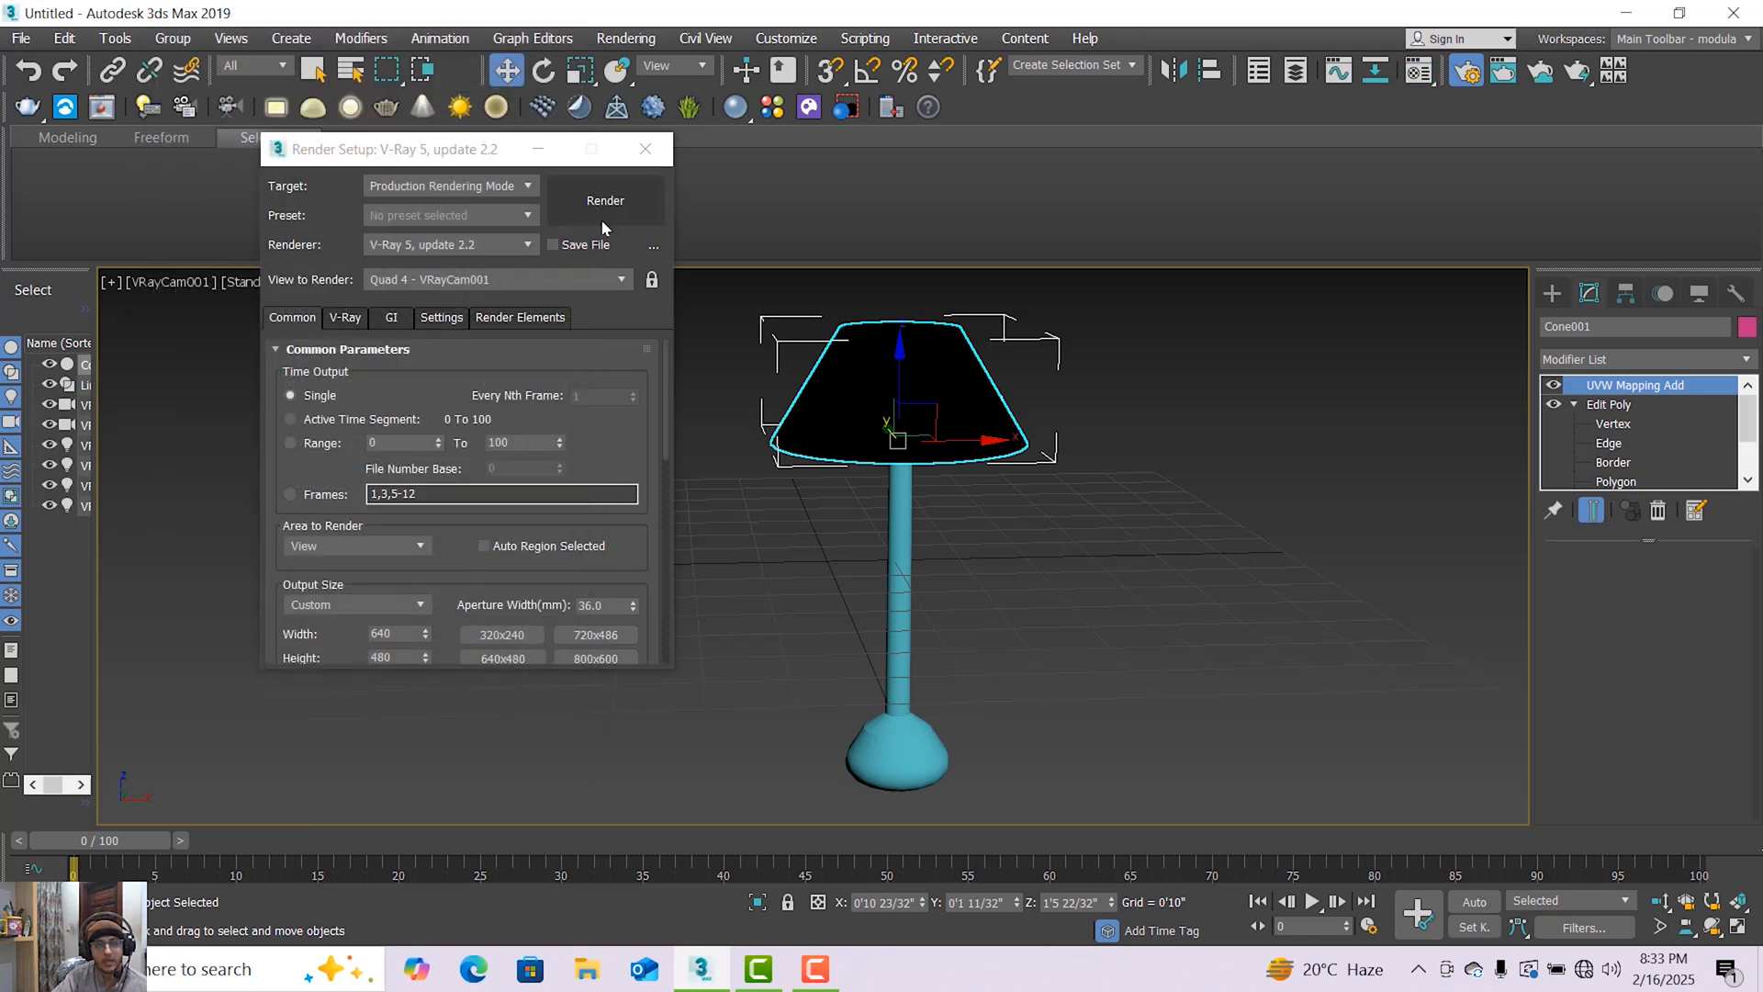
Render the camera view again and examine the shade's brighter material up close and at full frame.
left_click(603, 220)
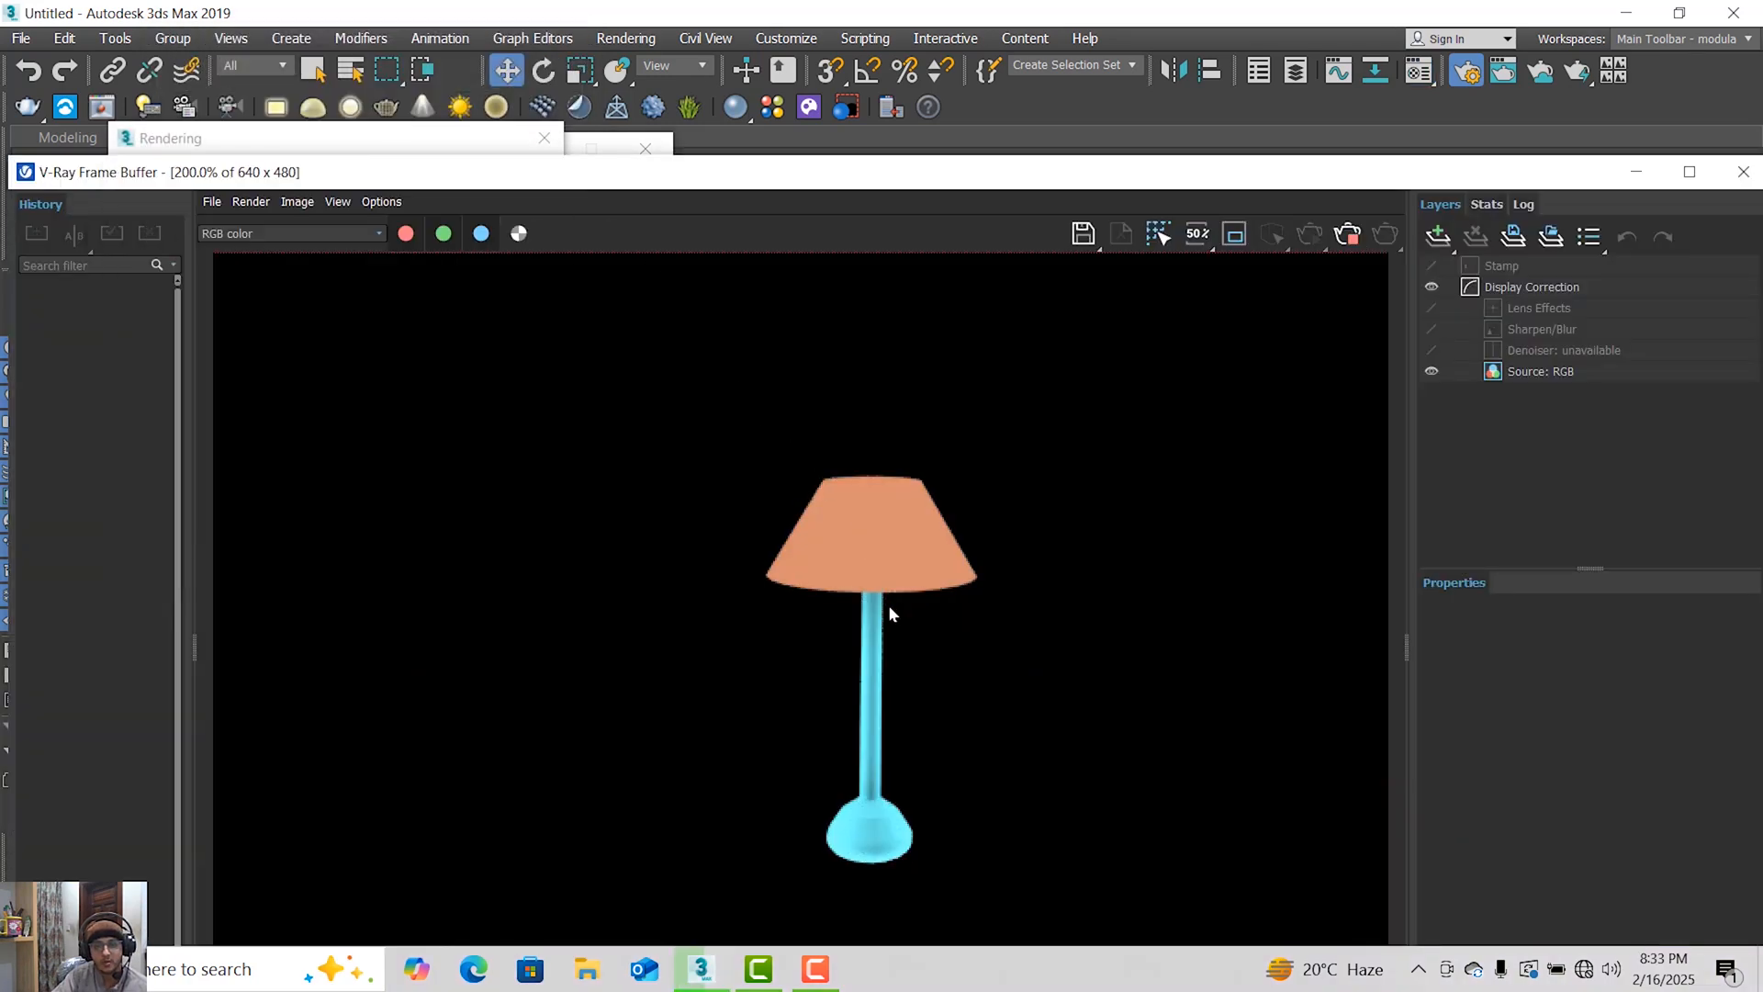
scroll(889, 605, "up", 1)
scroll(889, 604, "down", 1)
scroll(927, 615, "down", 1)
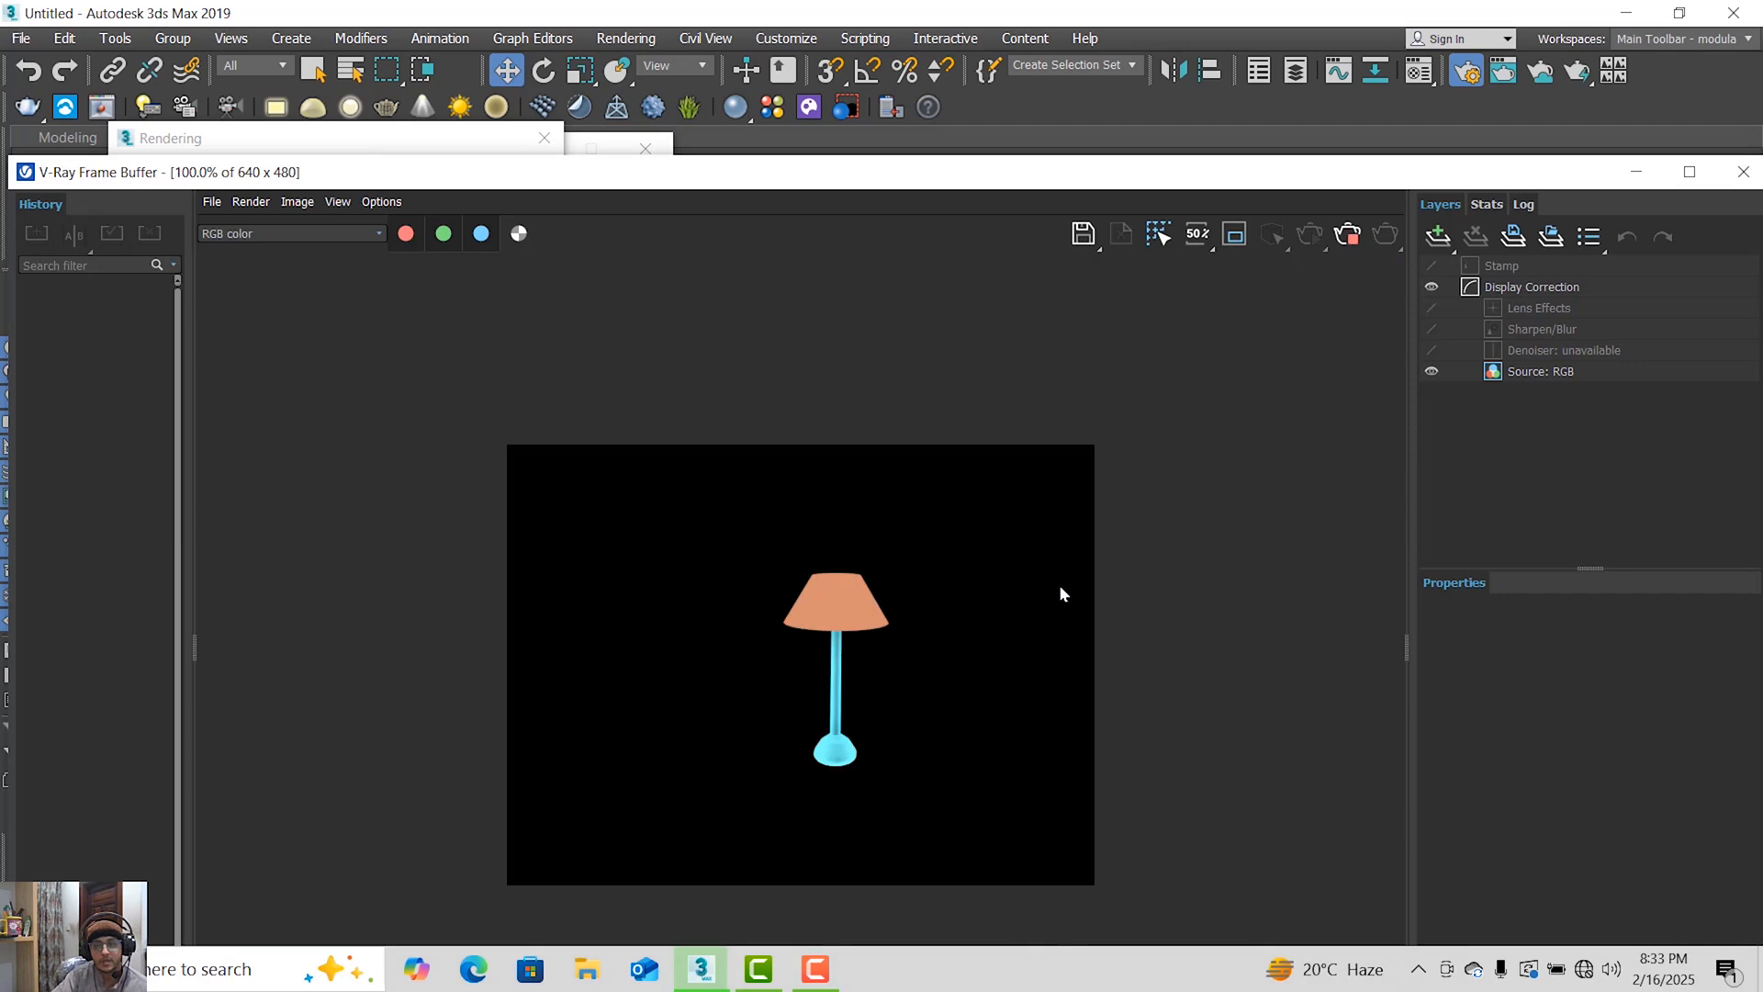
scroll(1326, 586, "up", 1)
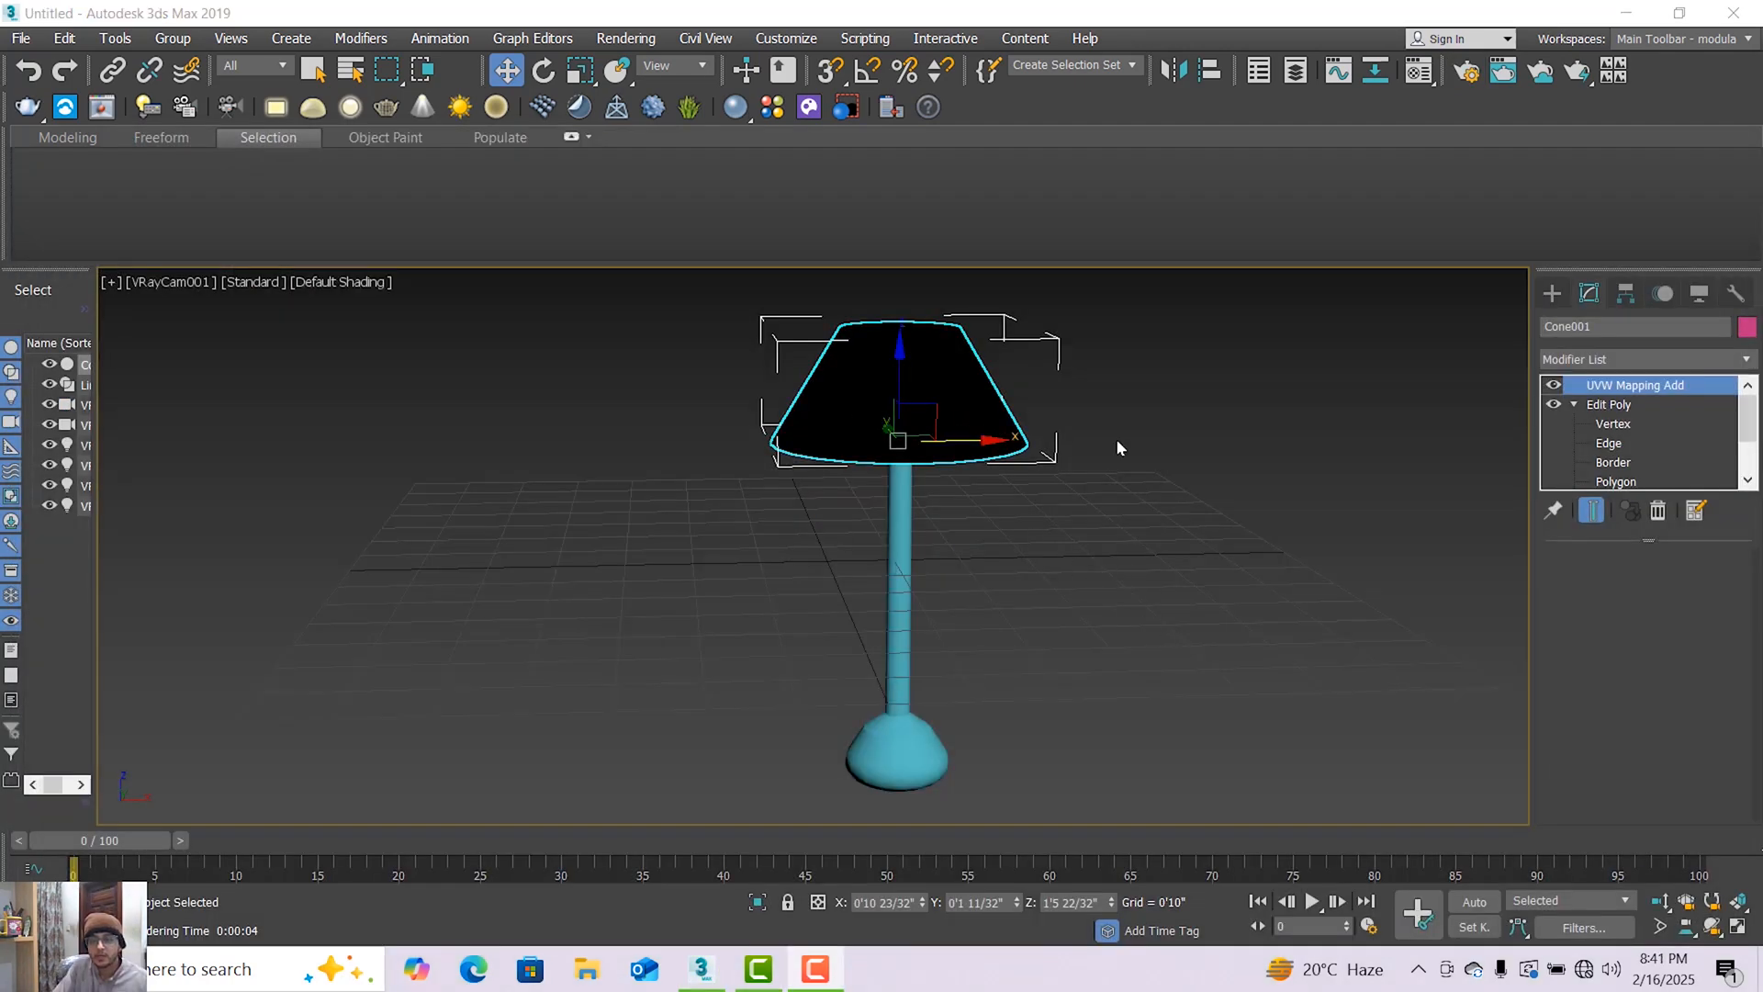
left_click(1551, 295)
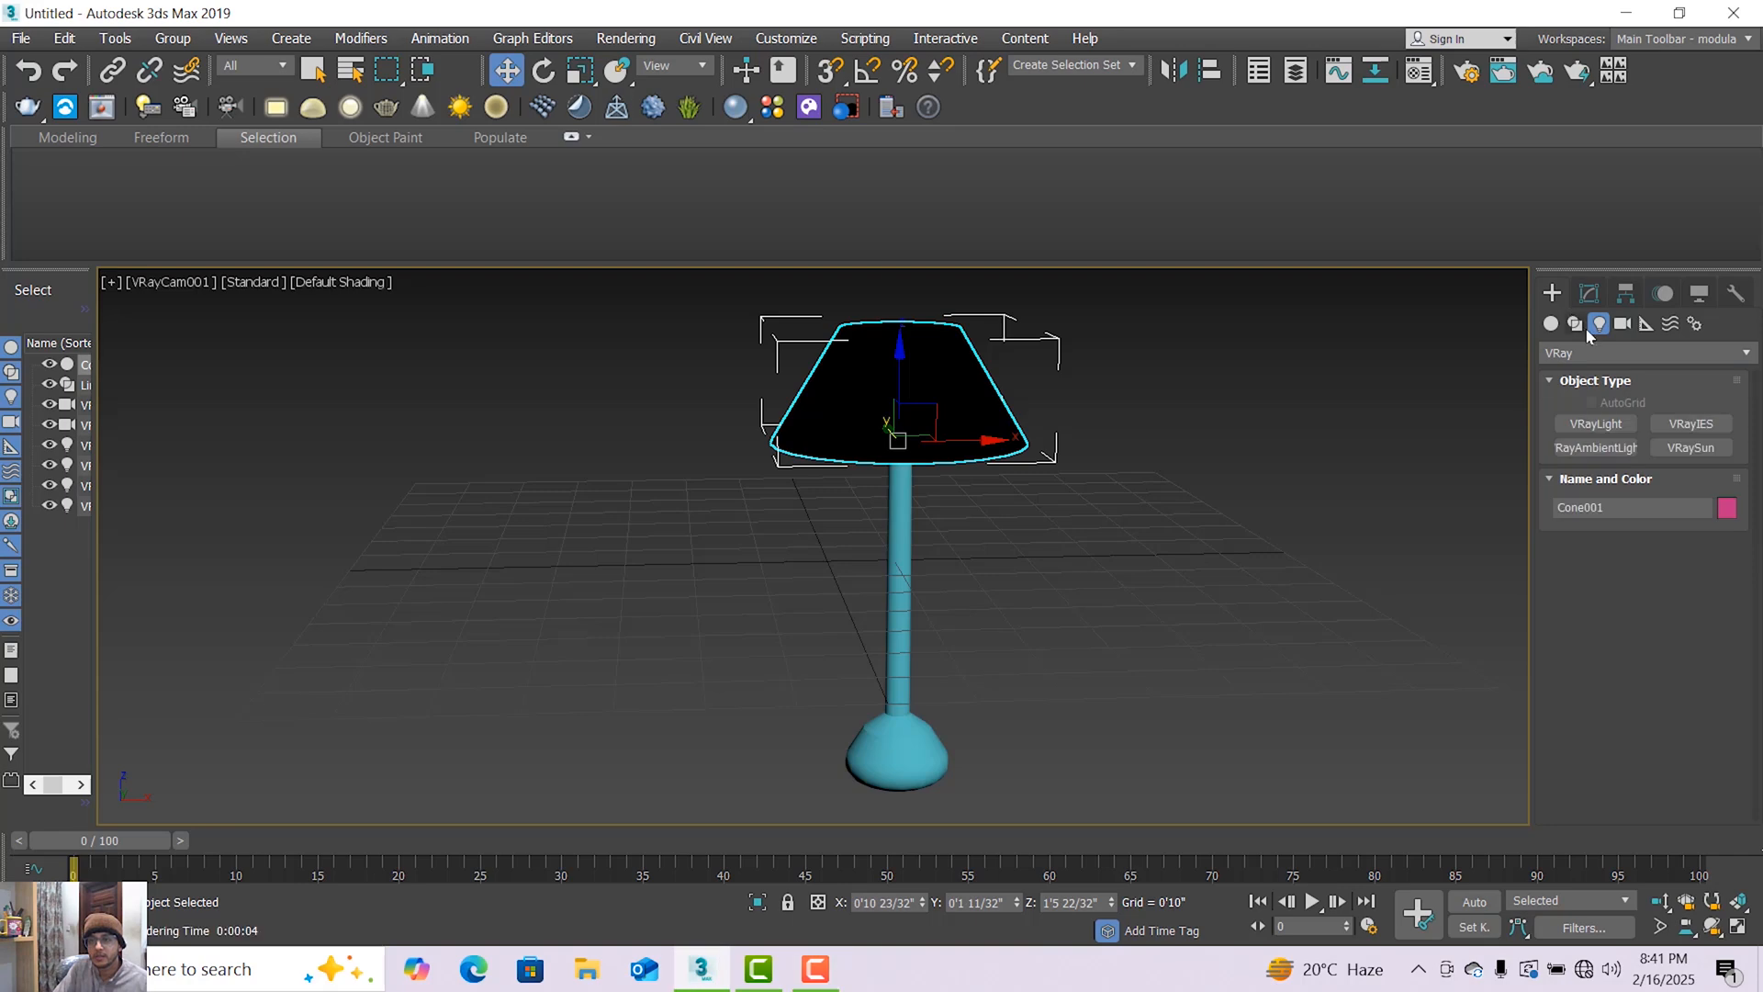
left_click(1577, 305)
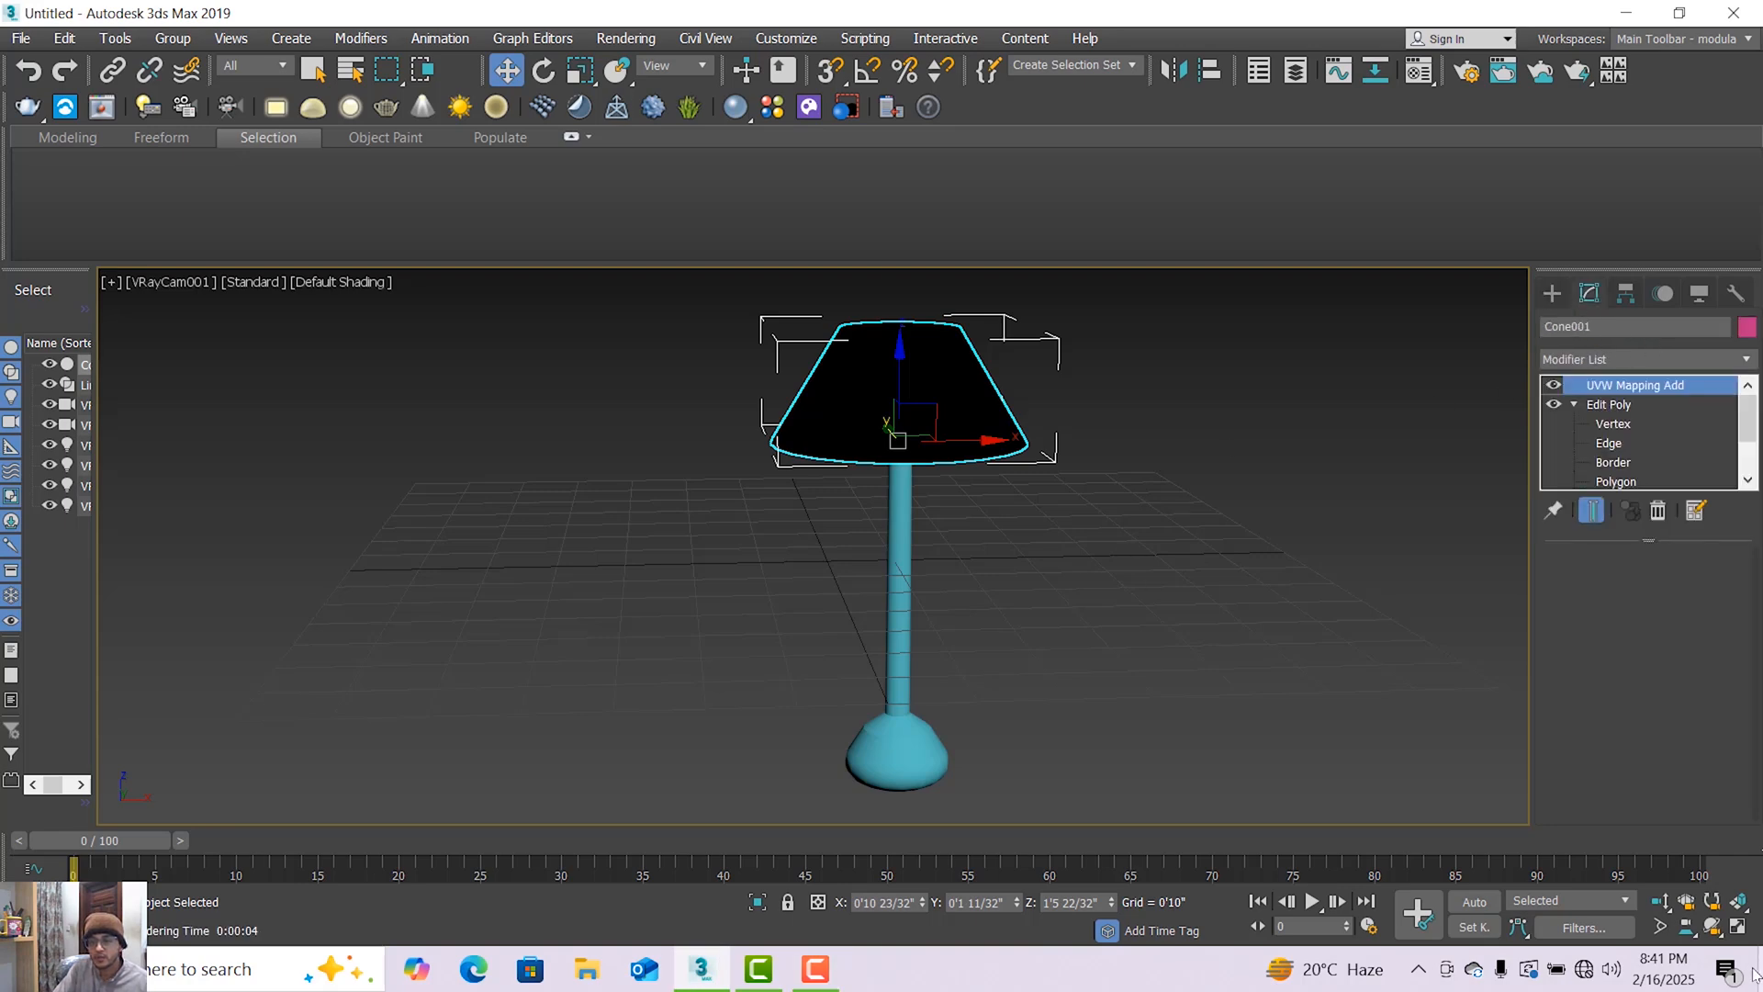
Remove the UVW Mapping Add modifier from the lamp shade's modifier stack.
left_click(1712, 926)
left_click_drag(868, 624, 882, 632)
left_click(506, 71)
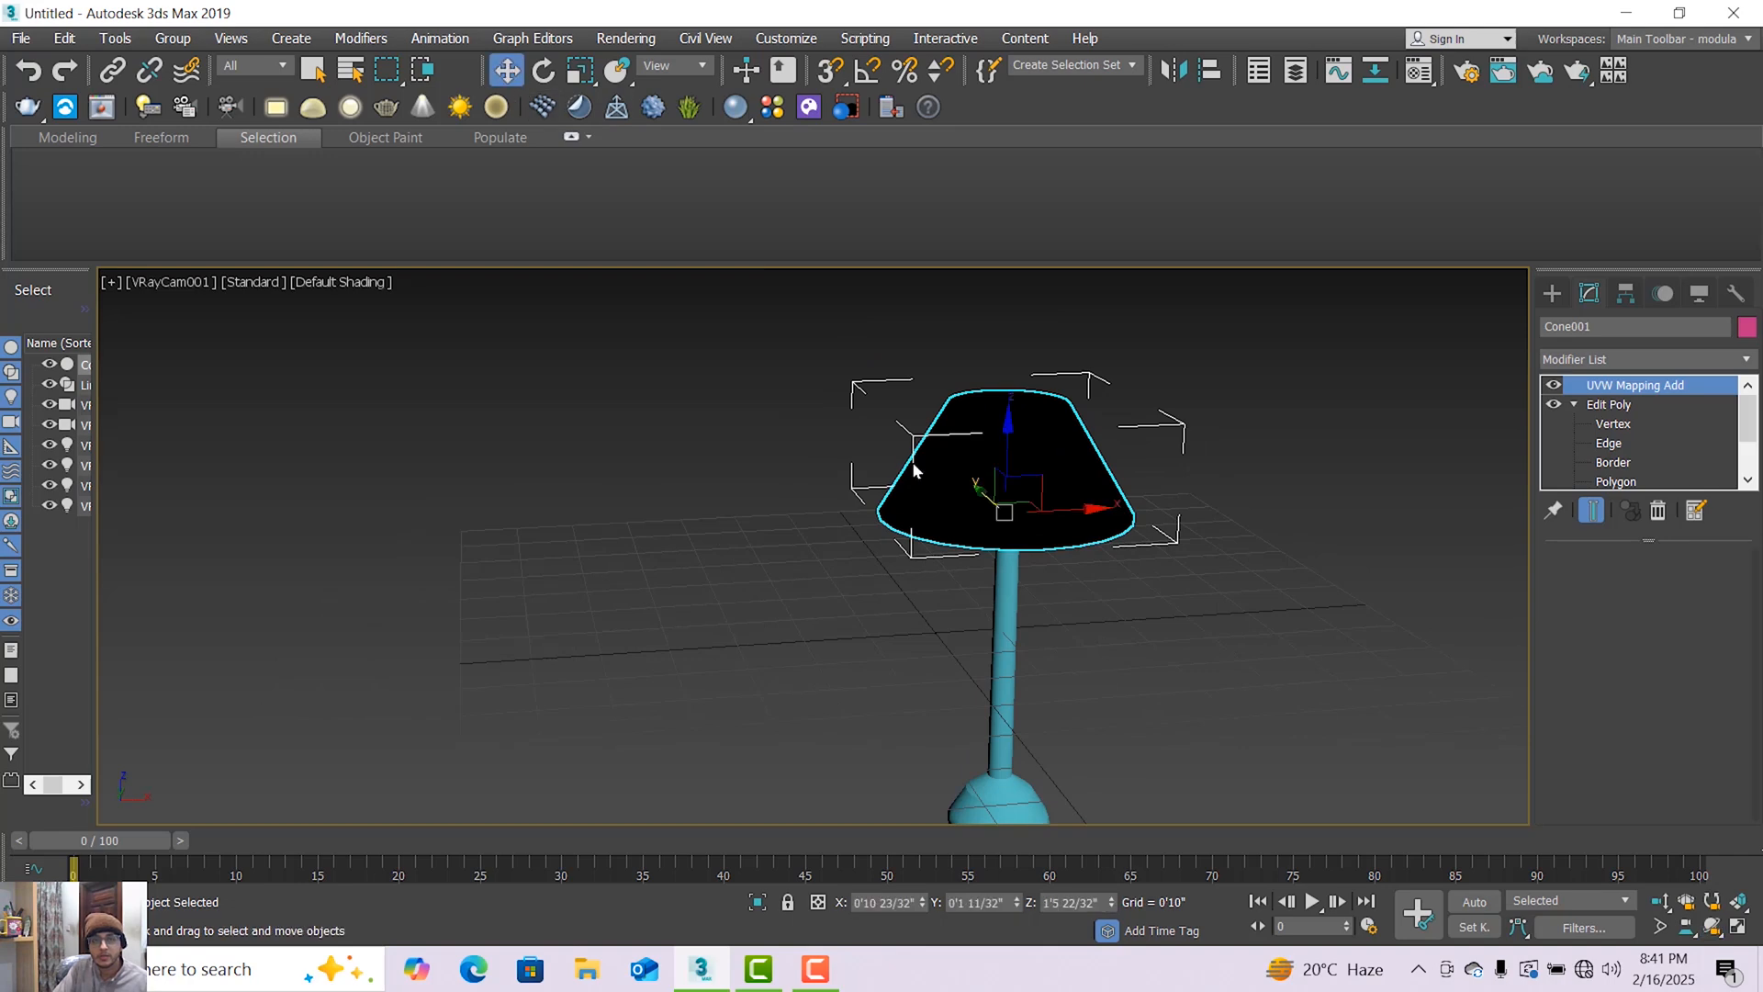
left_click(1741, 356)
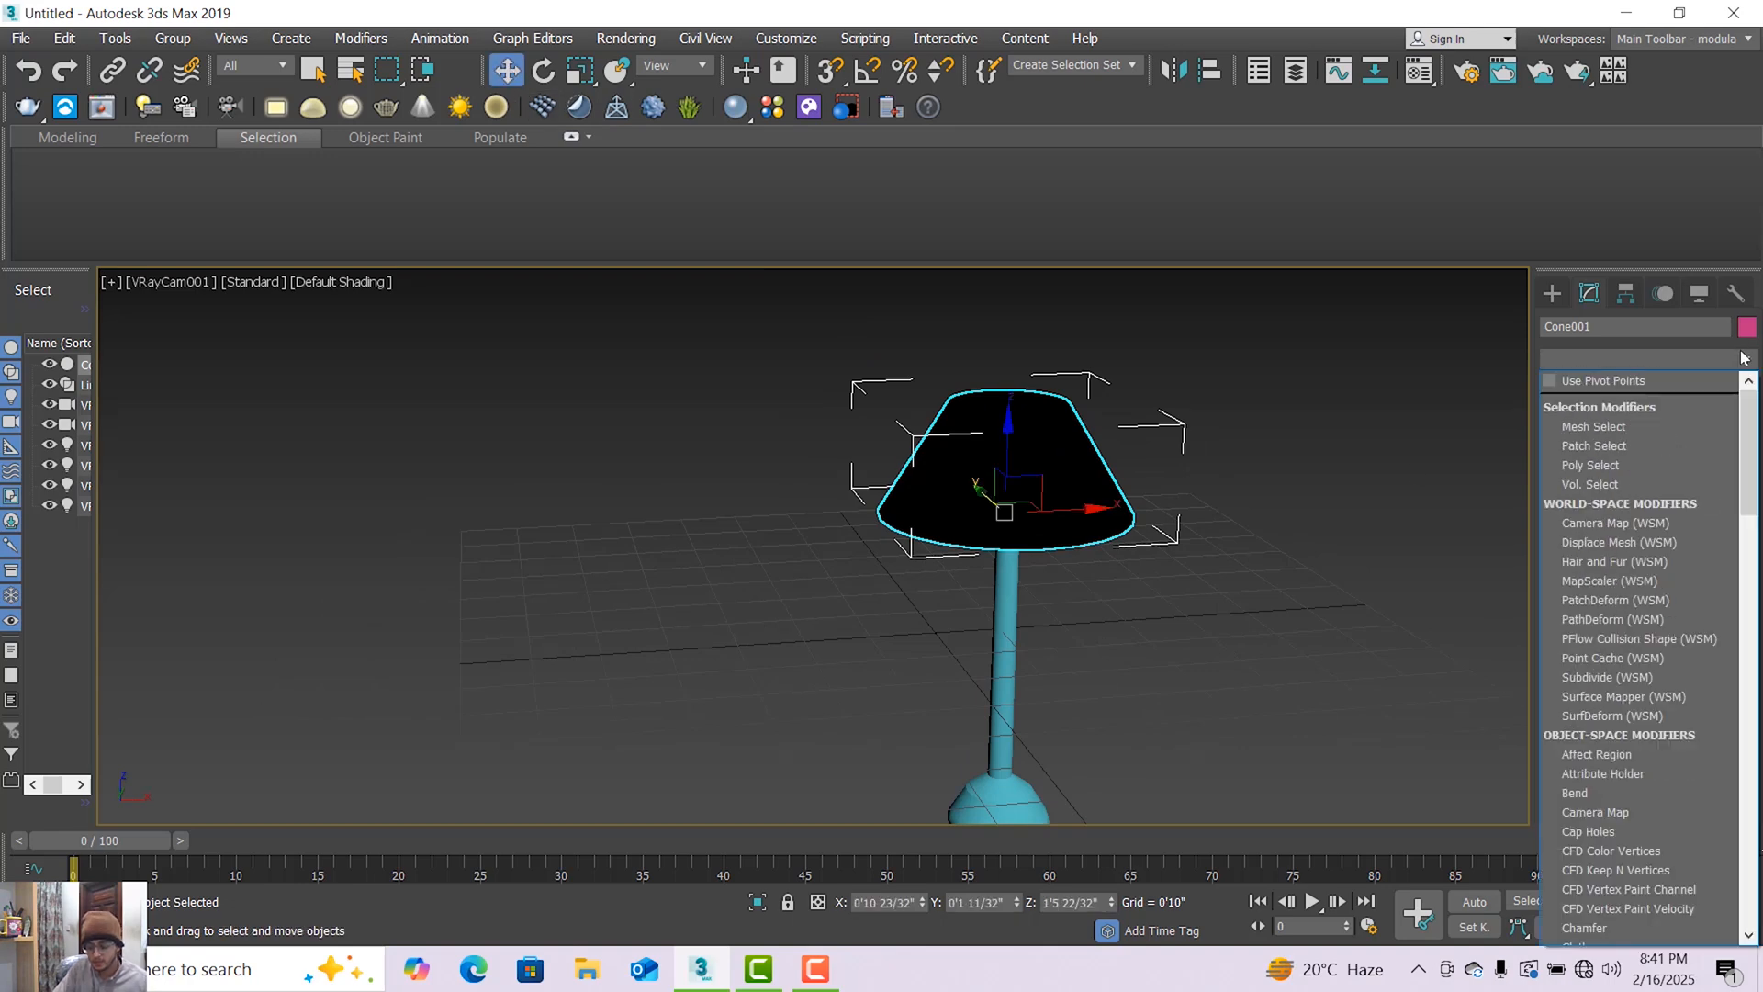
left_click(1744, 358)
left_click(1744, 358)
left_click(1744, 359)
right_click(1668, 386)
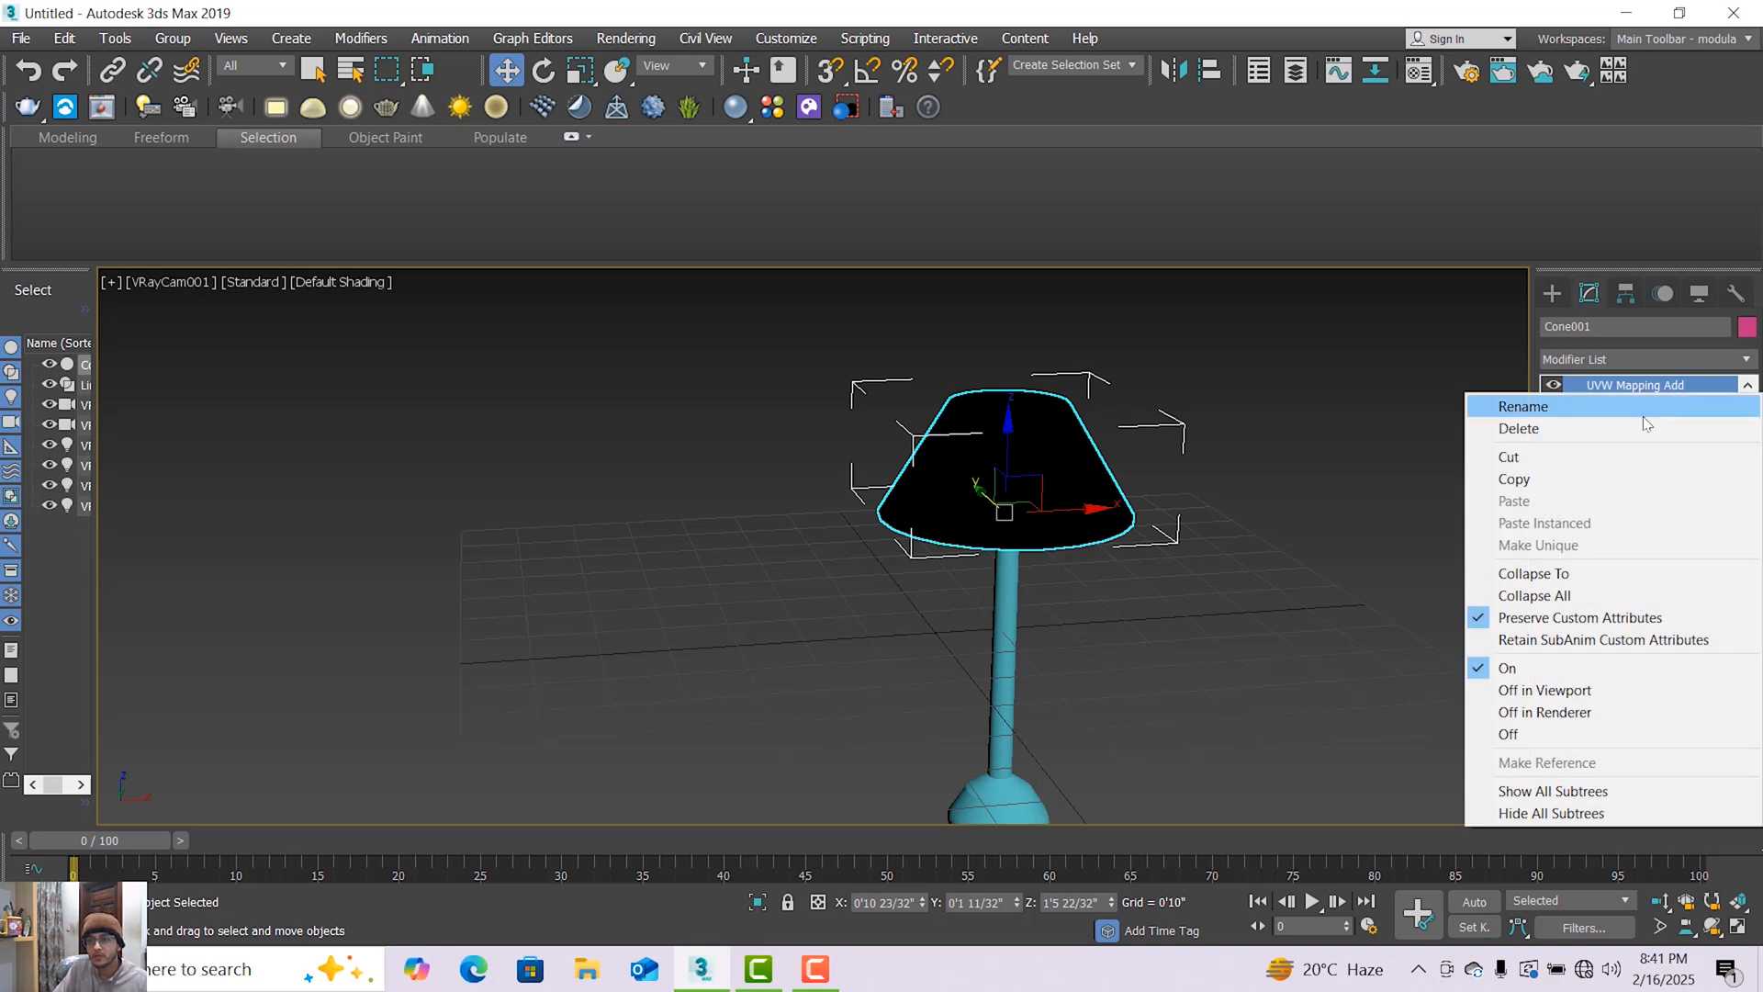
left_click(1668, 428)
Try a Shell modifier on the closed lamp shade and delete it from the stack again.
left_click(1686, 360)
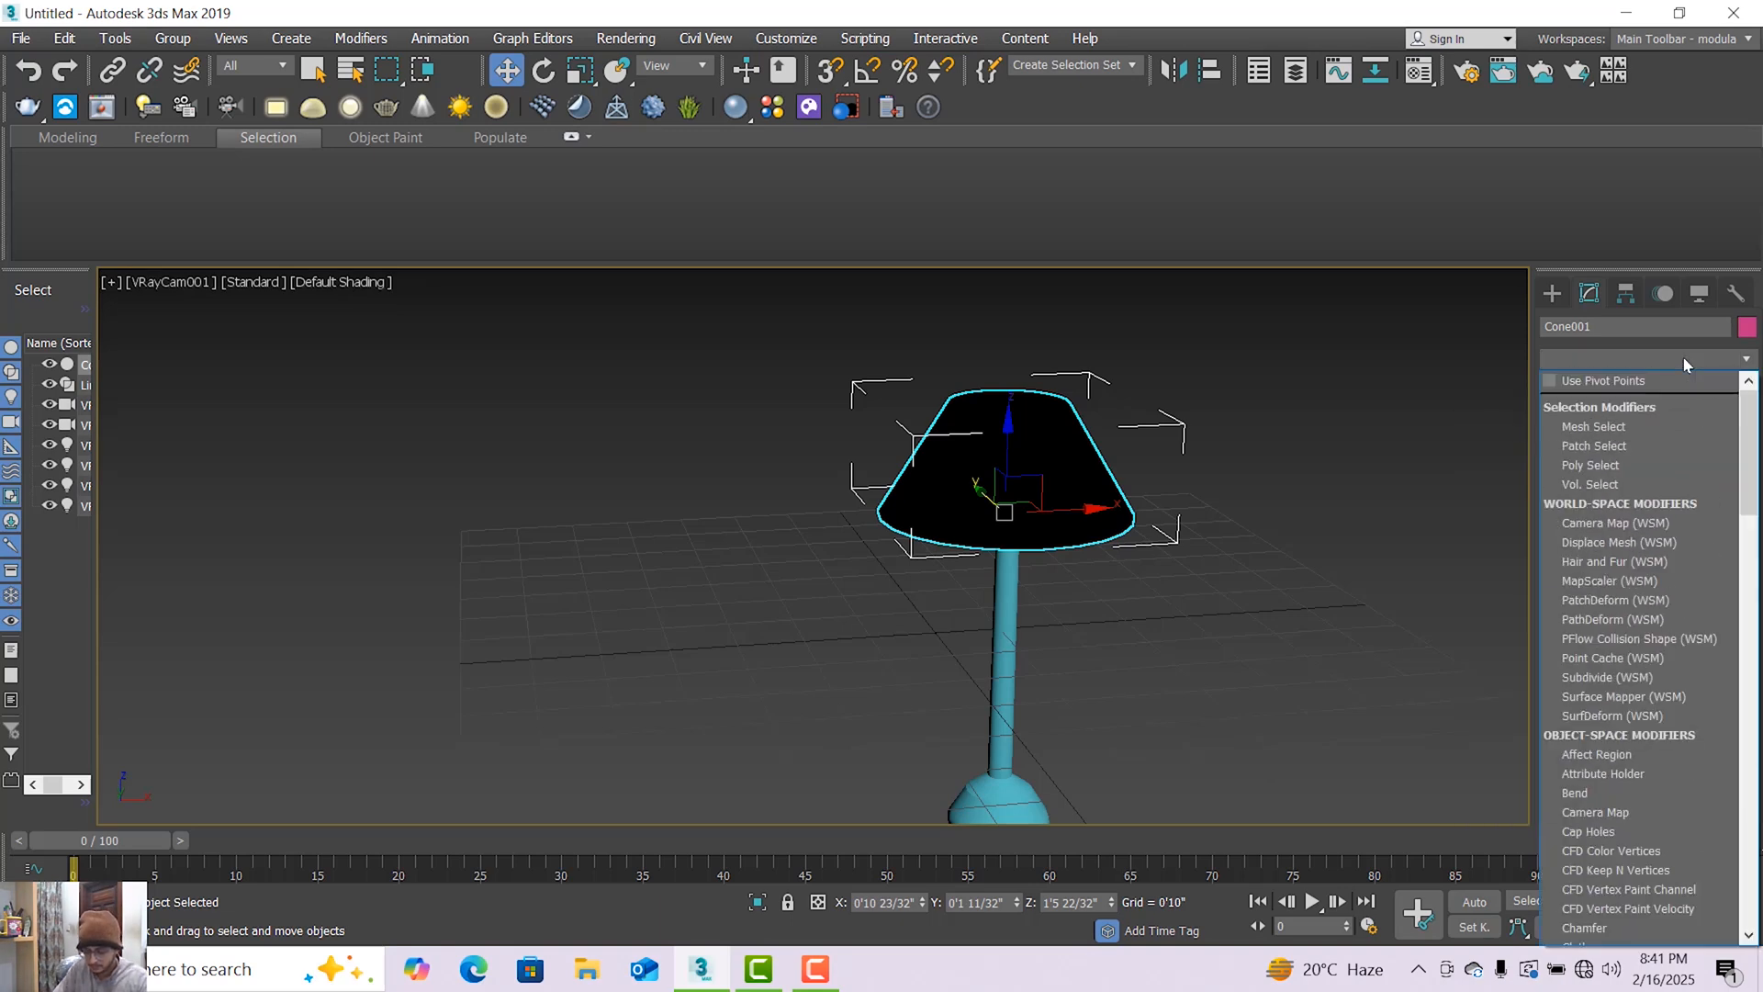
type("sh")
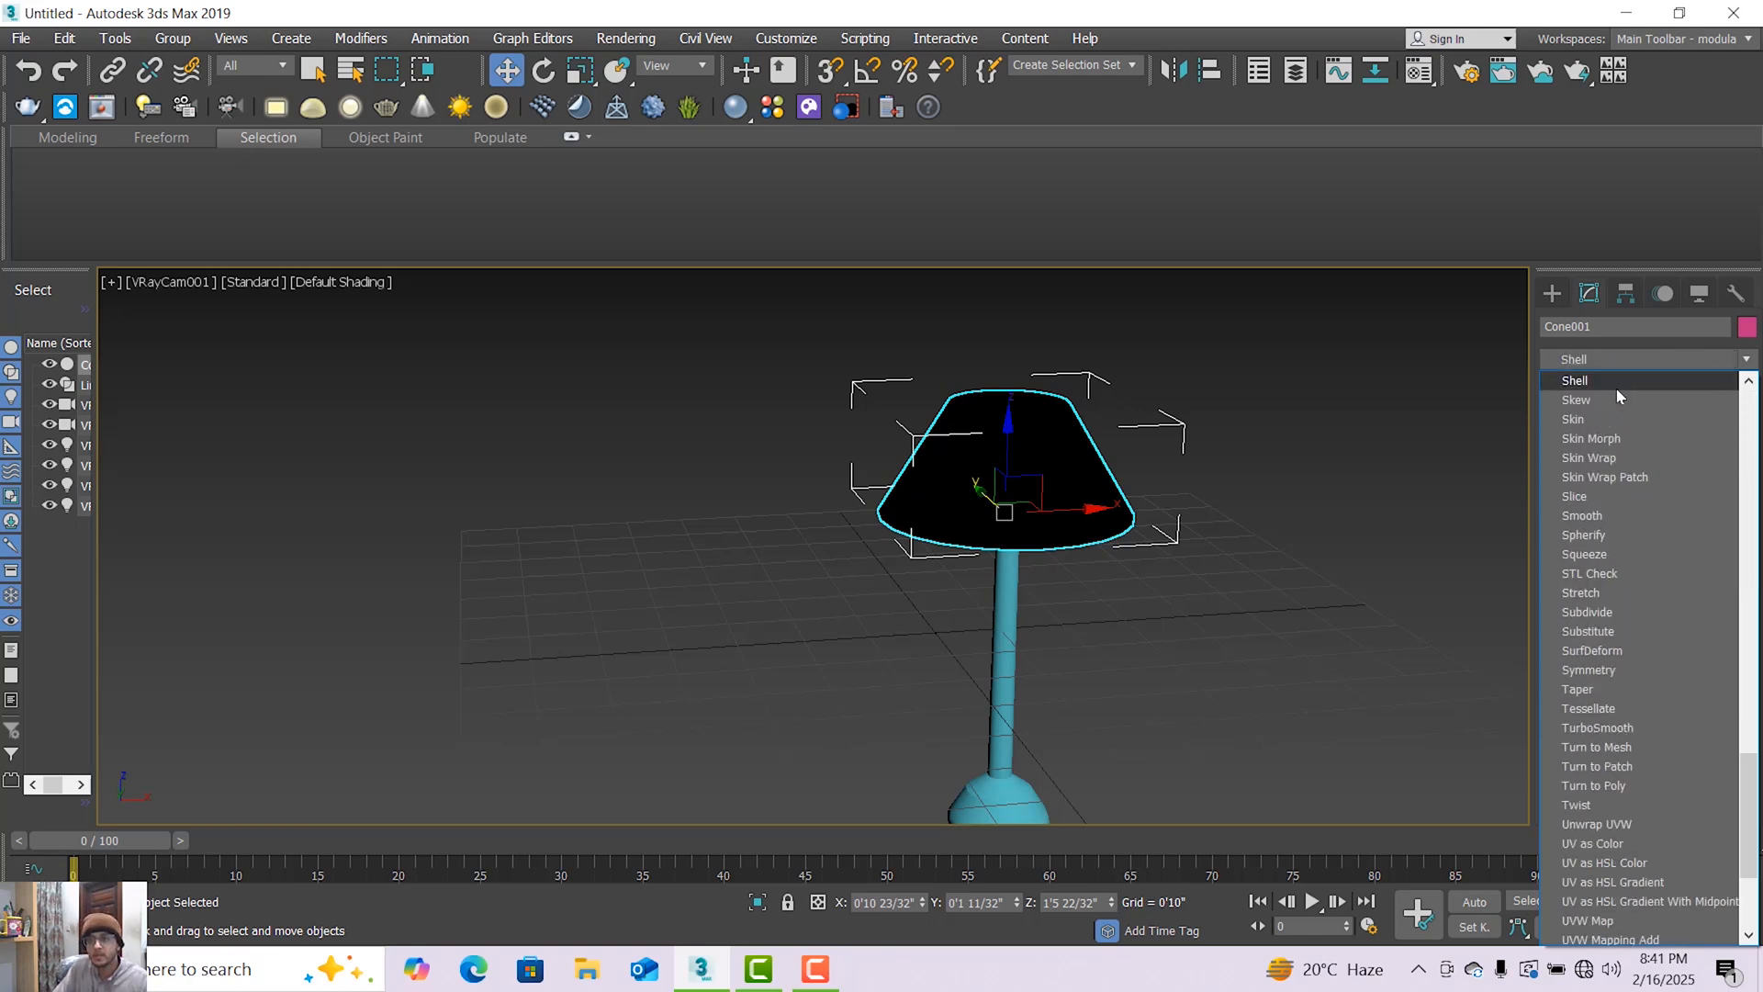
key("Return")
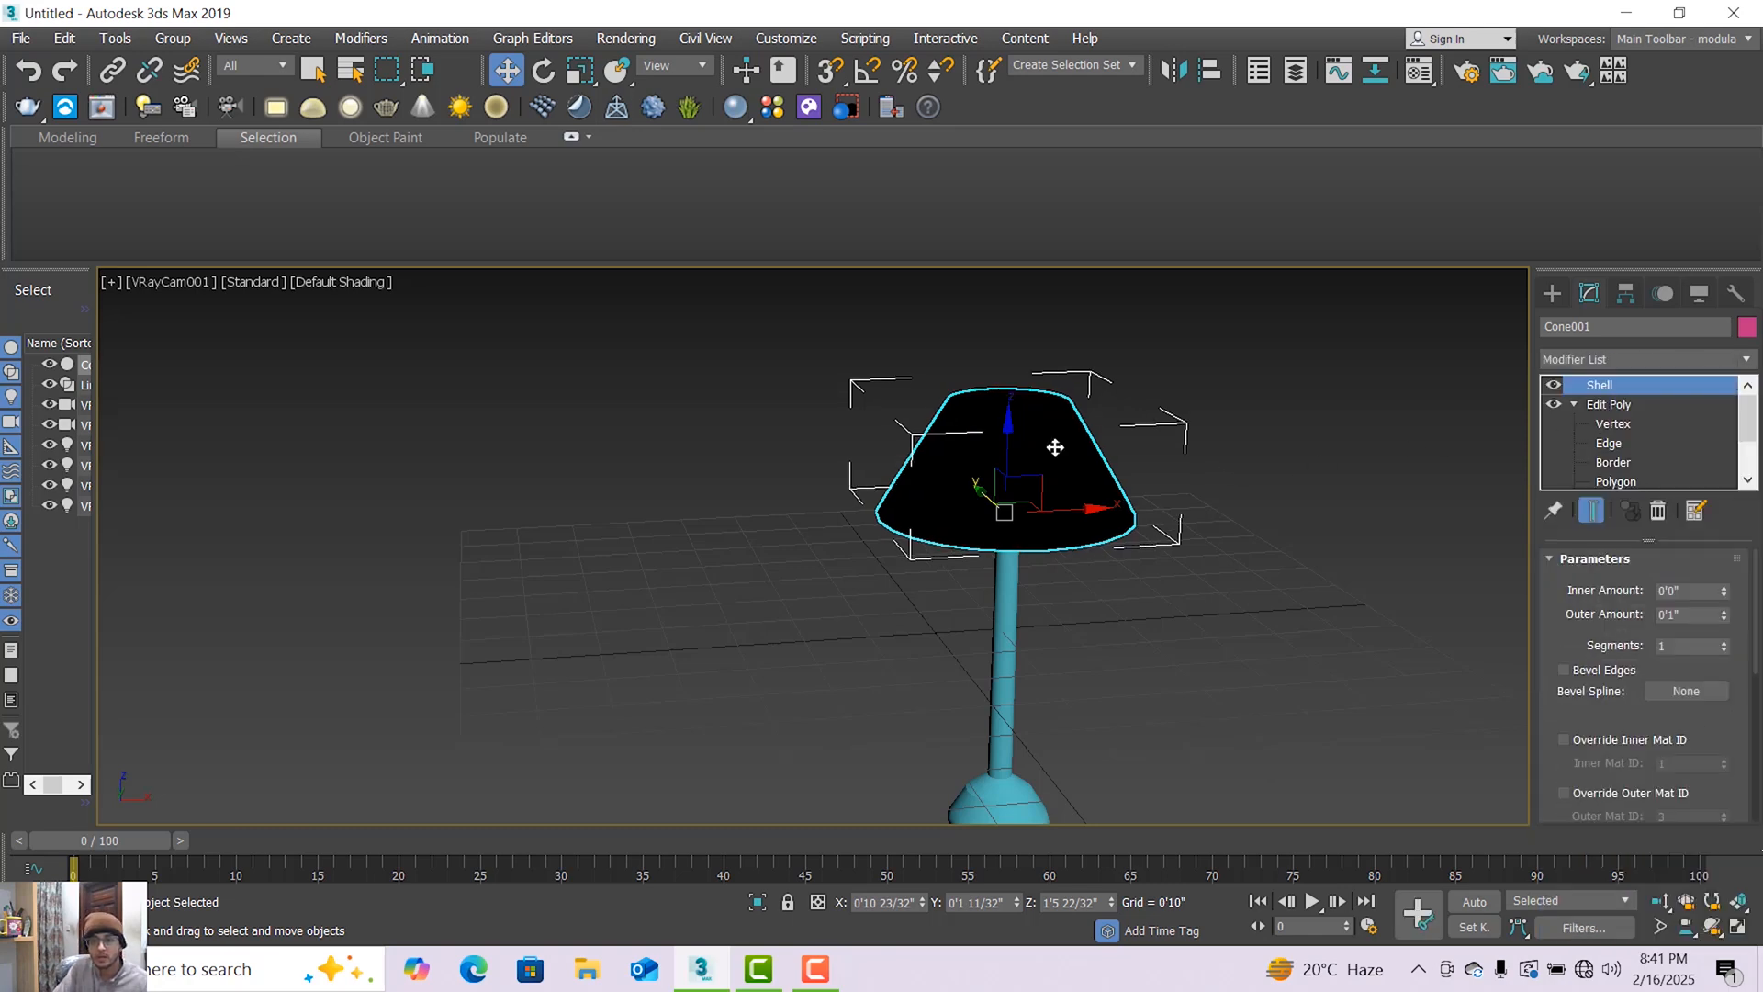
right_click(1683, 384)
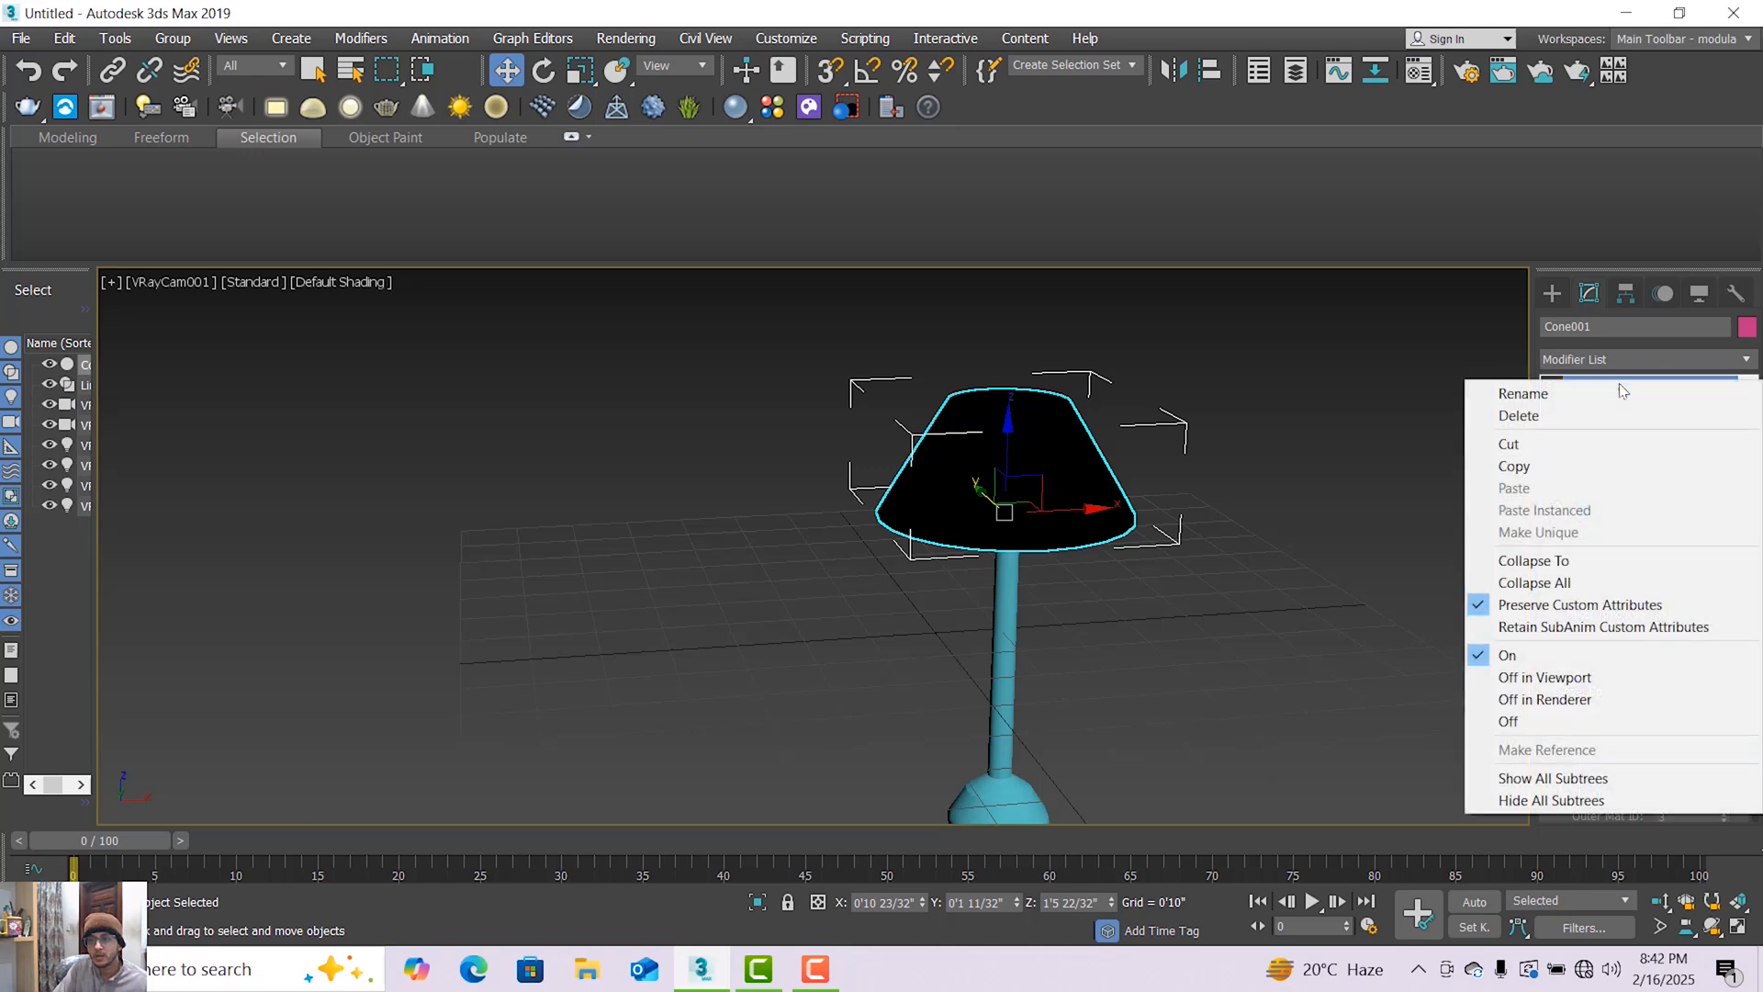
left_click(1621, 414)
Delete the polygon that caps the top of the lamp shade at Edit Poly polygon level.
left_click(1616, 462)
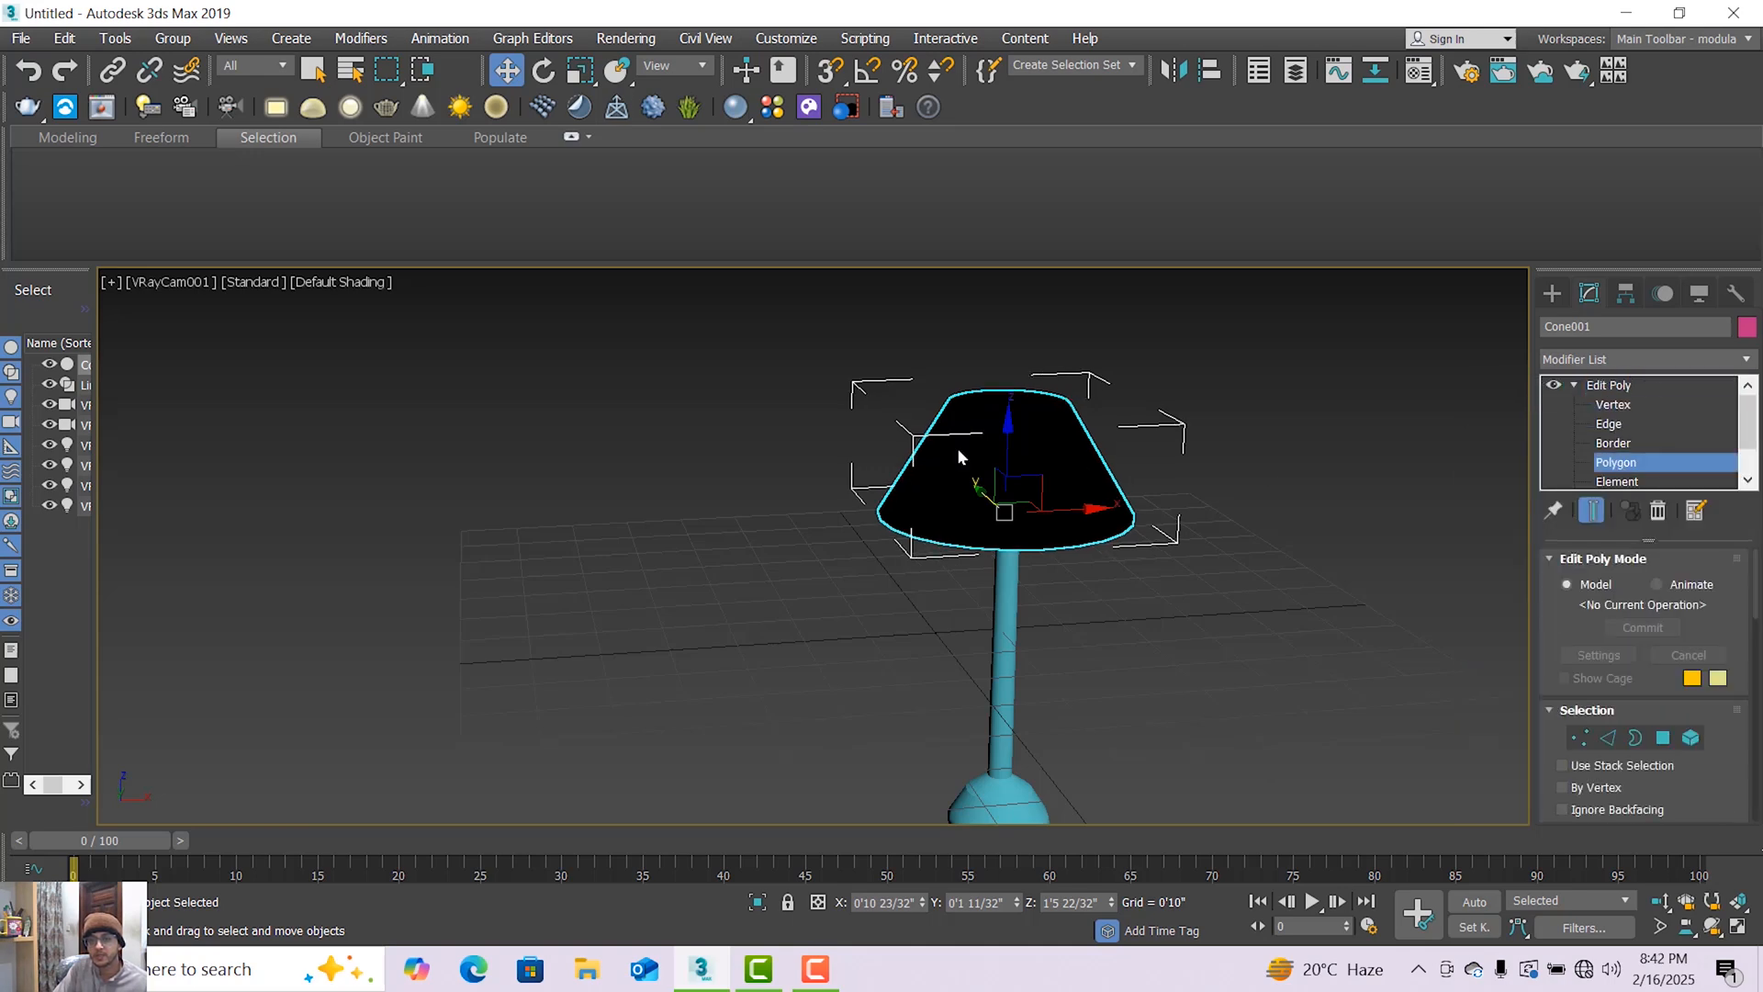
left_click(957, 448)
left_click(994, 404)
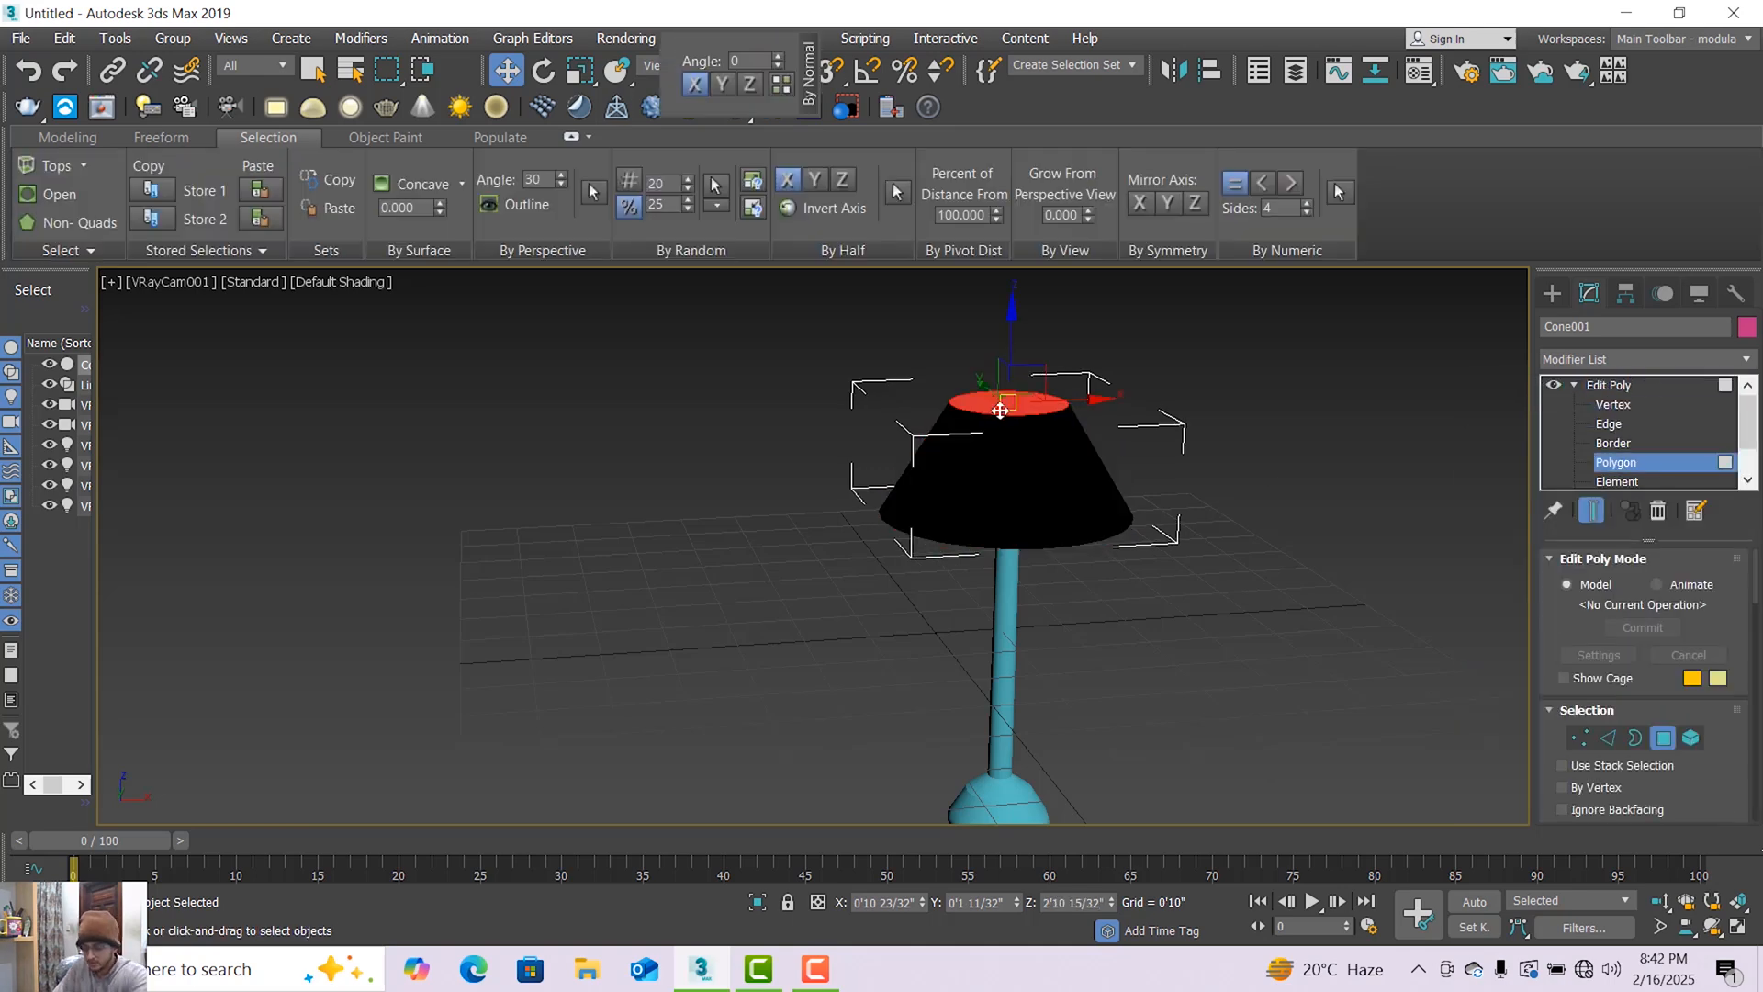
key("Delete")
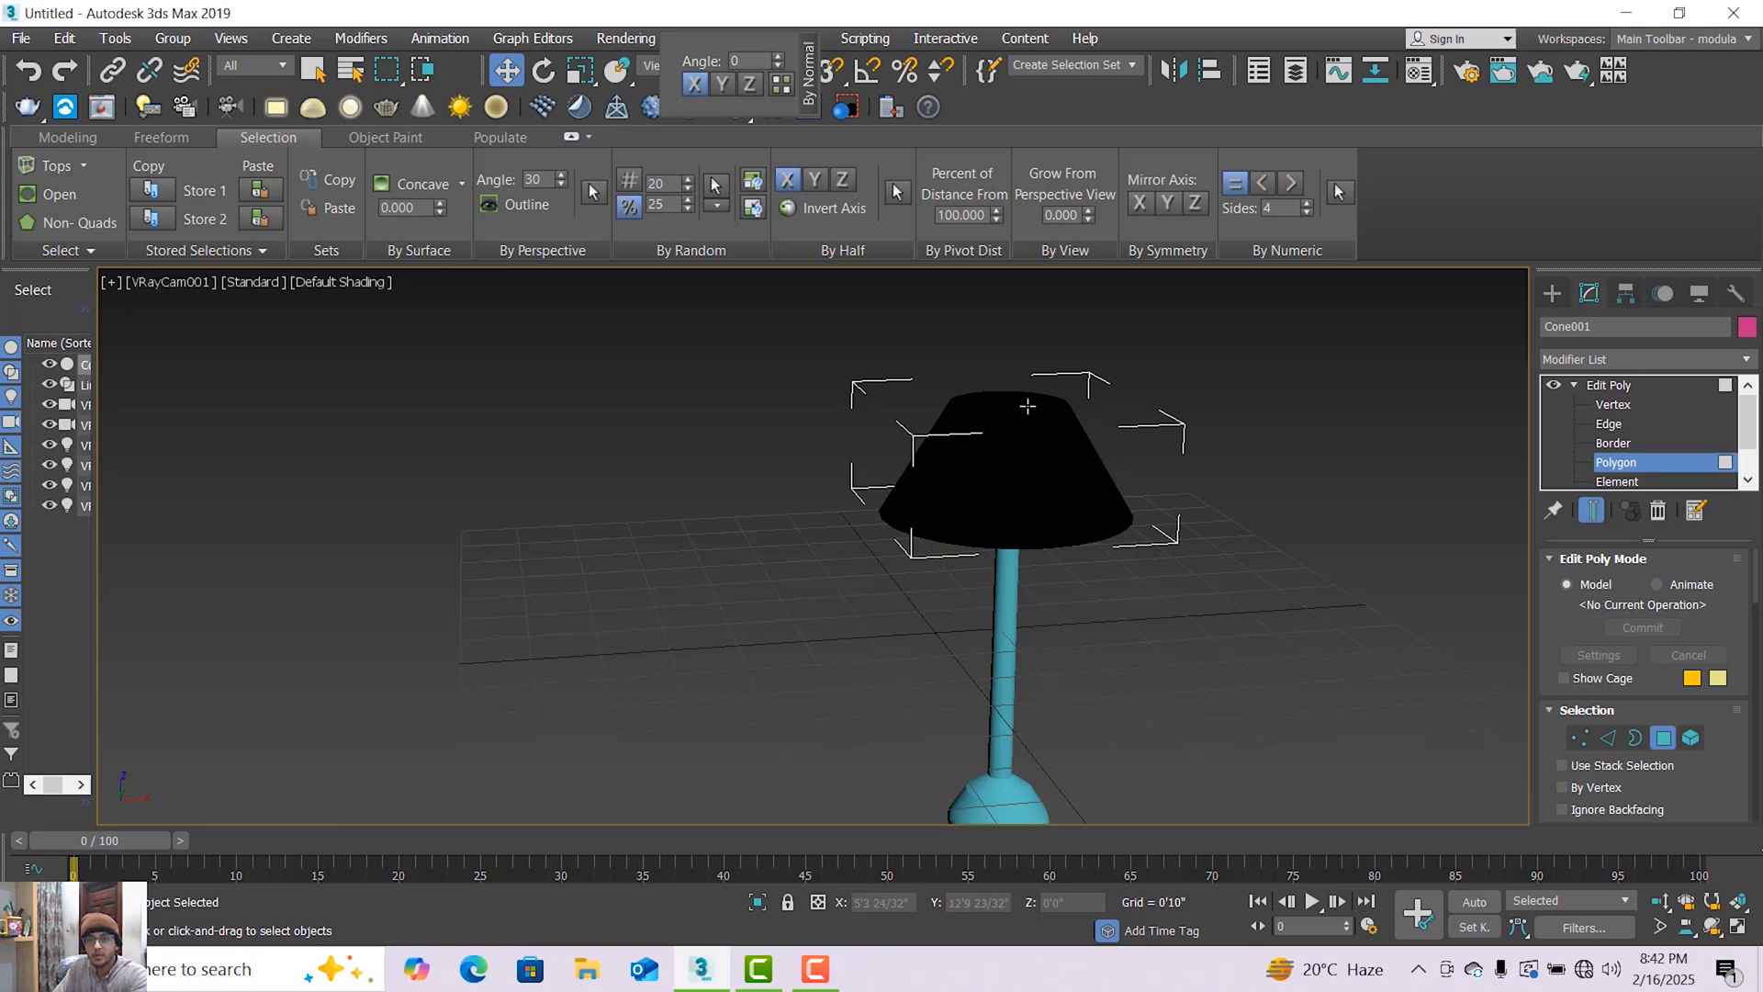
Switch the viewport to Perspective and delete the large polygon closing the underside of the lamp shade.
left_click(1028, 406)
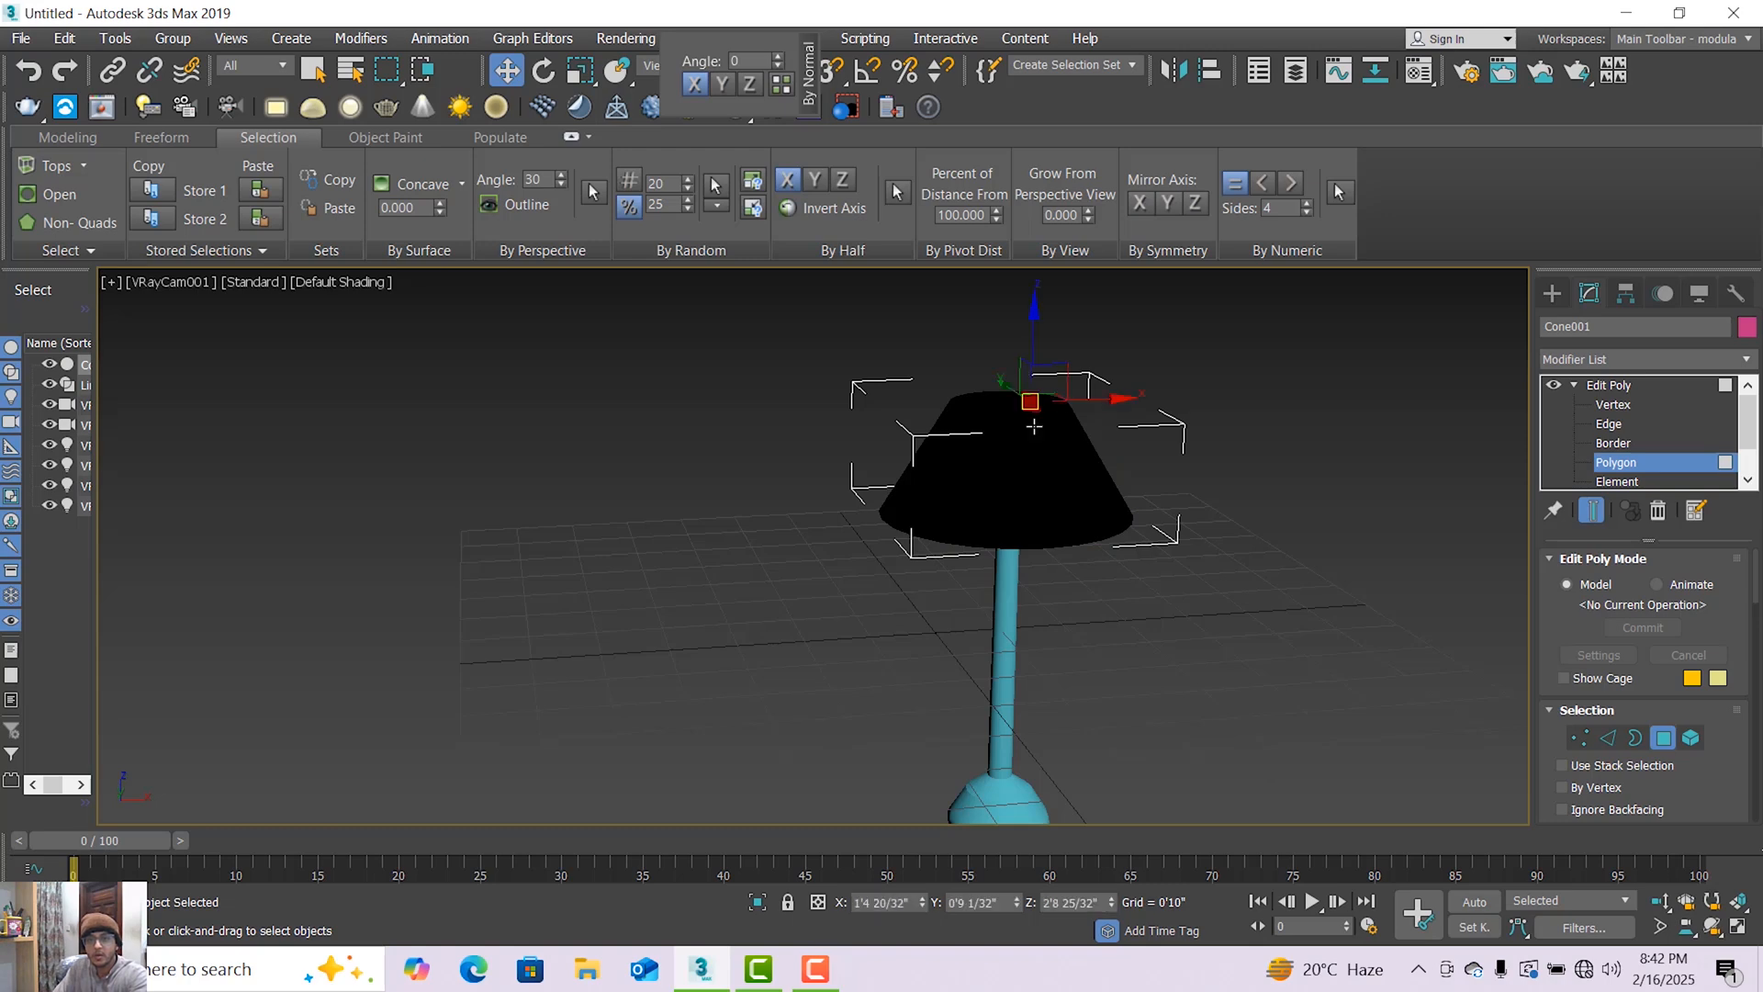
left_click(1712, 927)
left_click(161, 282)
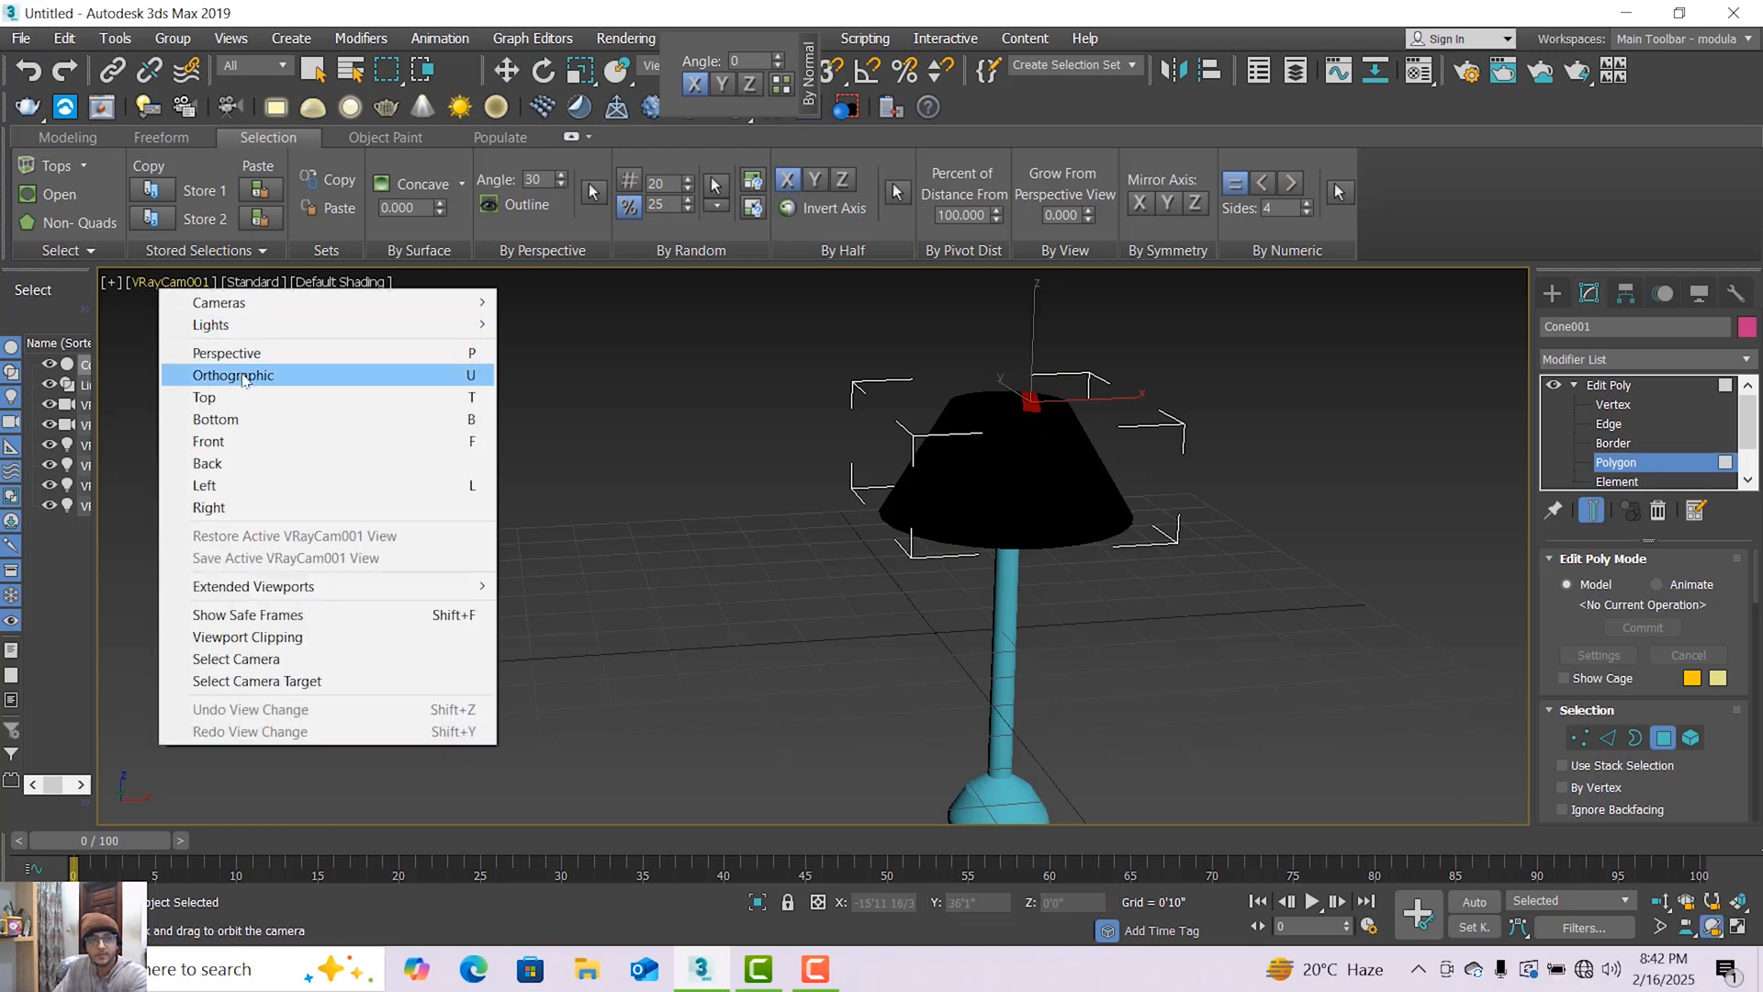
left_click(246, 353)
left_click_drag(854, 675, 829, 603)
left_click(516, 74)
left_click(954, 476)
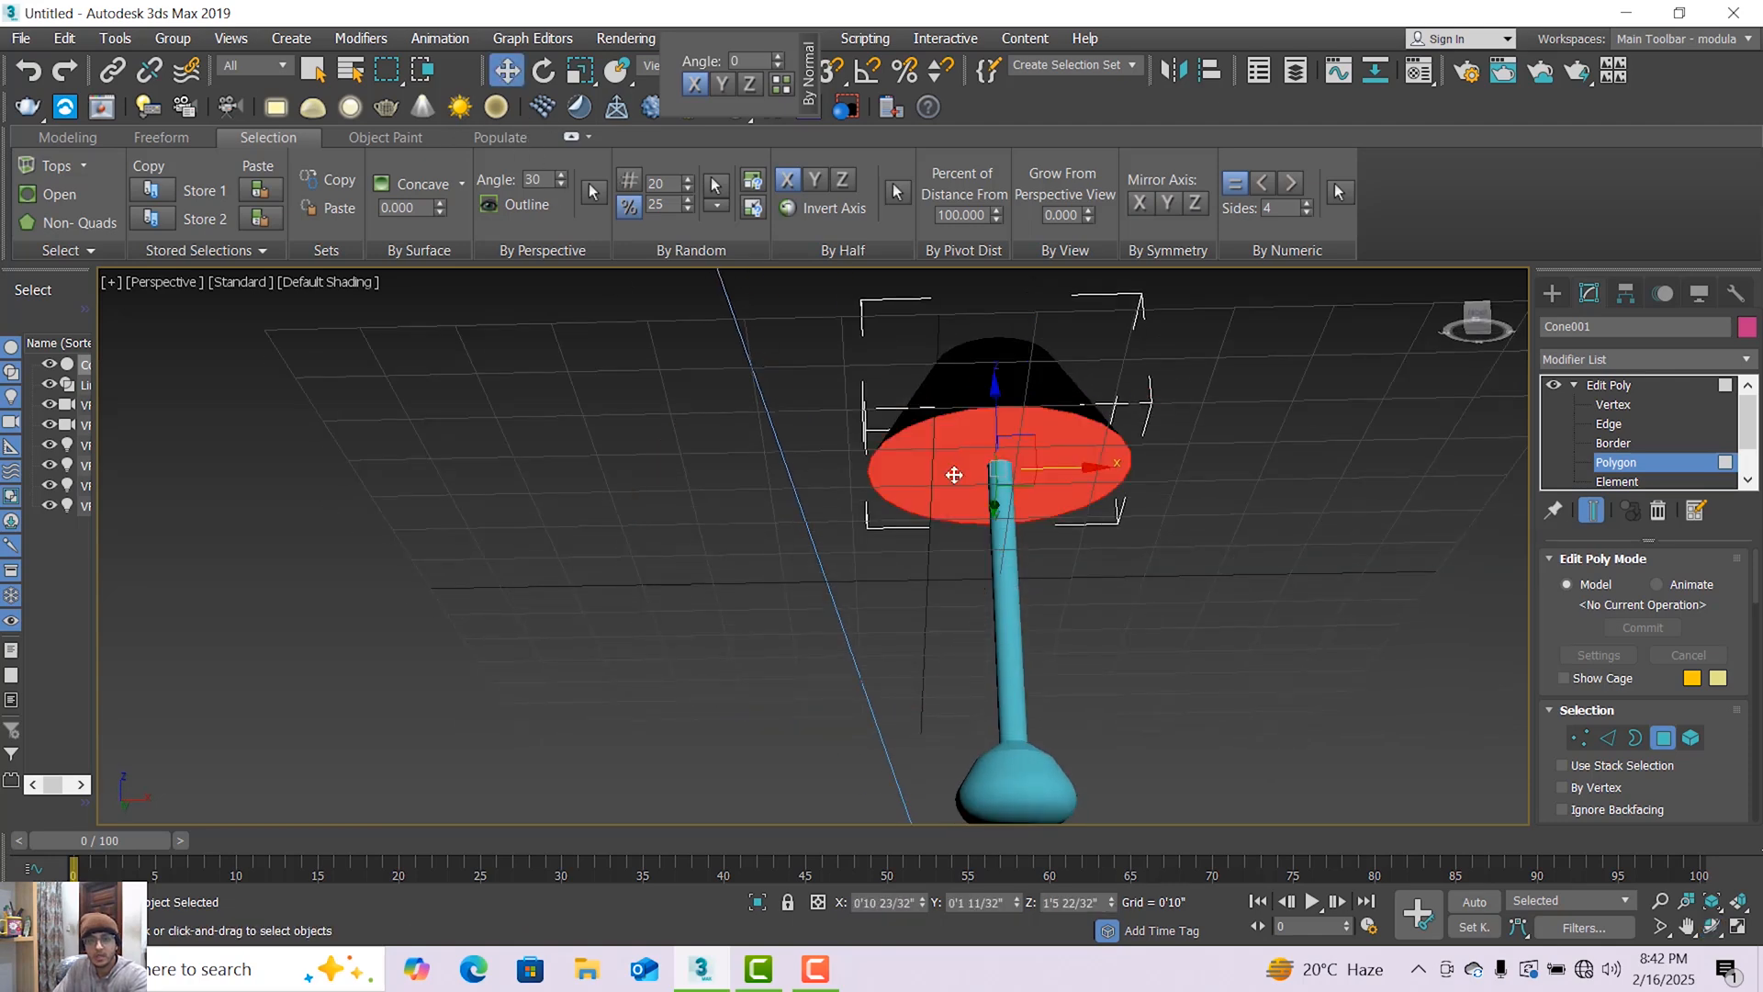
key("Delete")
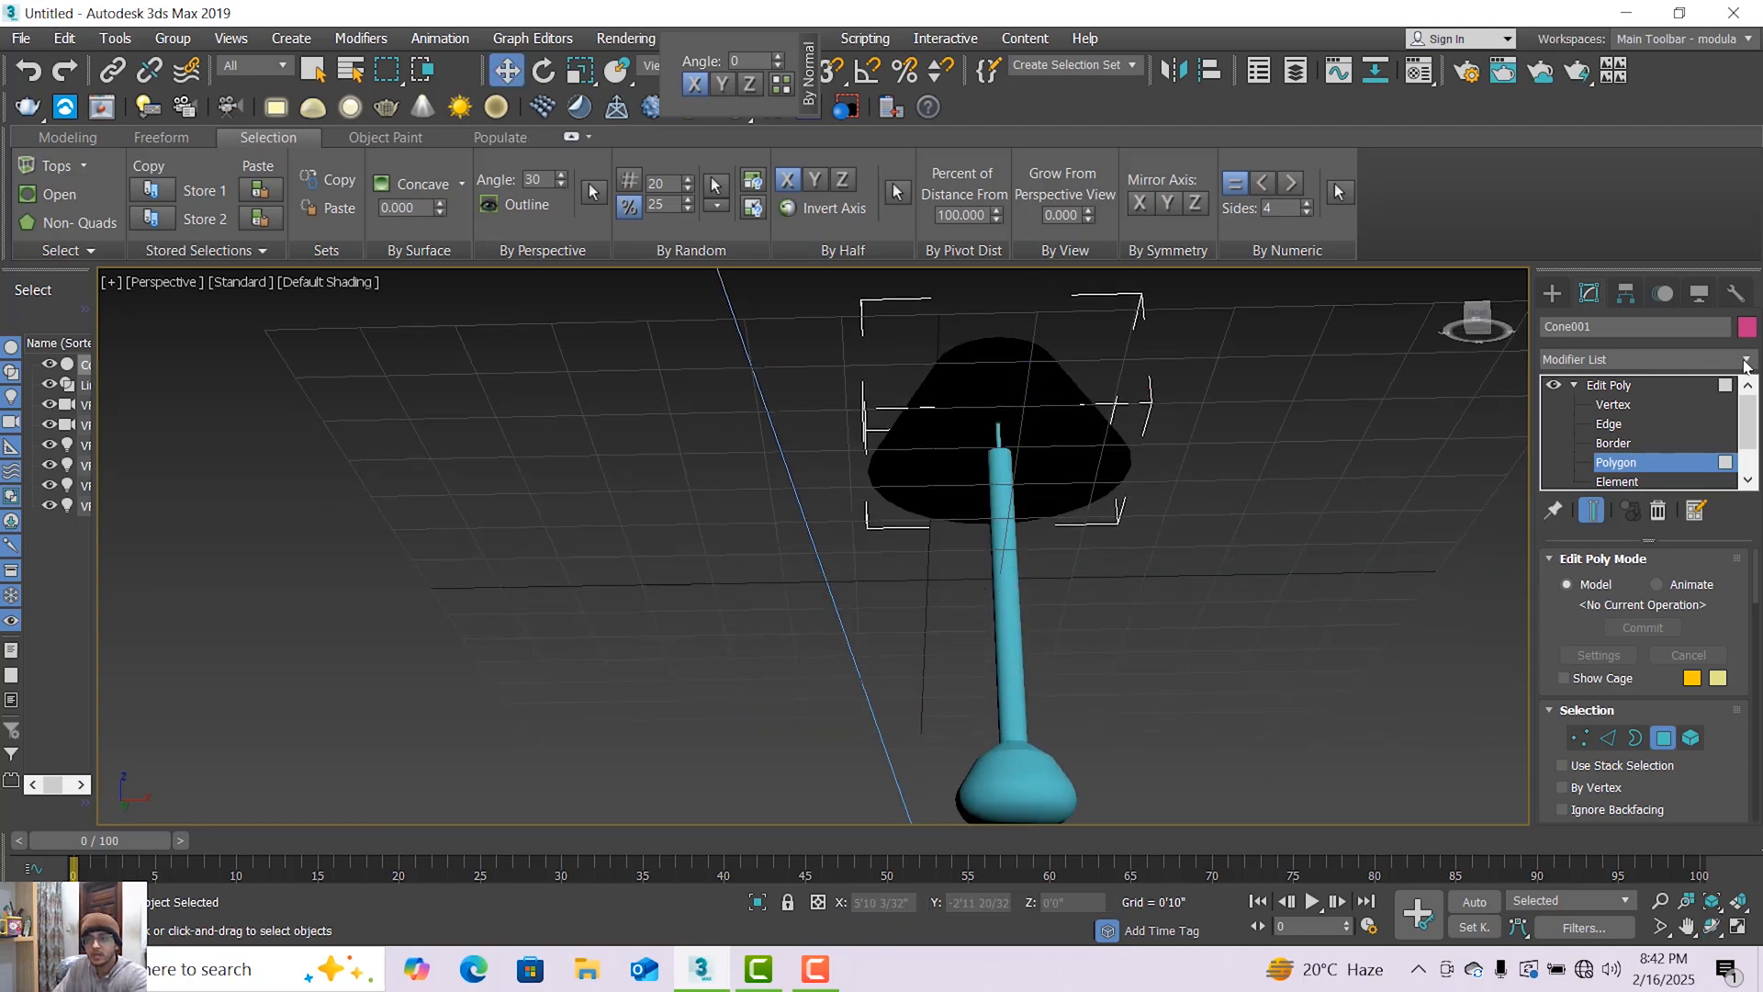
Apply a Shell modifier to the opened lamp shade with an outer amount of 0'0 28/32".
left_click(1746, 360)
scroll(1609, 407, "down", 20)
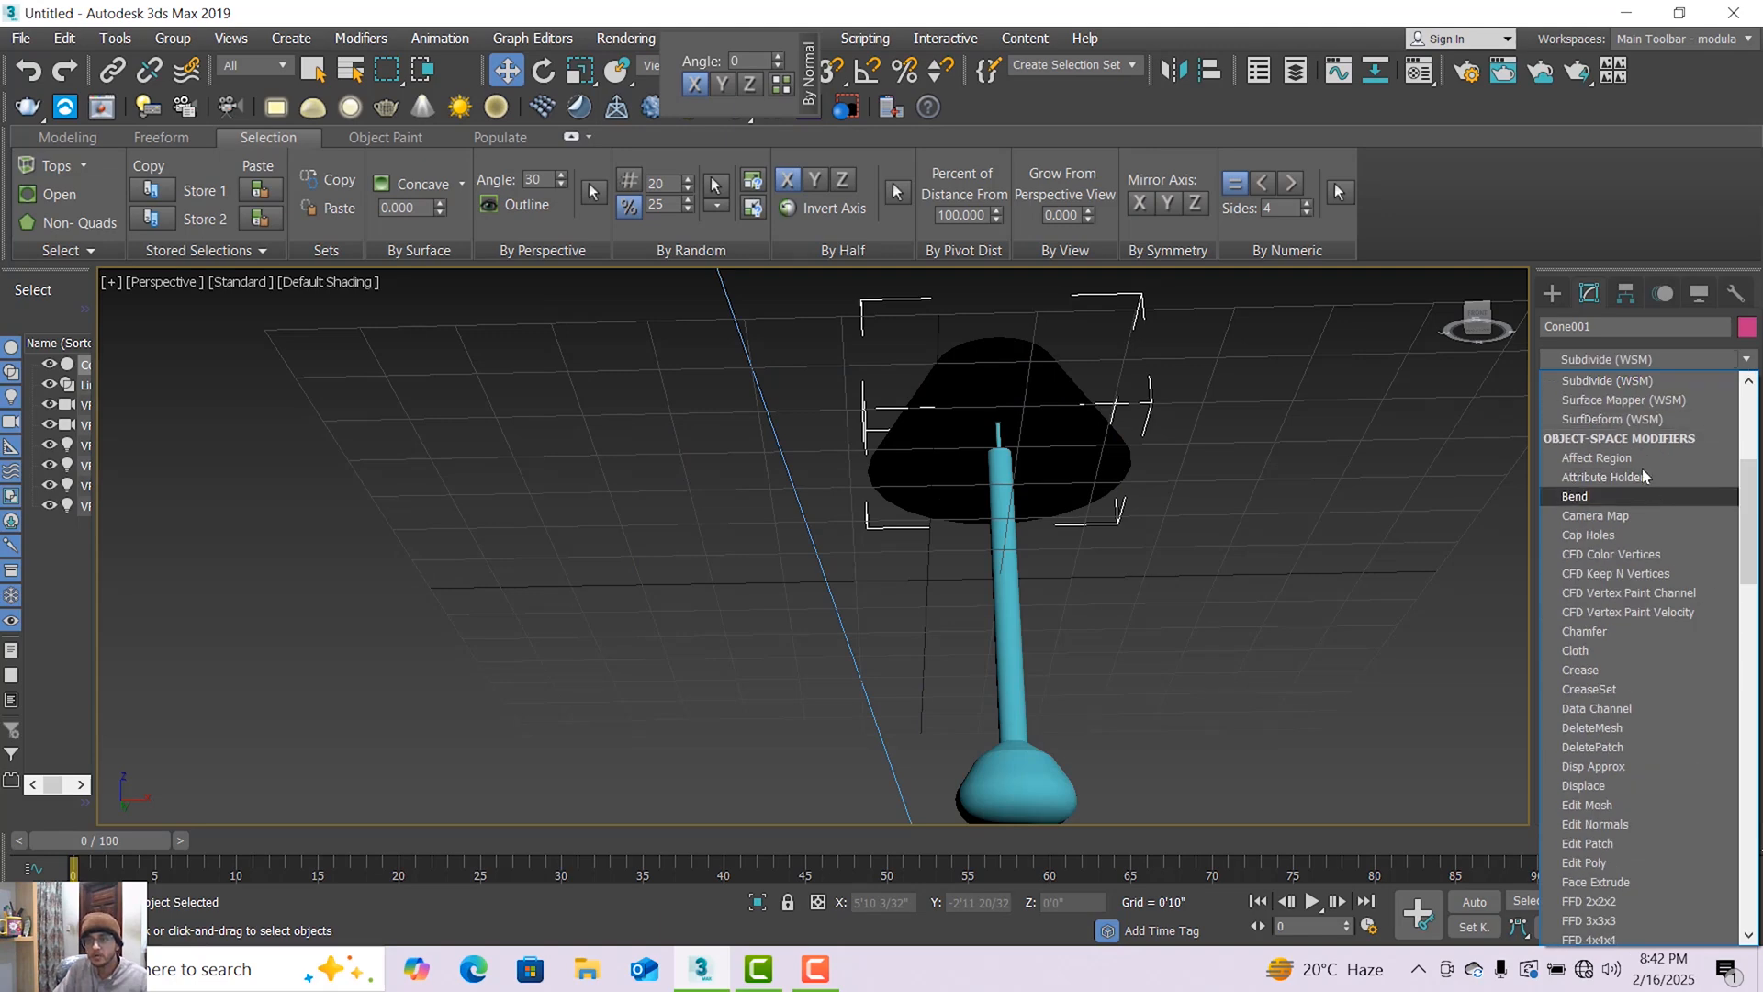
left_click(1607, 402)
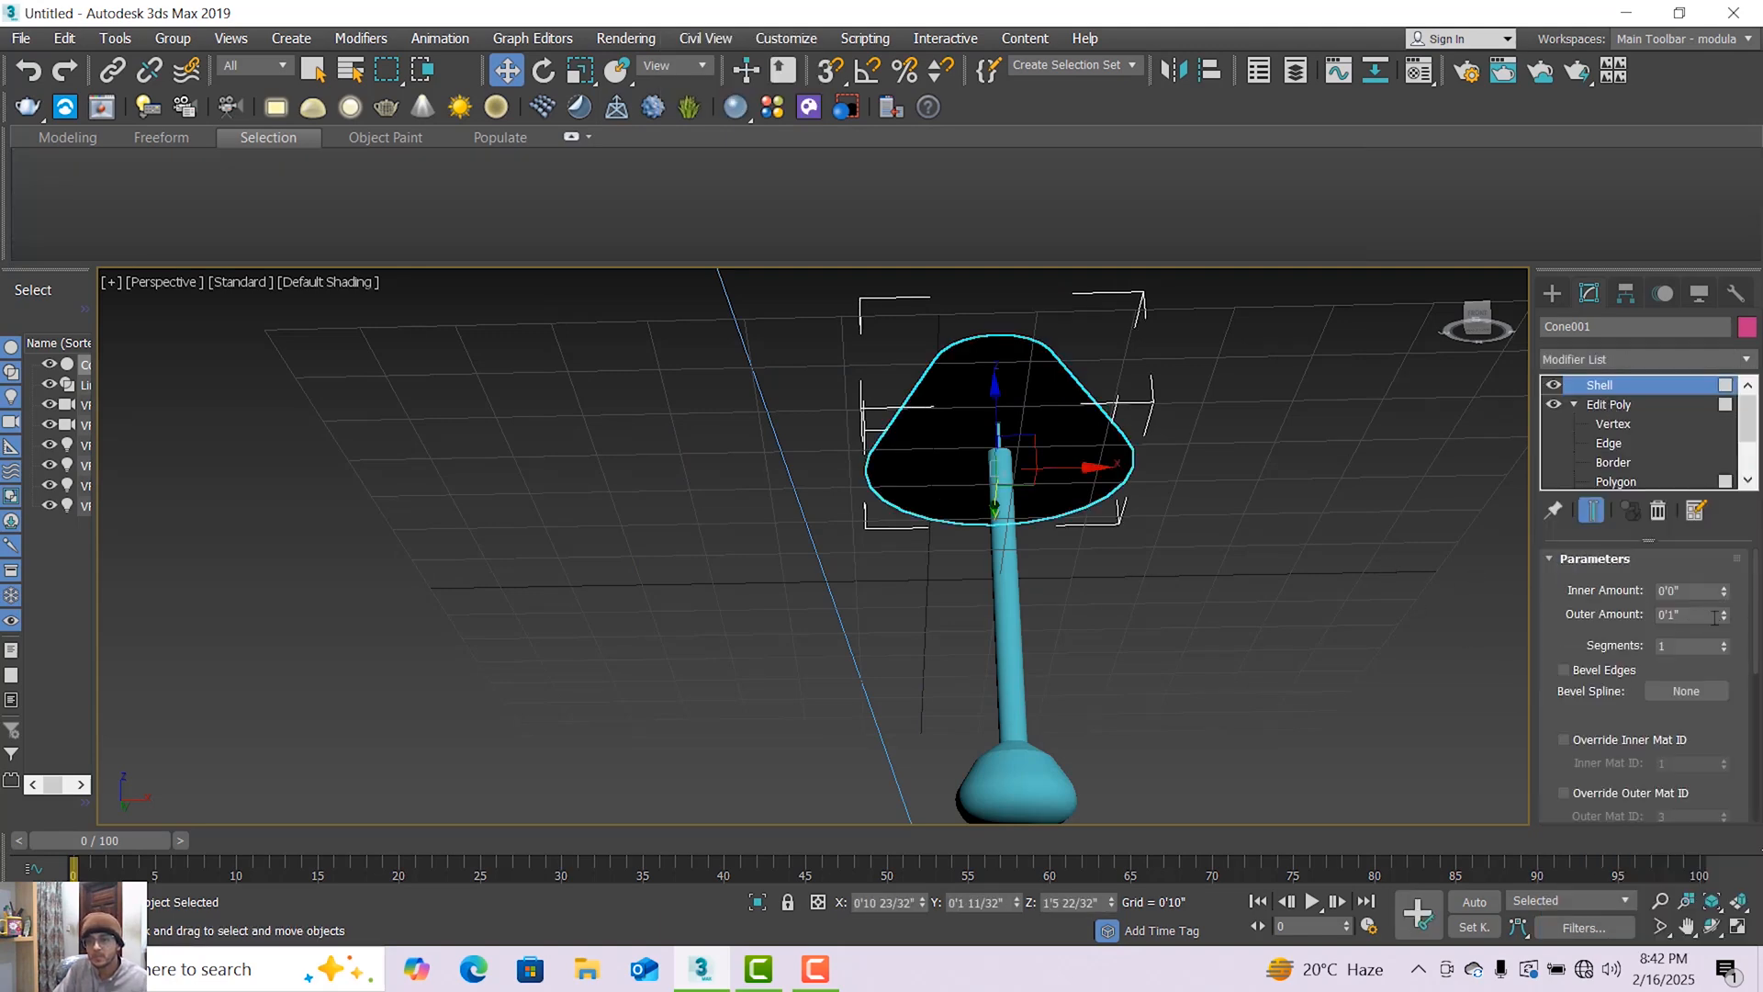
left_click_drag(1723, 623, 1727, 627)
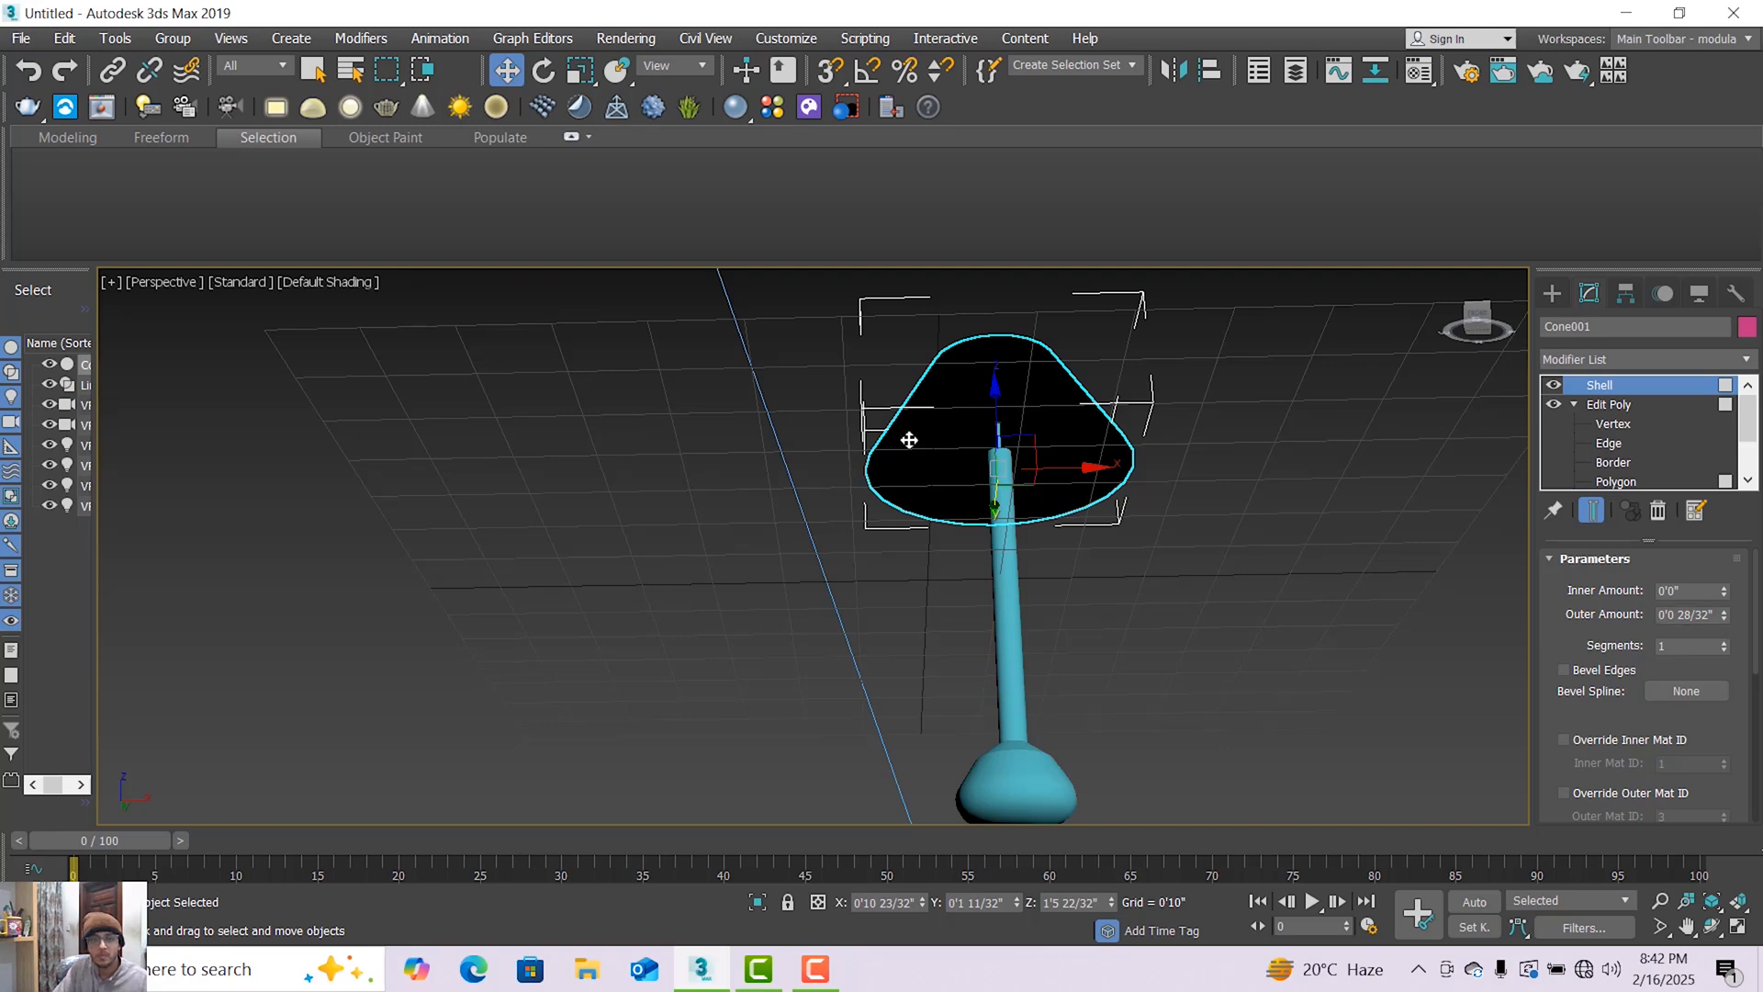
Examine the shade's openings and wall from below and above, comparing Facets with Default Shading.
left_click(336, 282)
left_click(362, 331)
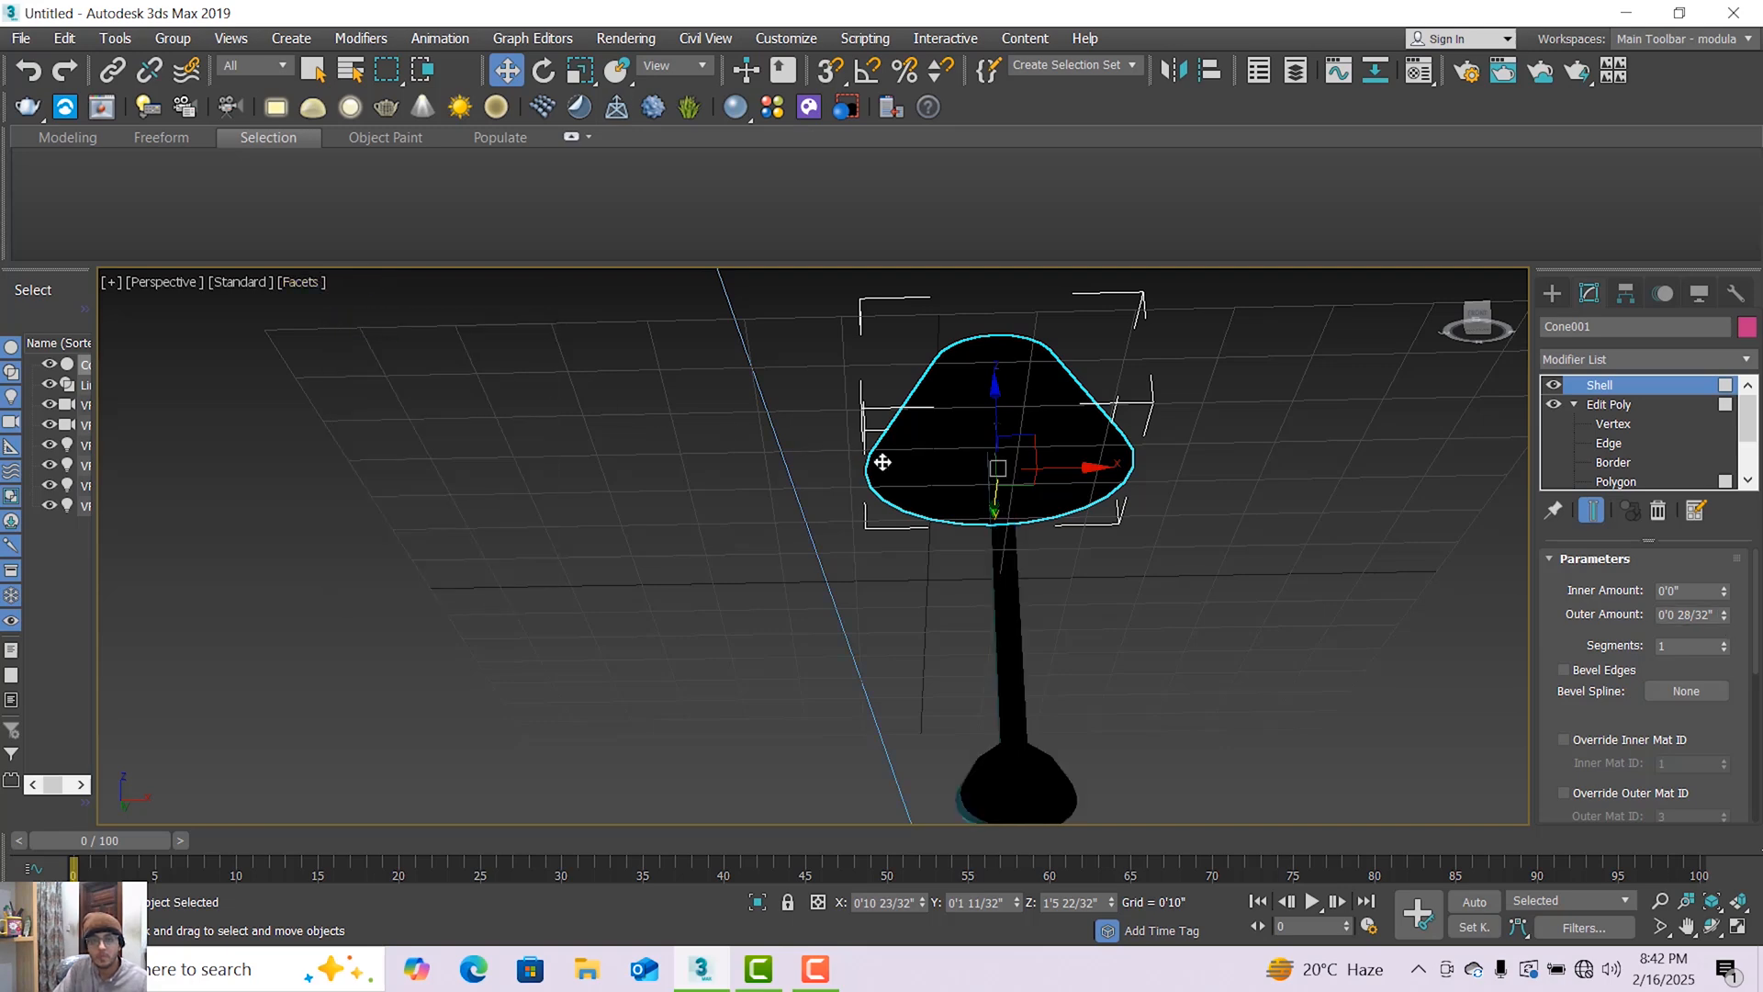
left_click(321, 280)
left_click(326, 304)
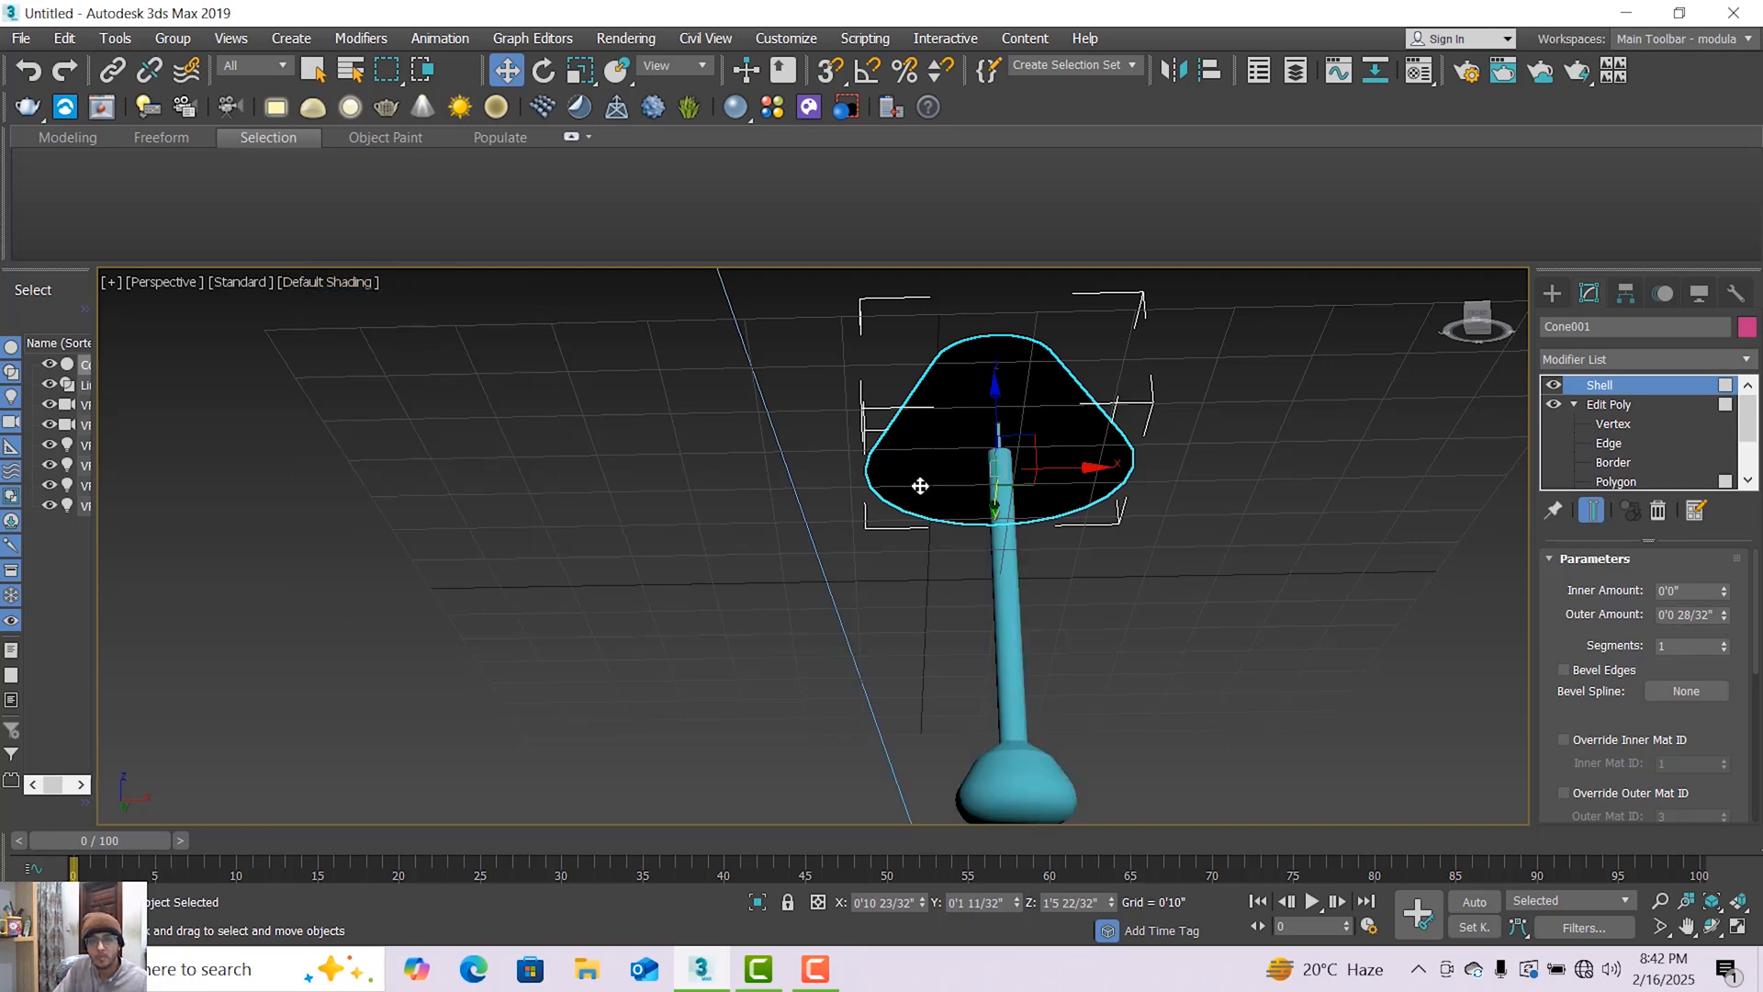
scroll(909, 441, "up", 3)
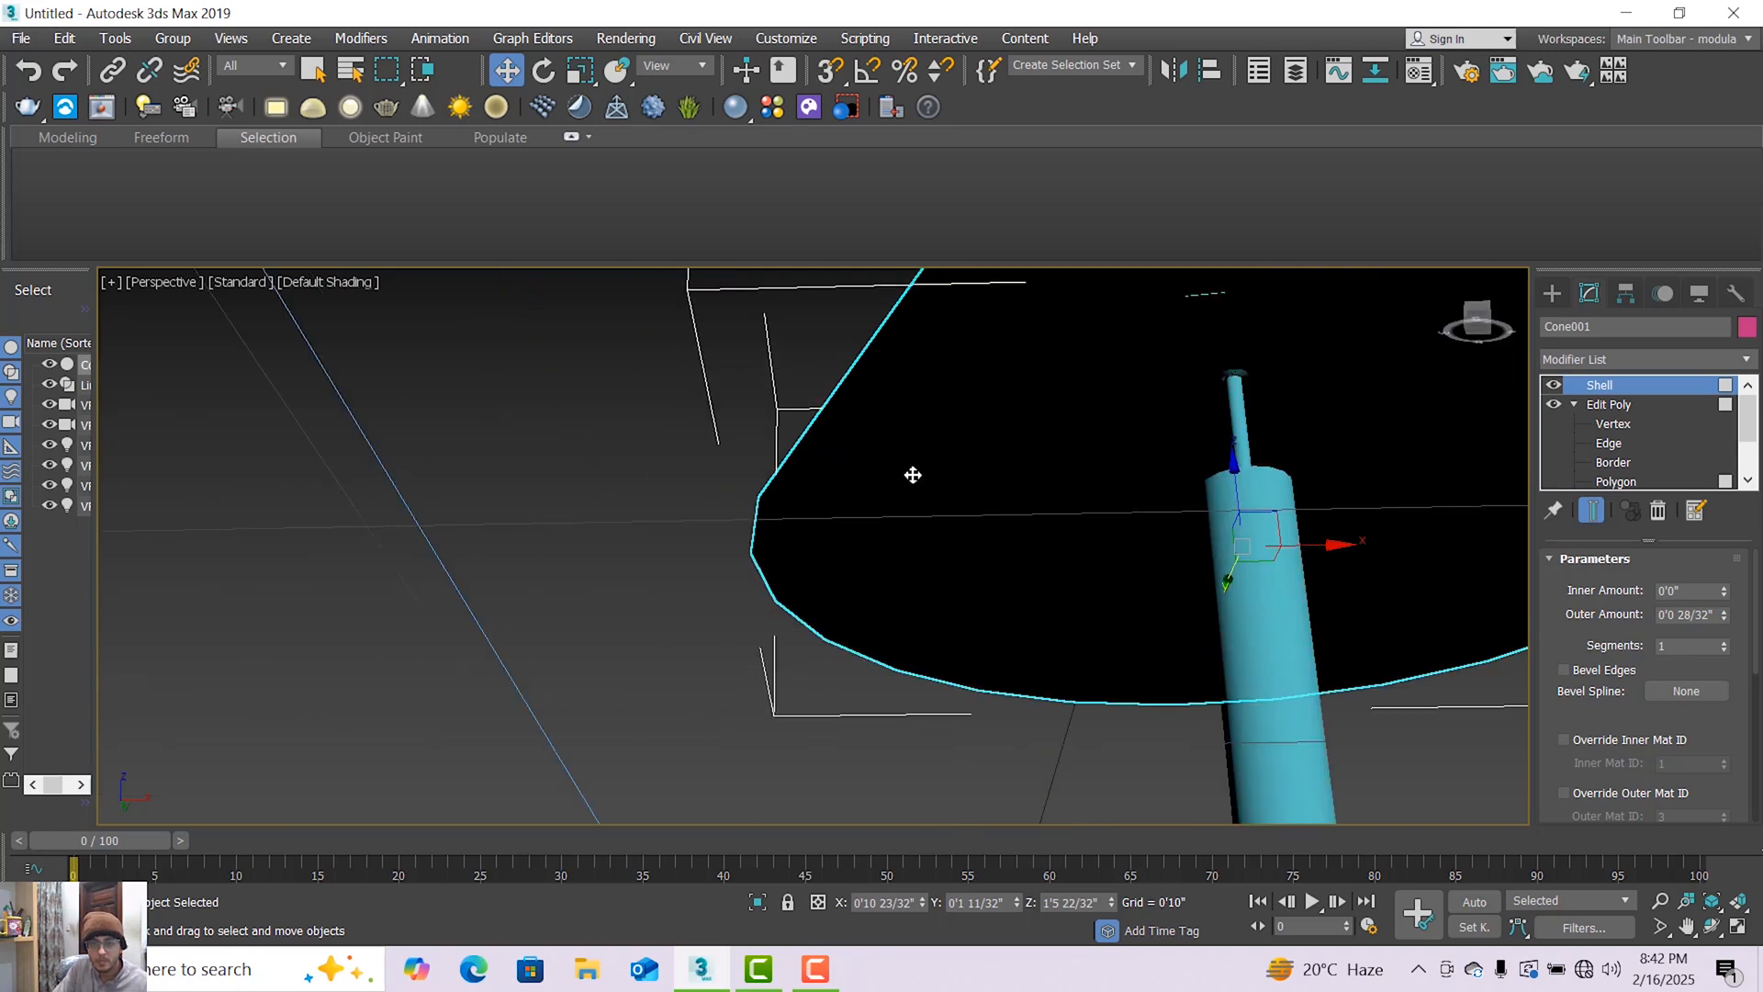
scroll(906, 488, "up", 2)
scroll(899, 492, "down", 2)
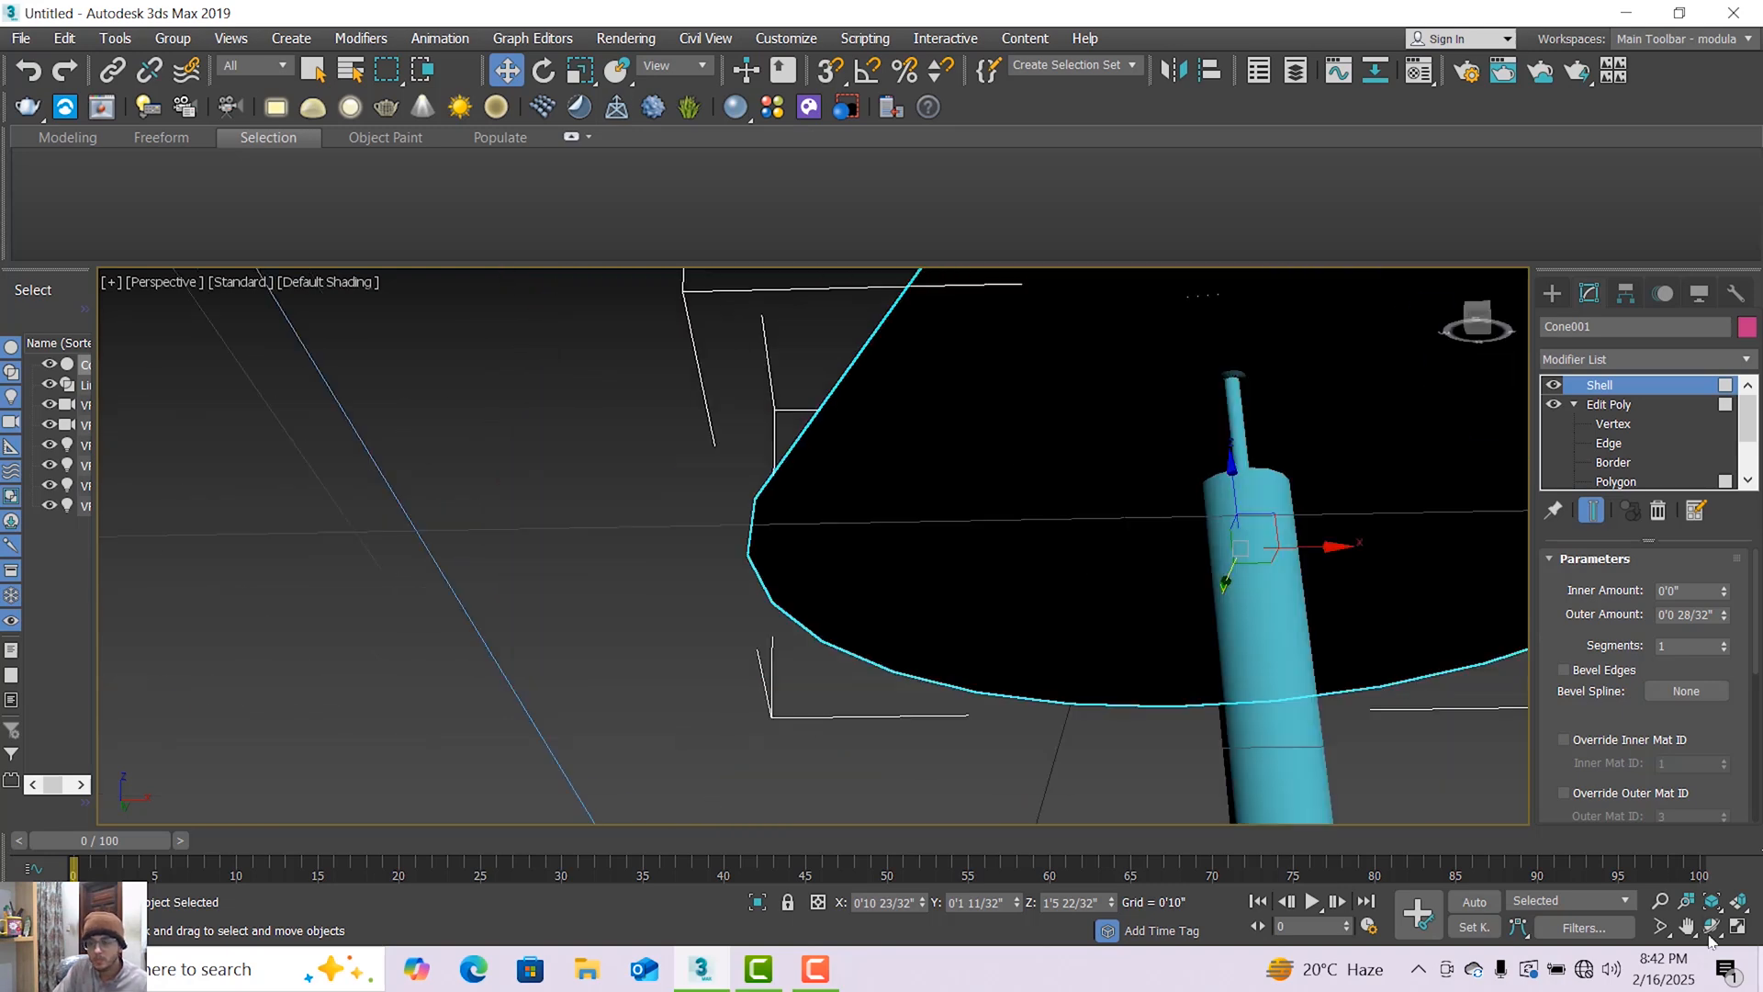
left_click(1710, 927)
left_click_drag(996, 547, 1016, 390)
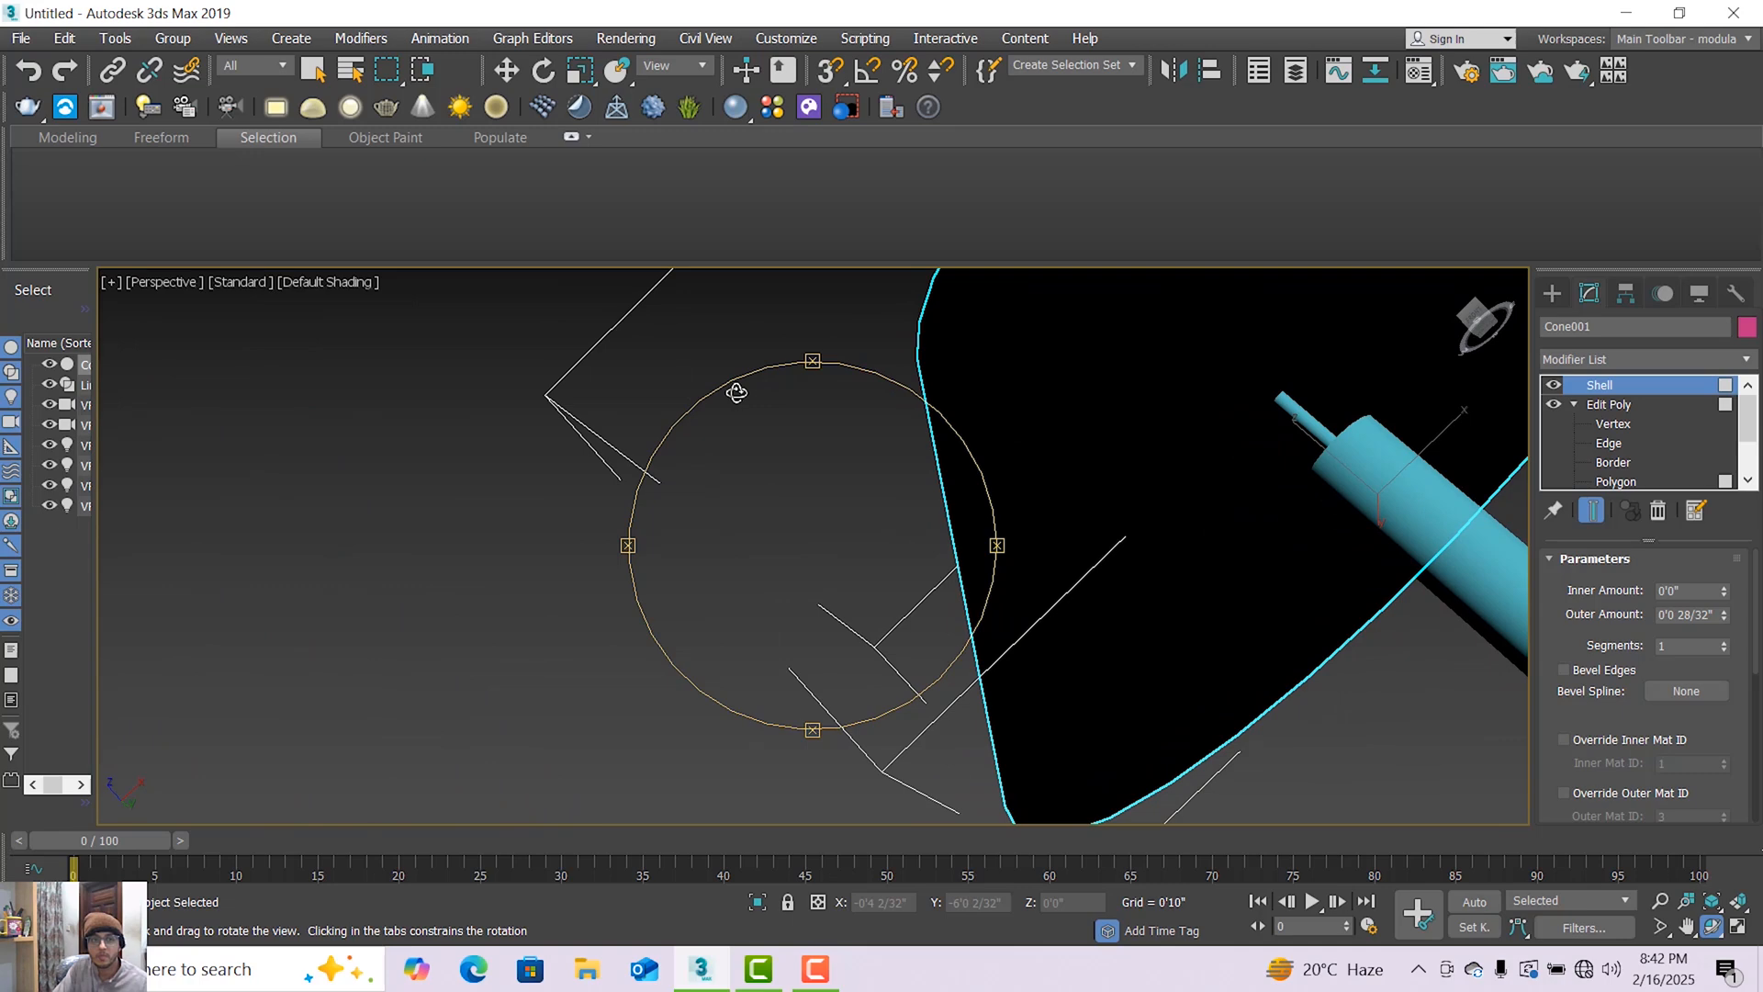
left_click(352, 287)
left_click(365, 324)
left_click(297, 285)
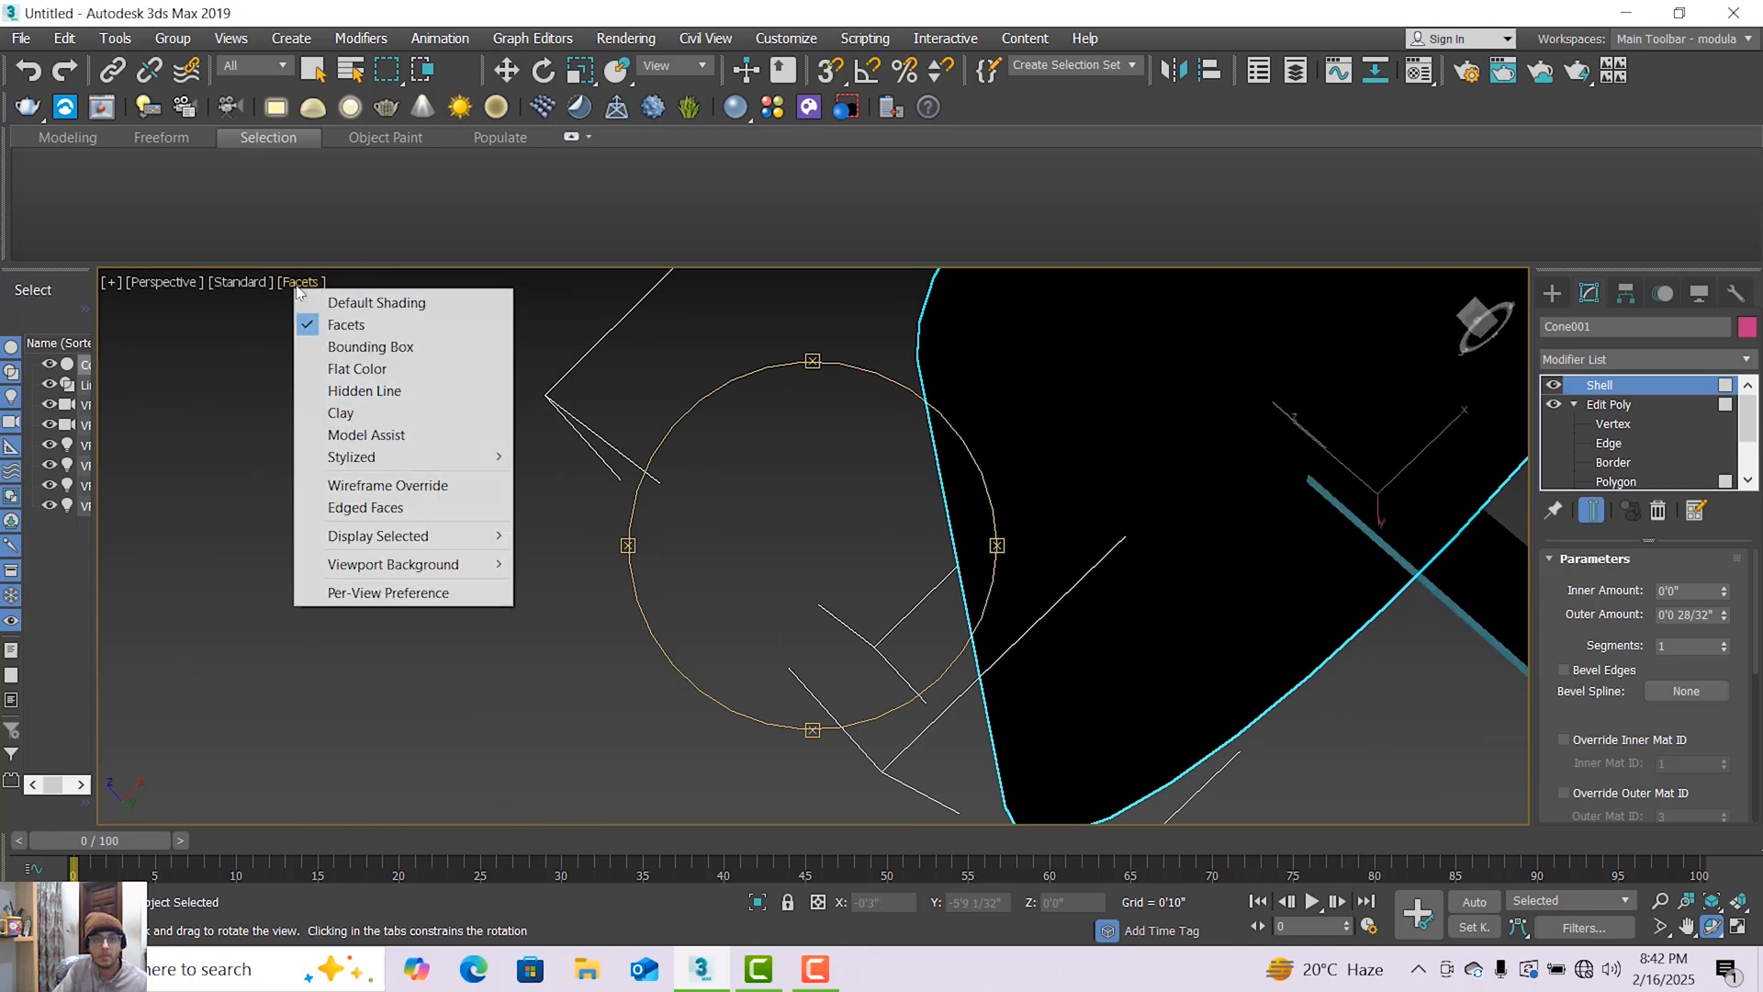
left_click(324, 302)
mouse_move(916, 602)
left_mouse_down()
mouse_move(906, 519)
mouse_move(831, 508)
mouse_move(964, 582)
mouse_move(1063, 720)
mouse_move(1115, 753)
mouse_move(1166, 729)
left_mouse_up()
left_click_drag(1324, 456, 1232, 646)
left_click_drag(1033, 597, 1153, 677)
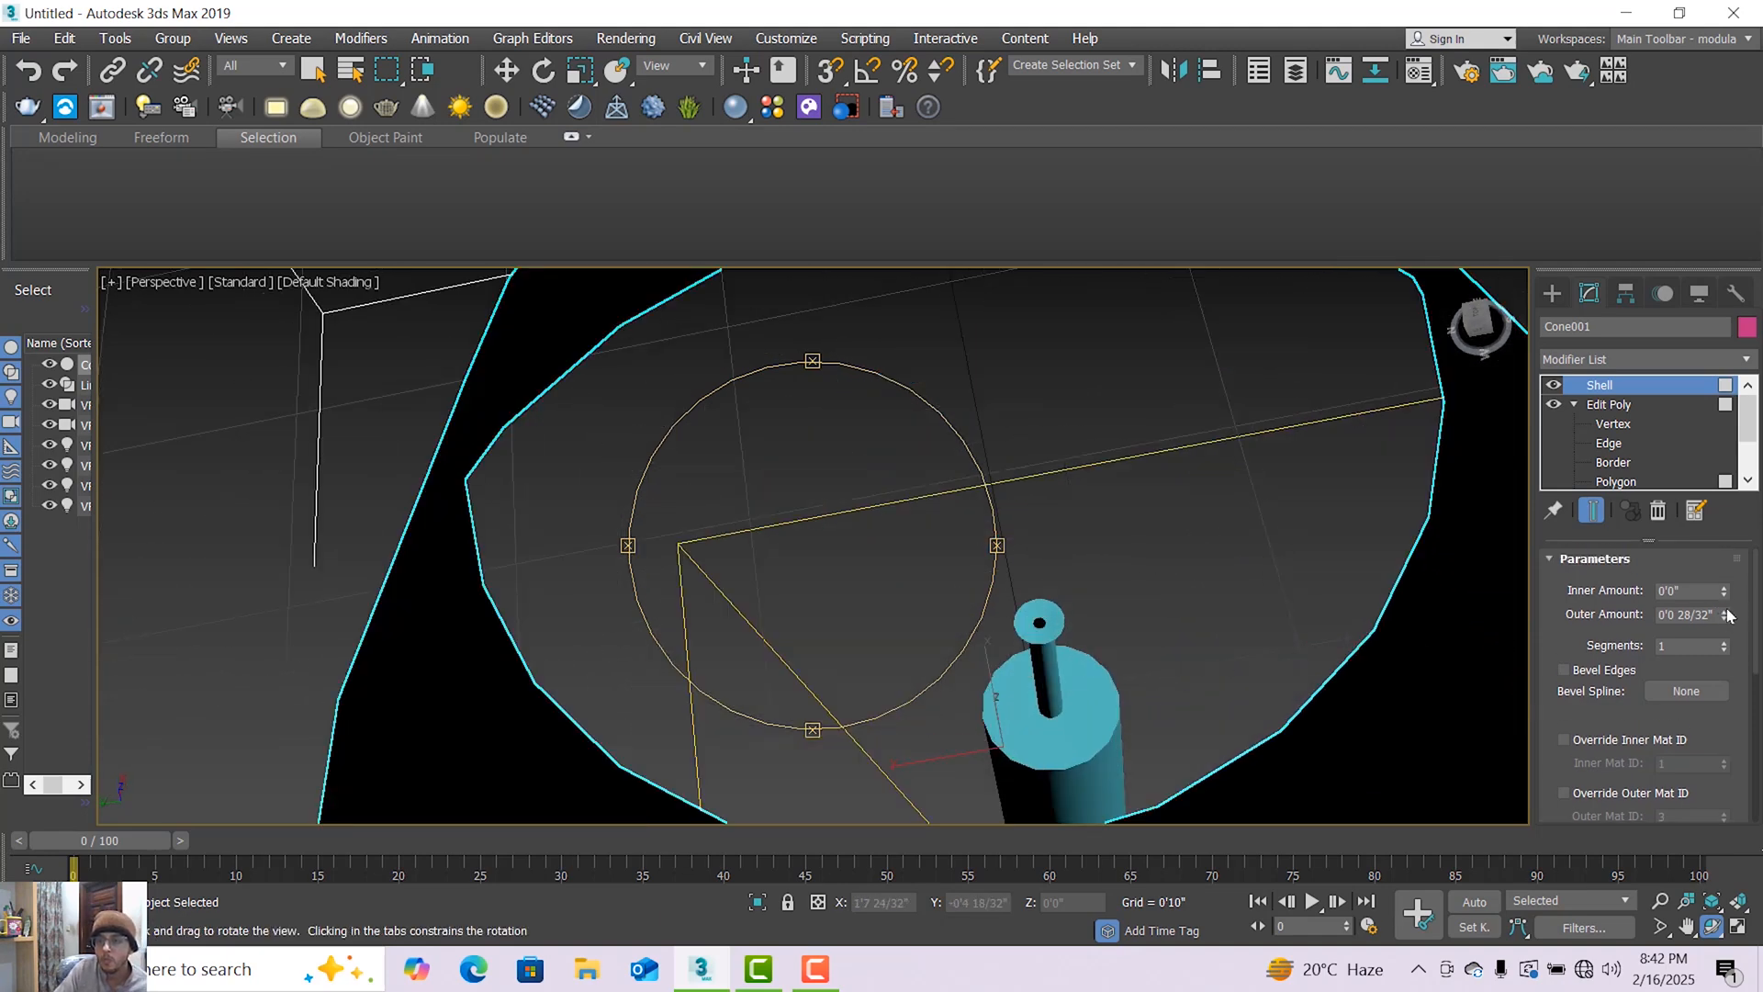
Try different Shell outer amounts on the lamp shade and settle on 0'1 19/32".
left_click_drag(1724, 602, 1673, 72)
left_click_drag(932, 292, 958, 315)
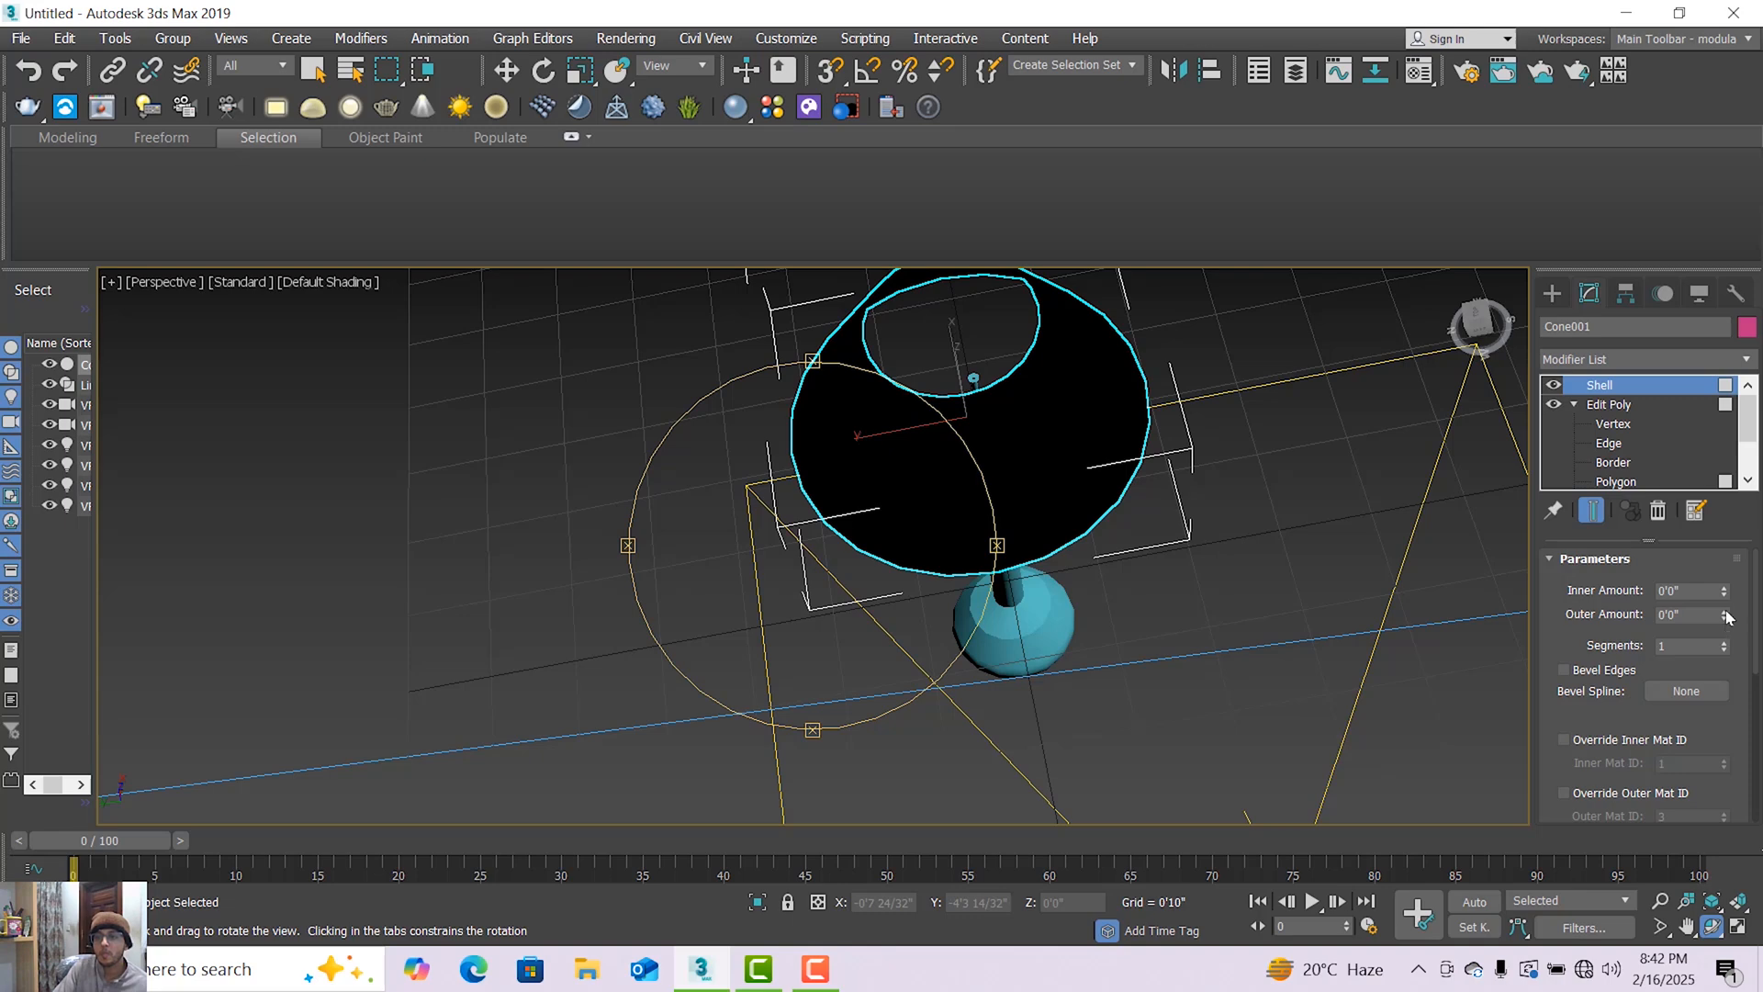
left_click_drag(1726, 616, 1602, 232)
scroll(1011, 339, "up", 5)
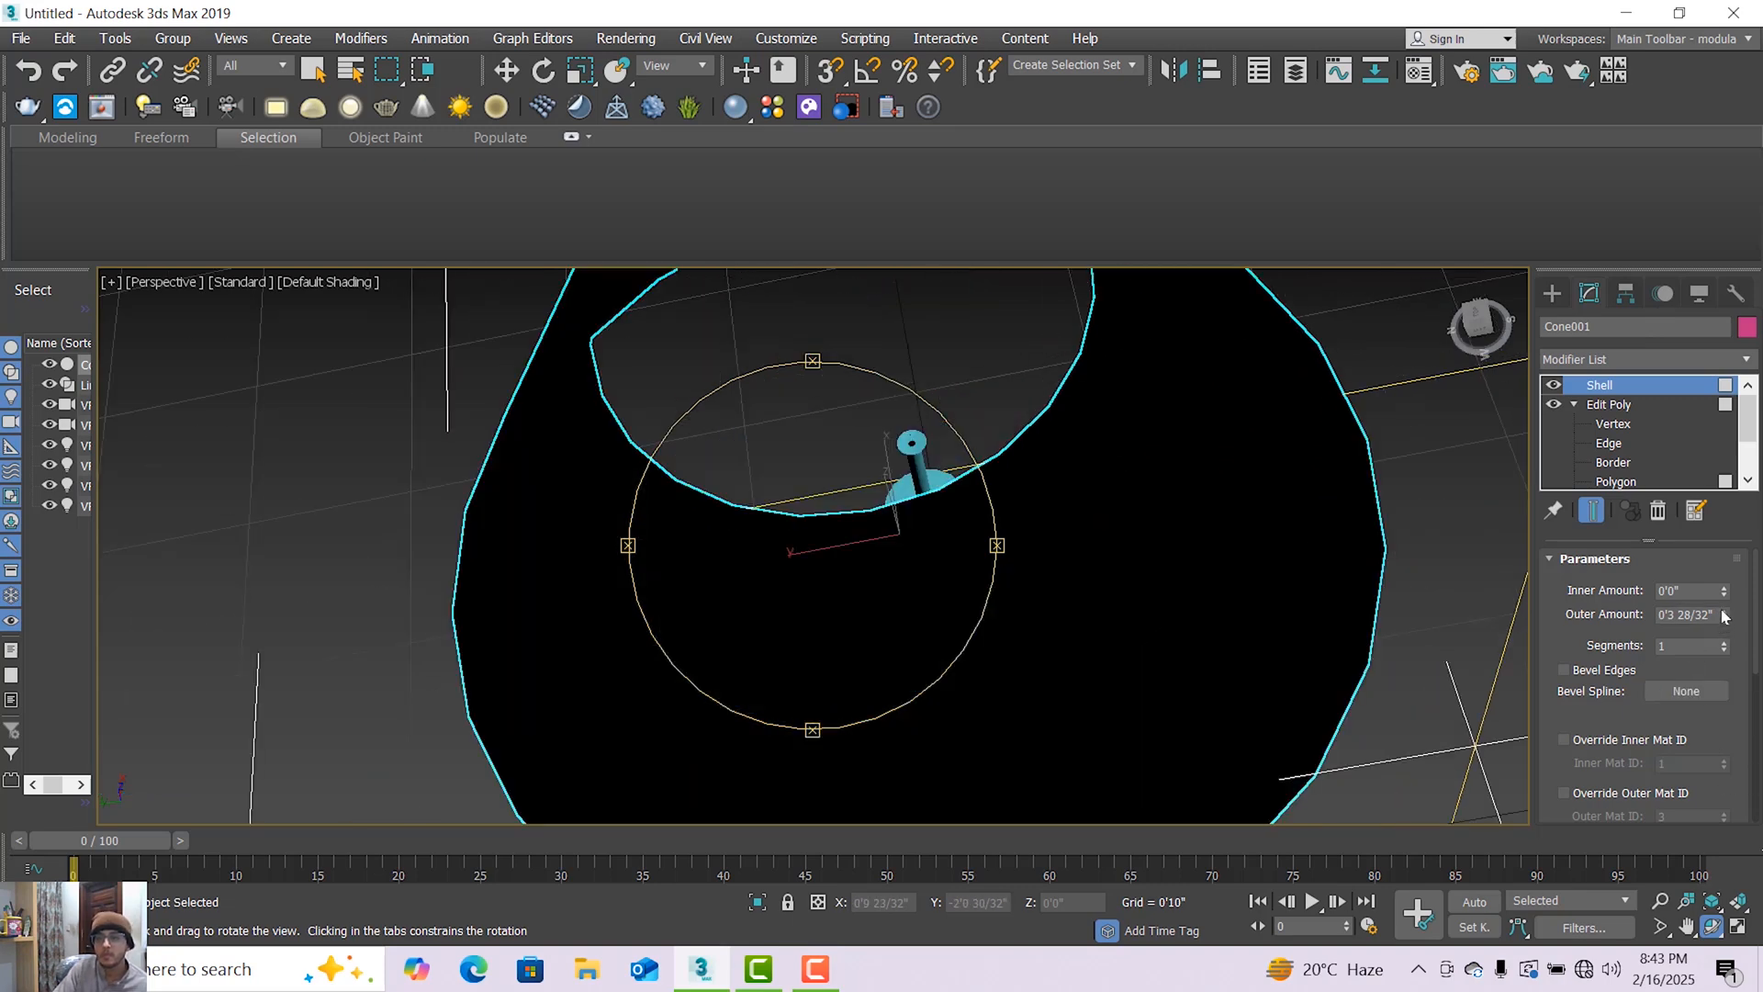
left_click_drag(1724, 616, 1680, 85)
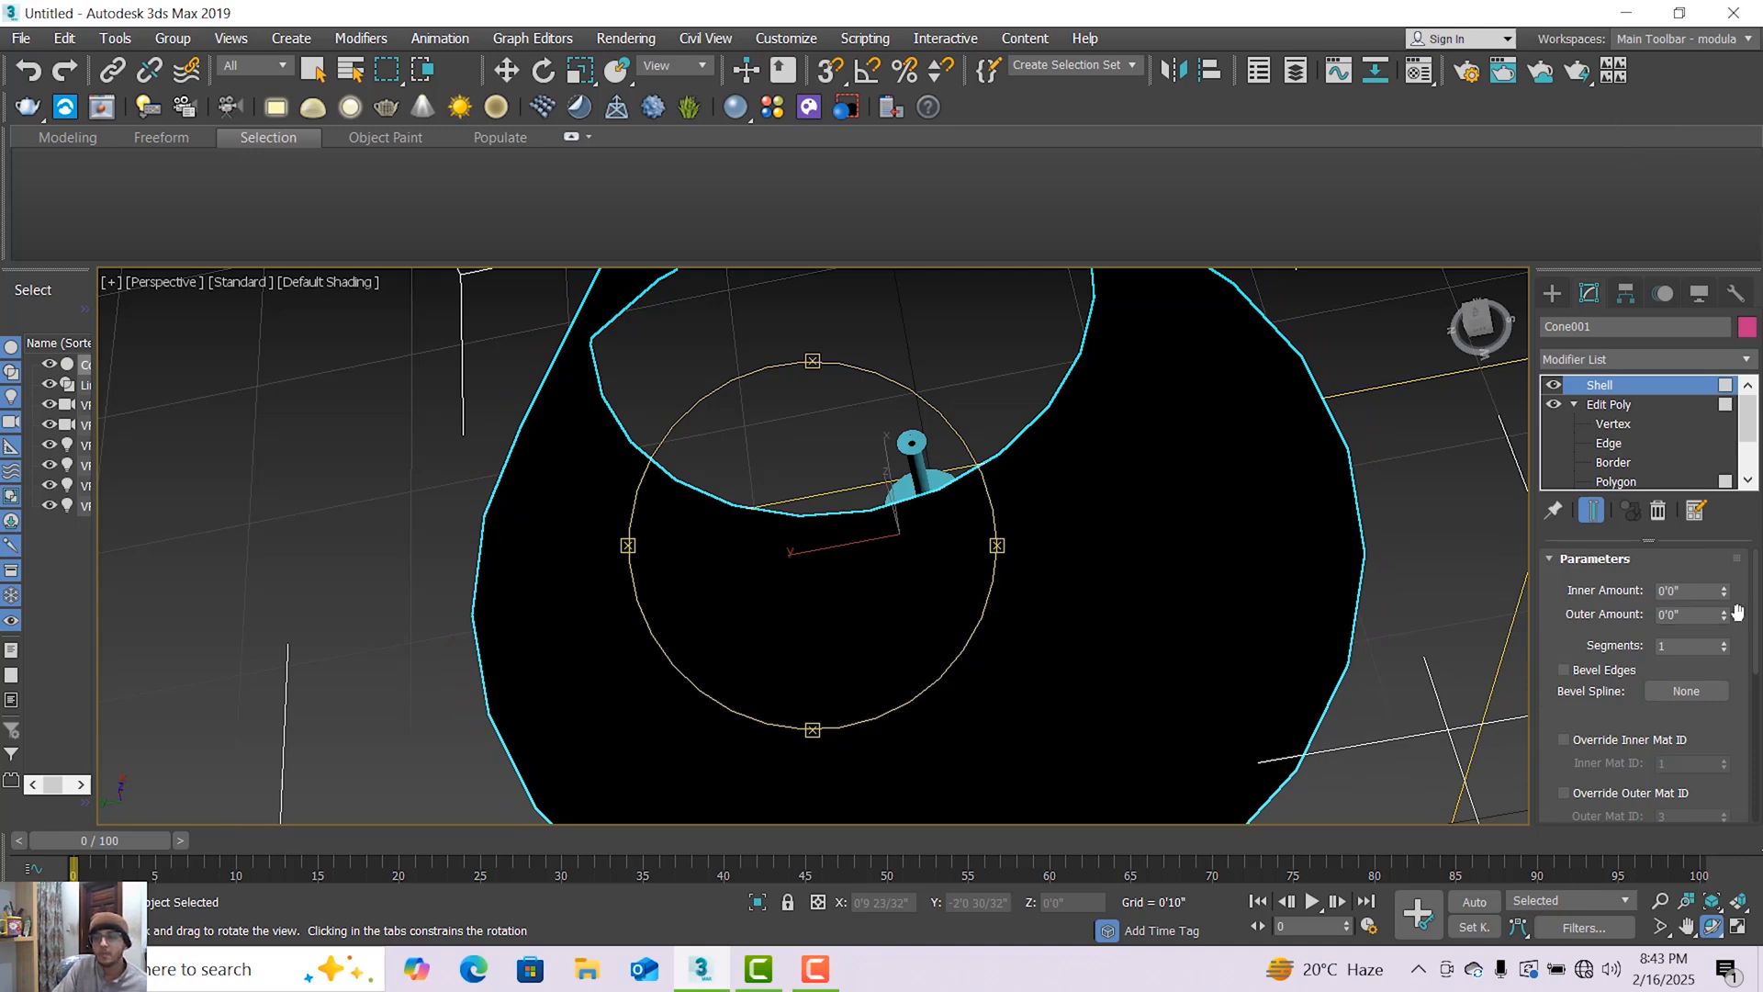
left_click_drag(1730, 598, 1747, 466)
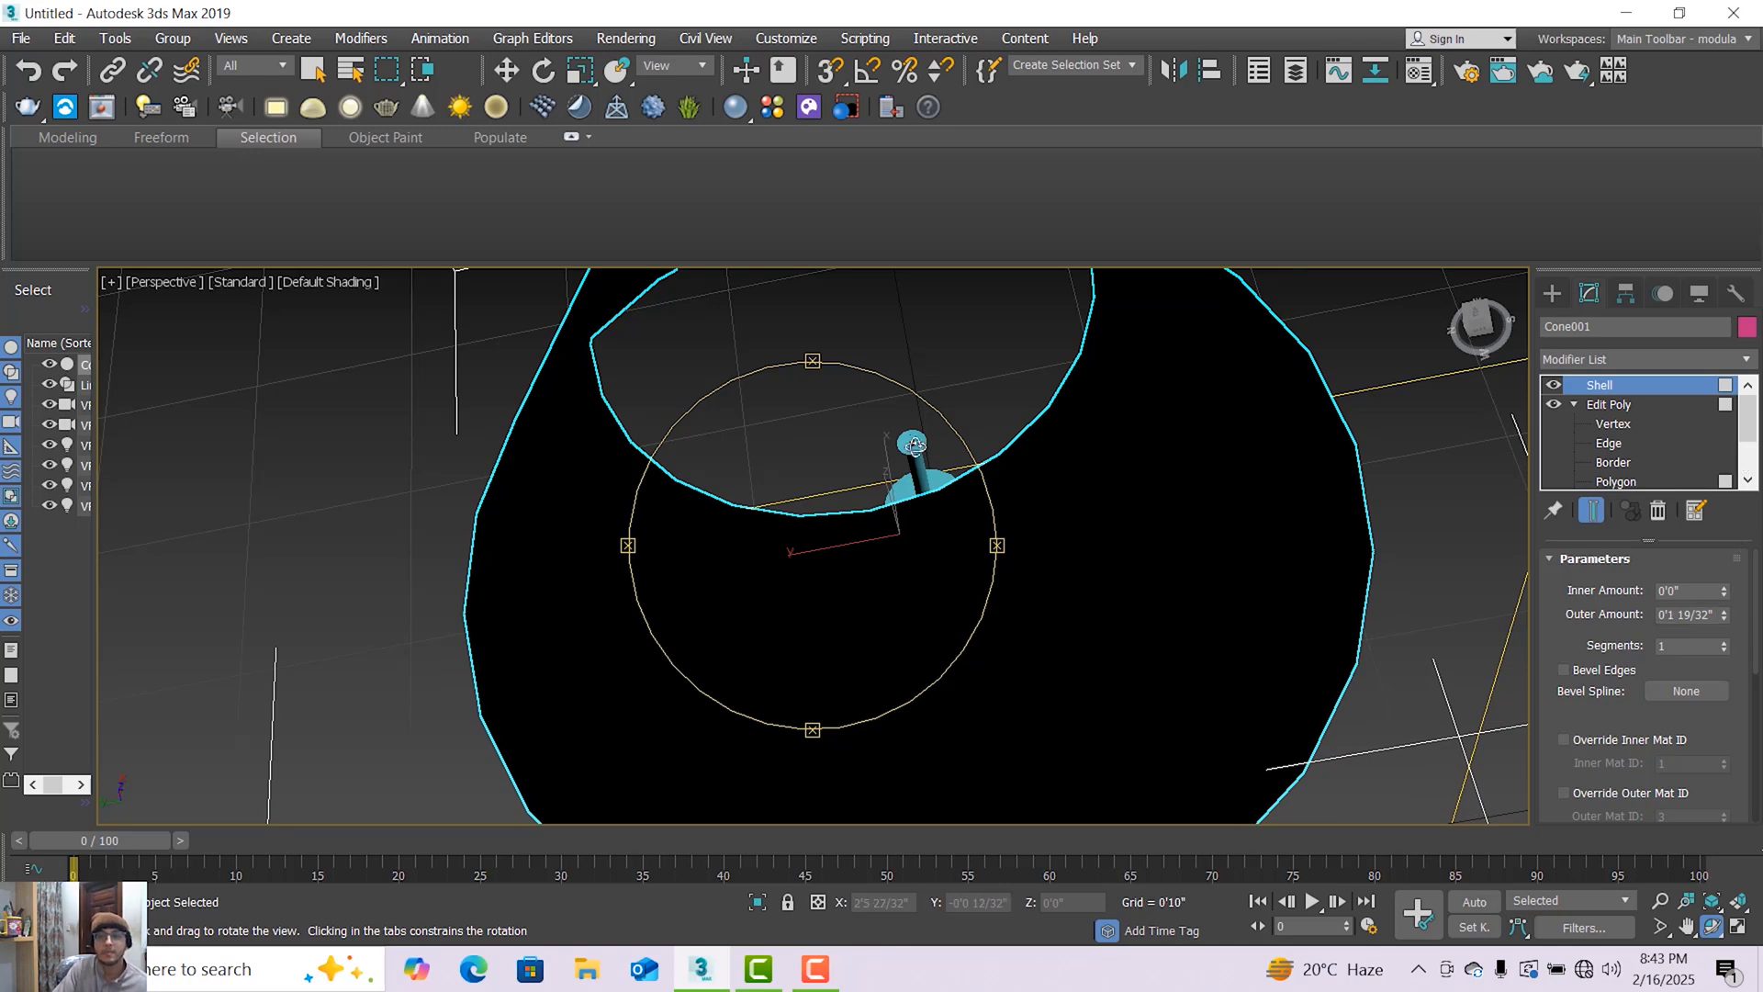
Return the viewport to VRayCam001 and orbit the camera higher so it looks down onto the shade's top opening.
left_click_drag(847, 602, 896, 473)
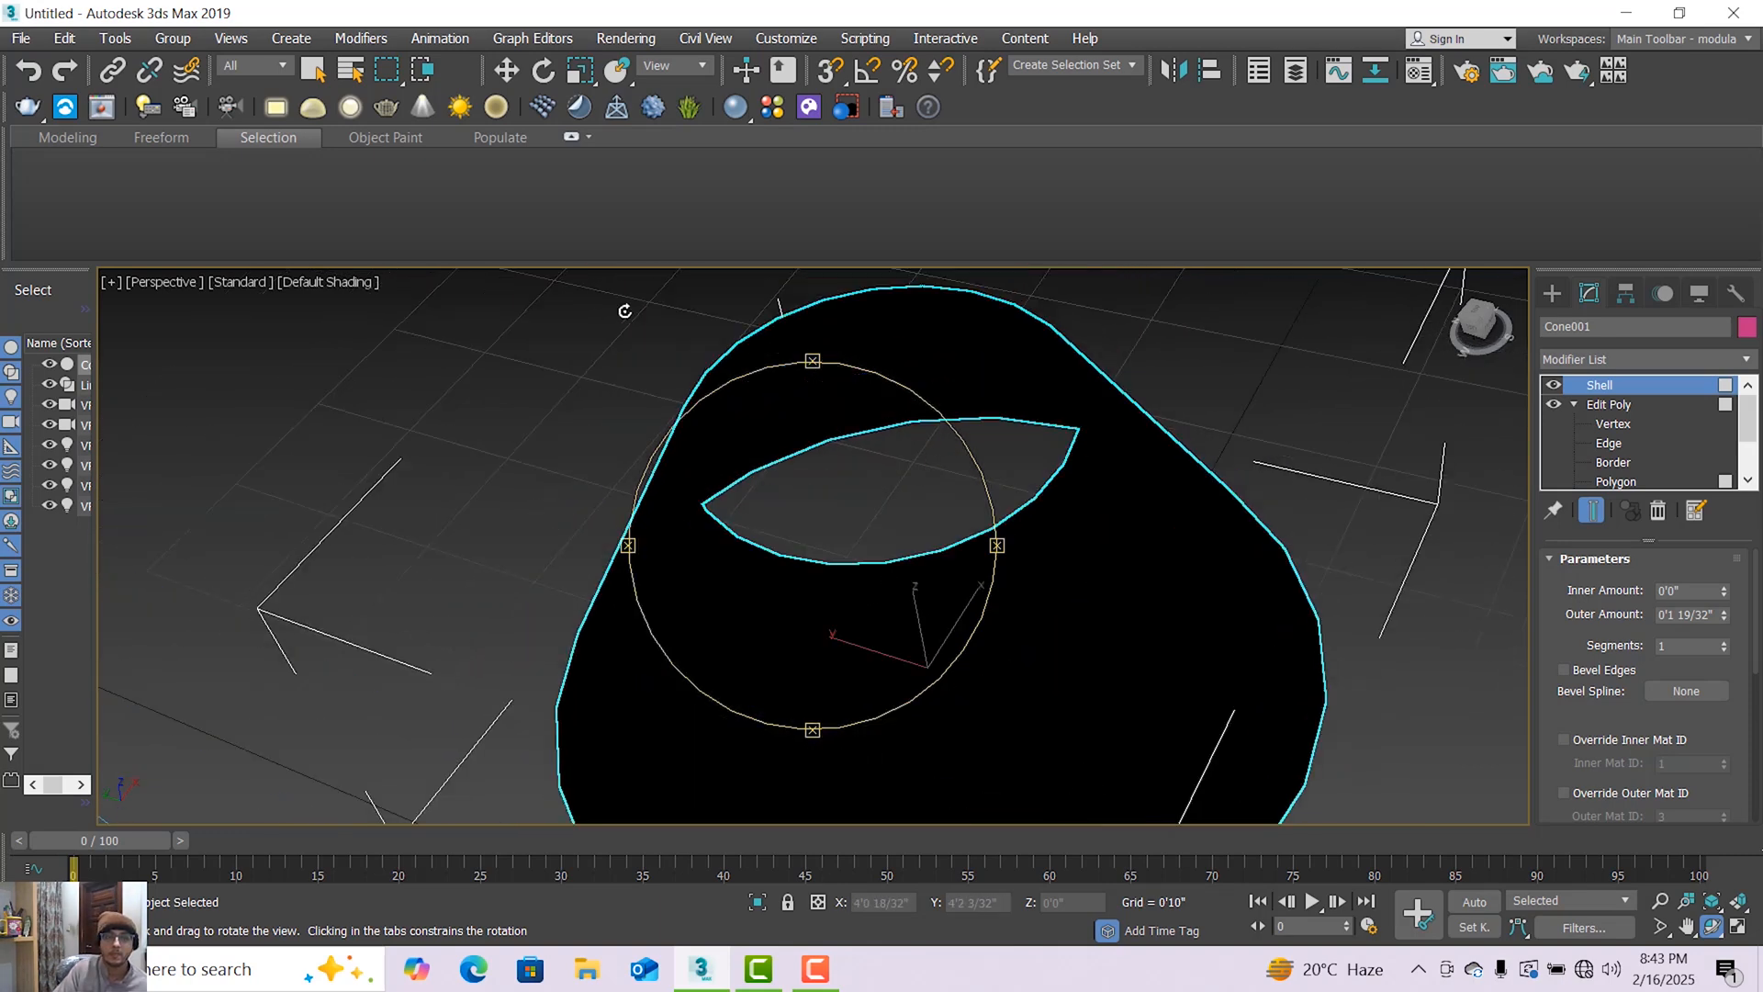
left_click(162, 288)
mouse_move(184, 303)
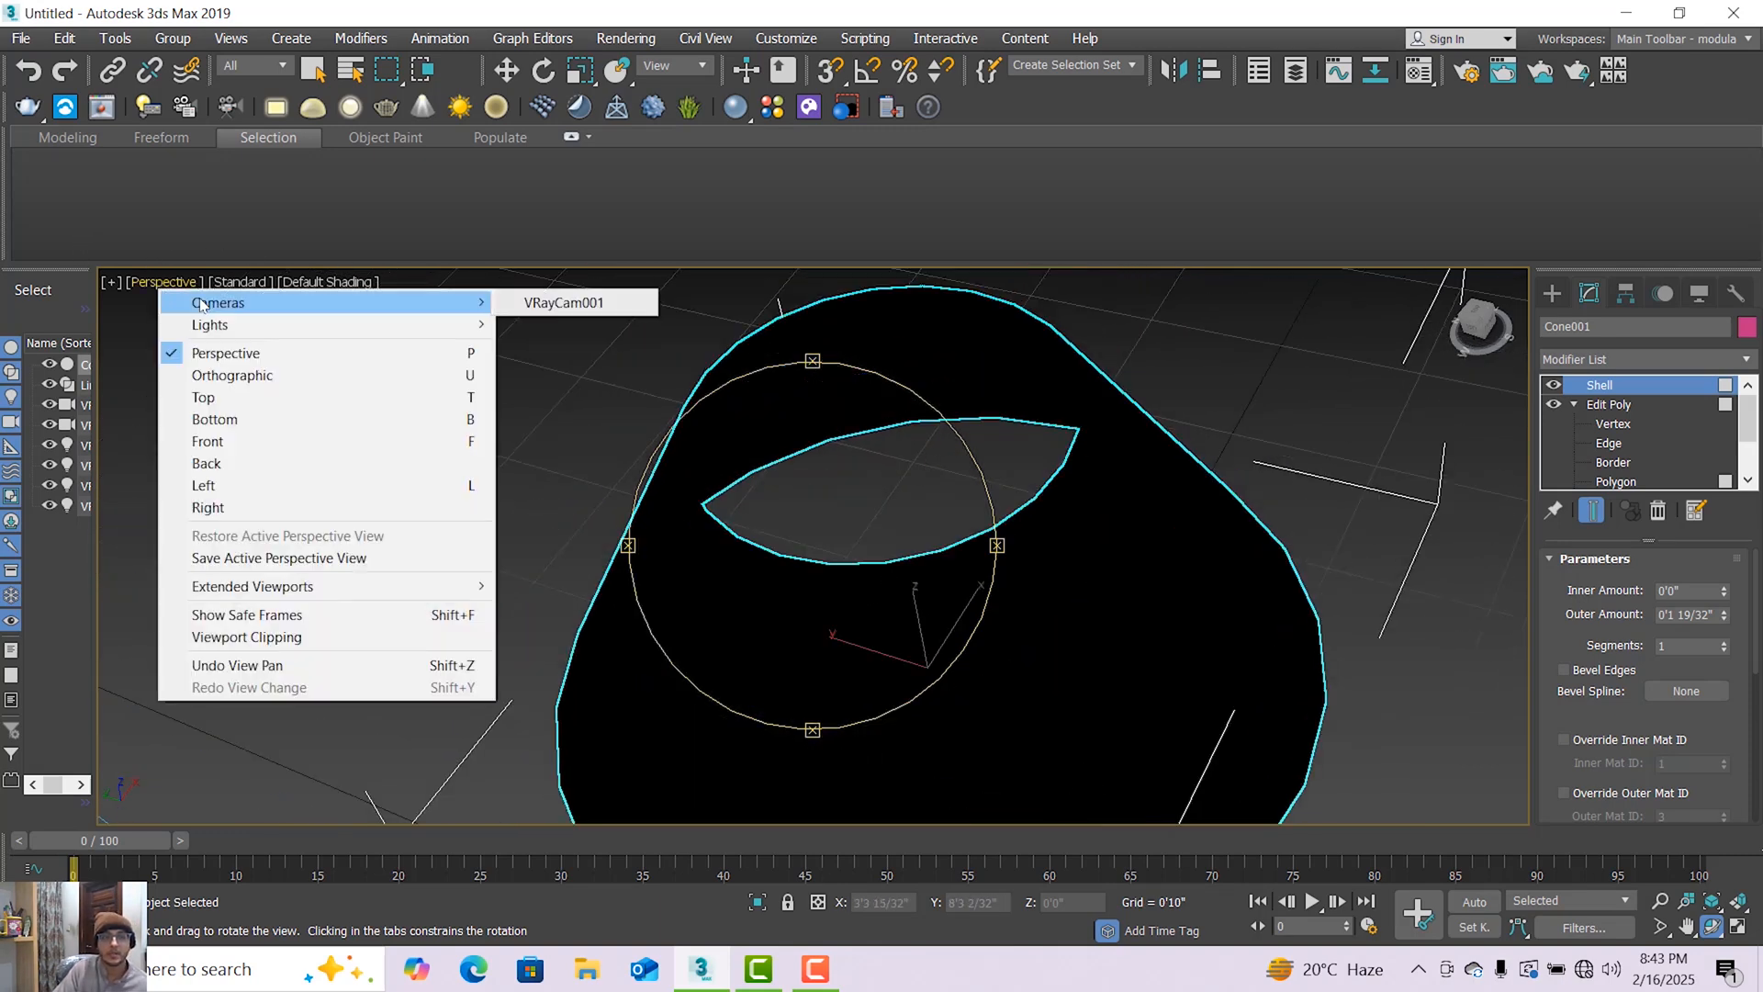
left_click(551, 300)
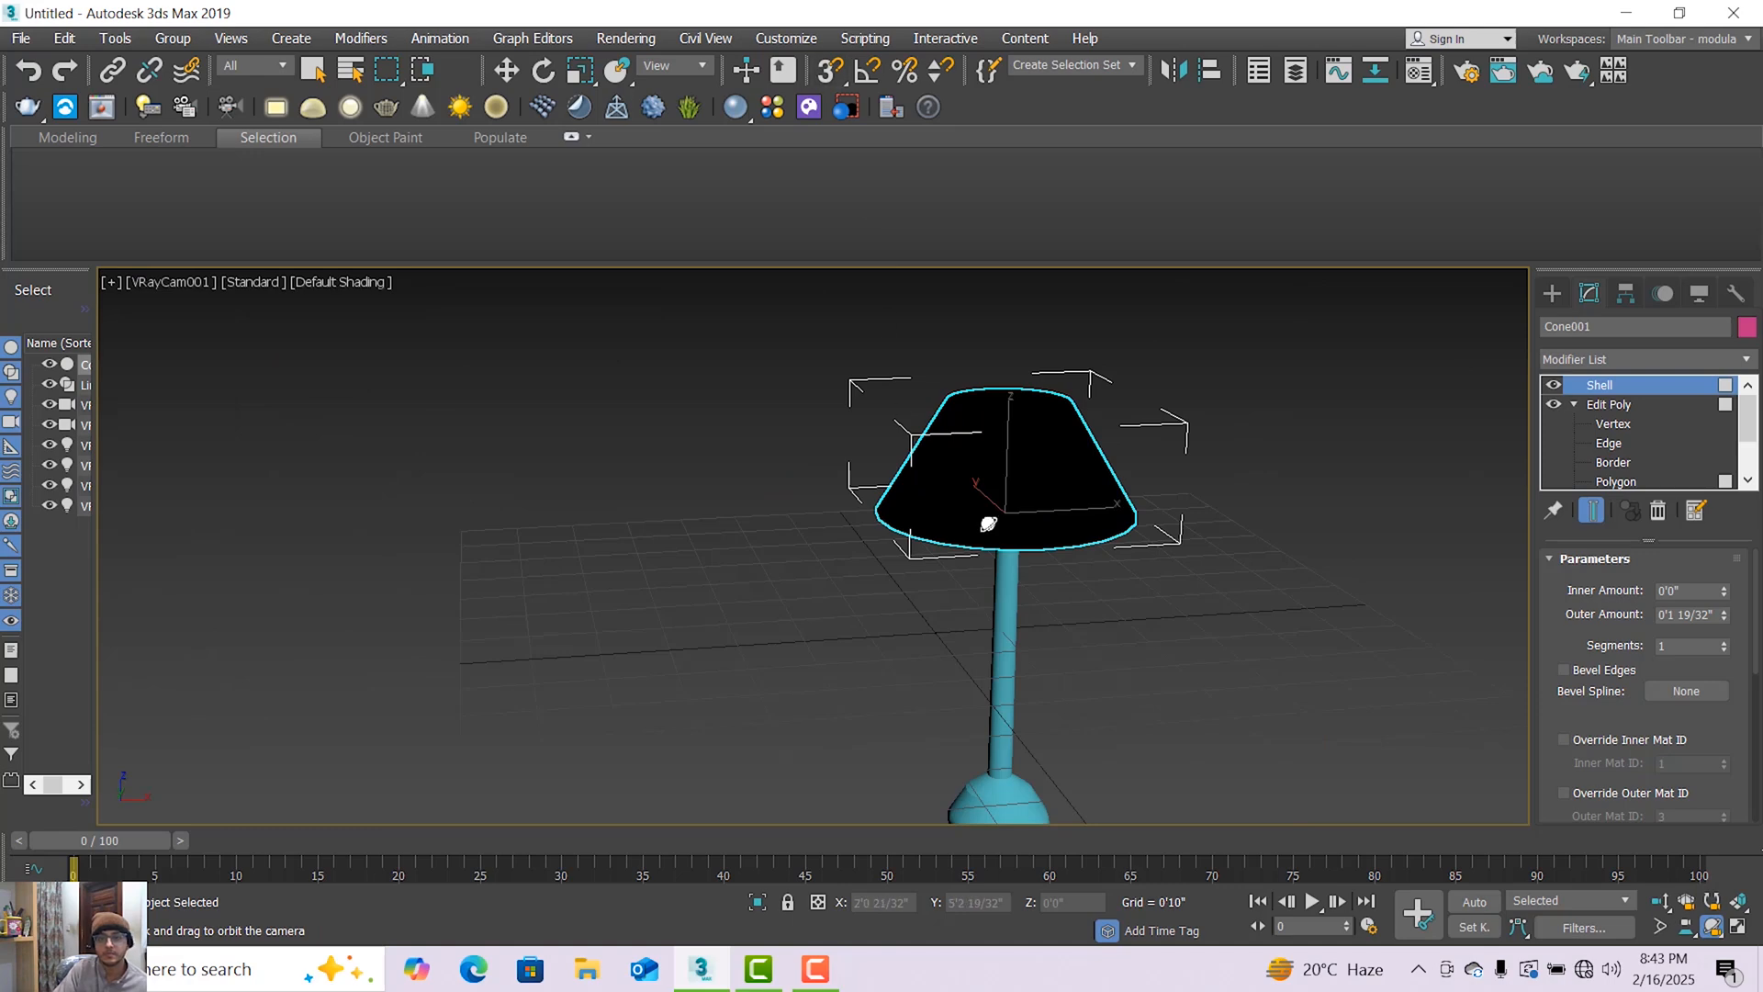
left_click_drag(1010, 542, 979, 748)
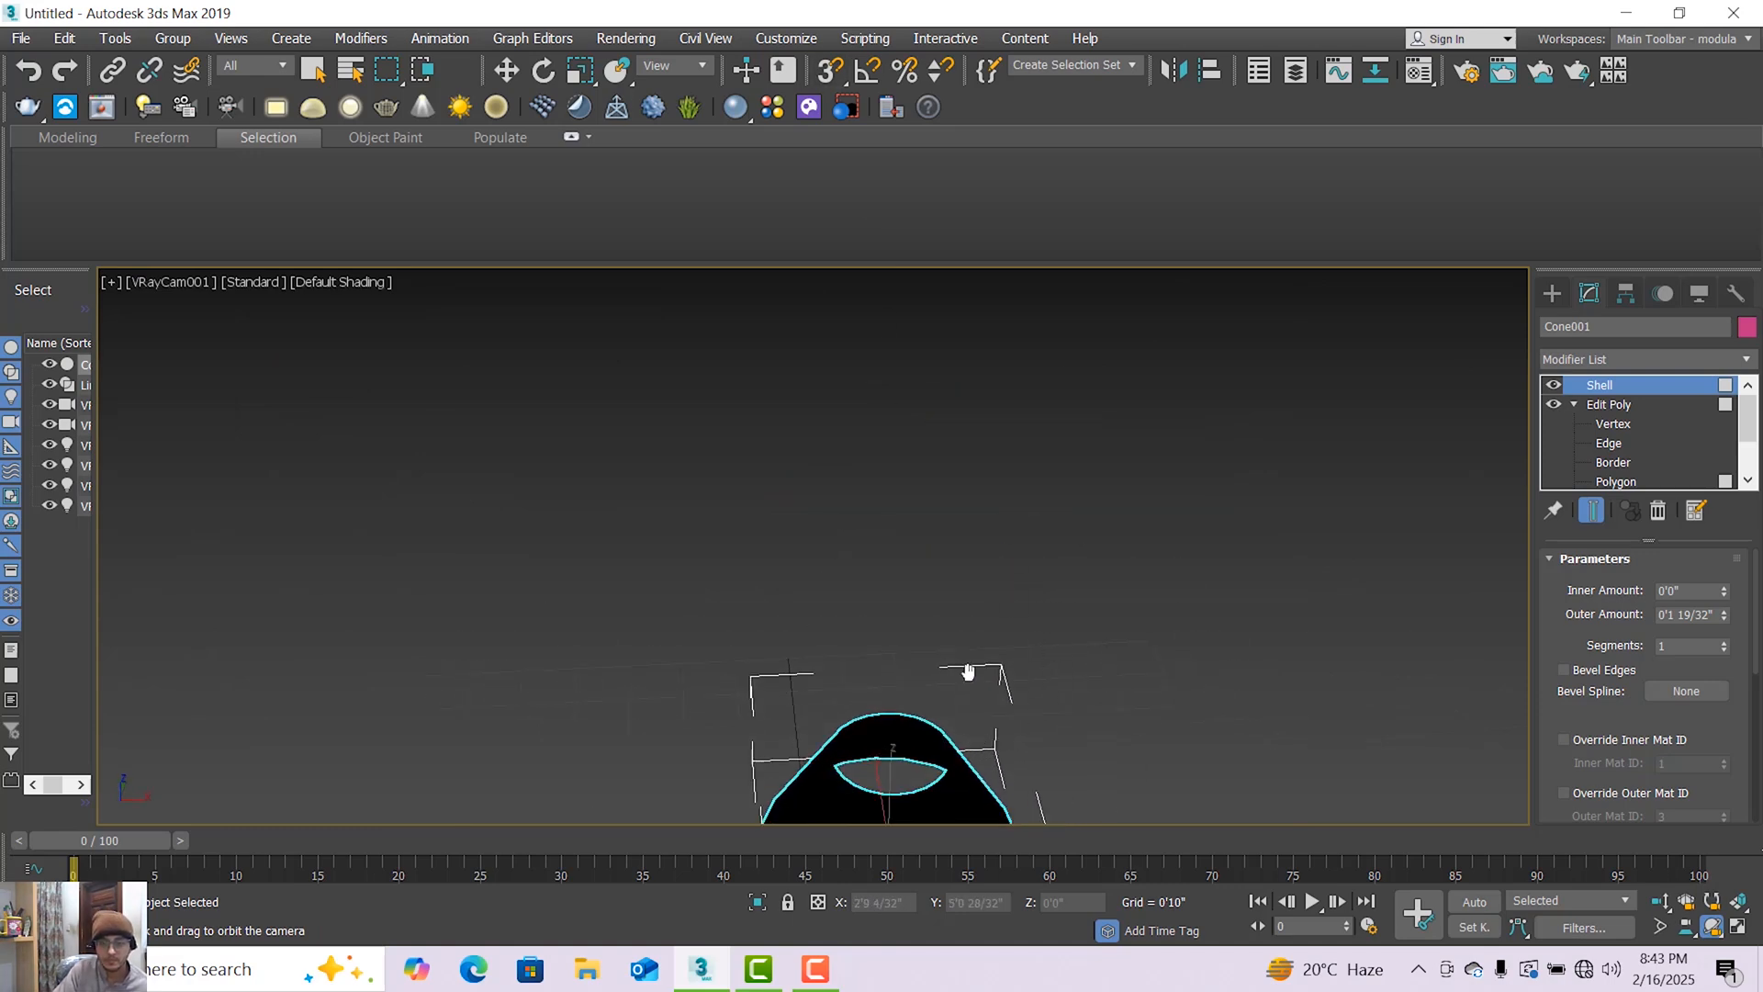
left_click_drag(970, 673, 984, 582)
Render the raised VRayCam001 view from Render Setup into the V-Ray frame buffer.
left_click(615, 41)
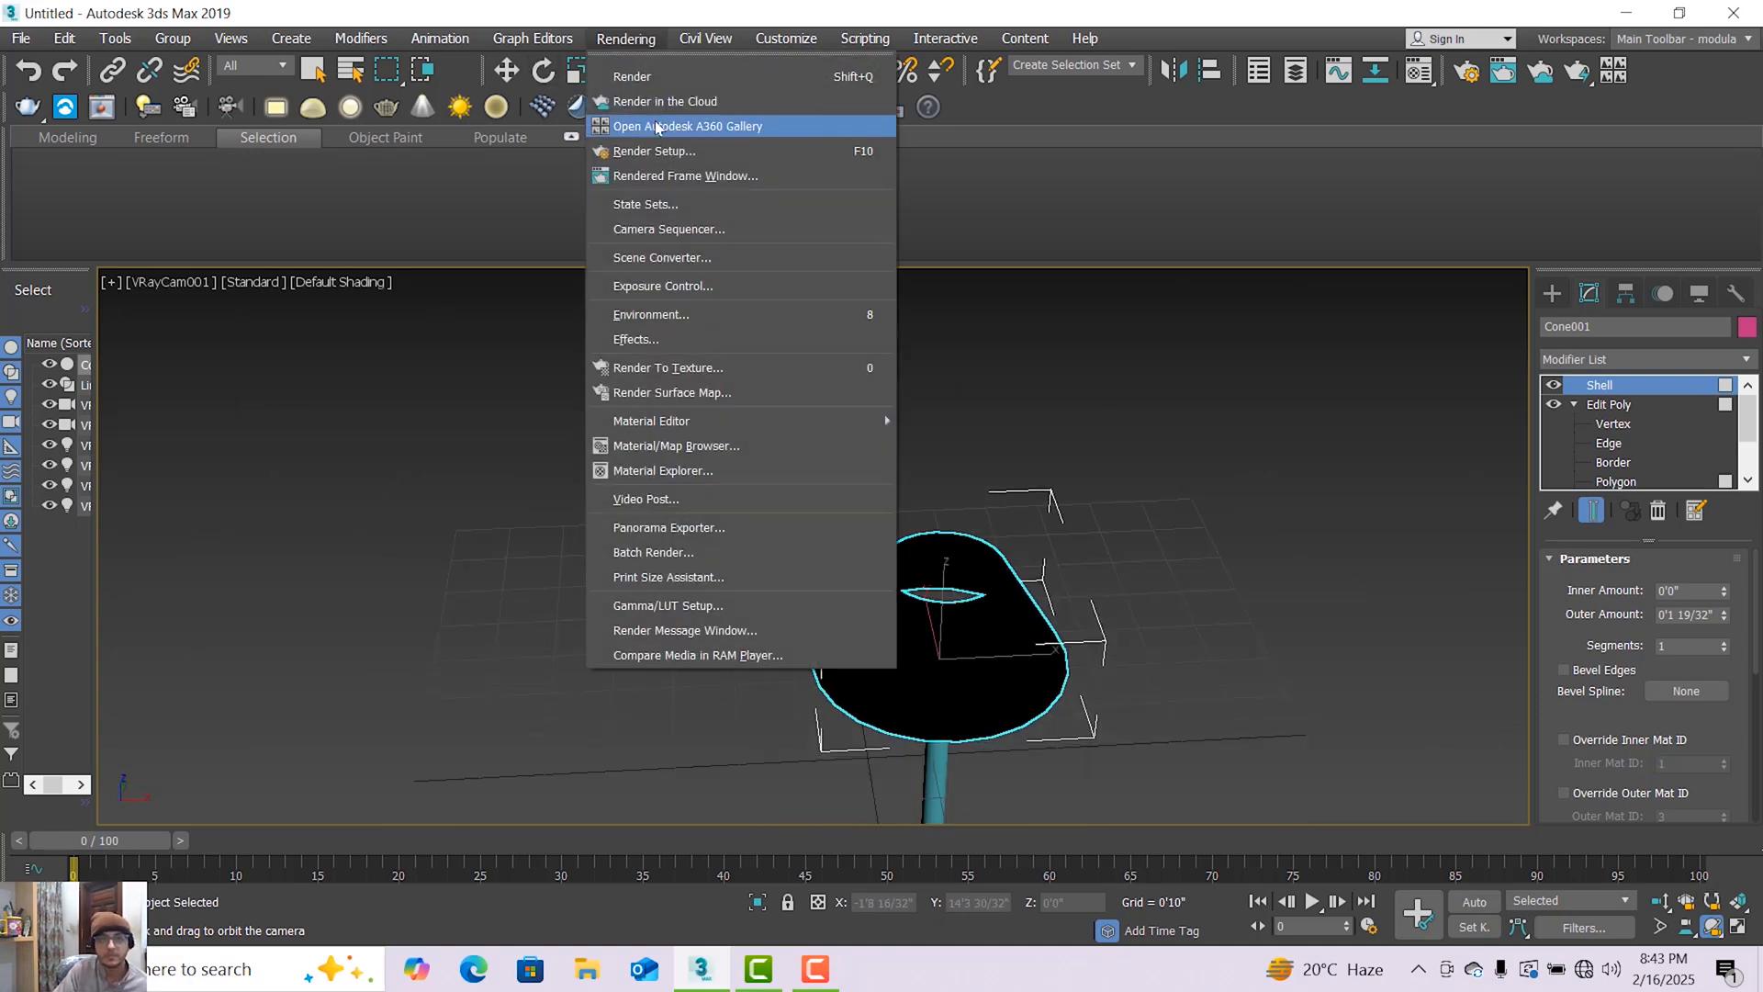
left_click(643, 153)
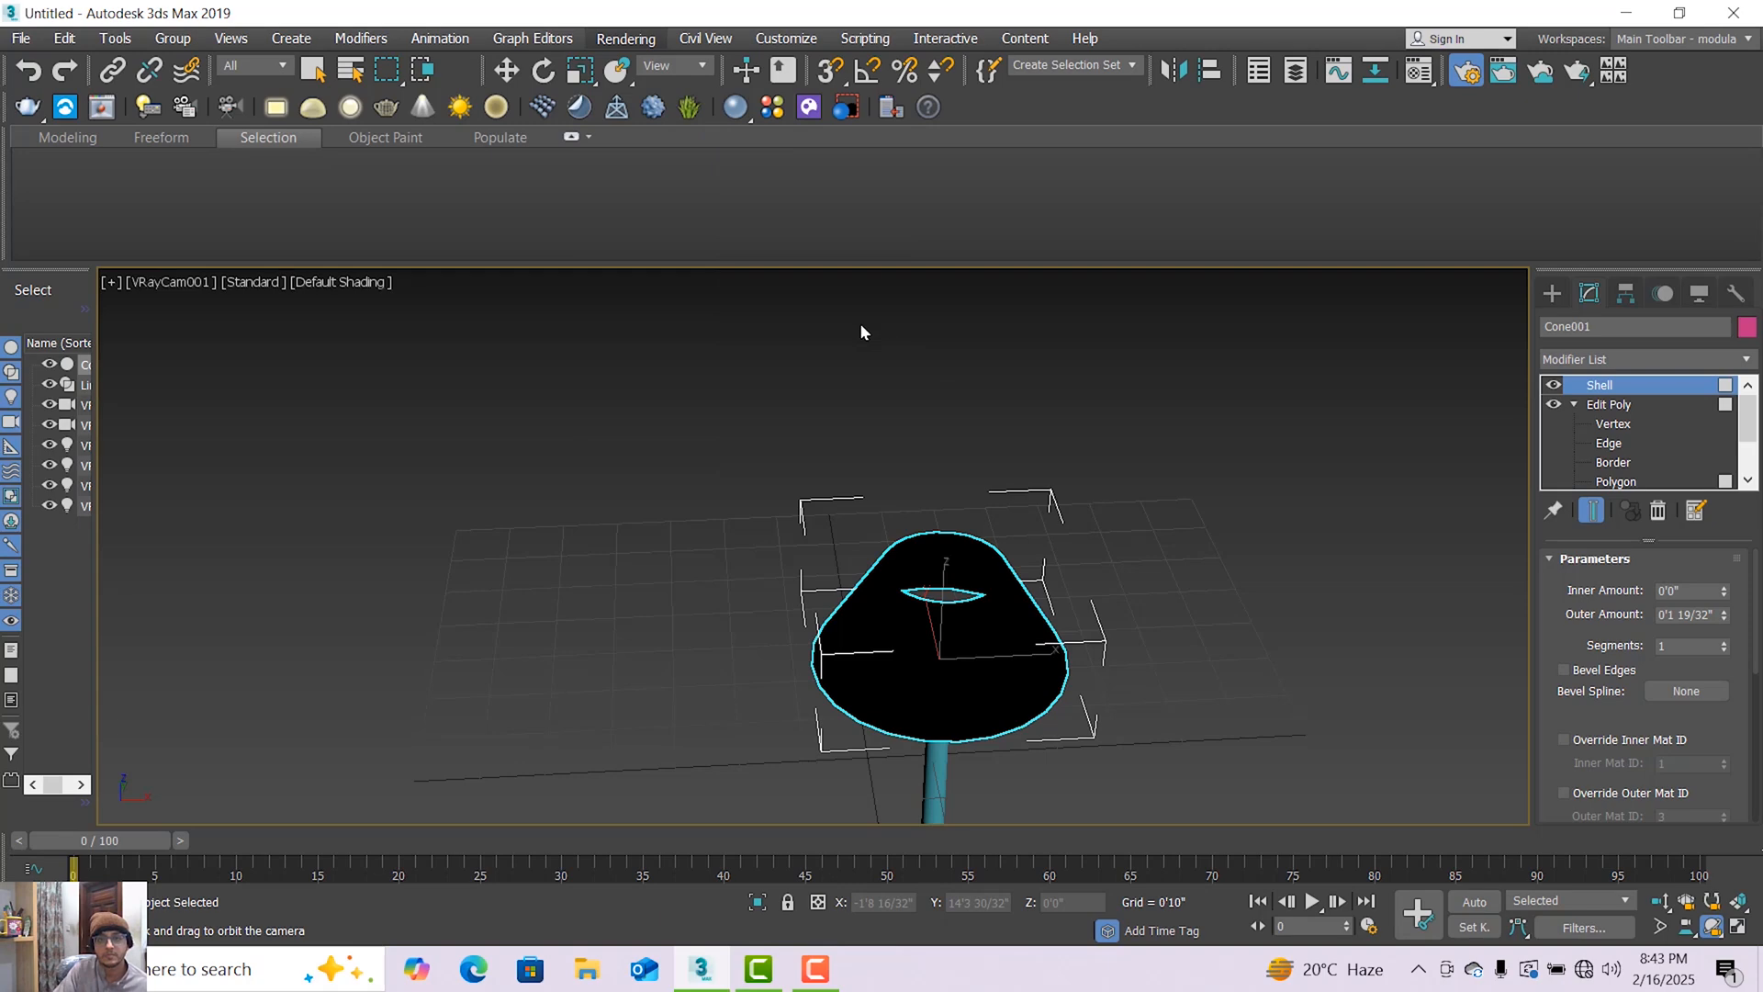
left_click(628, 195)
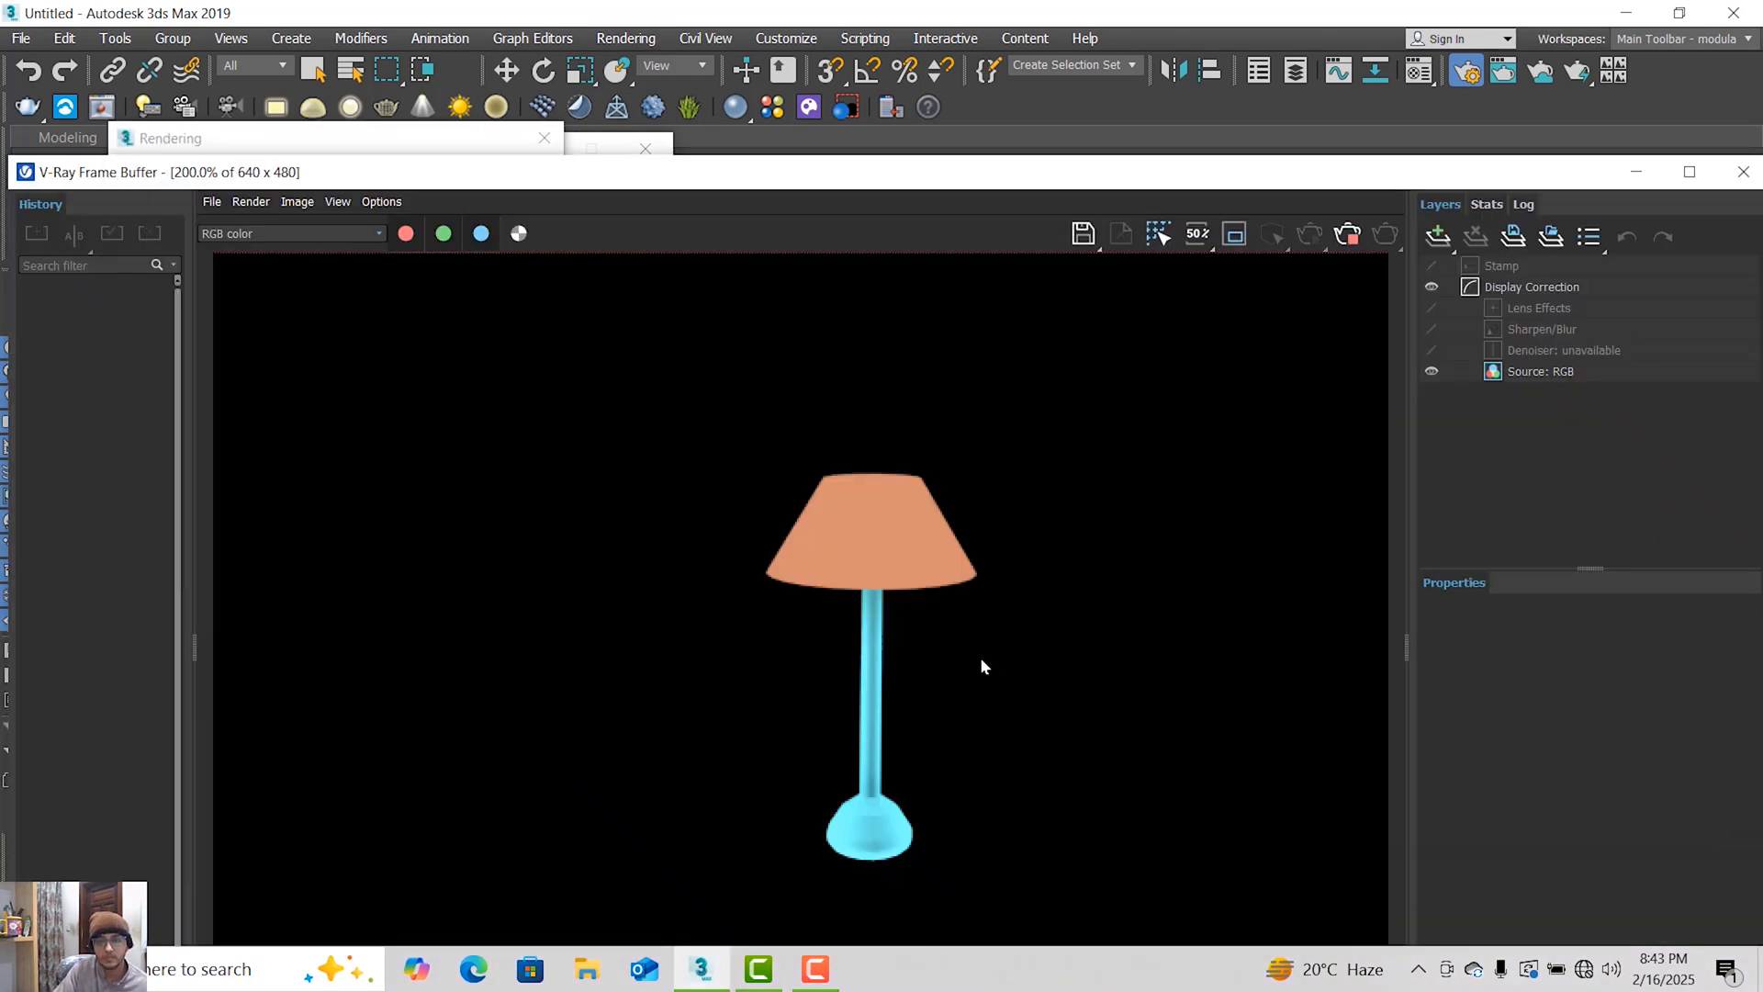
Inspect the shade's top opening up close in the rendered image and close the V-Ray frame buffer.
scroll(933, 703, "up", 3)
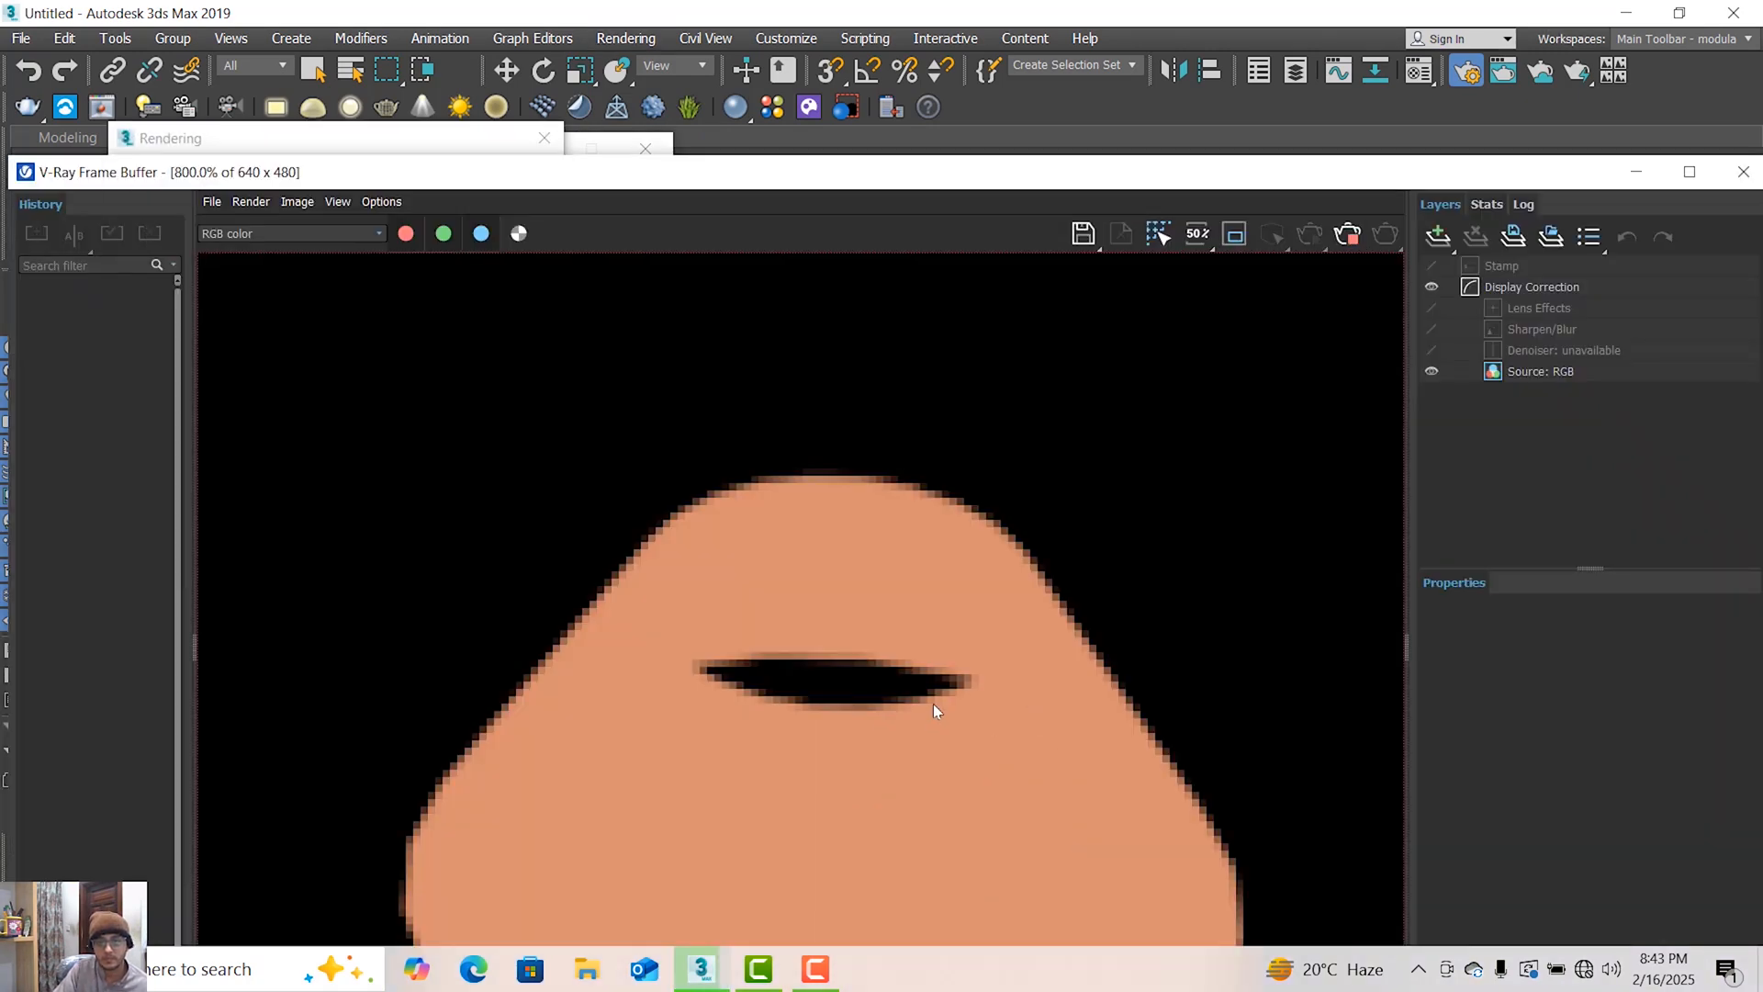
scroll(933, 703, "down", 3)
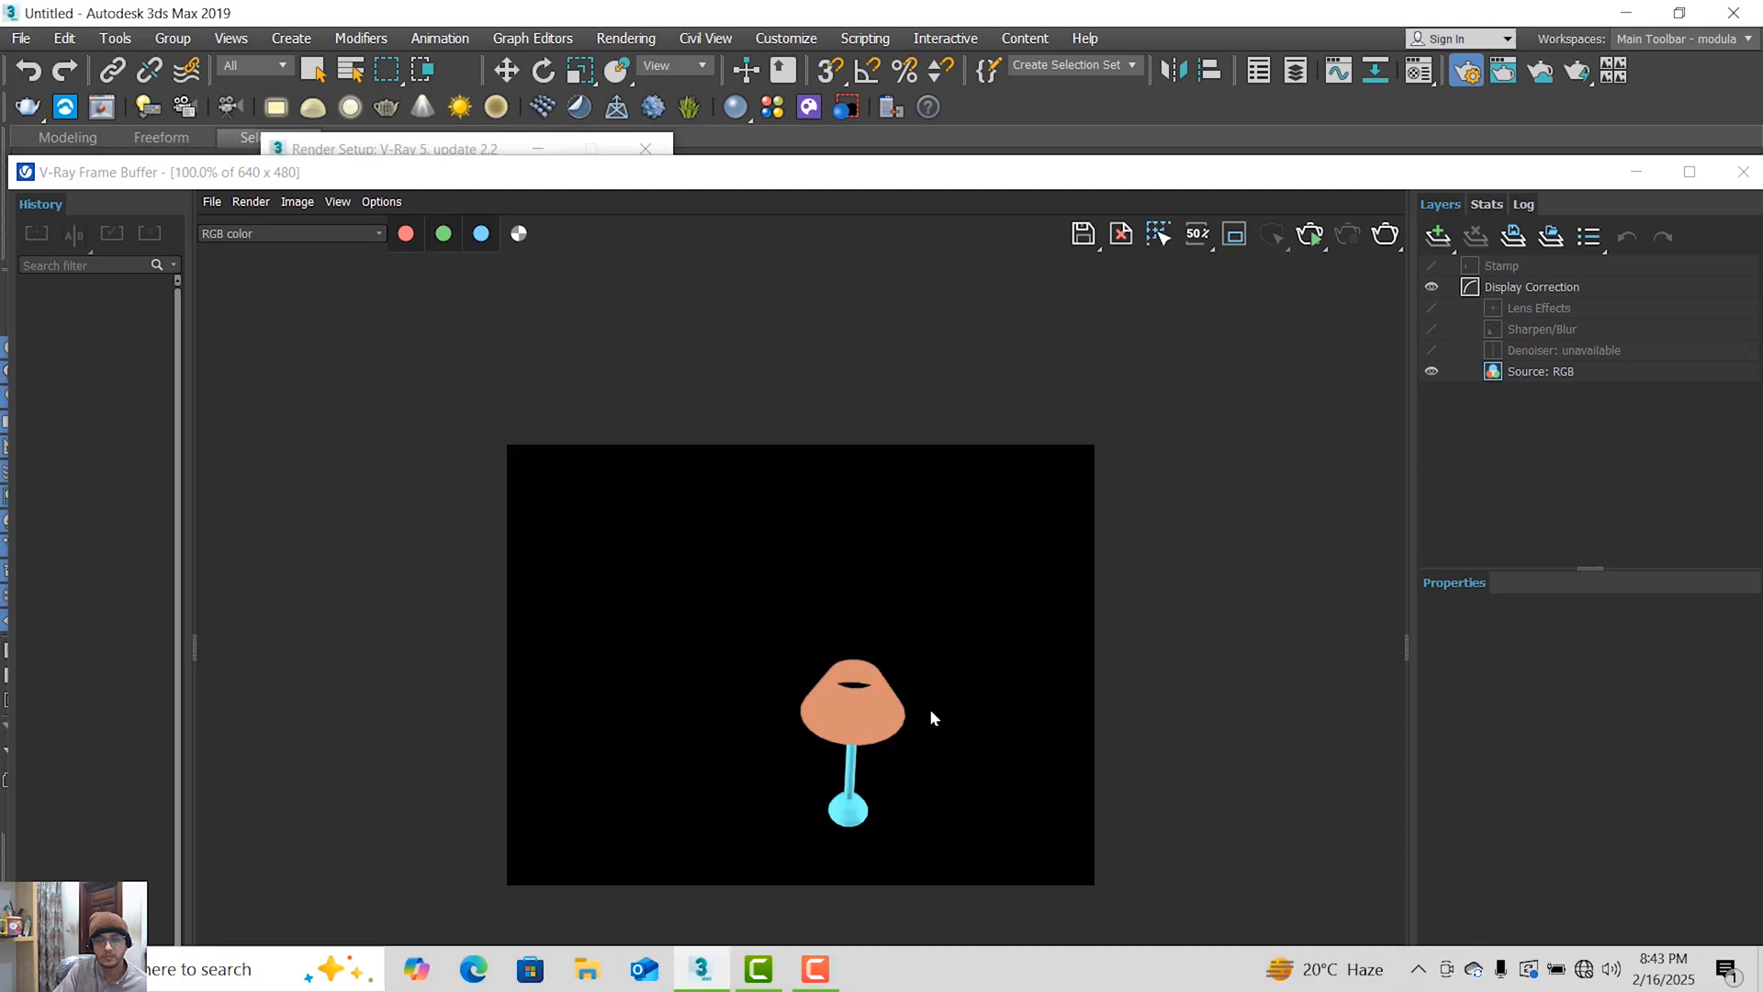
left_click(1750, 174)
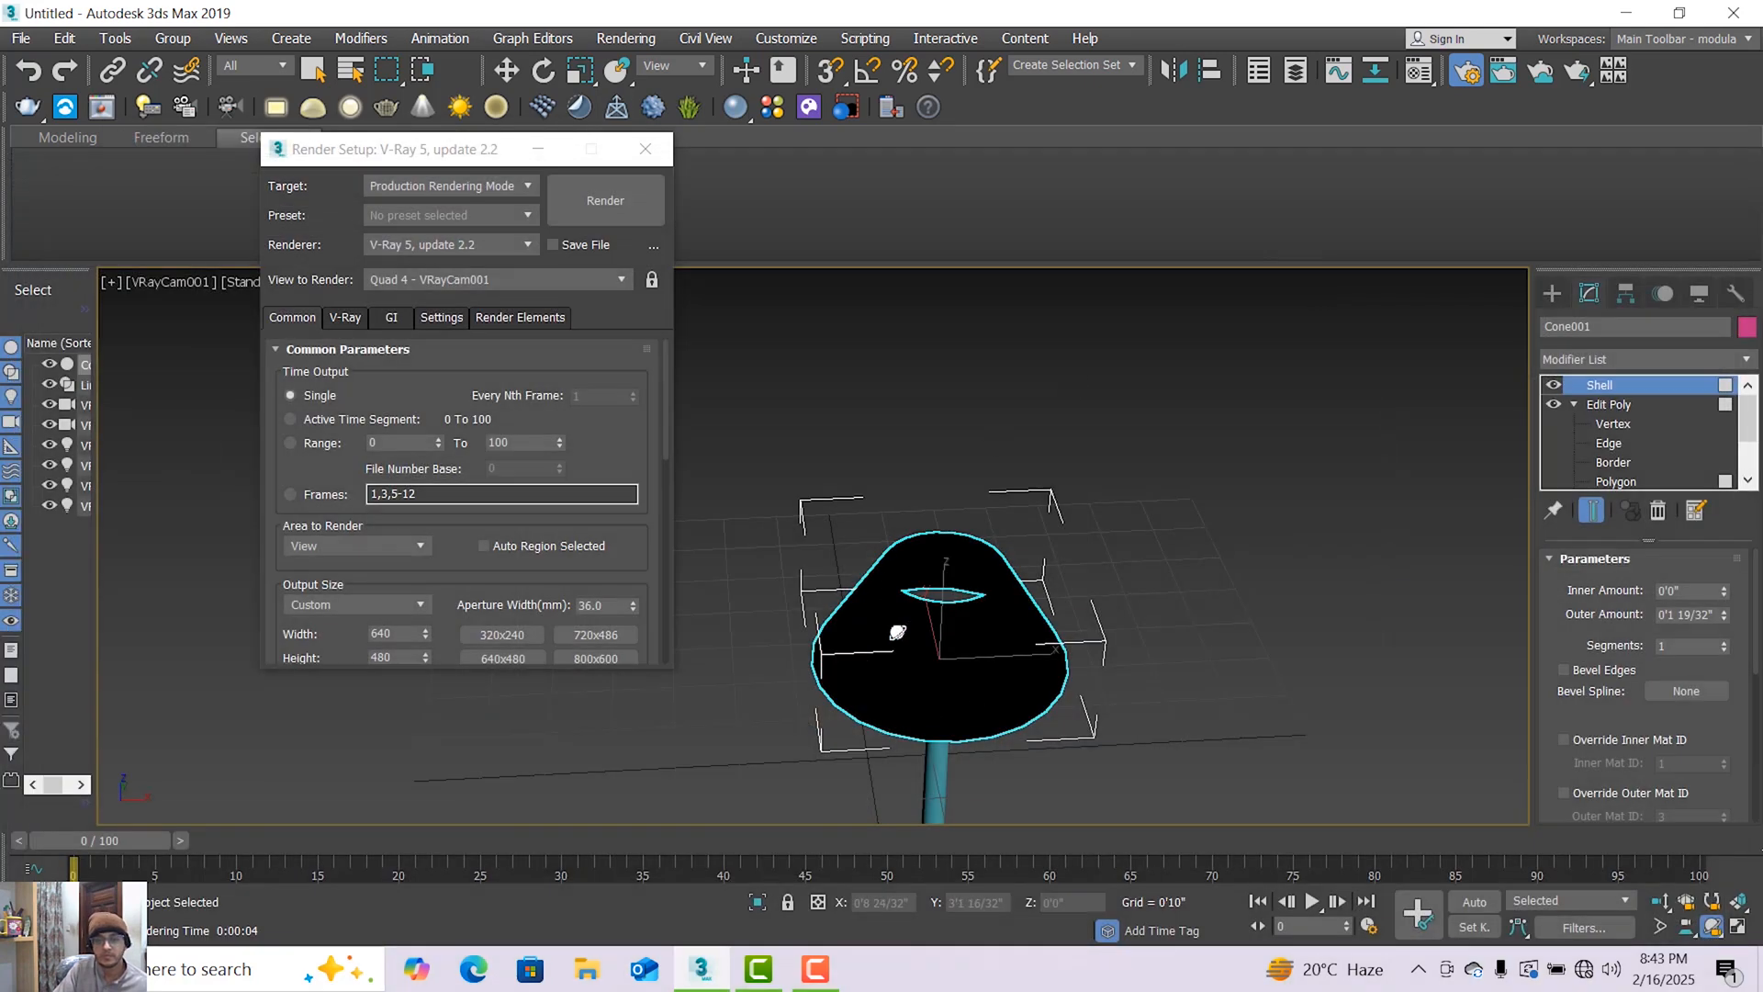
Orbit VRayCam001 down to a near side view of the whole lamp, render it, and check the shade in the frame buffer.
mouse_move(881, 669)
left_mouse_down()
mouse_move(887, 631)
mouse_move(875, 649)
left_mouse_up()
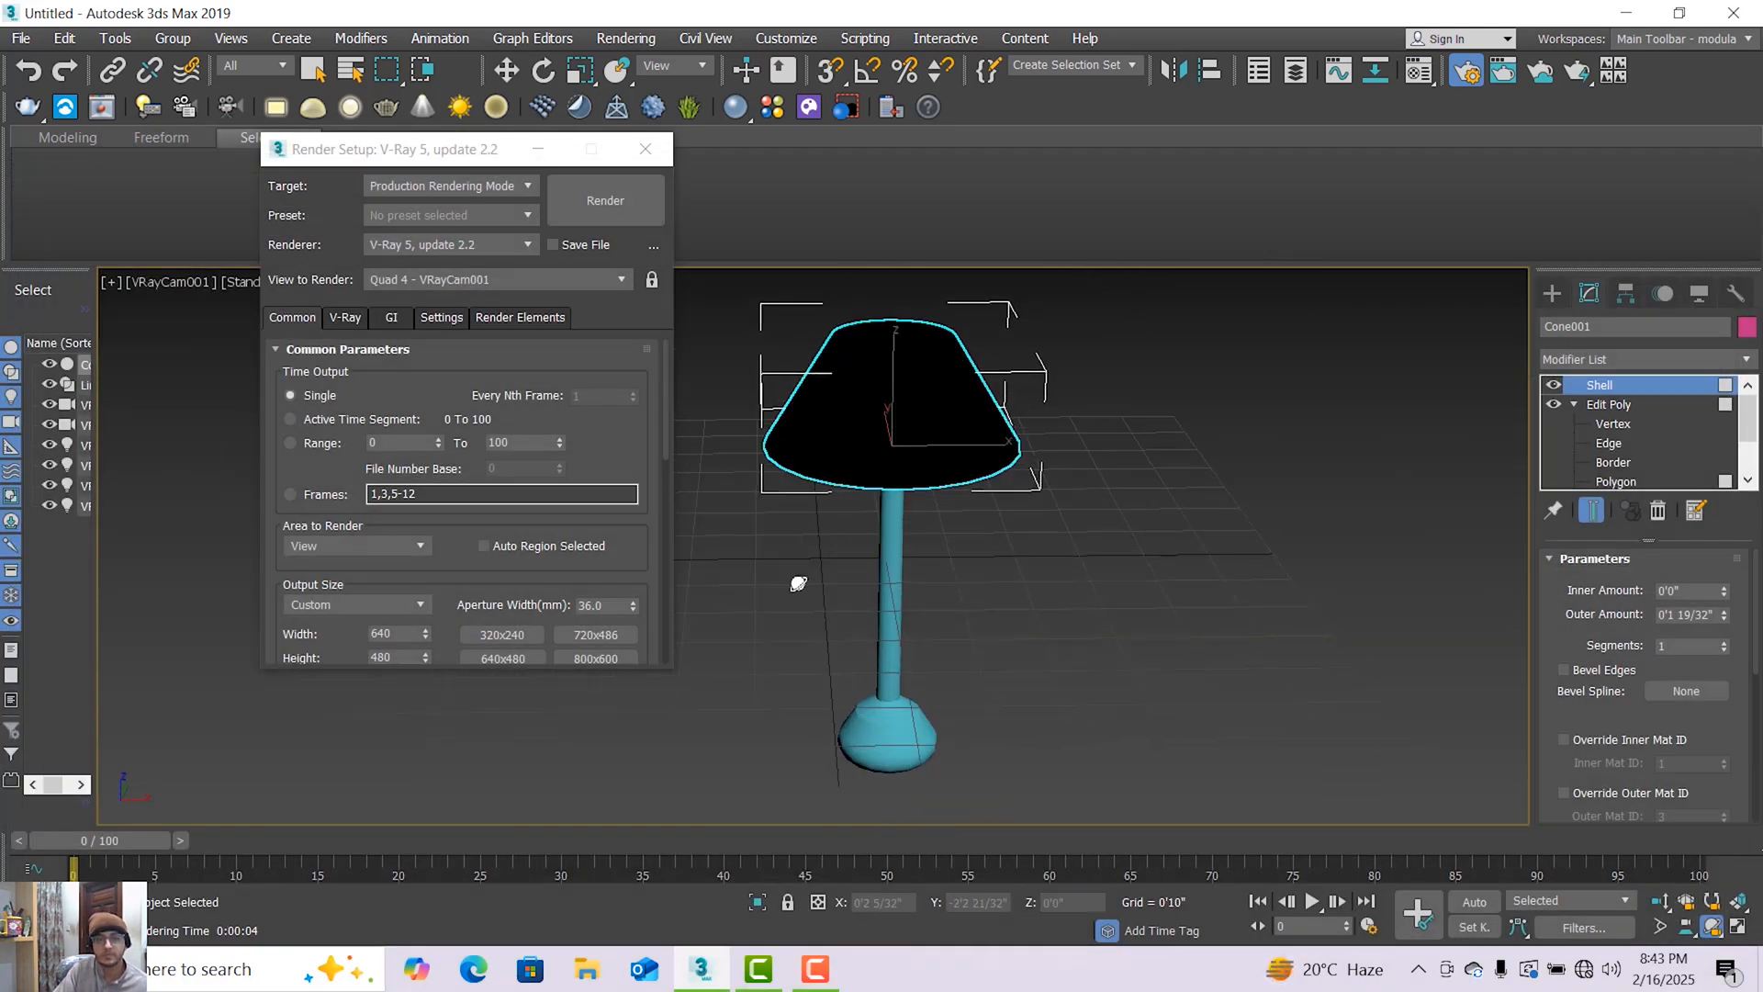
left_click(606, 202)
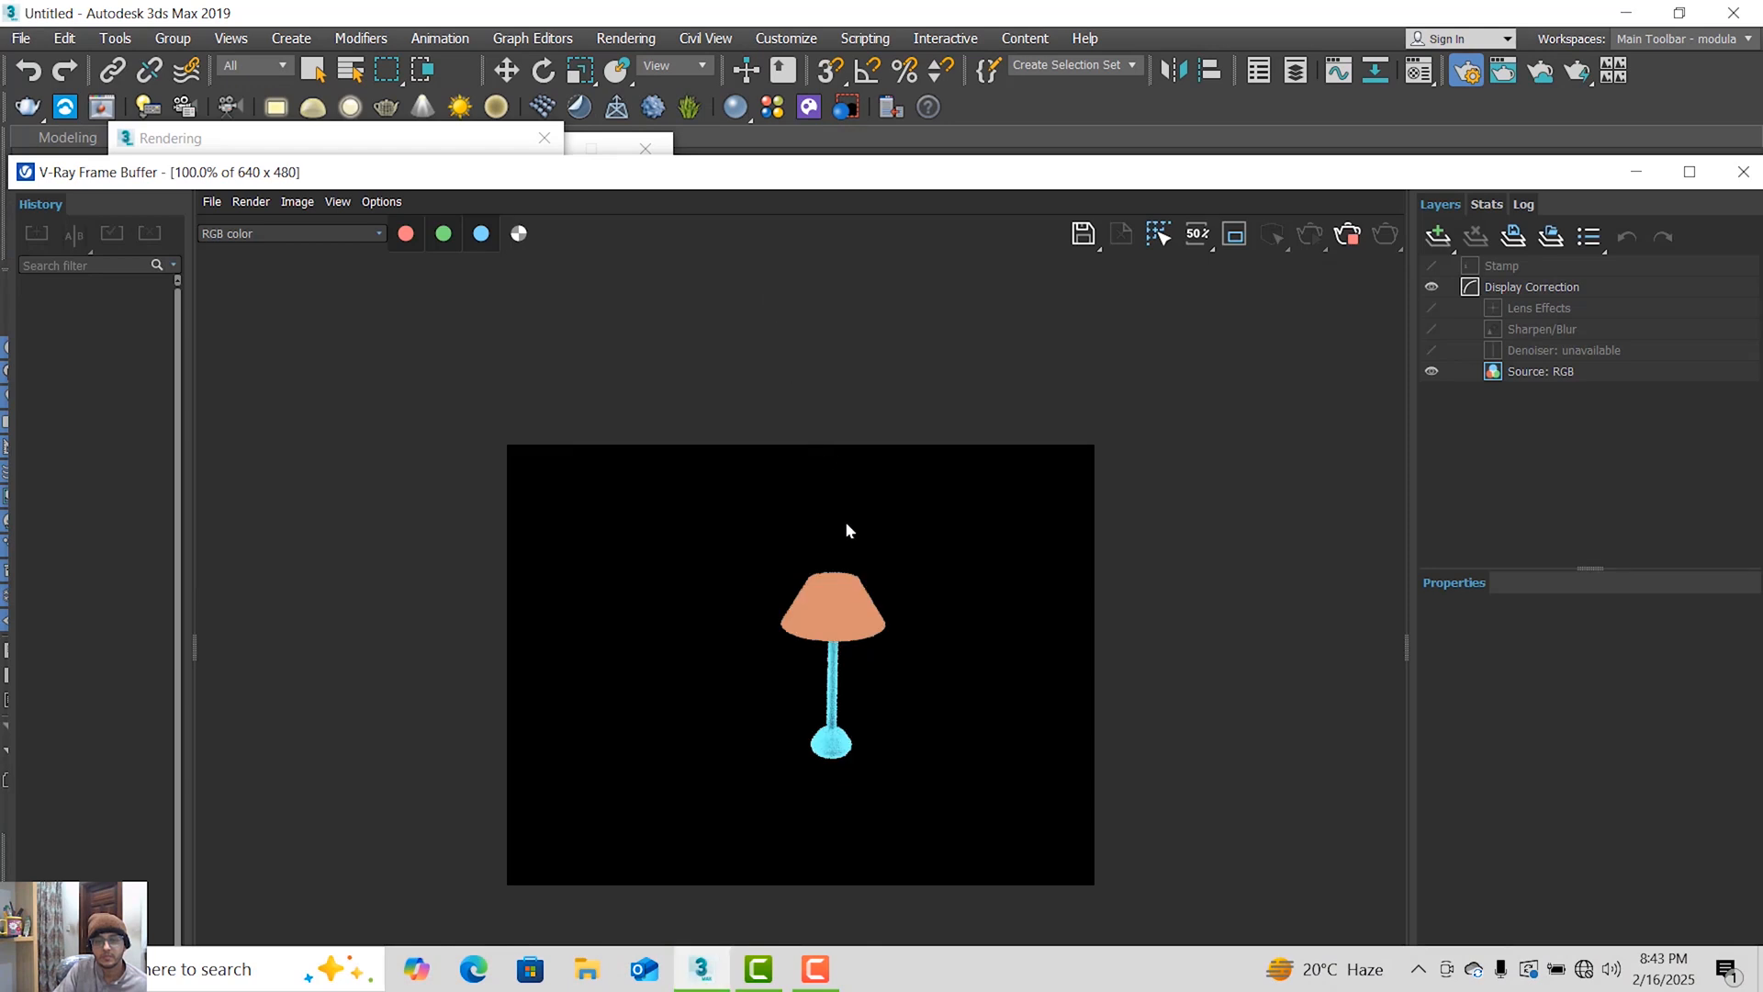
scroll(834, 614, "up", 2)
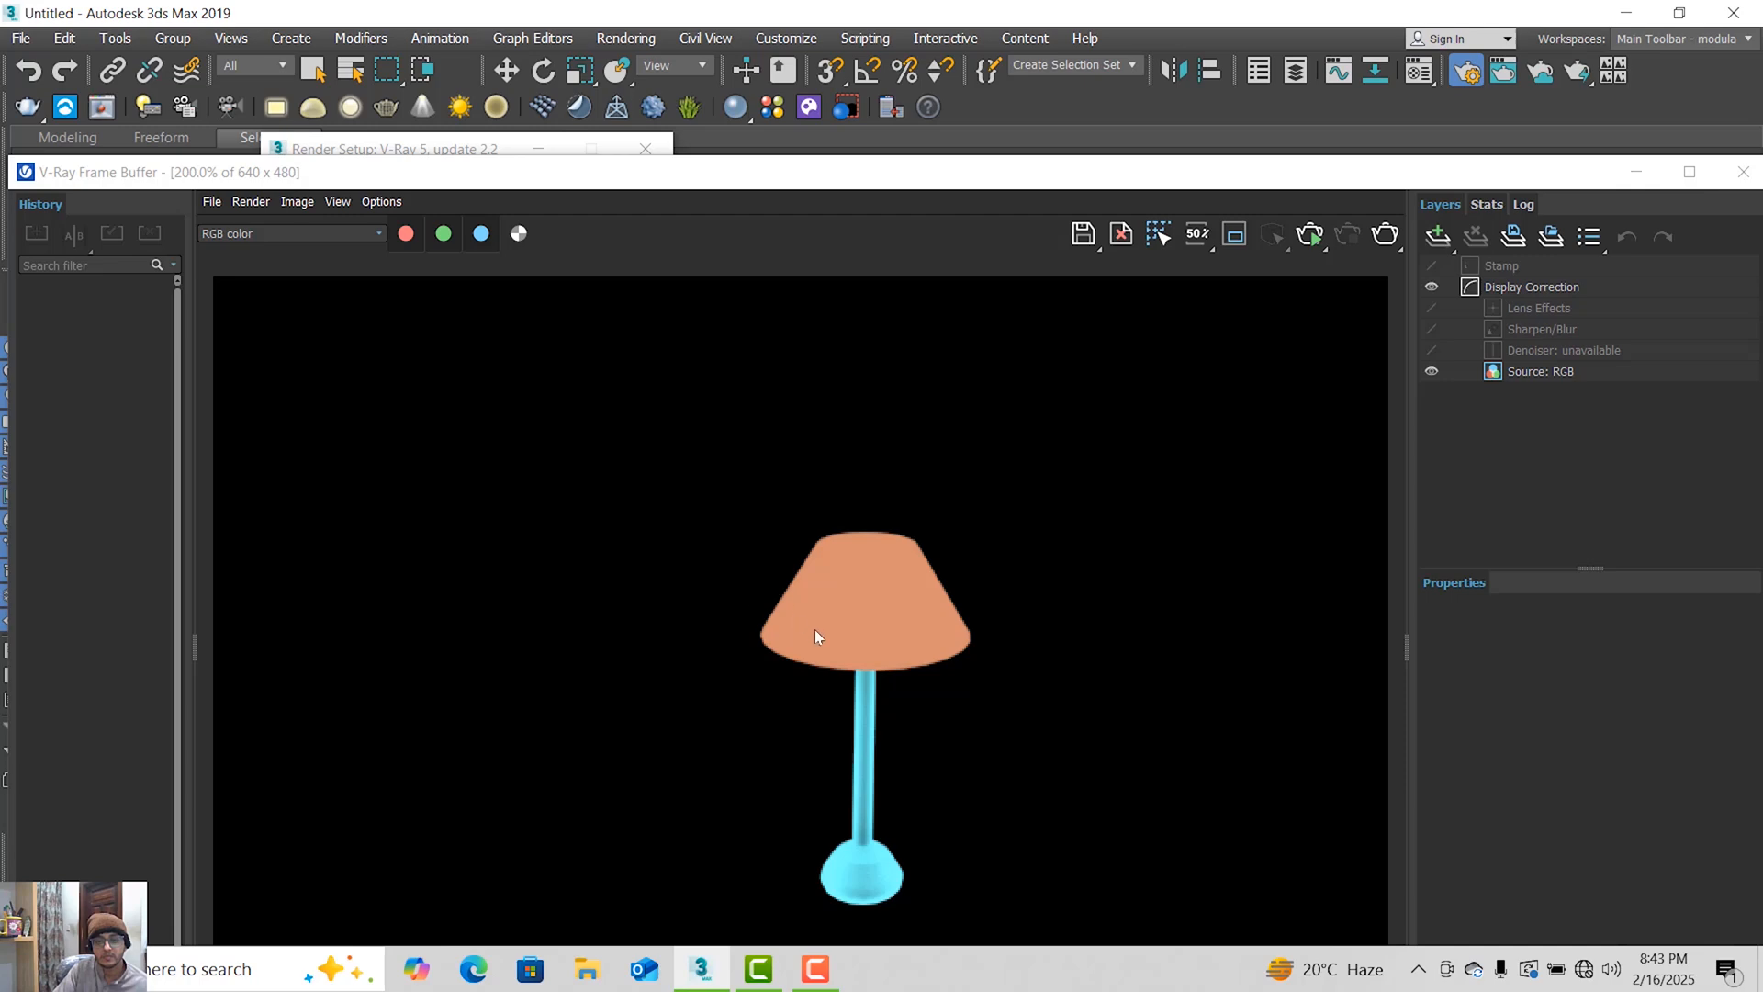
scroll(920, 641, "down", 2)
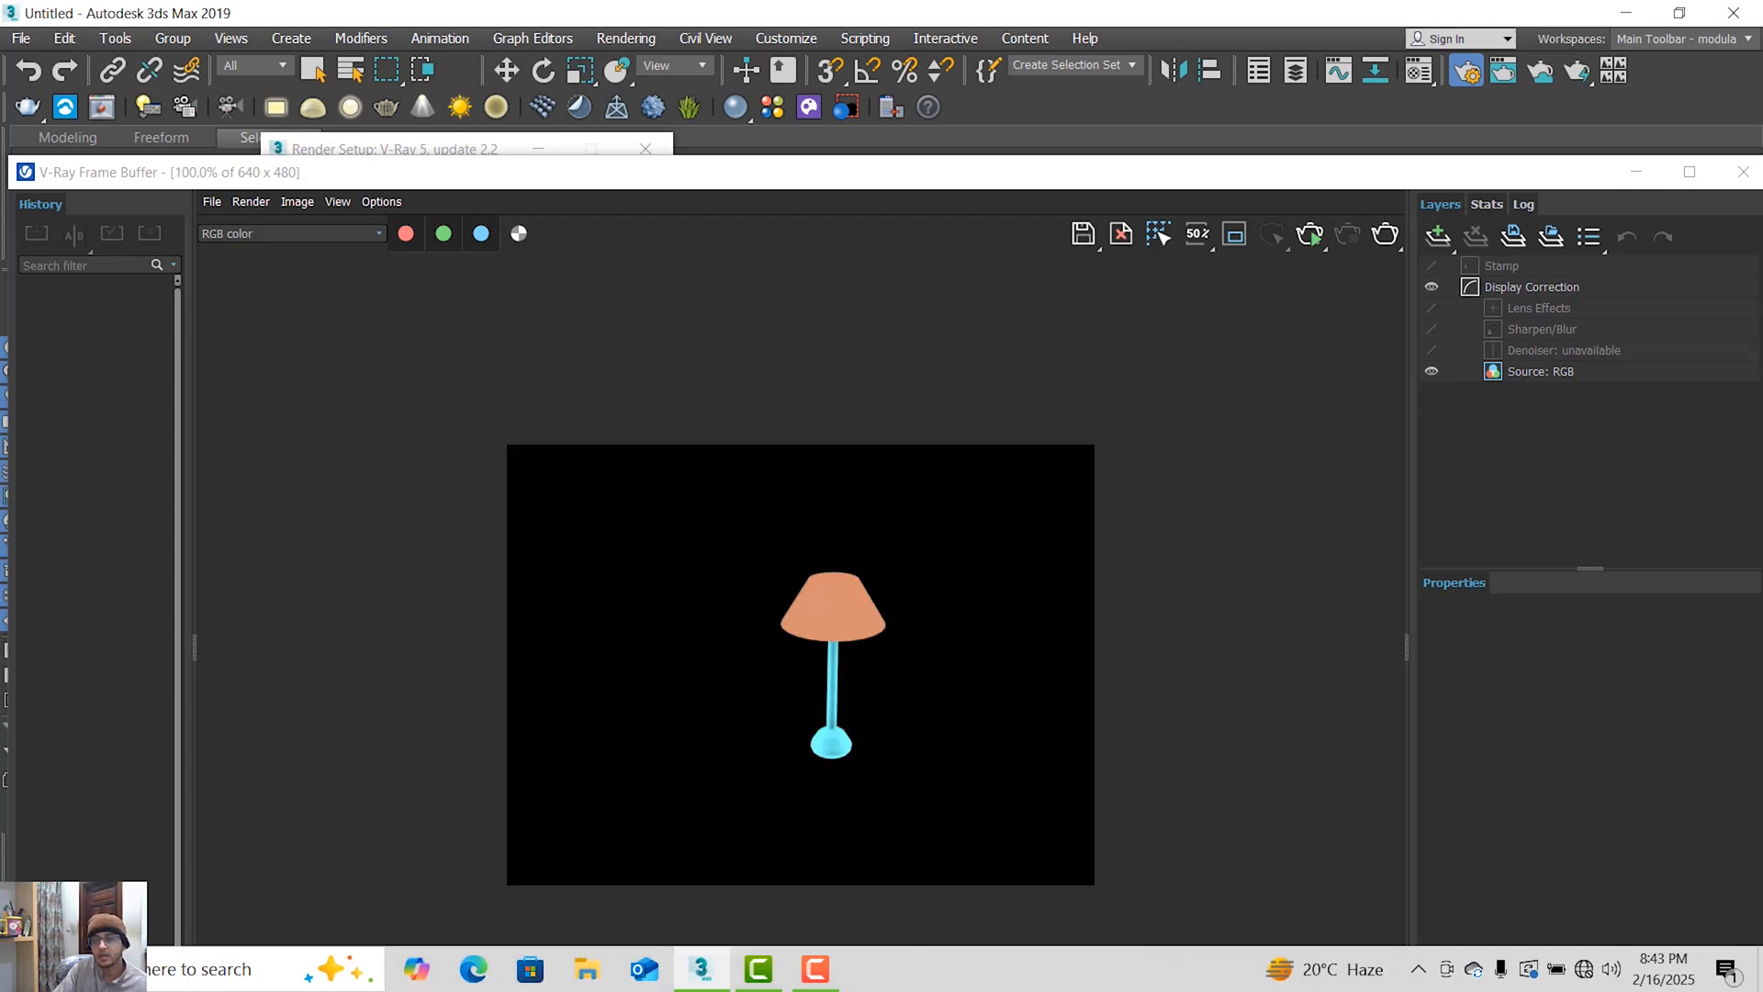
left_click(1742, 171)
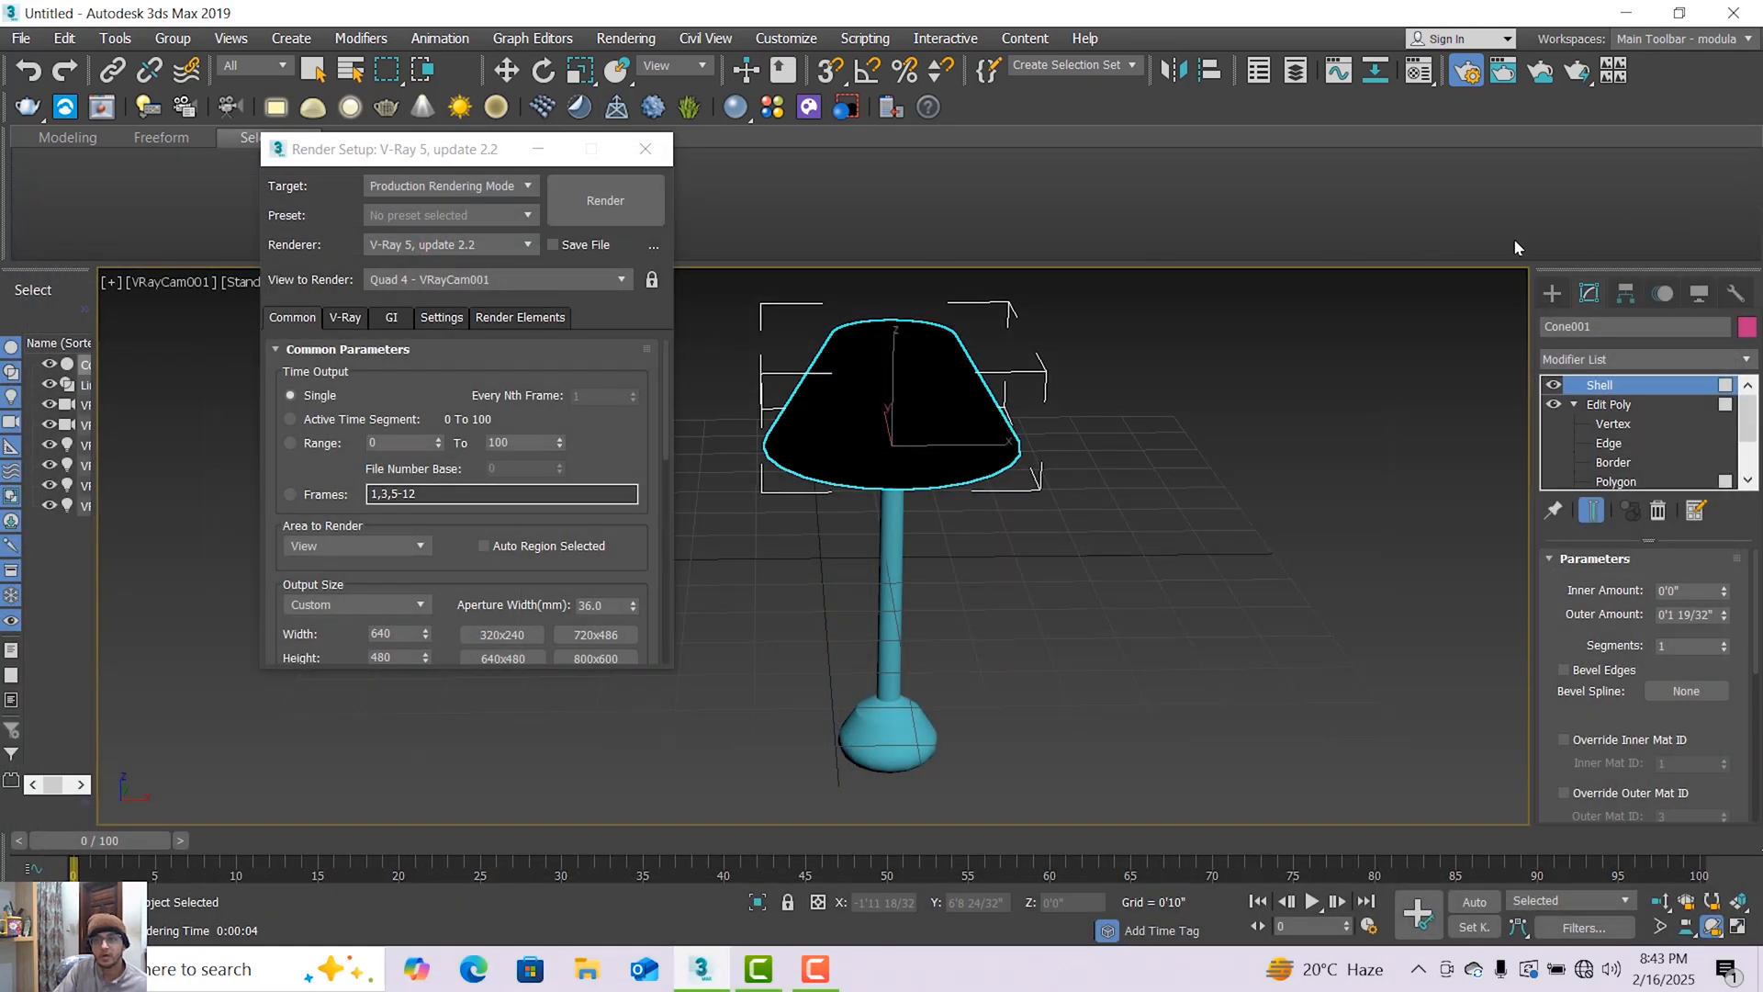
Close Render Setup and minimize 3ds Max to show the desktop, leaving the Move tool active.
left_click(623, 156)
key("w")
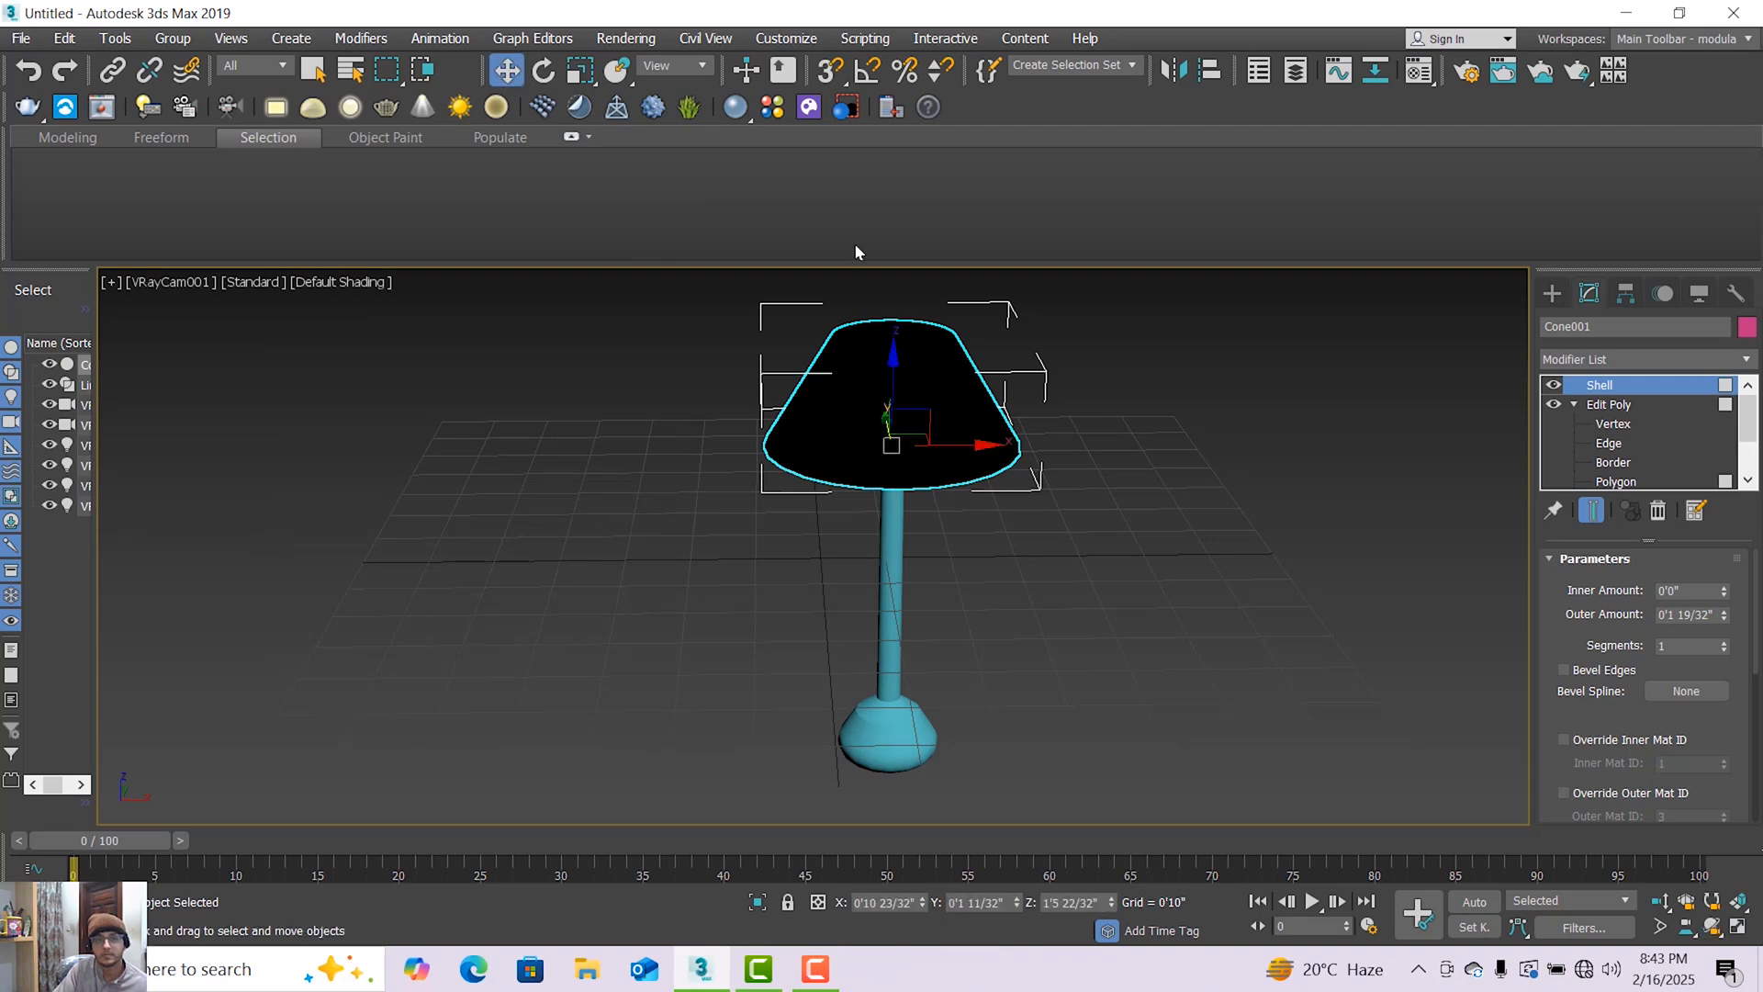
left_click(1626, 12)
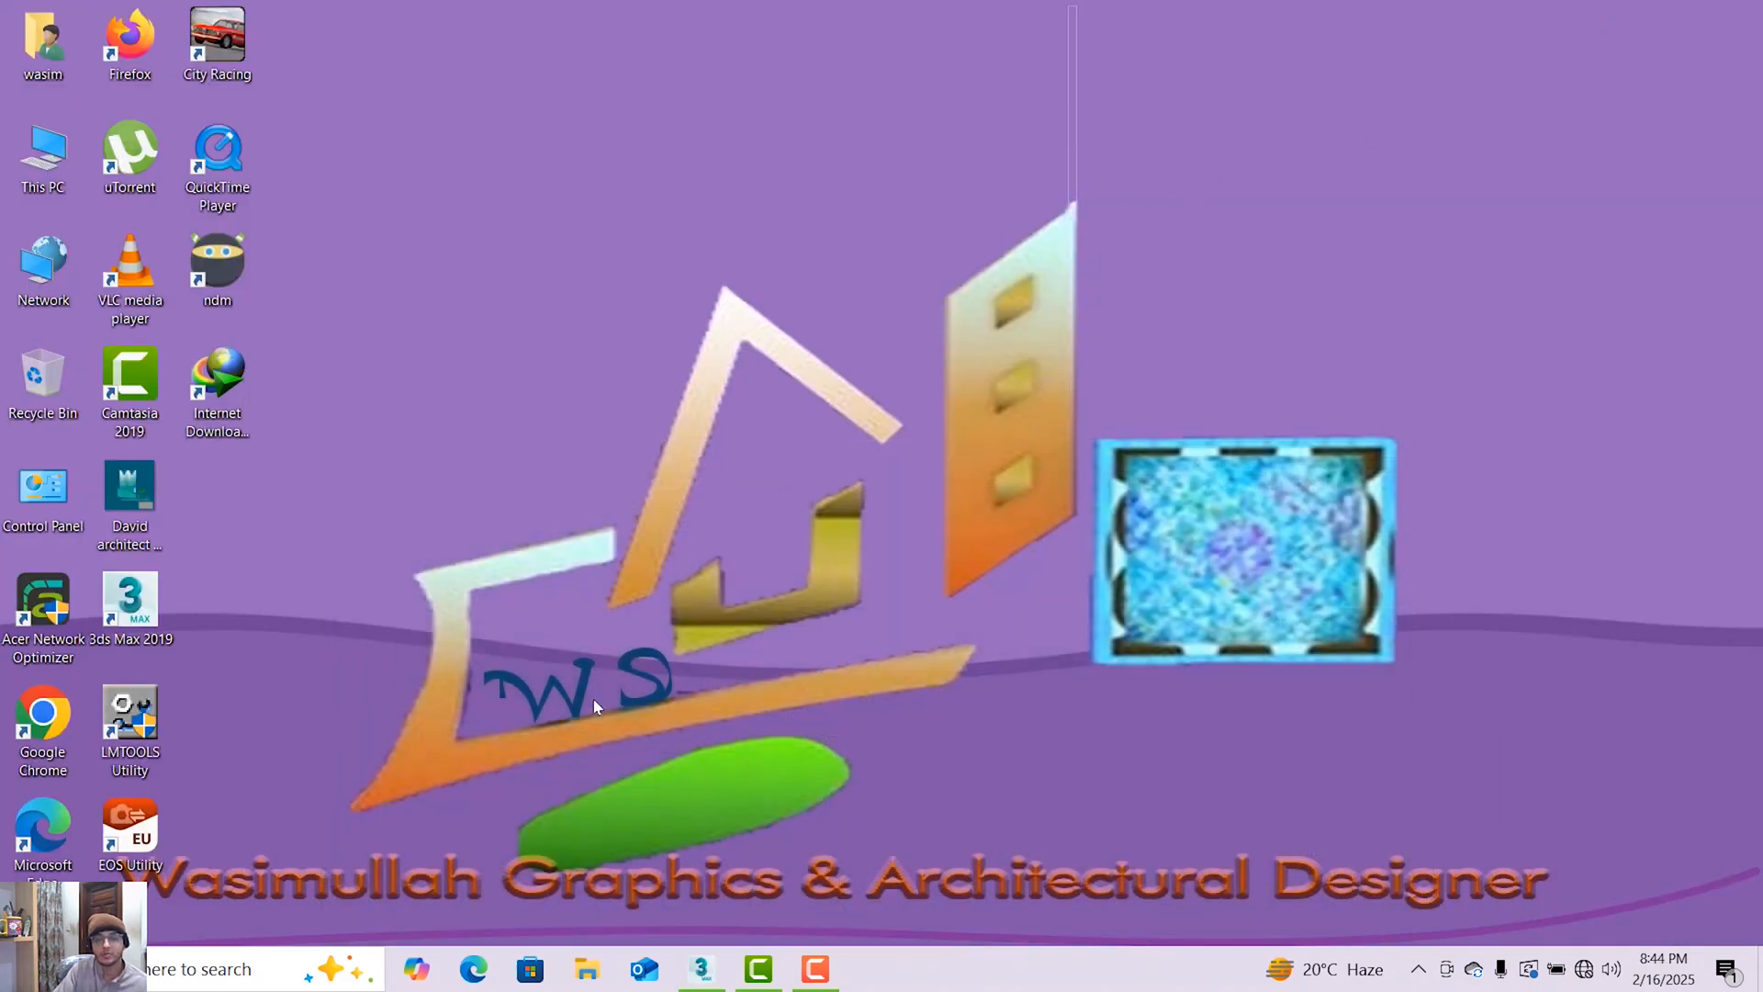